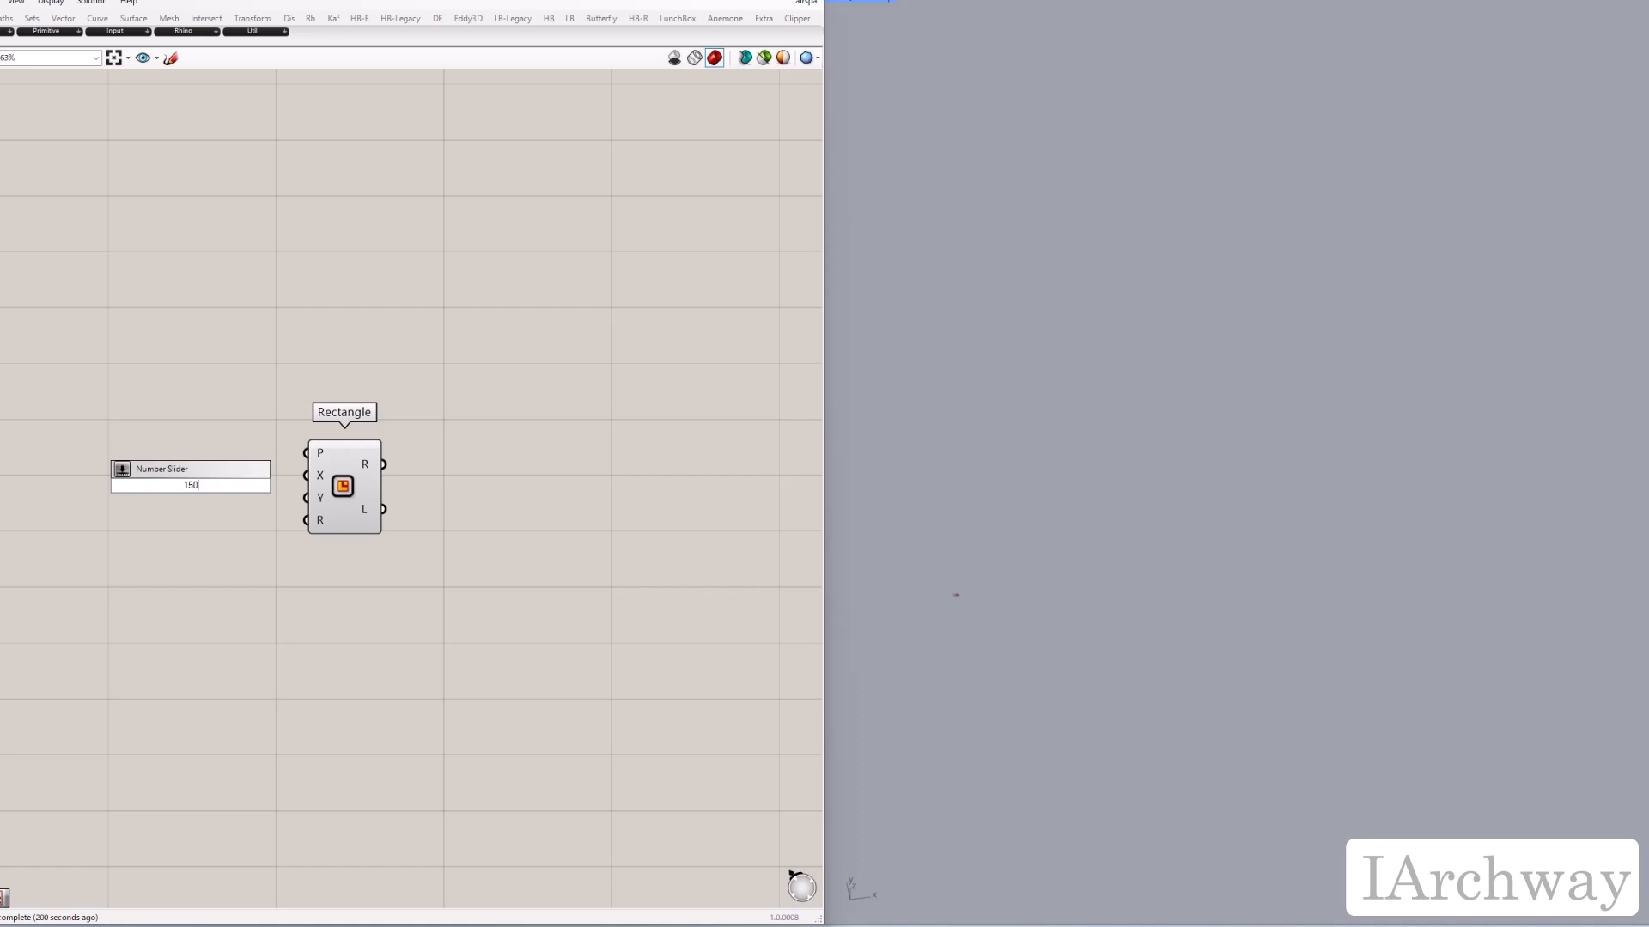
Step: Feed the Rectangle's X size from a number slider of 15000 and its Y size from a number slider of 5000
key(Return)
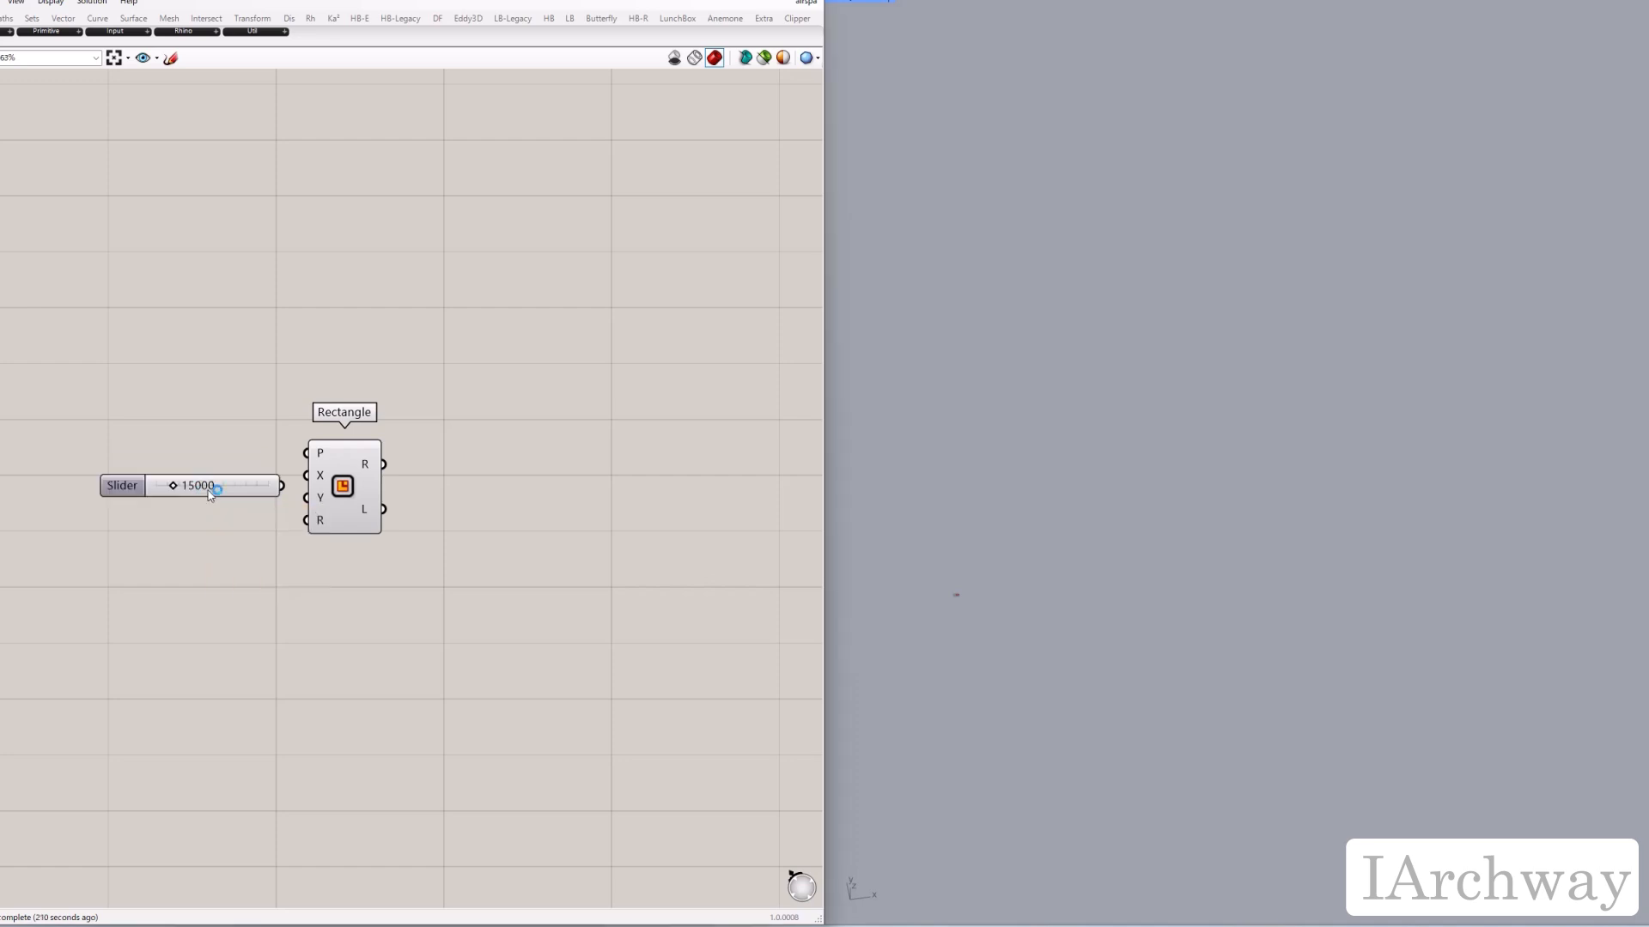
drag(227, 481, 306, 475)
click(203, 537)
double_click(205, 537)
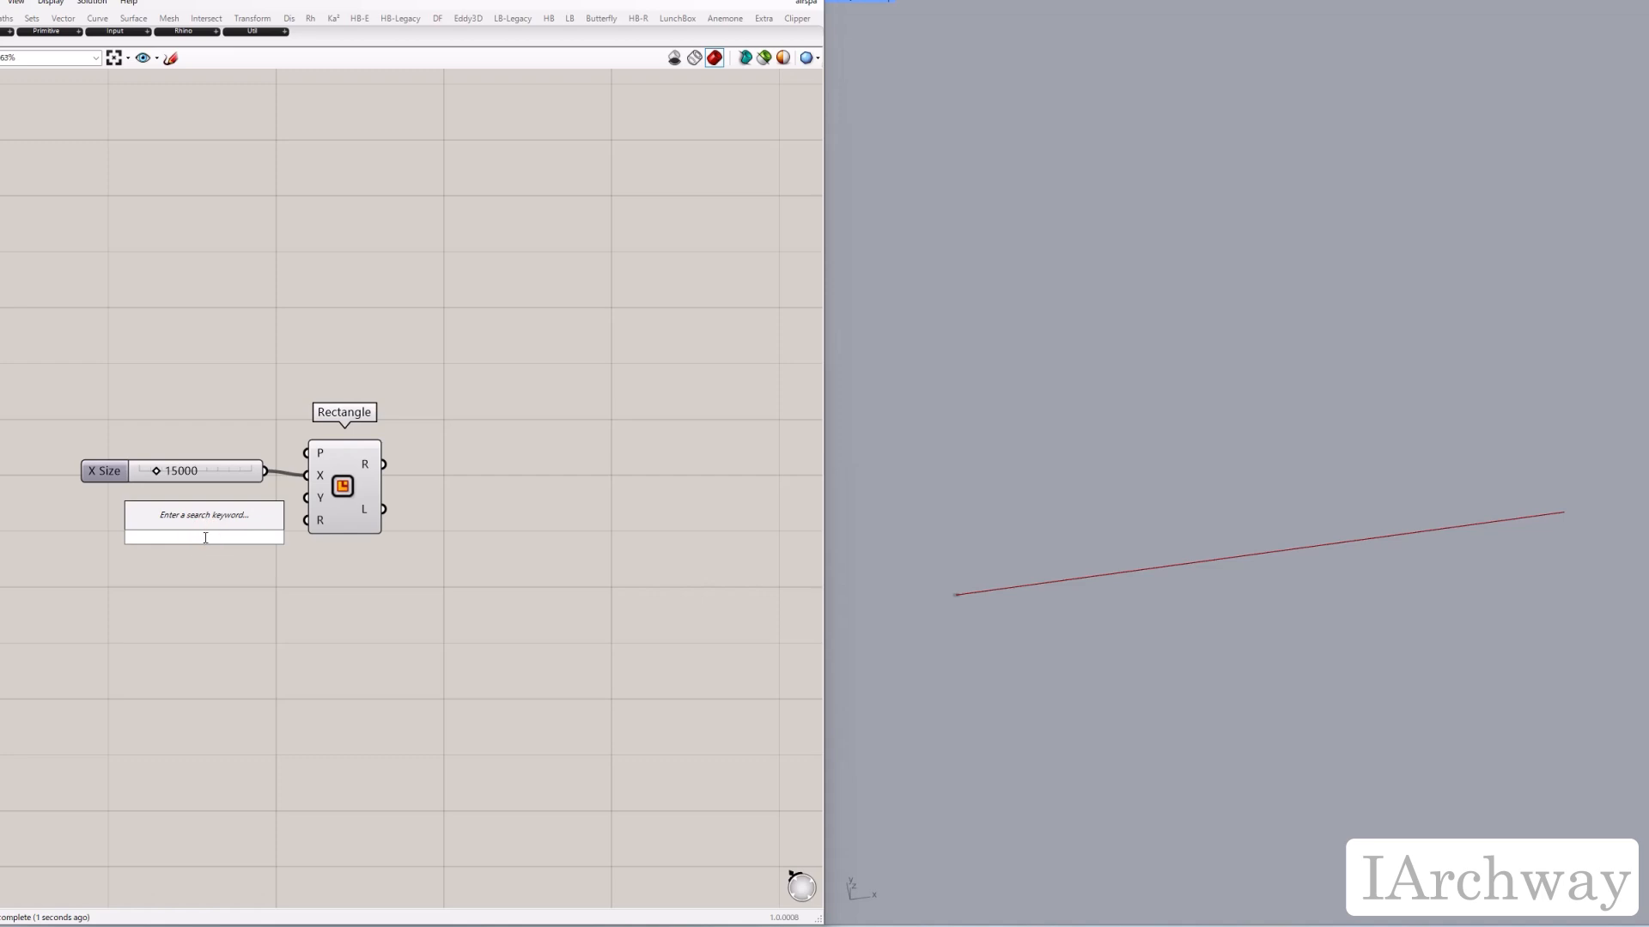
text(5000)
key(Return)
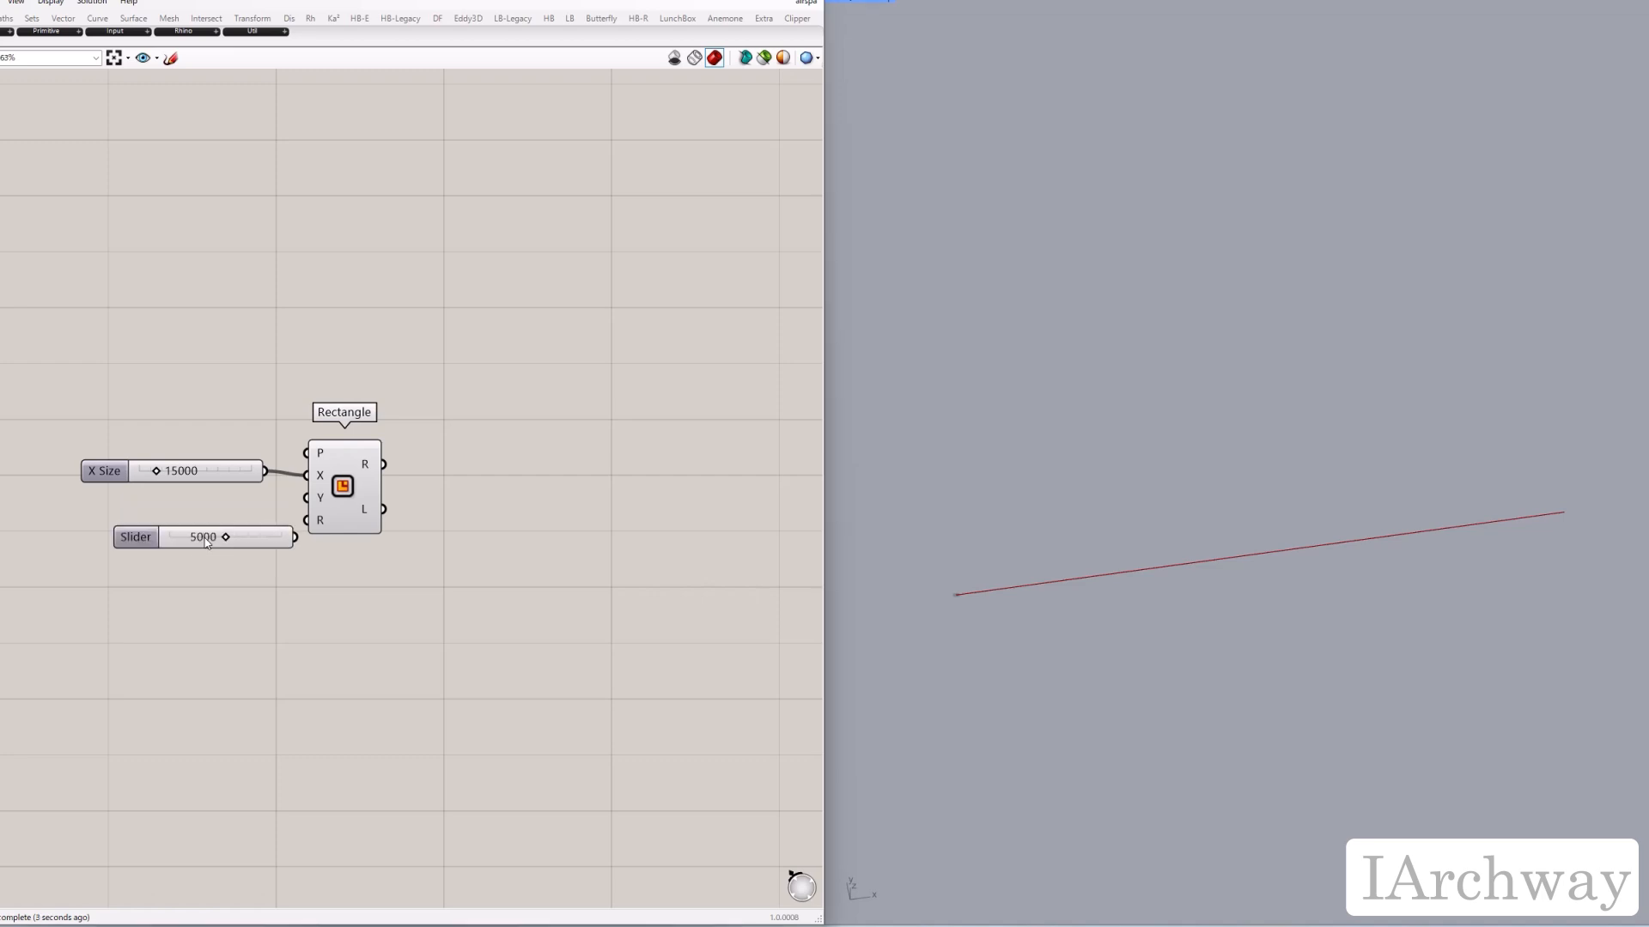
click(250, 541)
drag(251, 541, 309, 500)
click(332, 502)
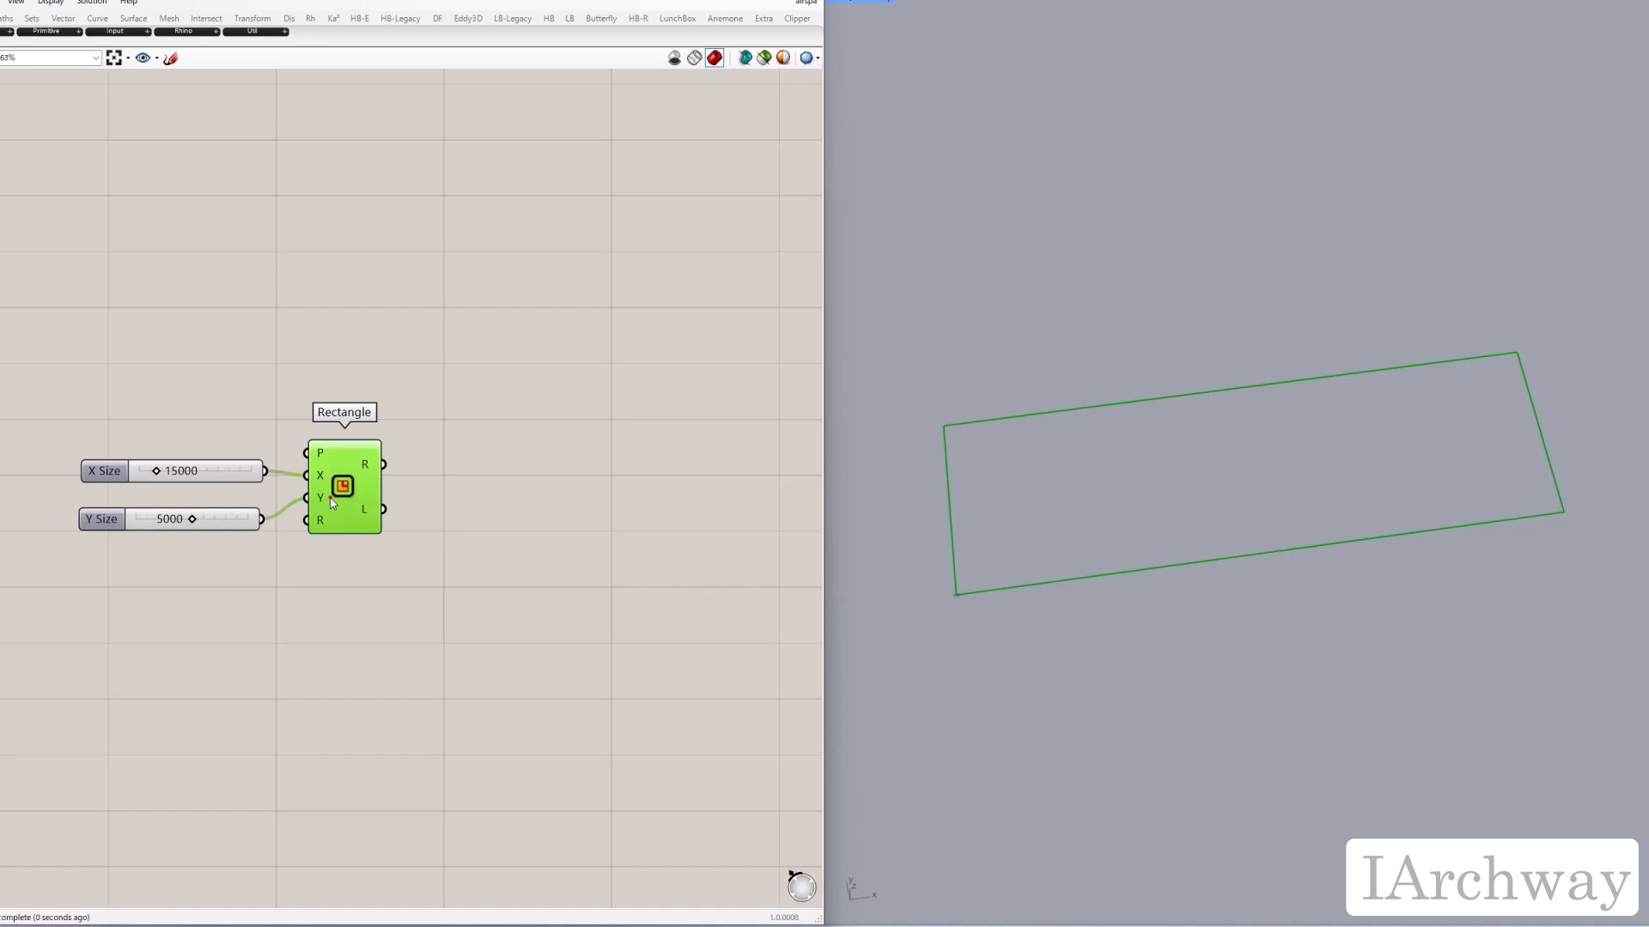
Step: Add an Offset Curve component and connect the Rectangle's output to its curve input
click(542, 517)
right_drag(541, 516, 512, 512)
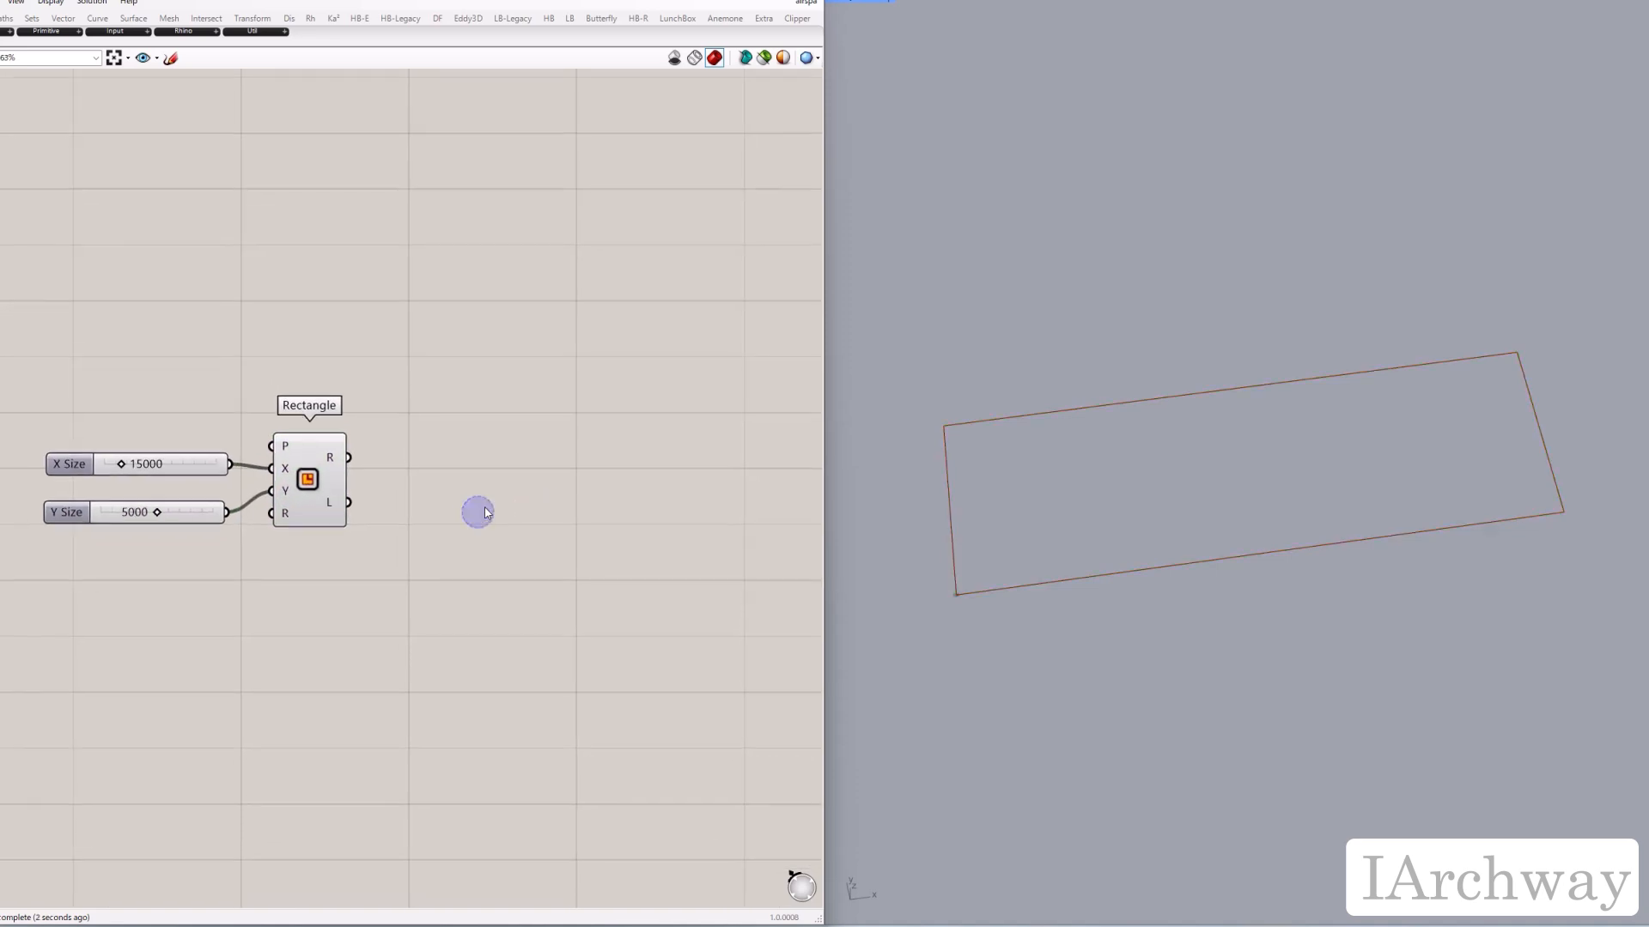
double_click(485, 513)
text(offse)
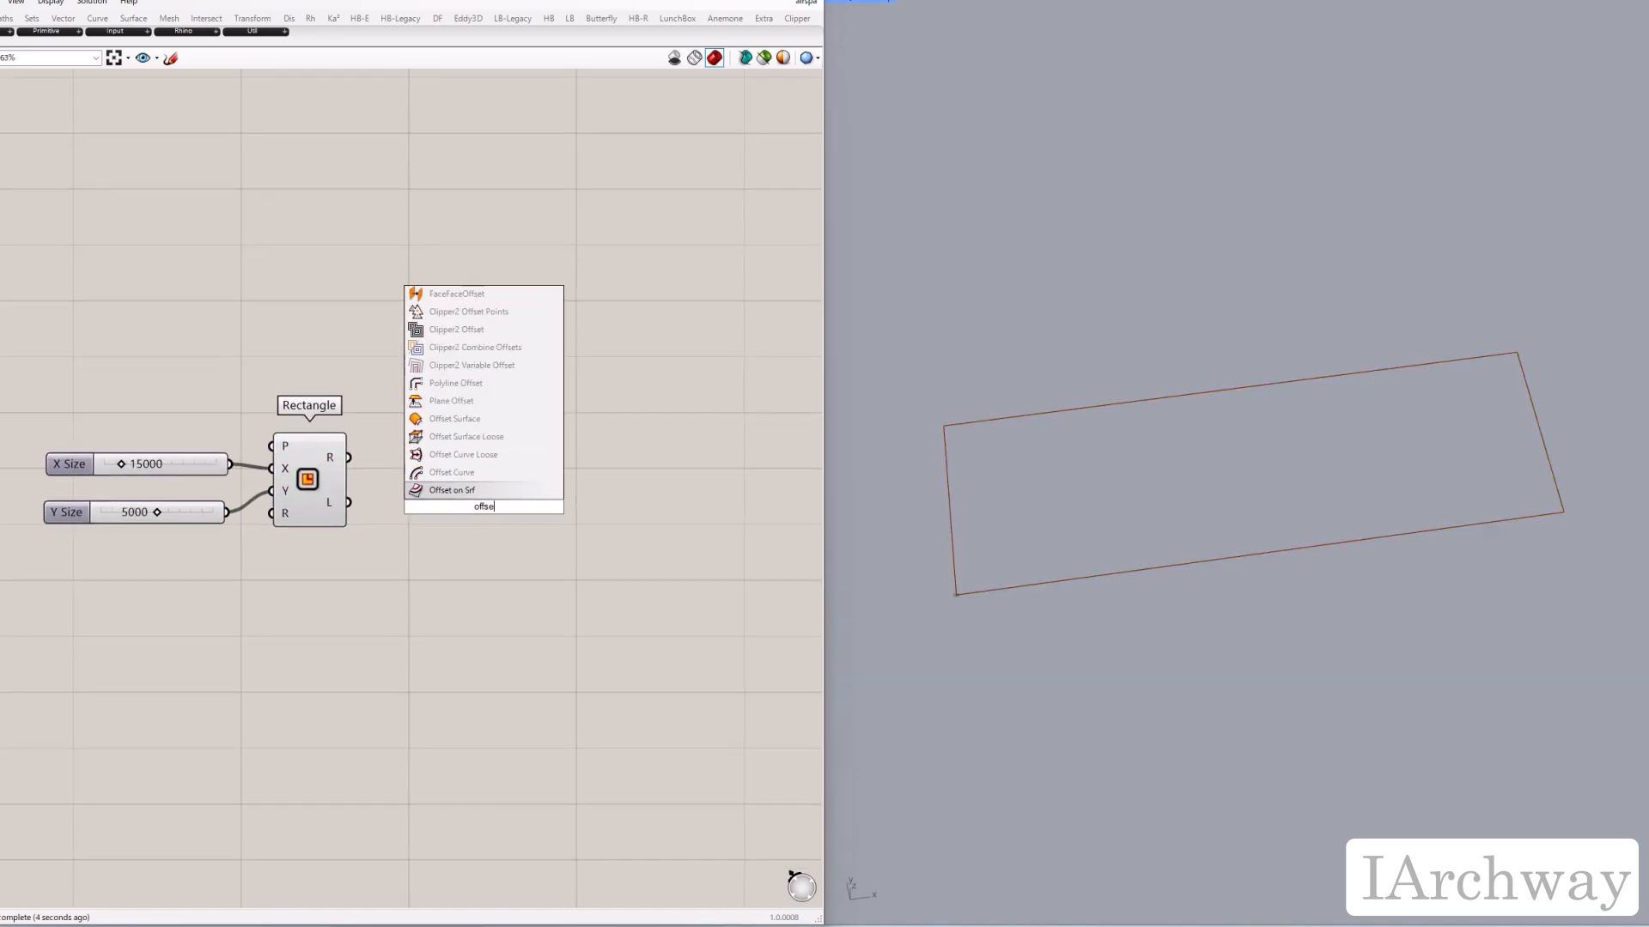
click(412, 470)
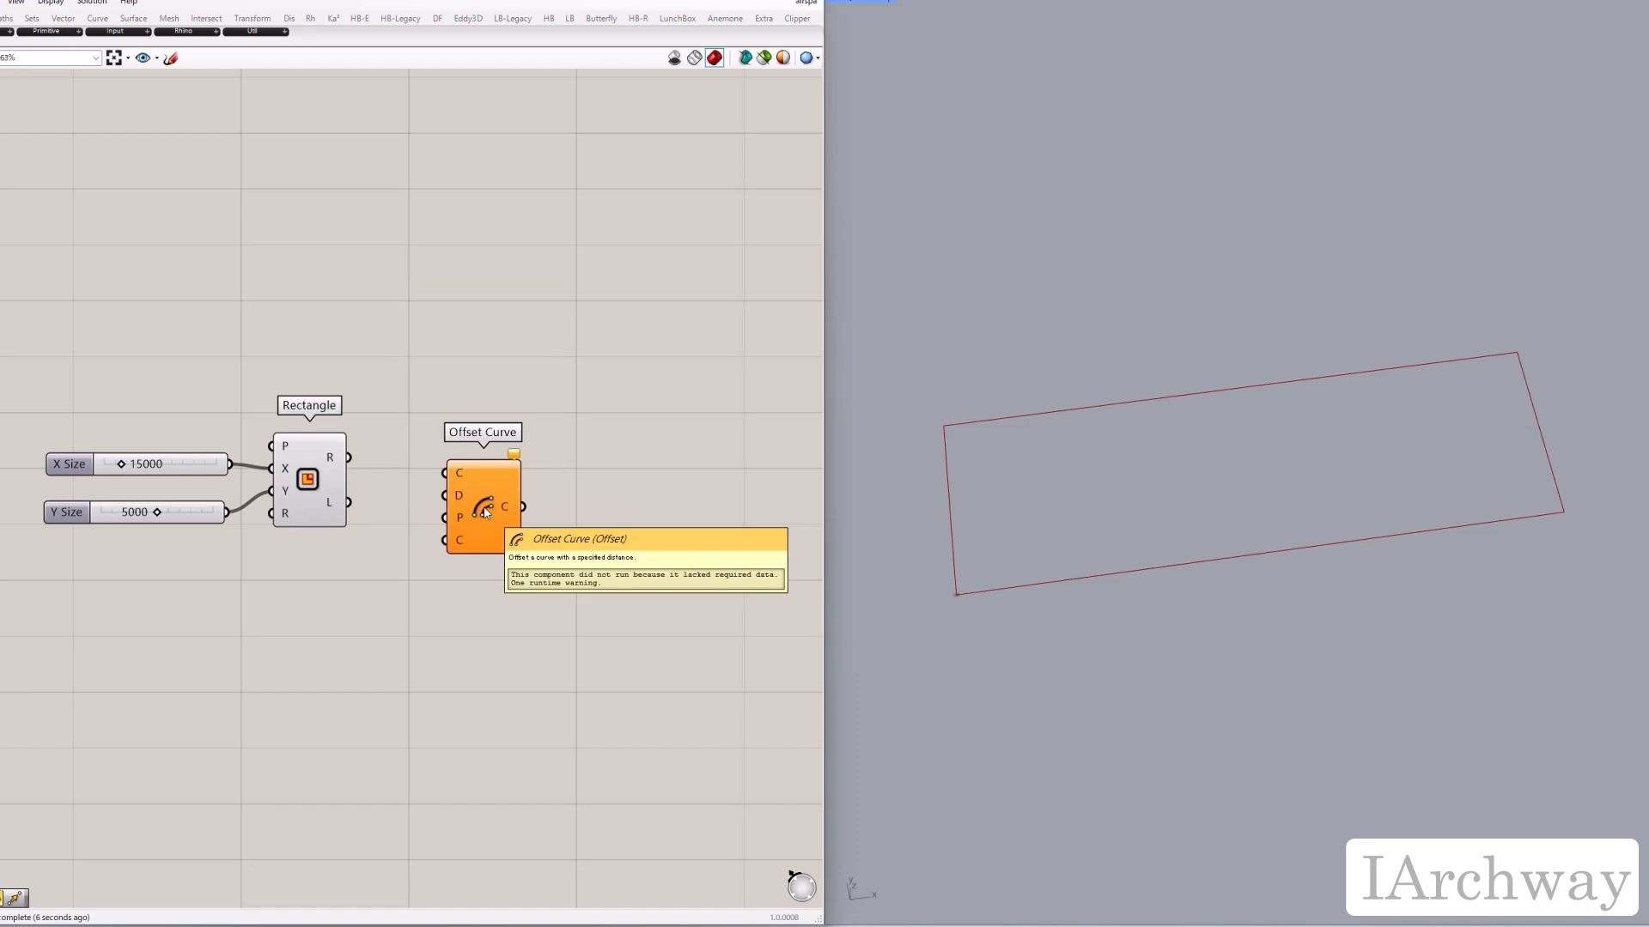
drag(349, 460, 495, 478)
Step: Add a Series component below the gap between Rectangle and Offset Curve
double_click(415, 627)
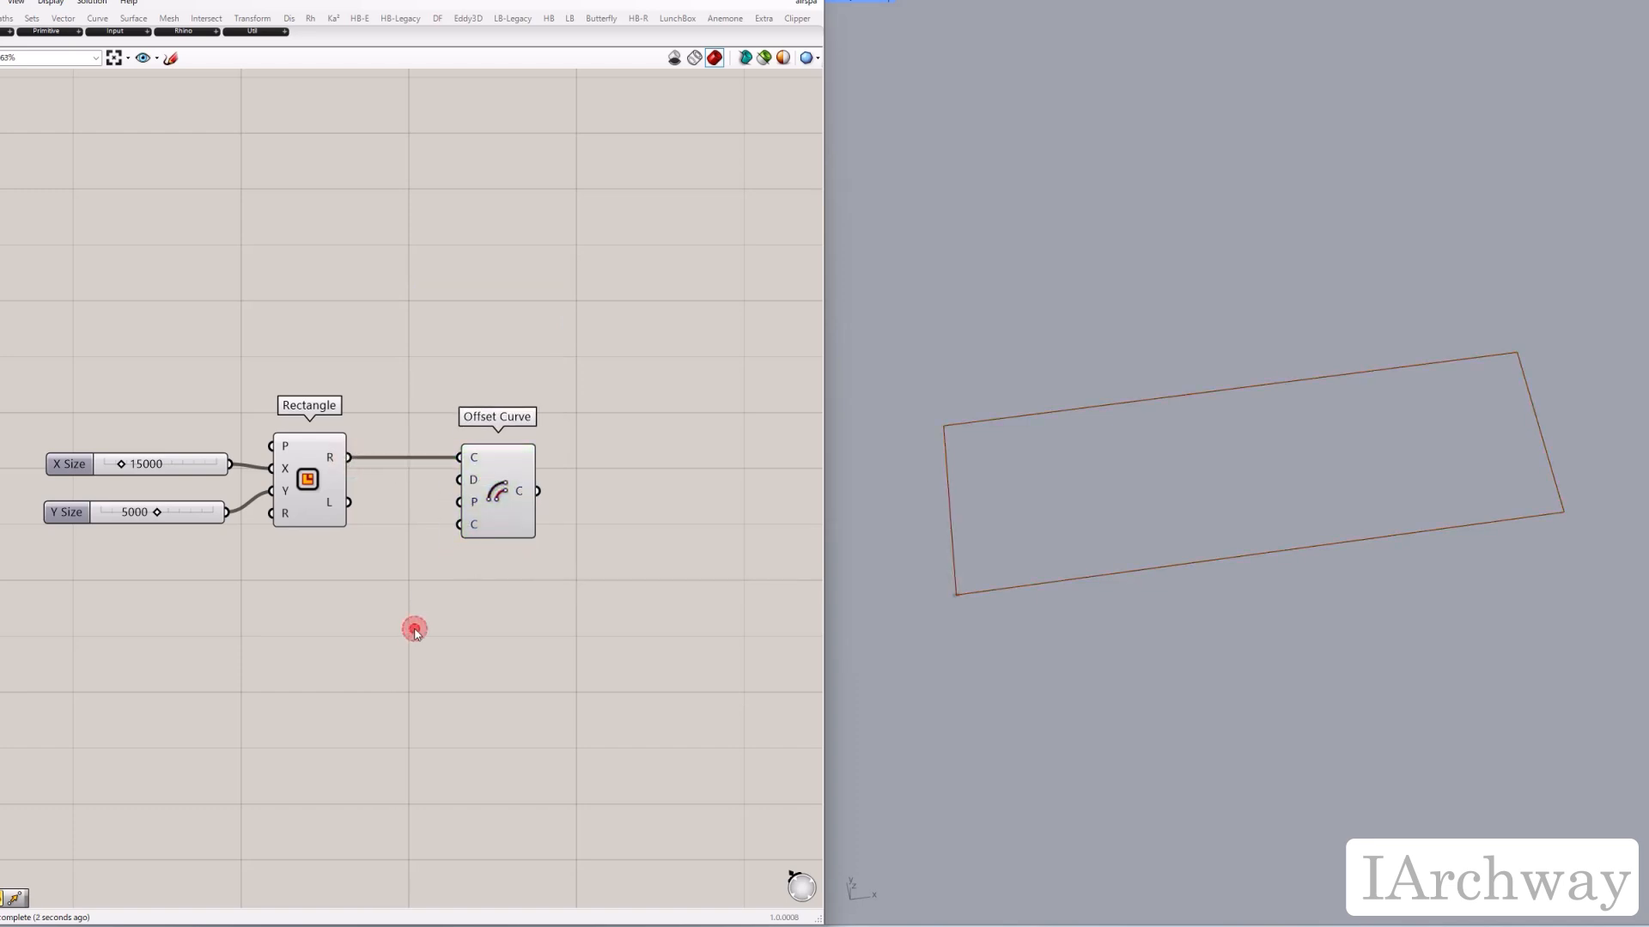
text(seru)
key(BackSpace)
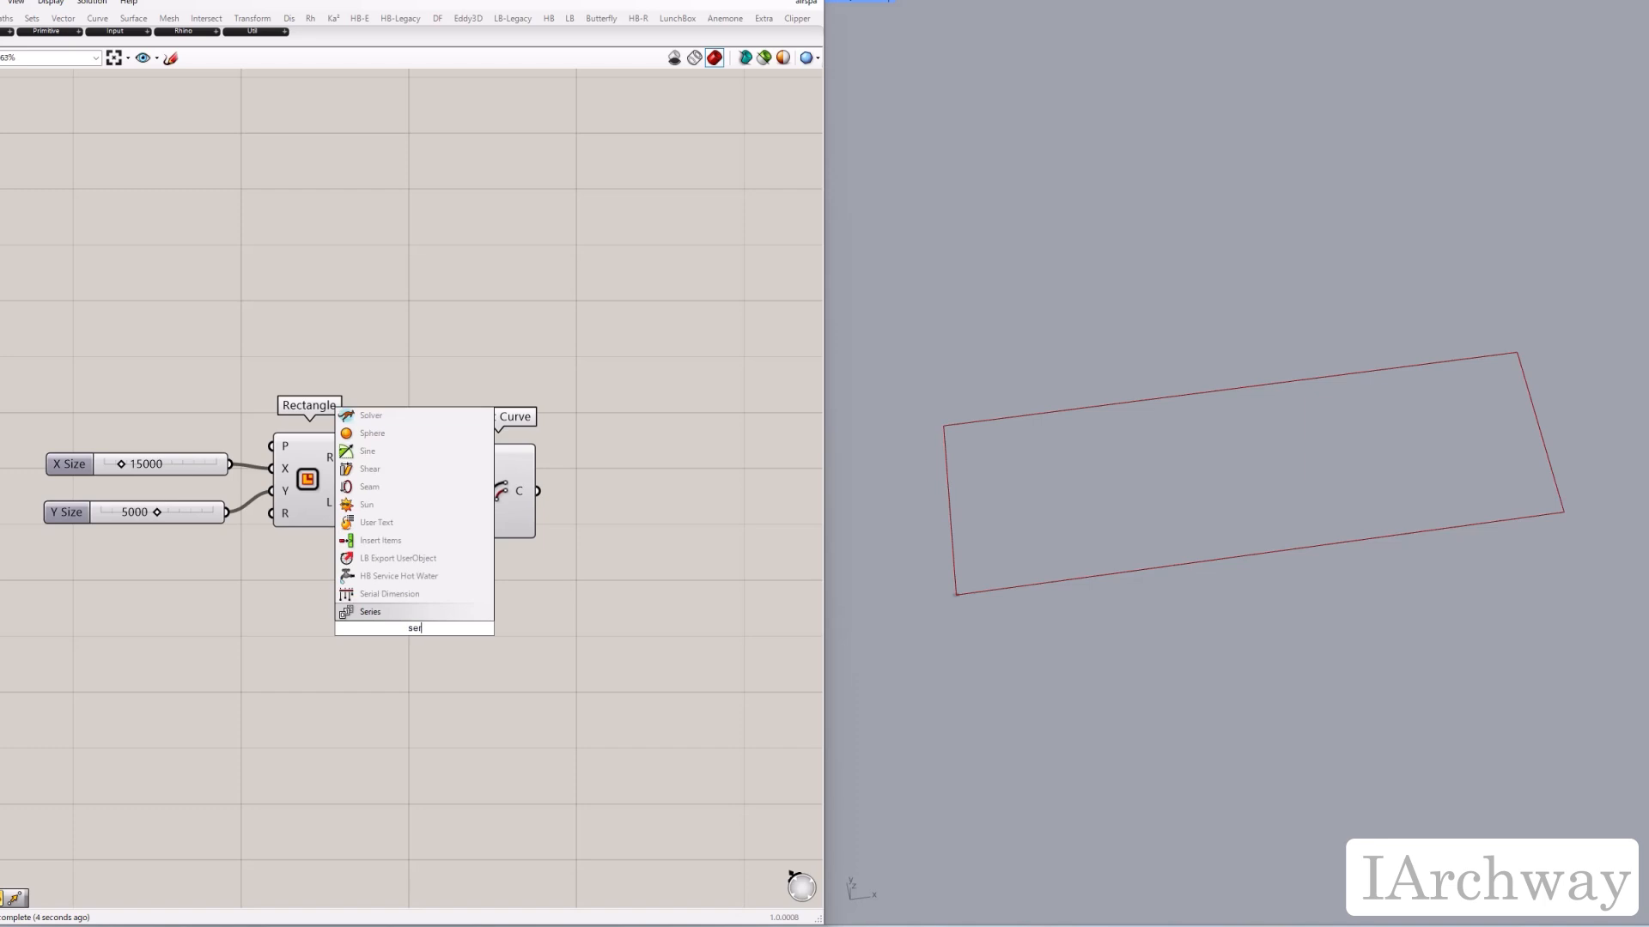
text(i)
key(Return)
drag(416, 634, 388, 662)
Step: Add a panel containing 1 and connect it to the Series start input
click(323, 643)
double_click(325, 646)
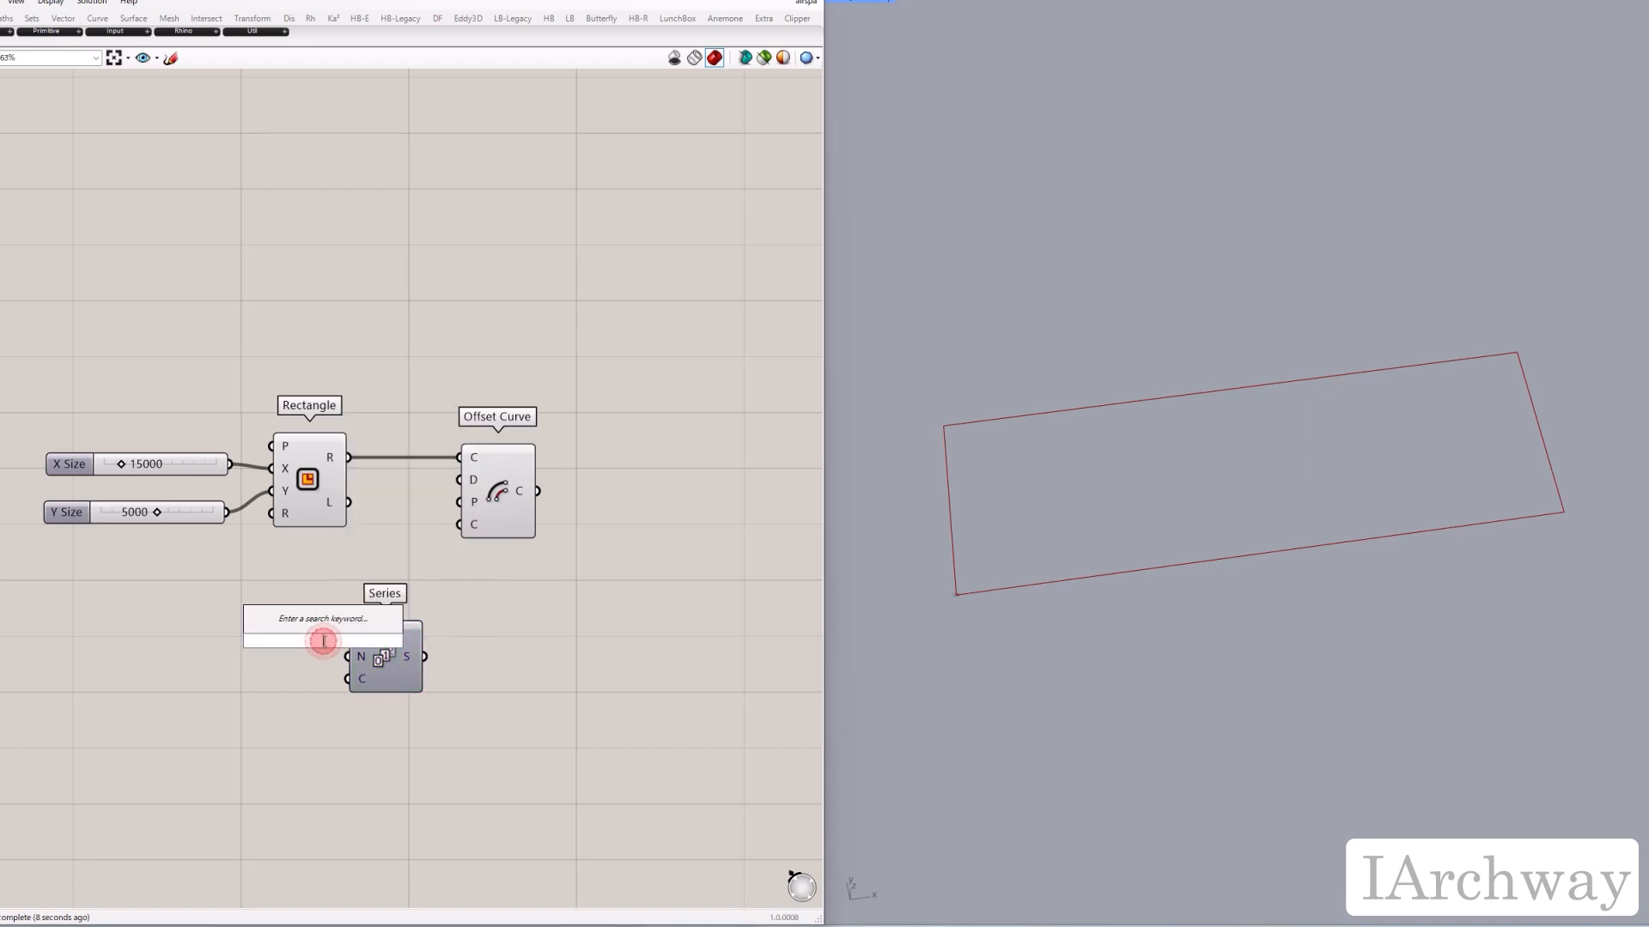
key(Return)
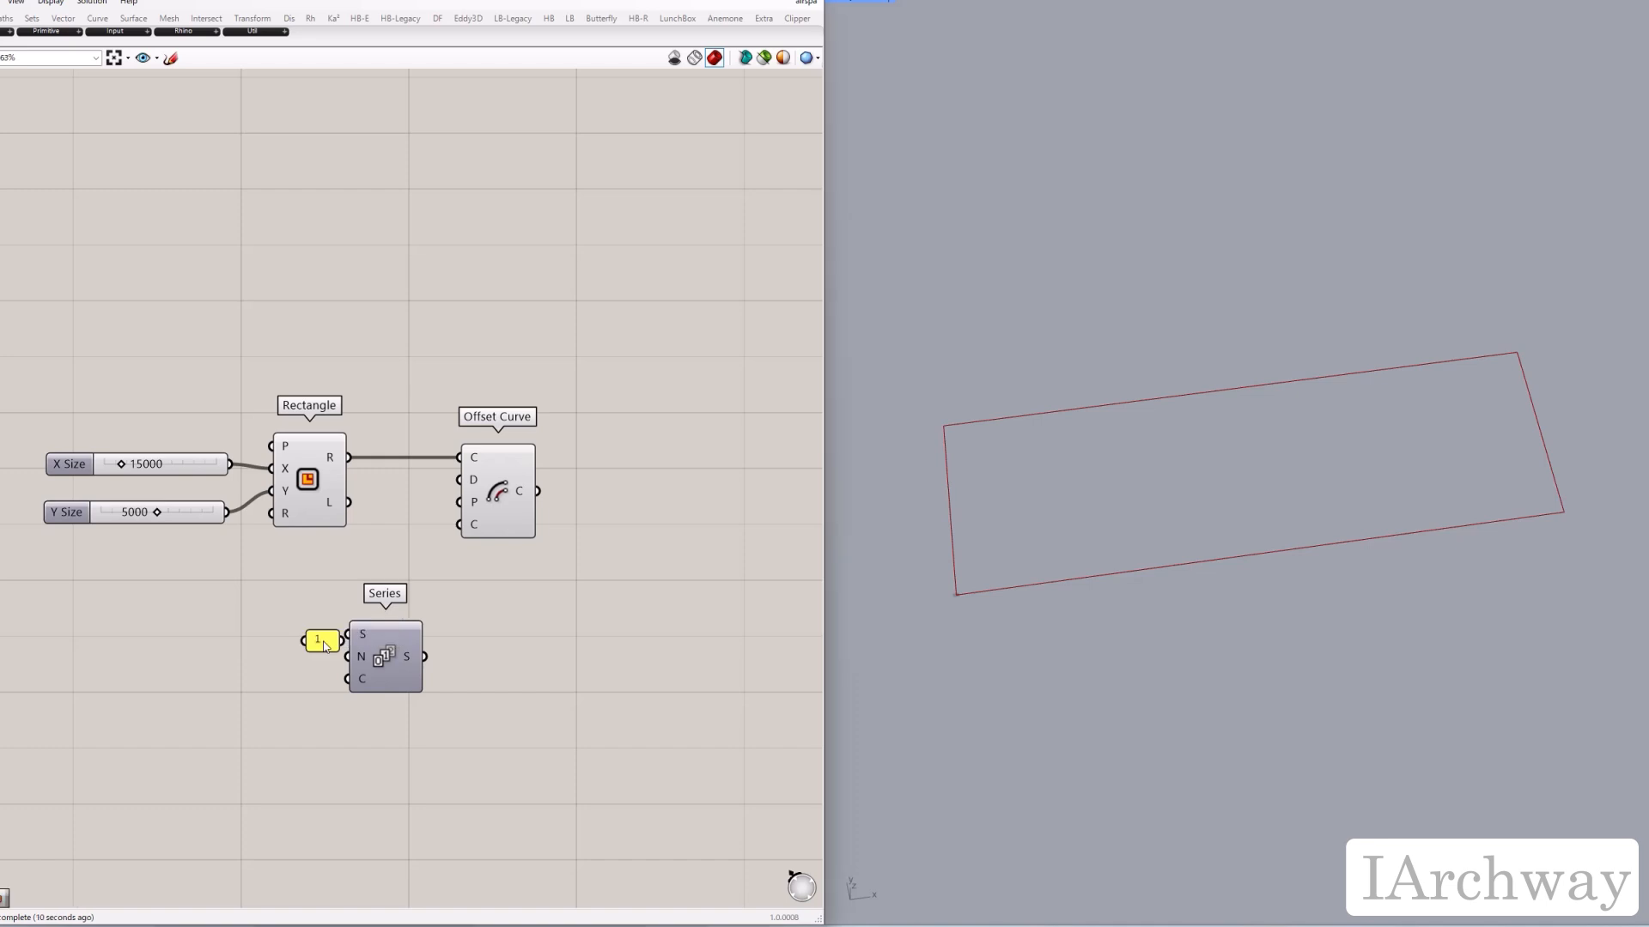
right_drag(508, 611, 495, 555)
mouse_move(323, 581)
mouse_down()
mouse_move(304, 575)
mouse_move(348, 568)
mouse_up()
Step: Add a number slider of 100 and connect it to the Series step input
double_click(302, 621)
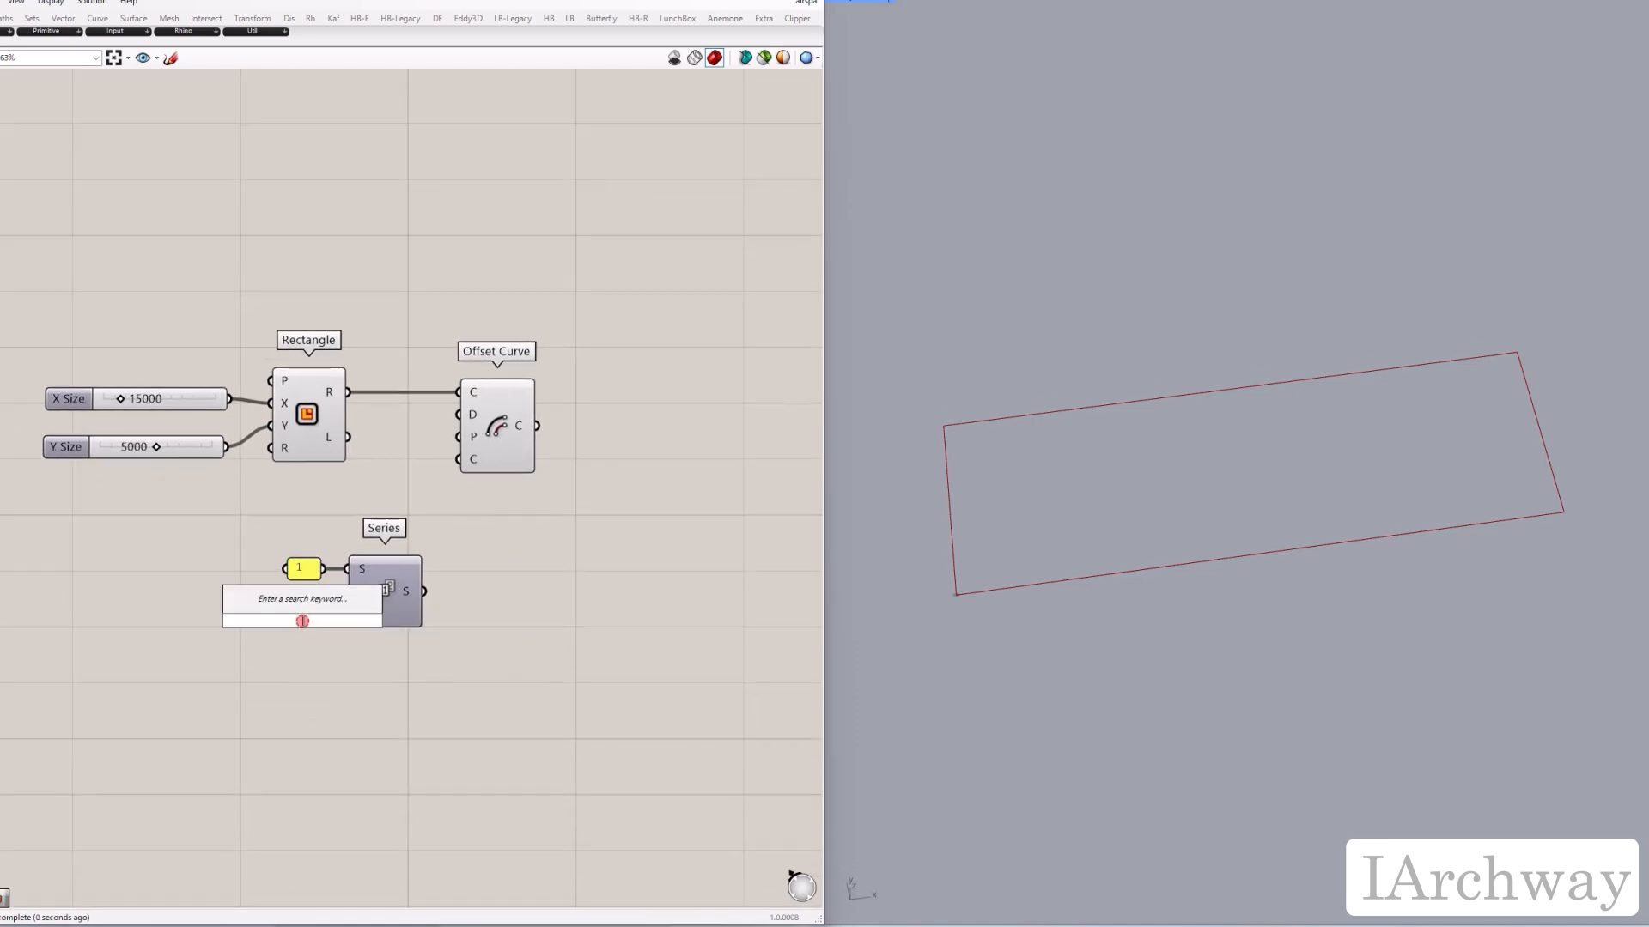
text(100)
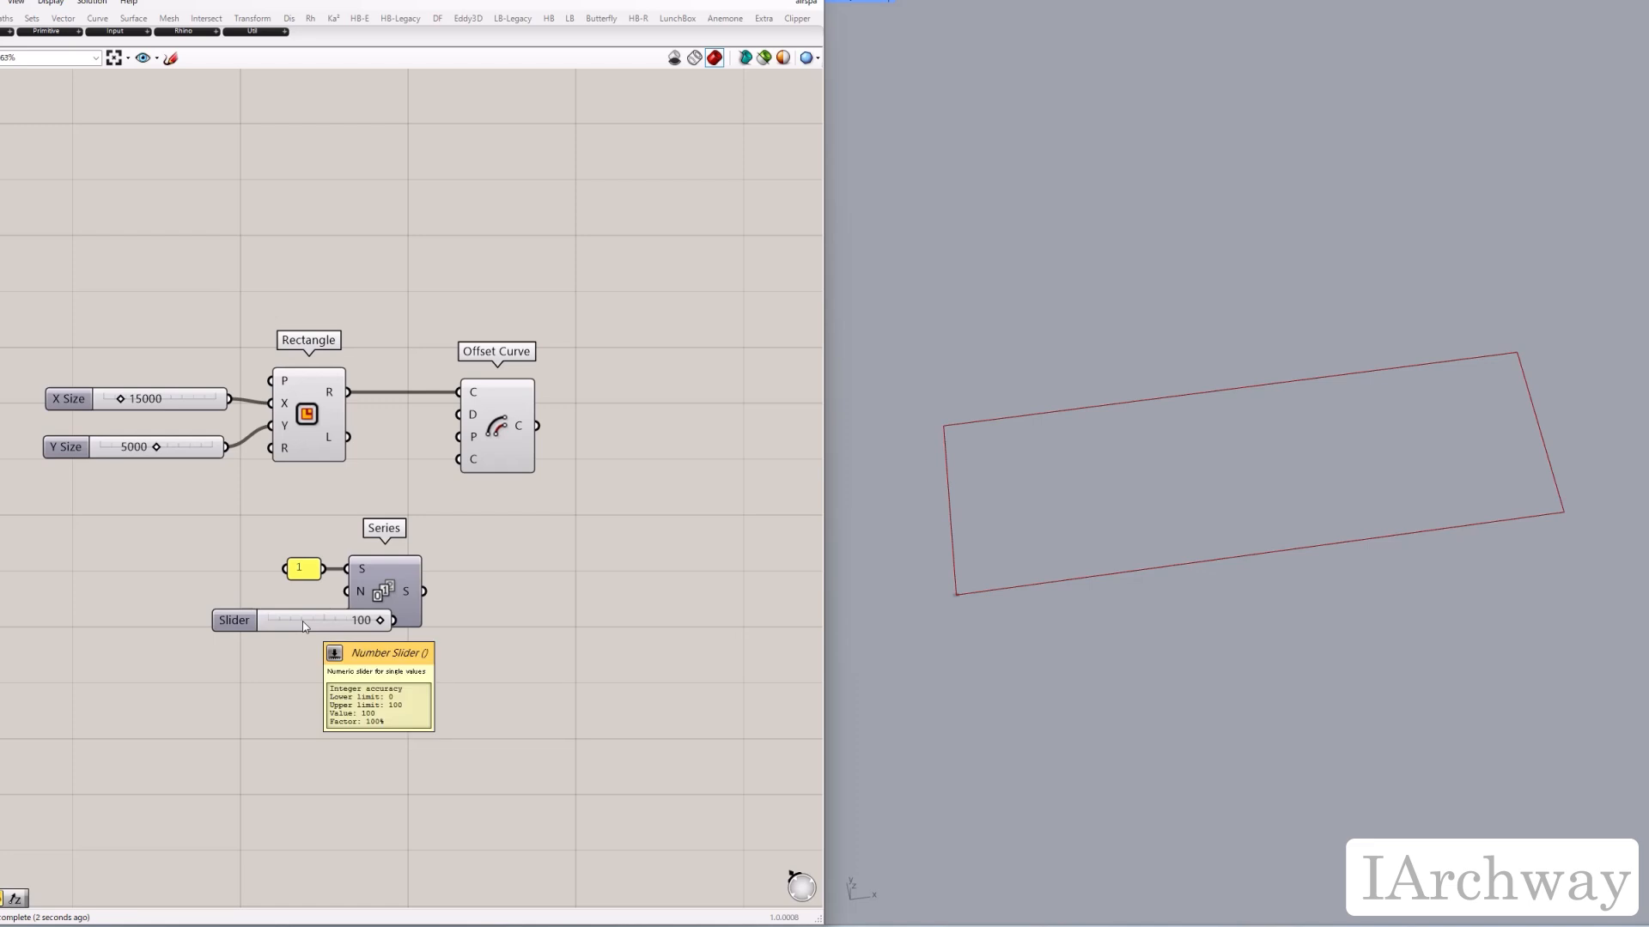
key(Return)
drag(227, 625, 199, 607)
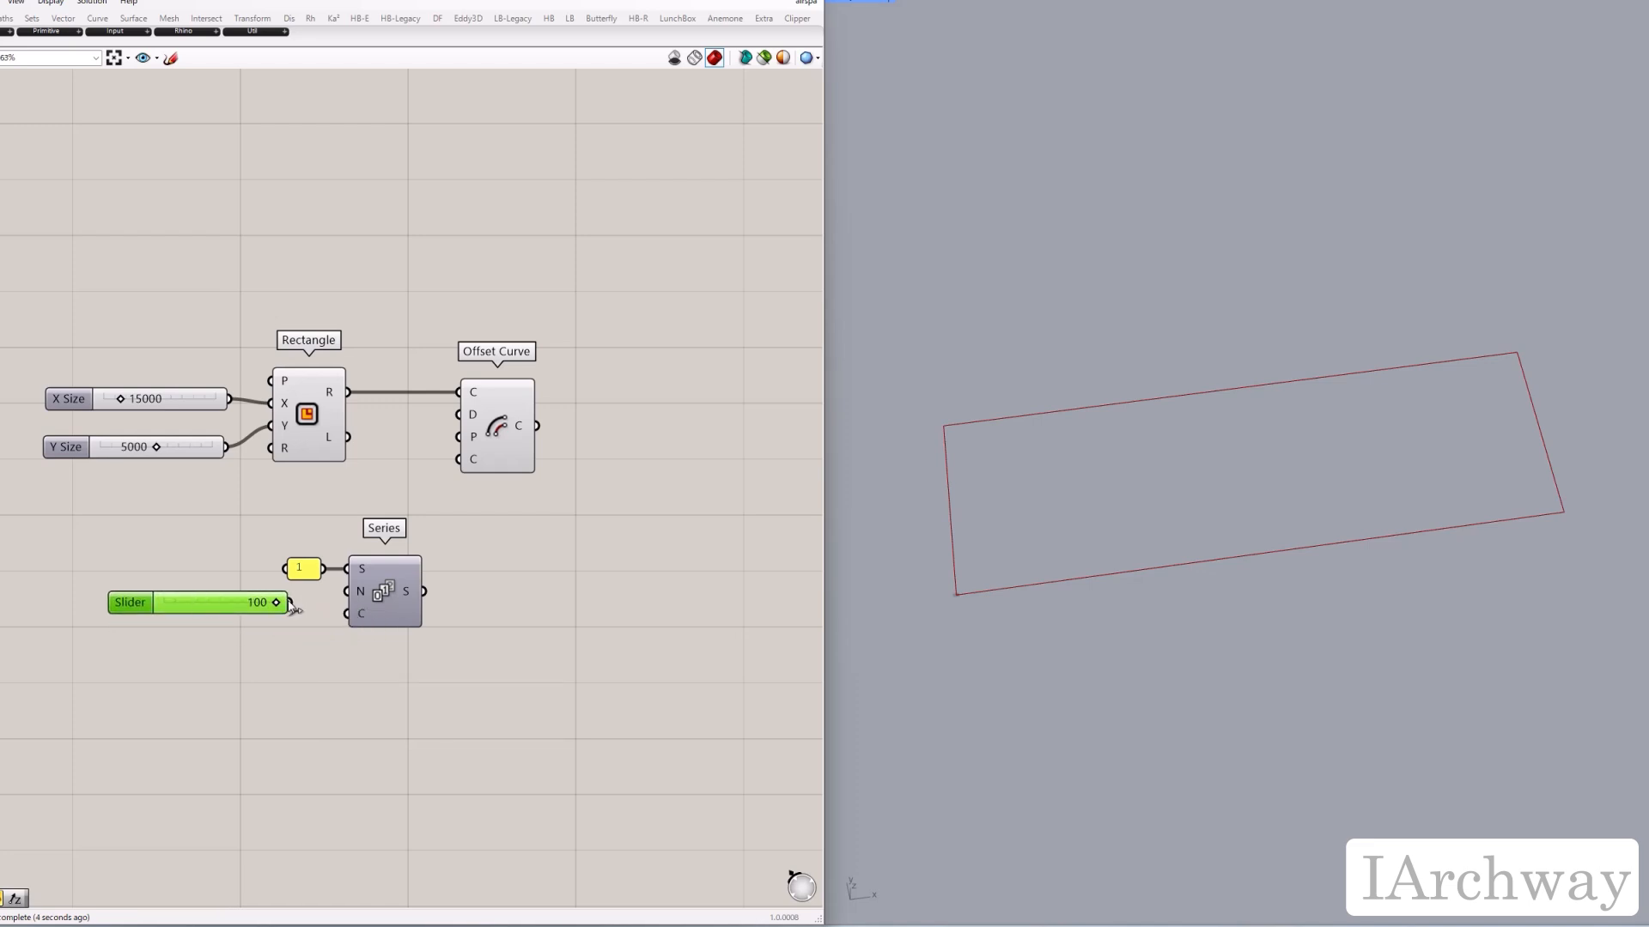
Step: Drive the Series count with a number slider of 3 and connect the series output to the Offset Curve distance
double_click(280, 700)
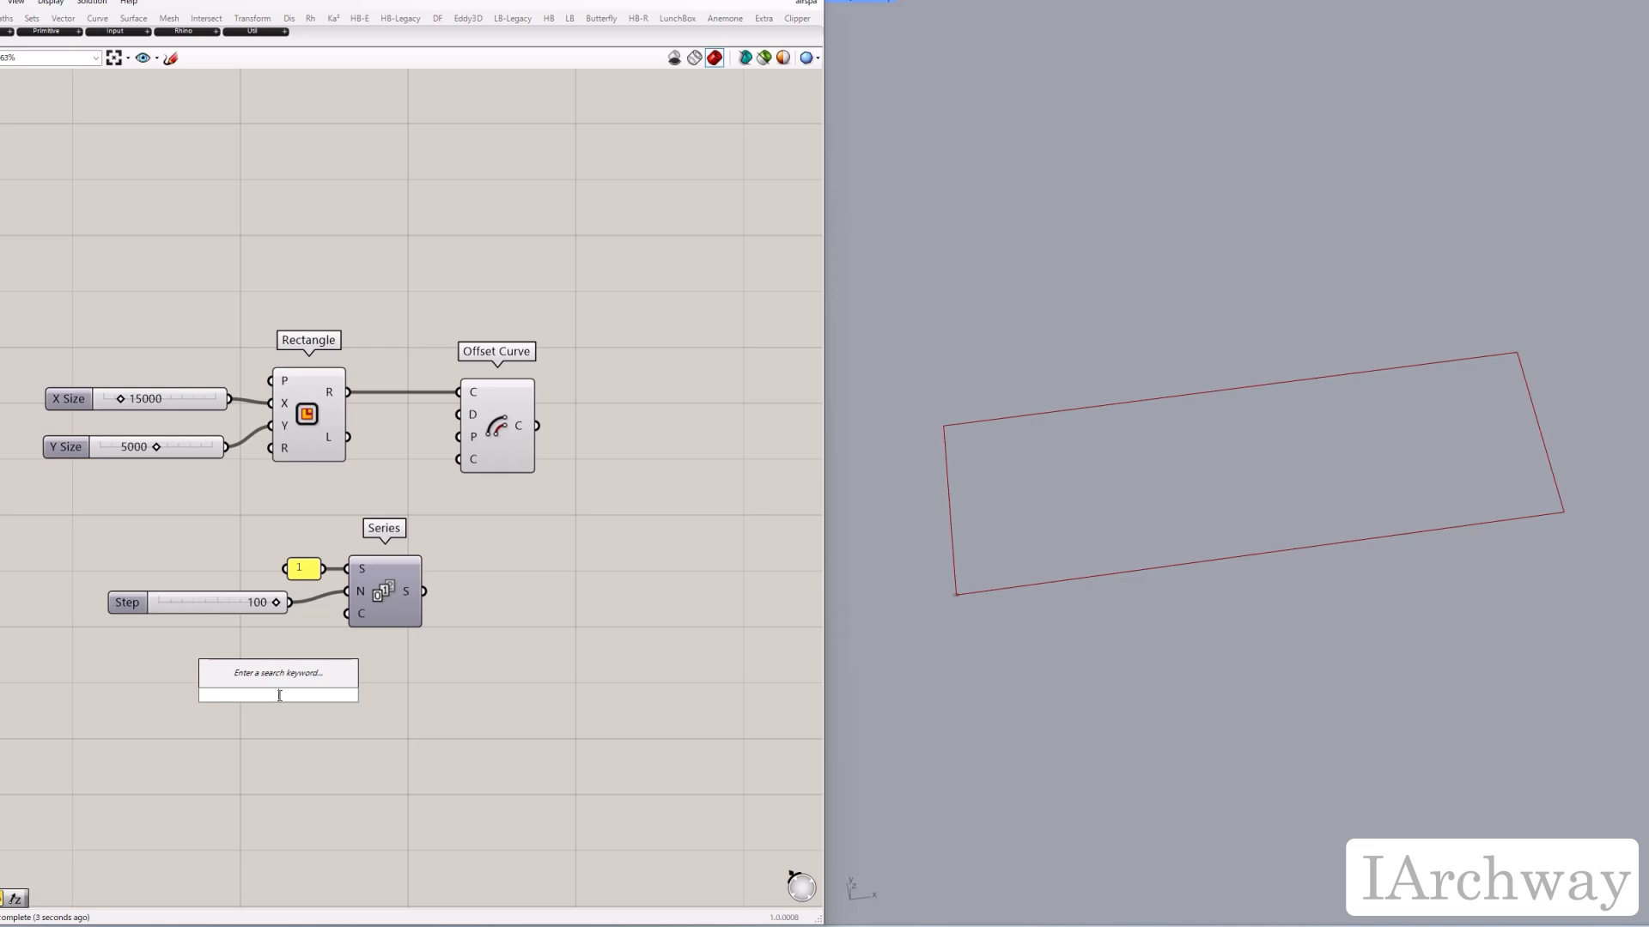
text(3)
key(Return)
drag(329, 694, 253, 639)
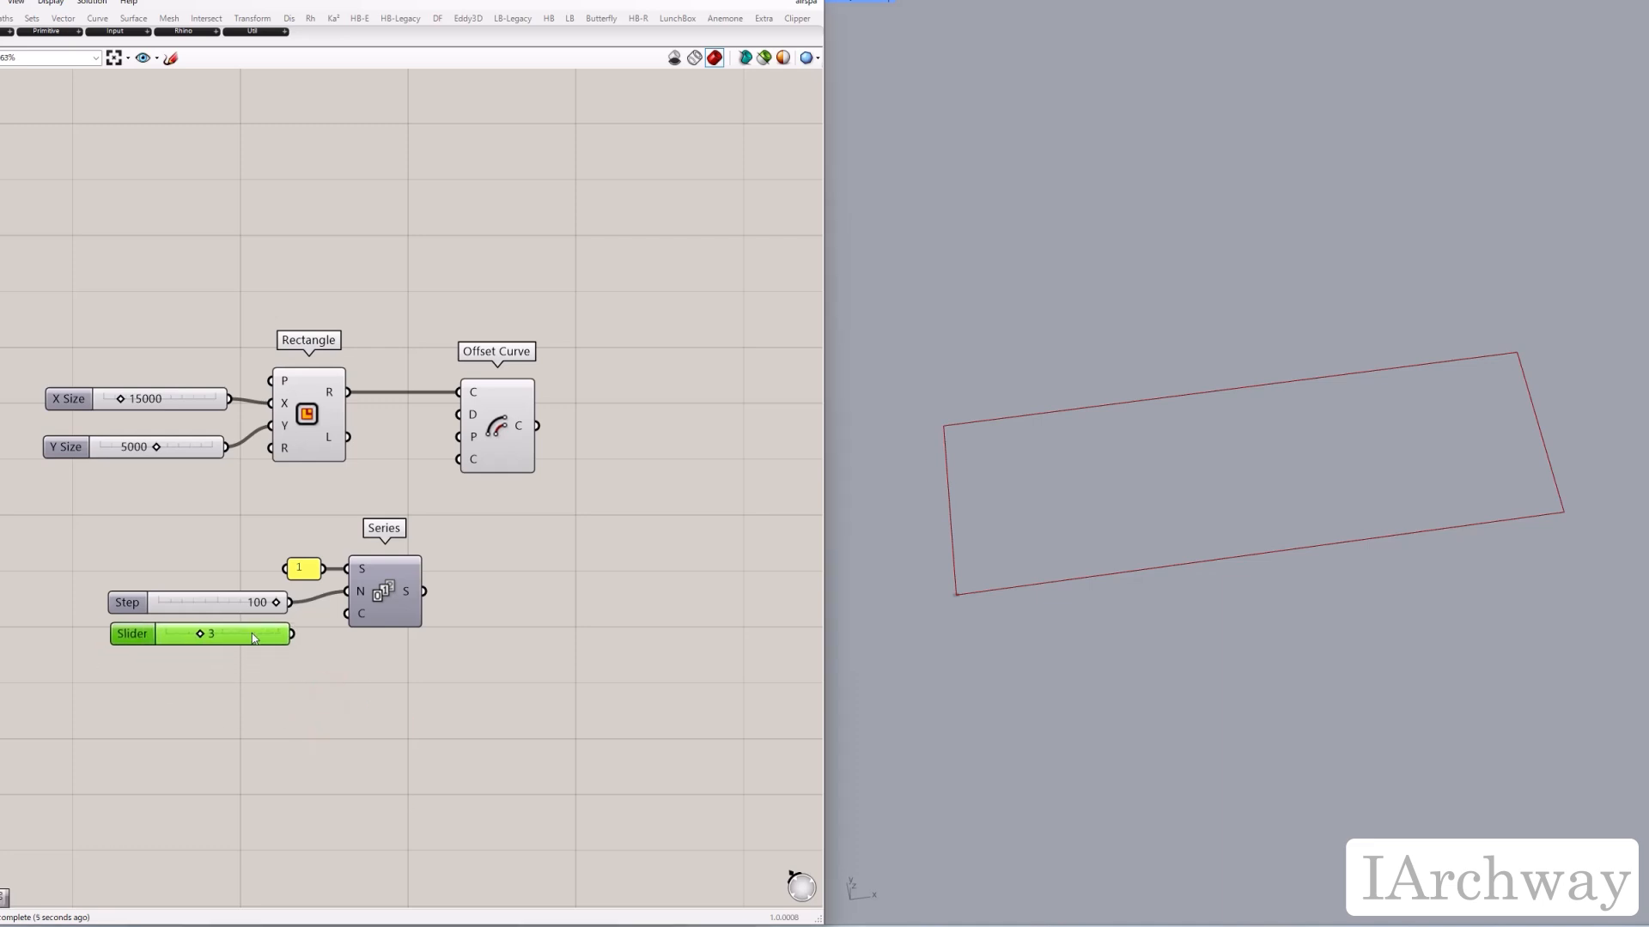
click(351, 677)
drag(425, 592, 491, 417)
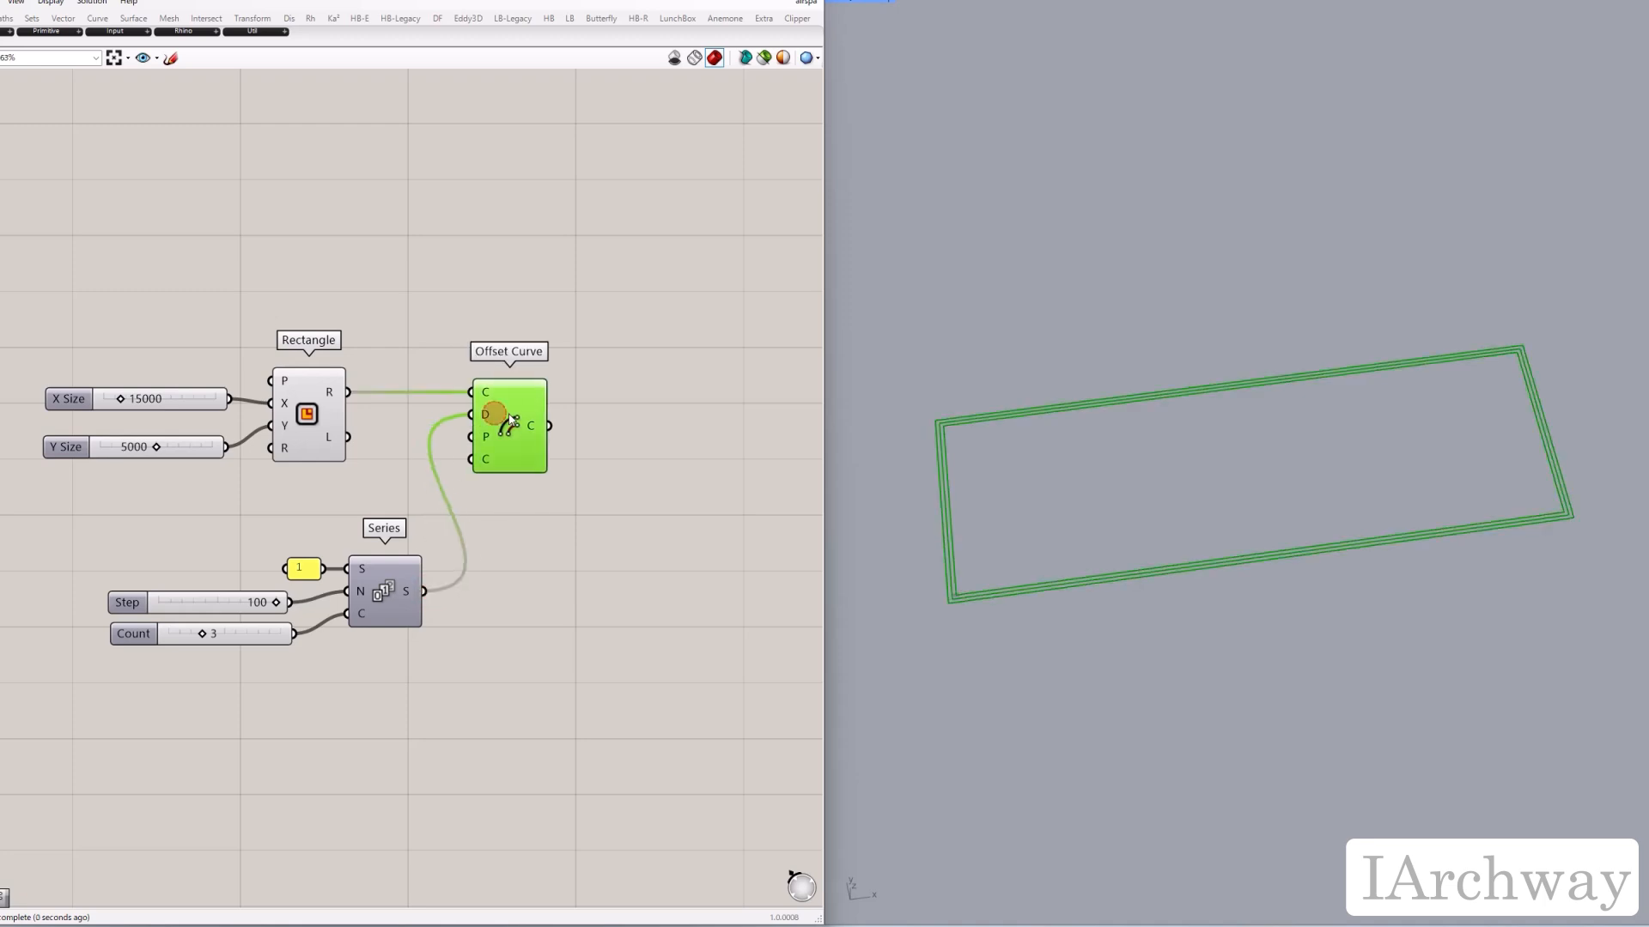
click(601, 537)
Step: Turn off the preview of the Rectangle component
right_drag(615, 540, 568, 539)
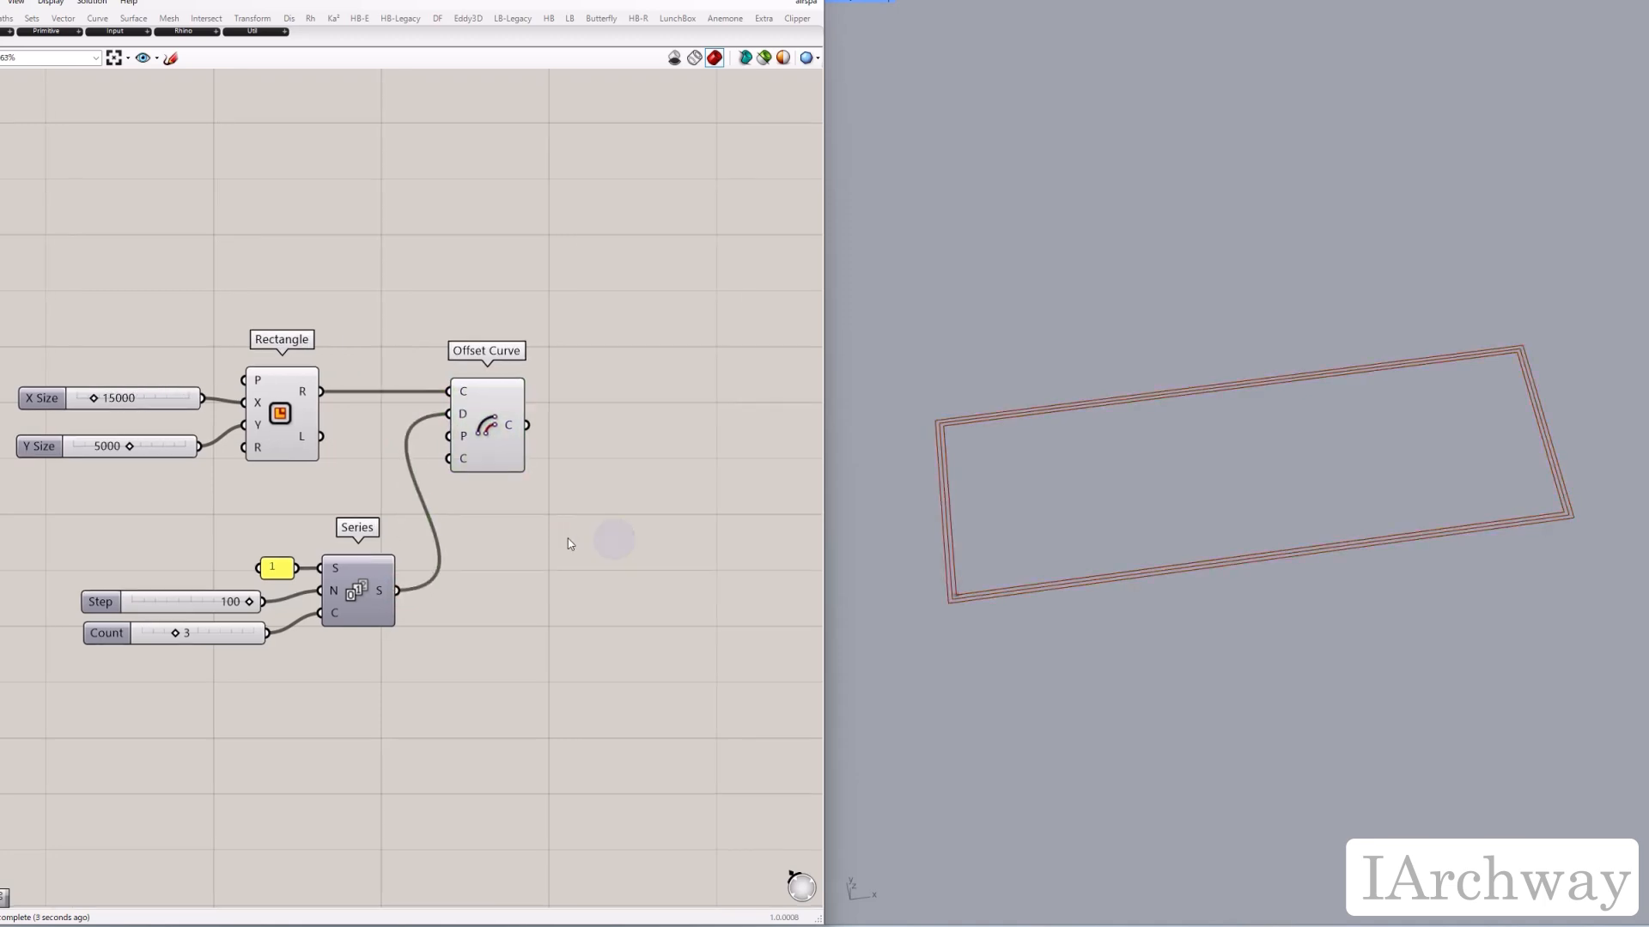
right_click(290, 419)
click(326, 446)
Step: Add an Explode component and connect the Offset Curve output to its curve input
right_drag(518, 449, 448, 444)
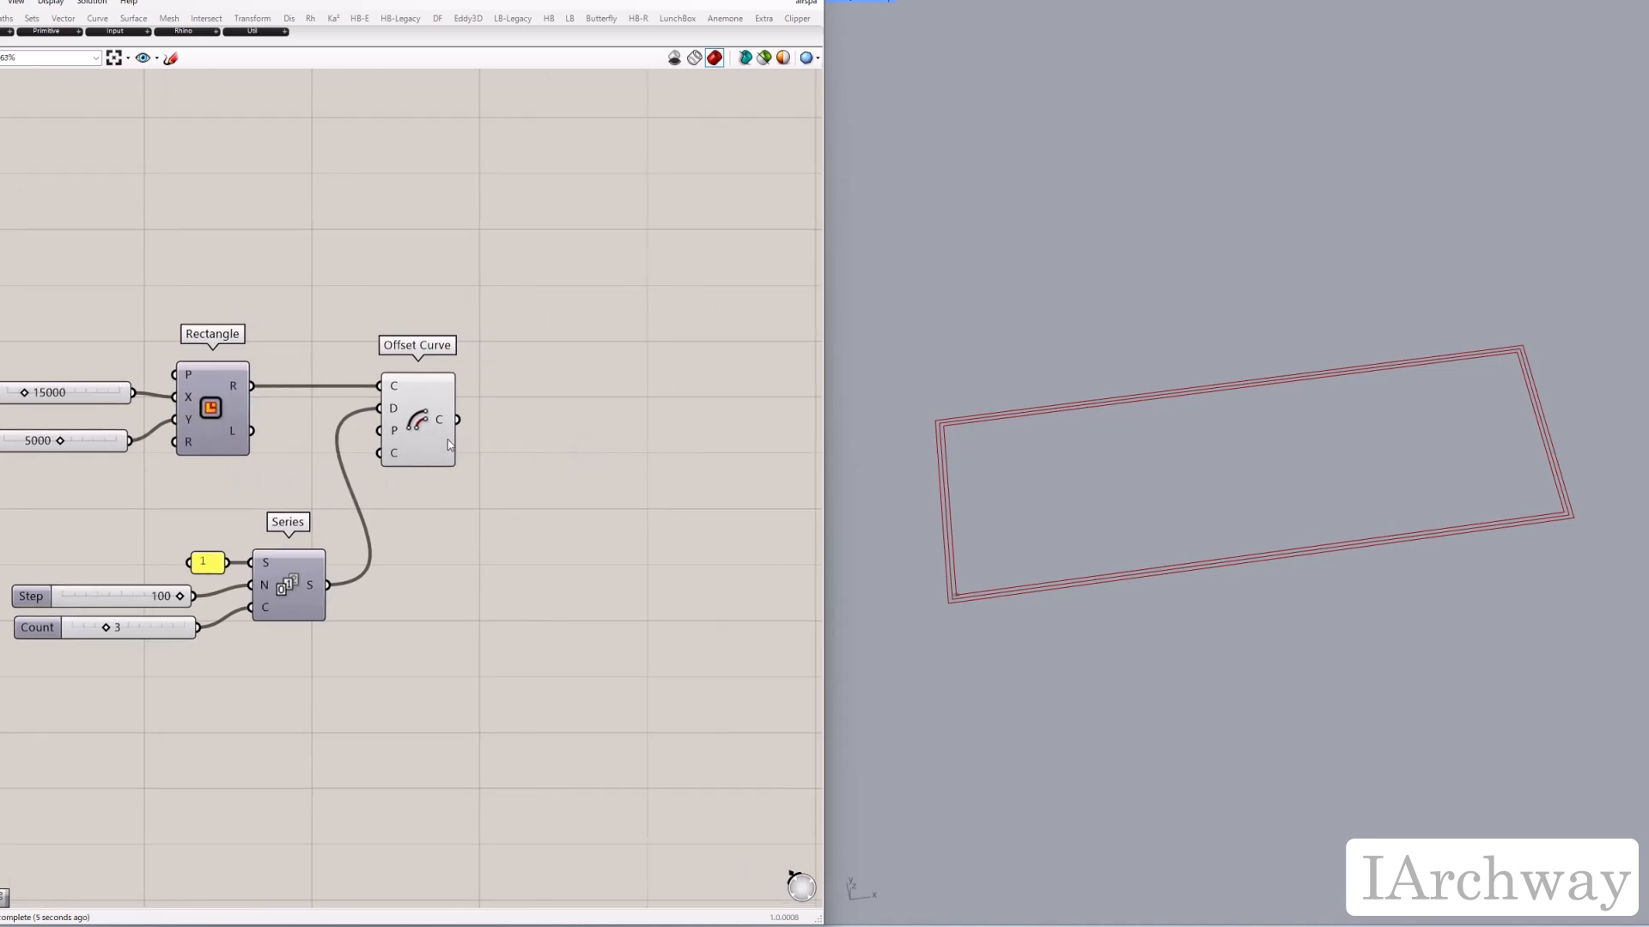
click(449, 444)
right_drag(577, 446, 512, 467)
click(513, 468)
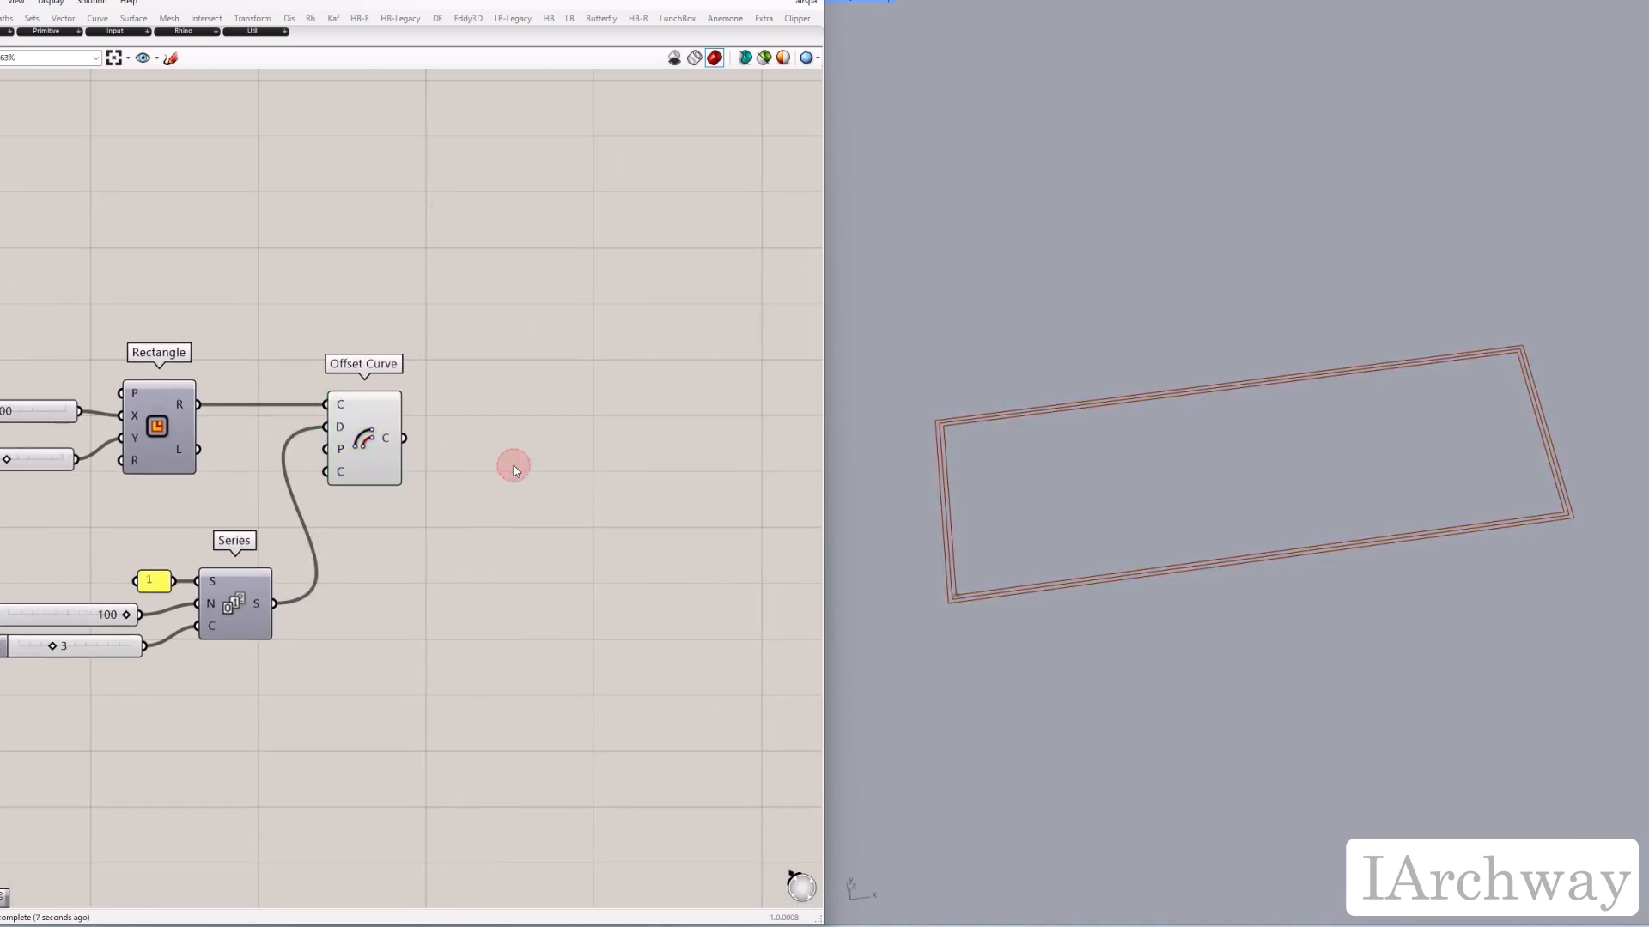
double_click(513, 466)
text(explo)
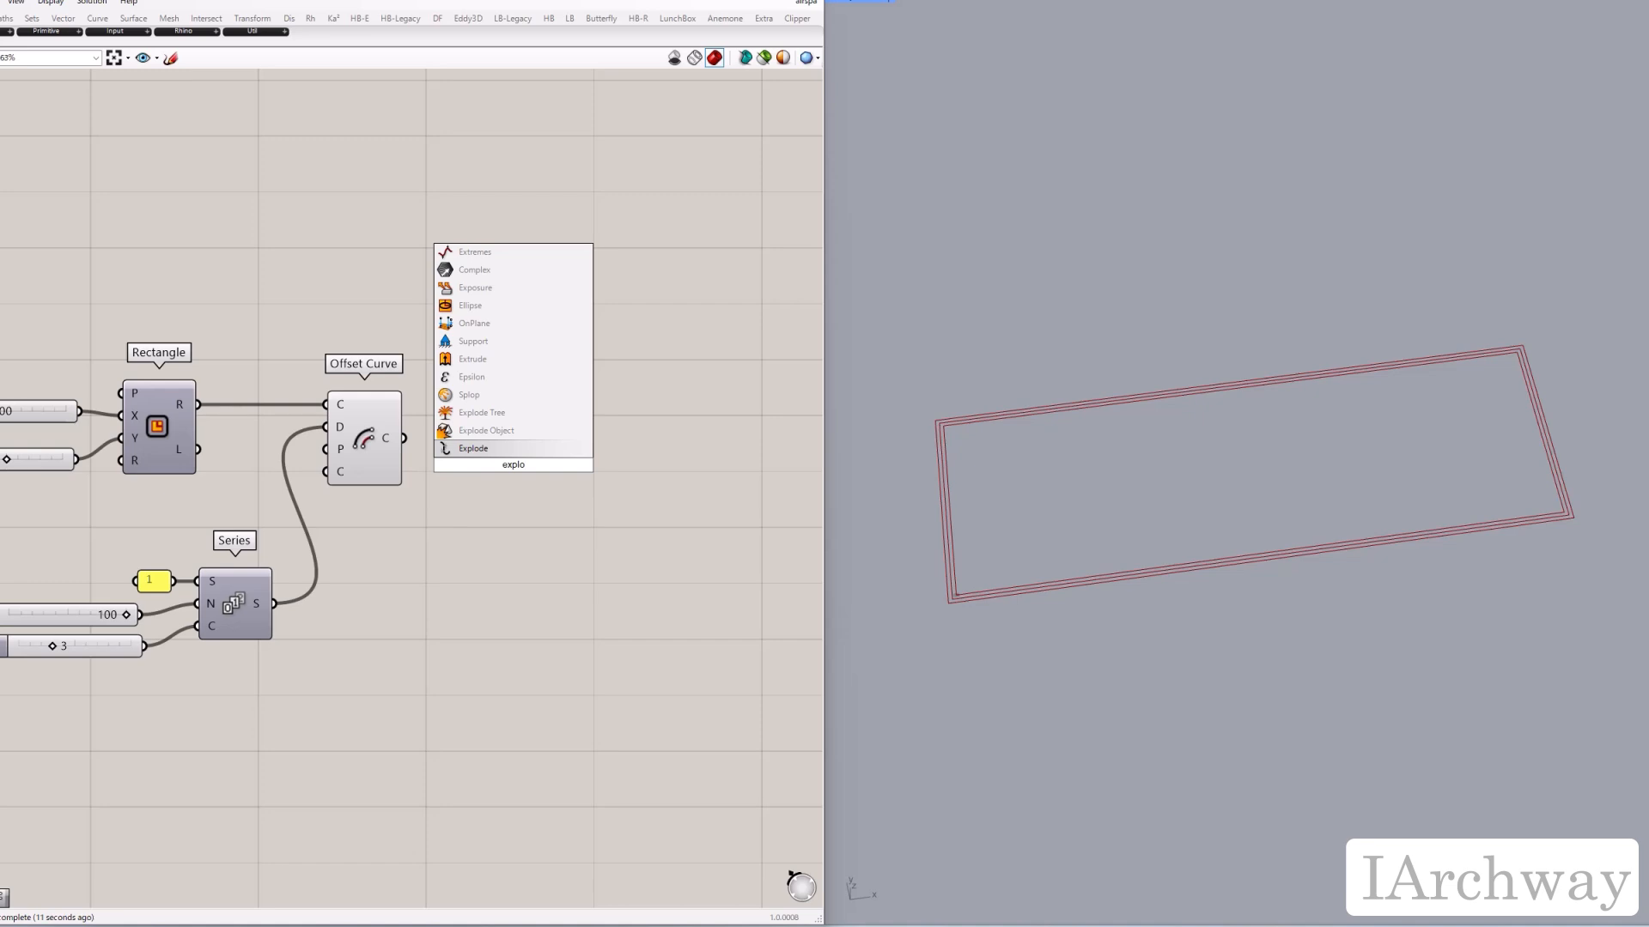
key(Return)
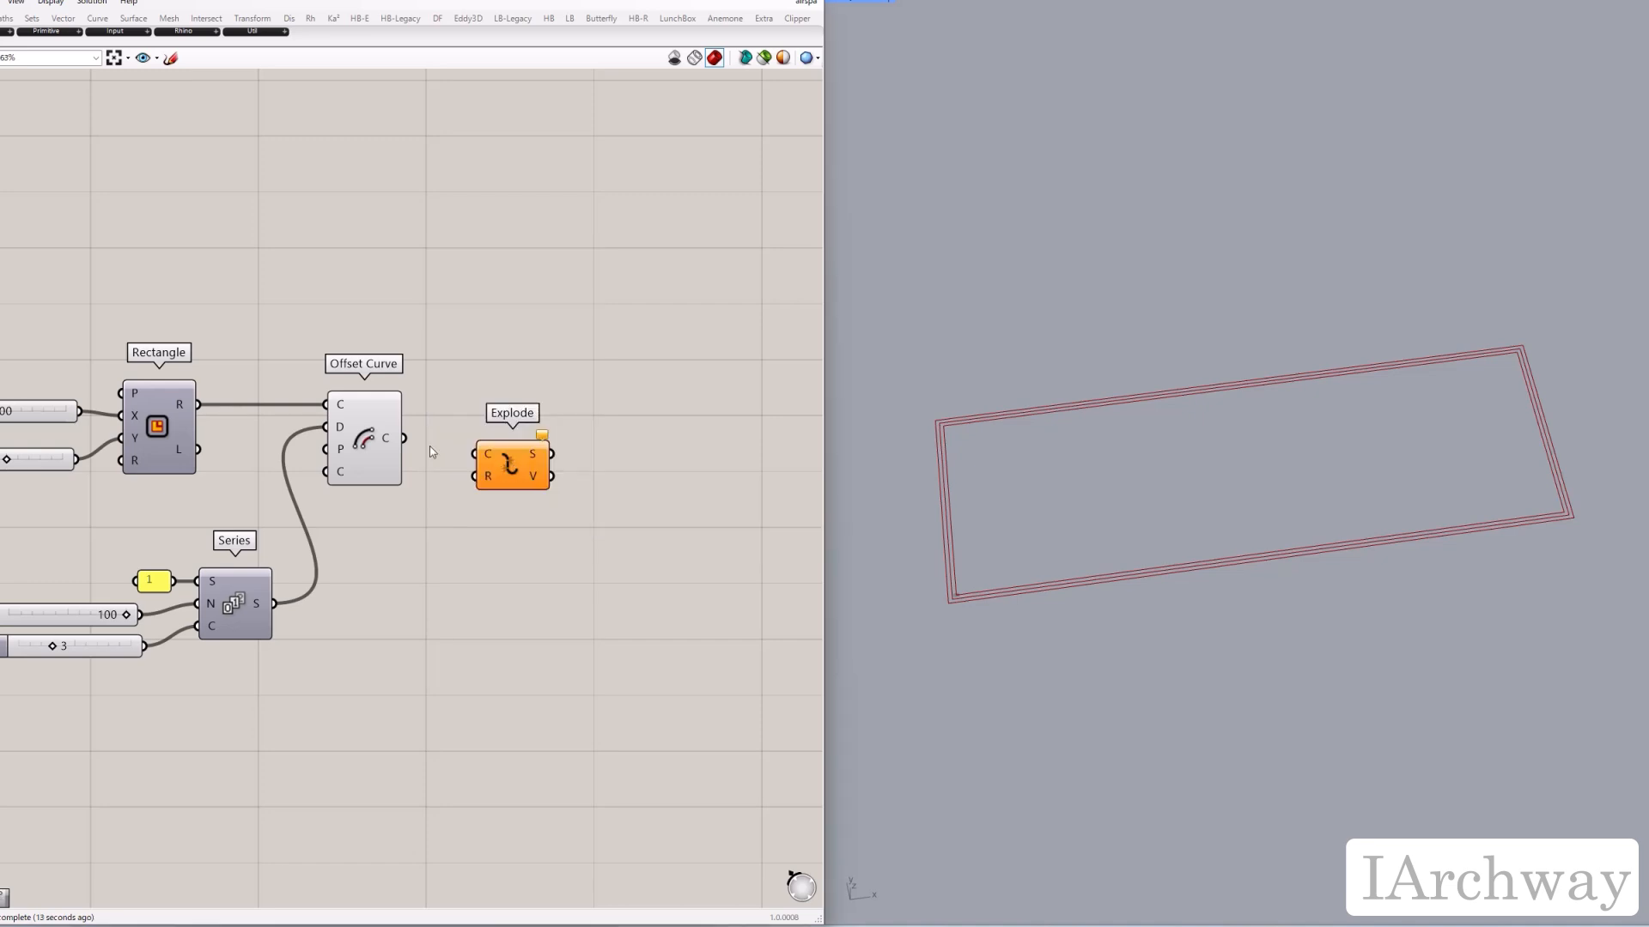
drag(404, 439, 511, 453)
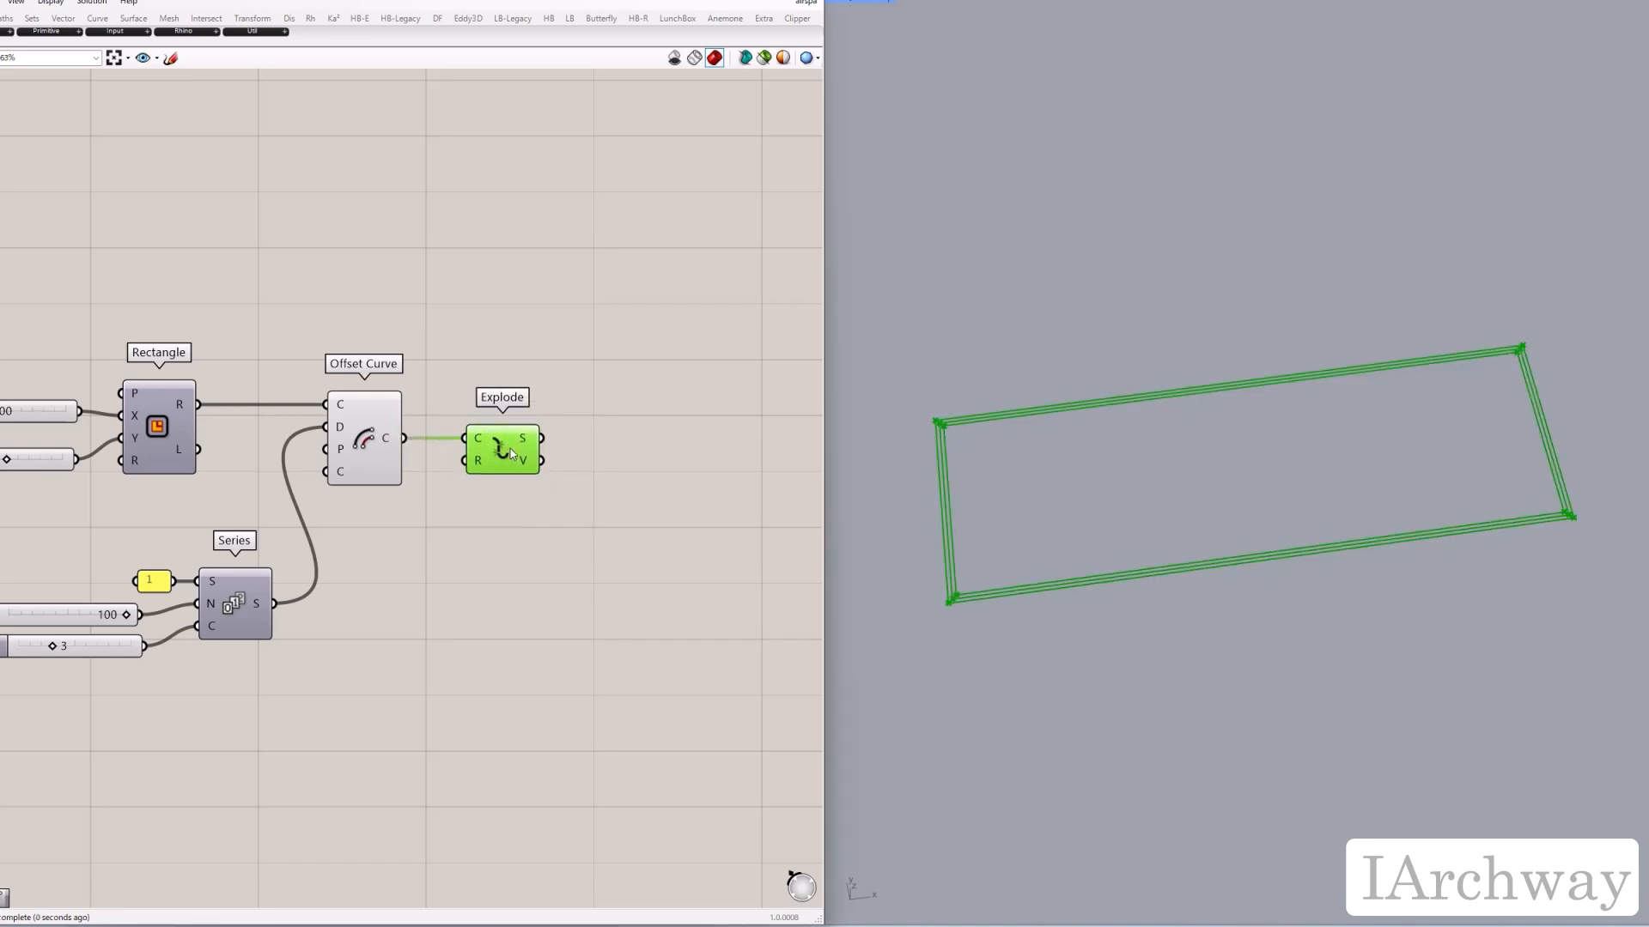
click(558, 562)
Step: Turn off the preview of the Offset Curve component
right_drag(596, 552, 482, 505)
right_click(263, 445)
click(273, 471)
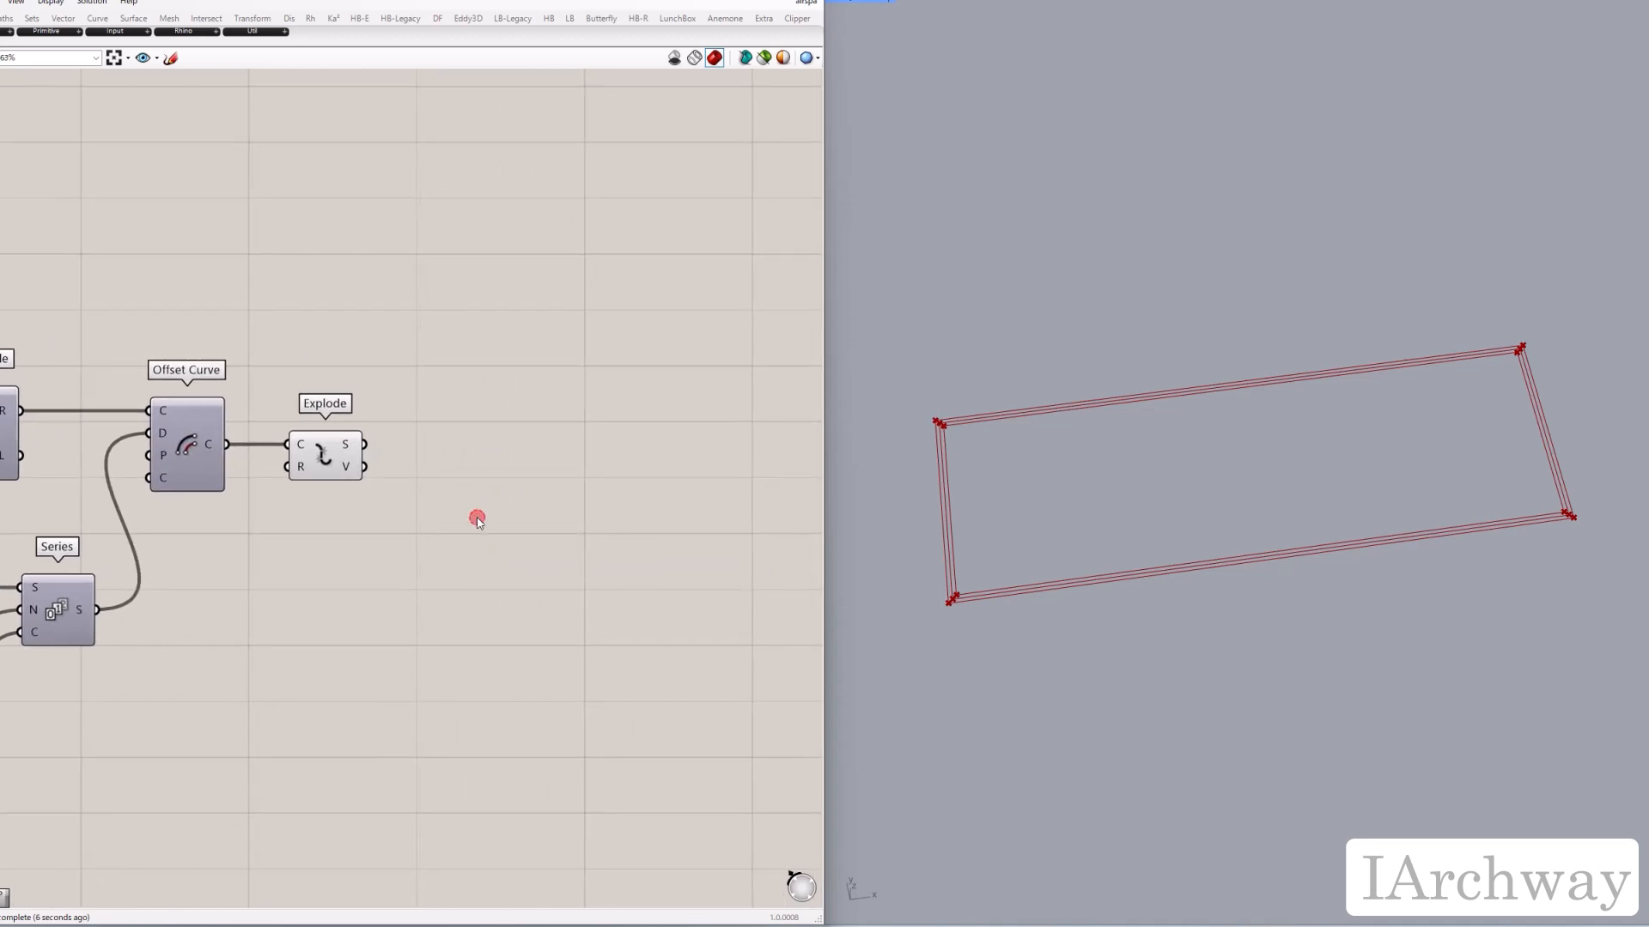
Step: Add a Unit Z vector component below and beyond the Explode component
double_click(477, 519)
text(unit)
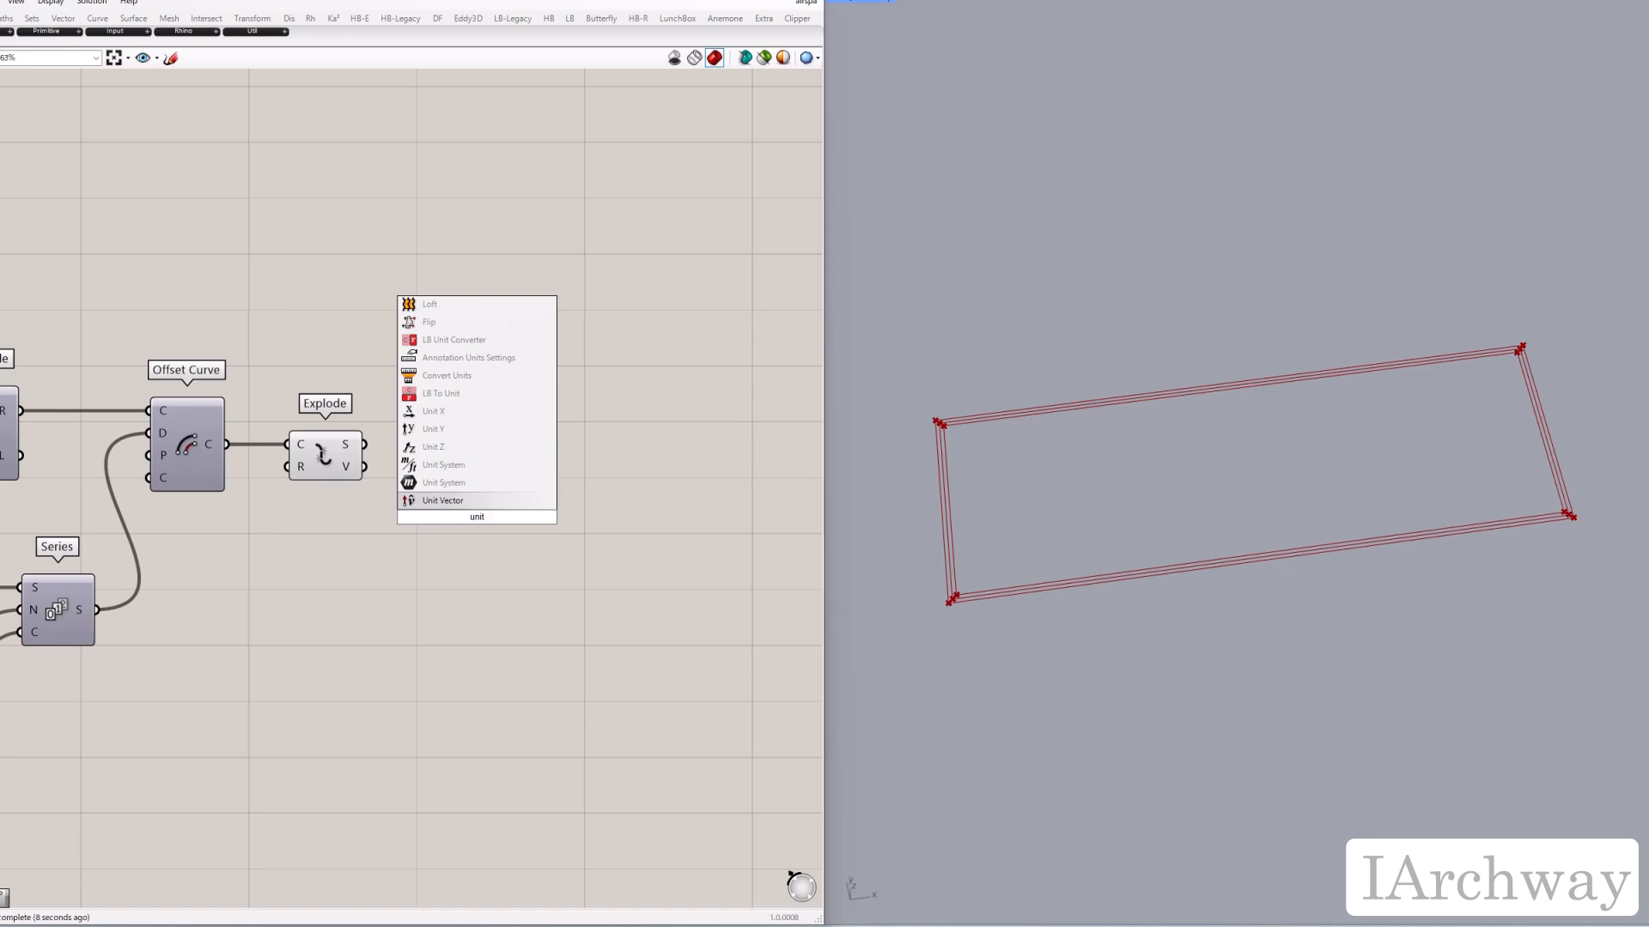
click(488, 447)
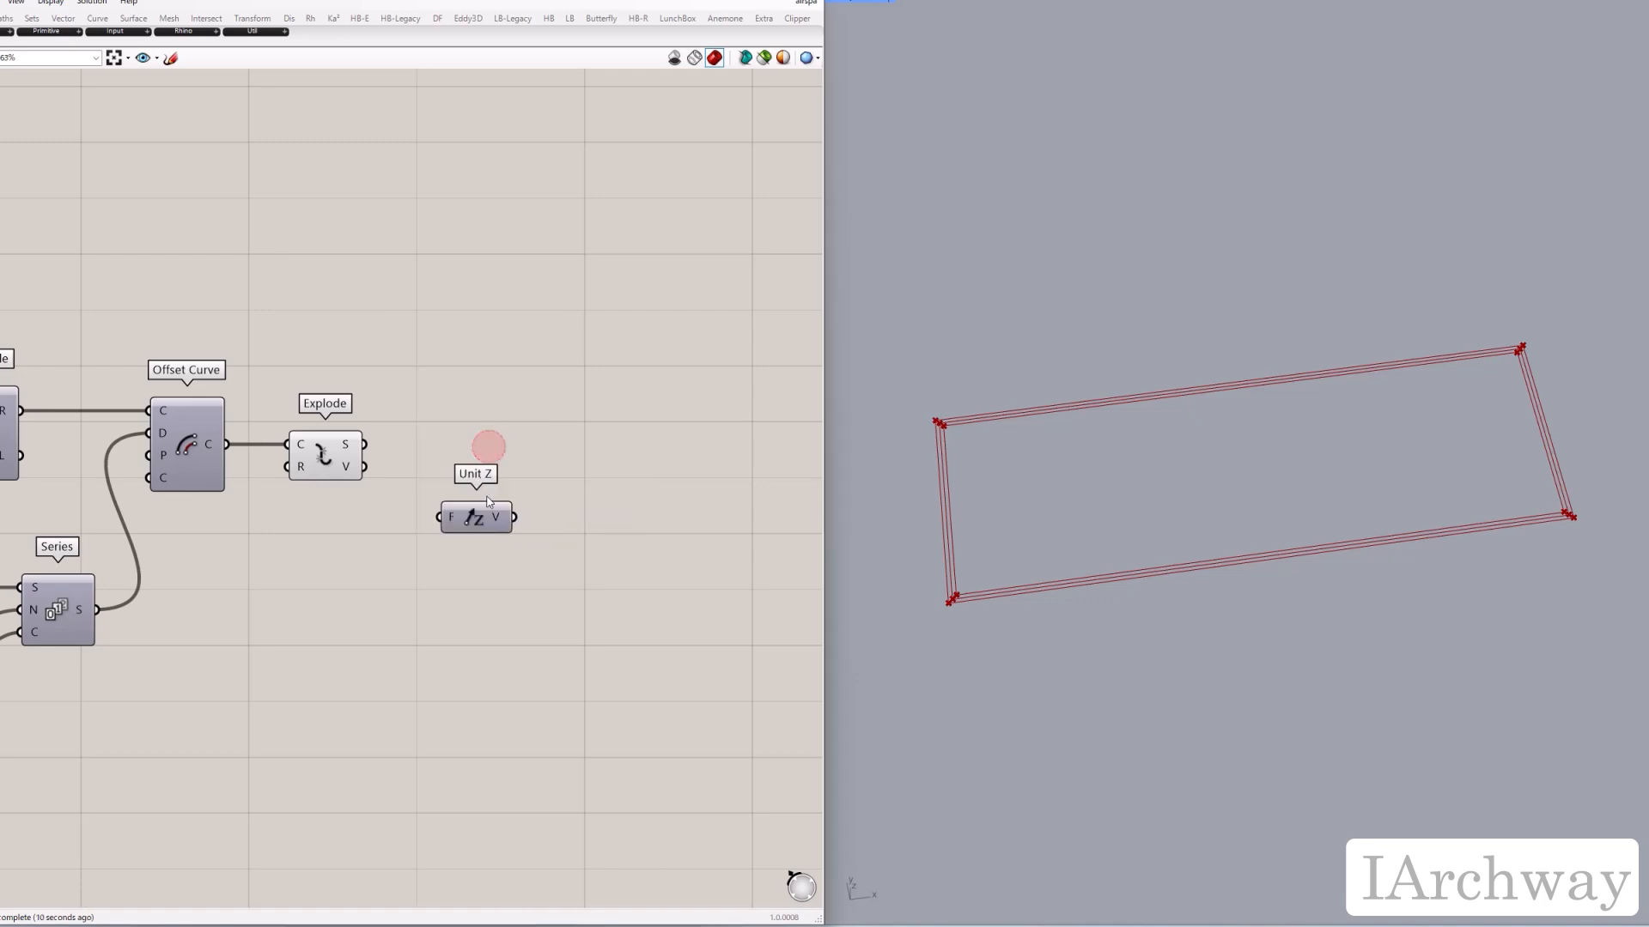
drag(468, 518, 418, 601)
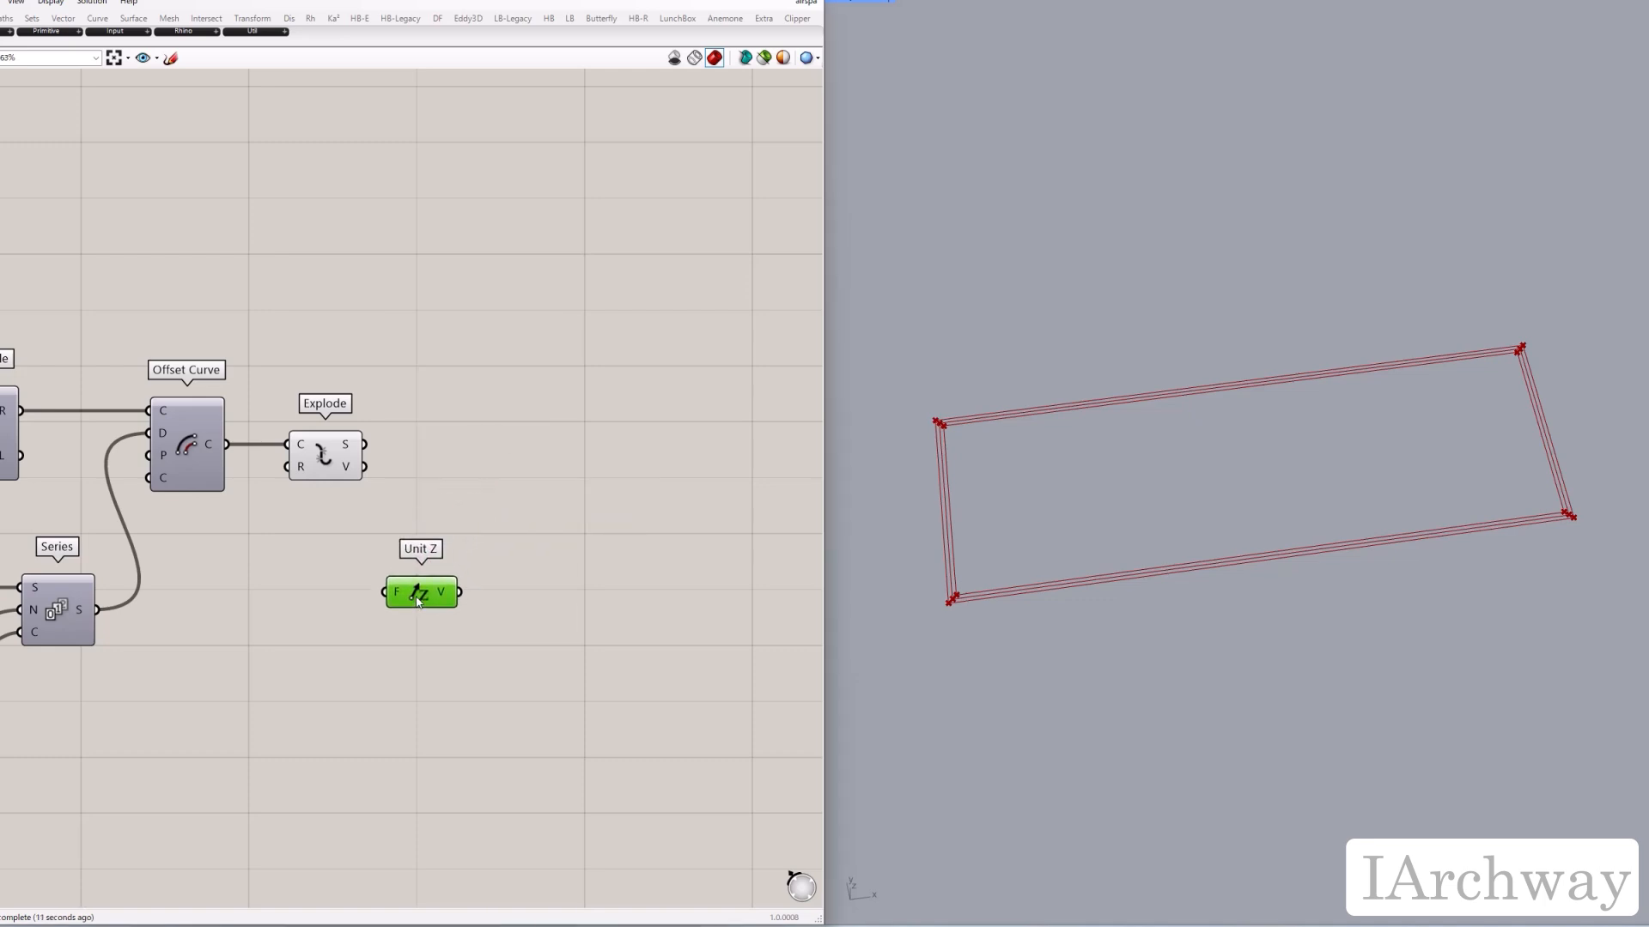
Step: Add a number slider of 5000 and connect it to the Unit Z factor input
double_click(271, 678)
text(5)
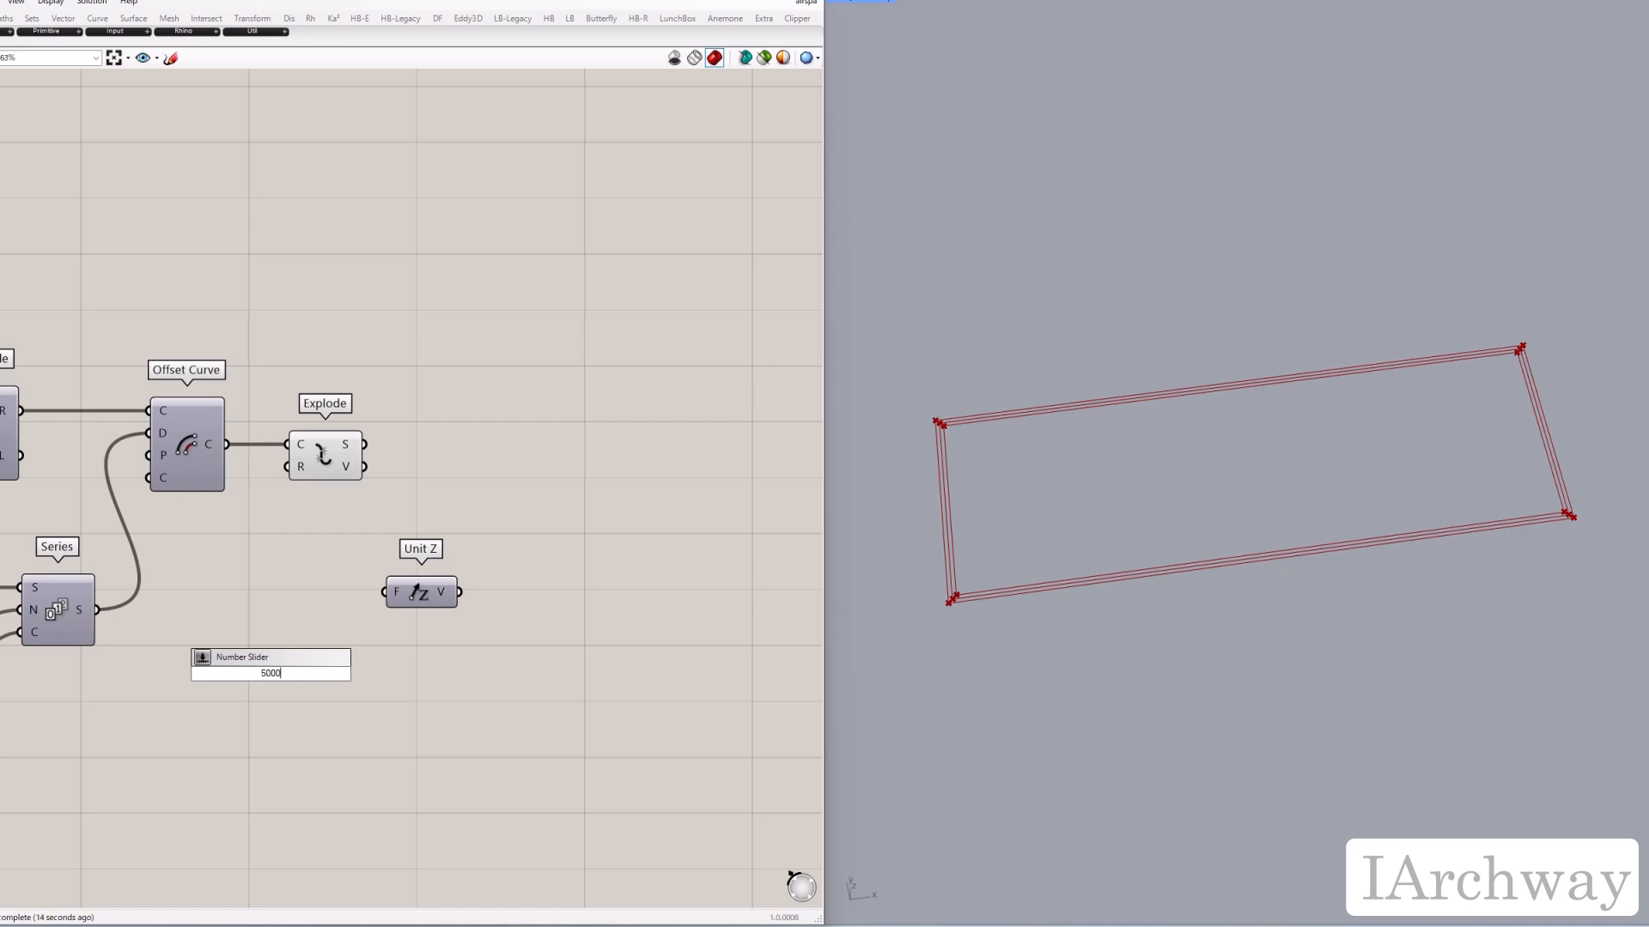
text(000)
key(Return)
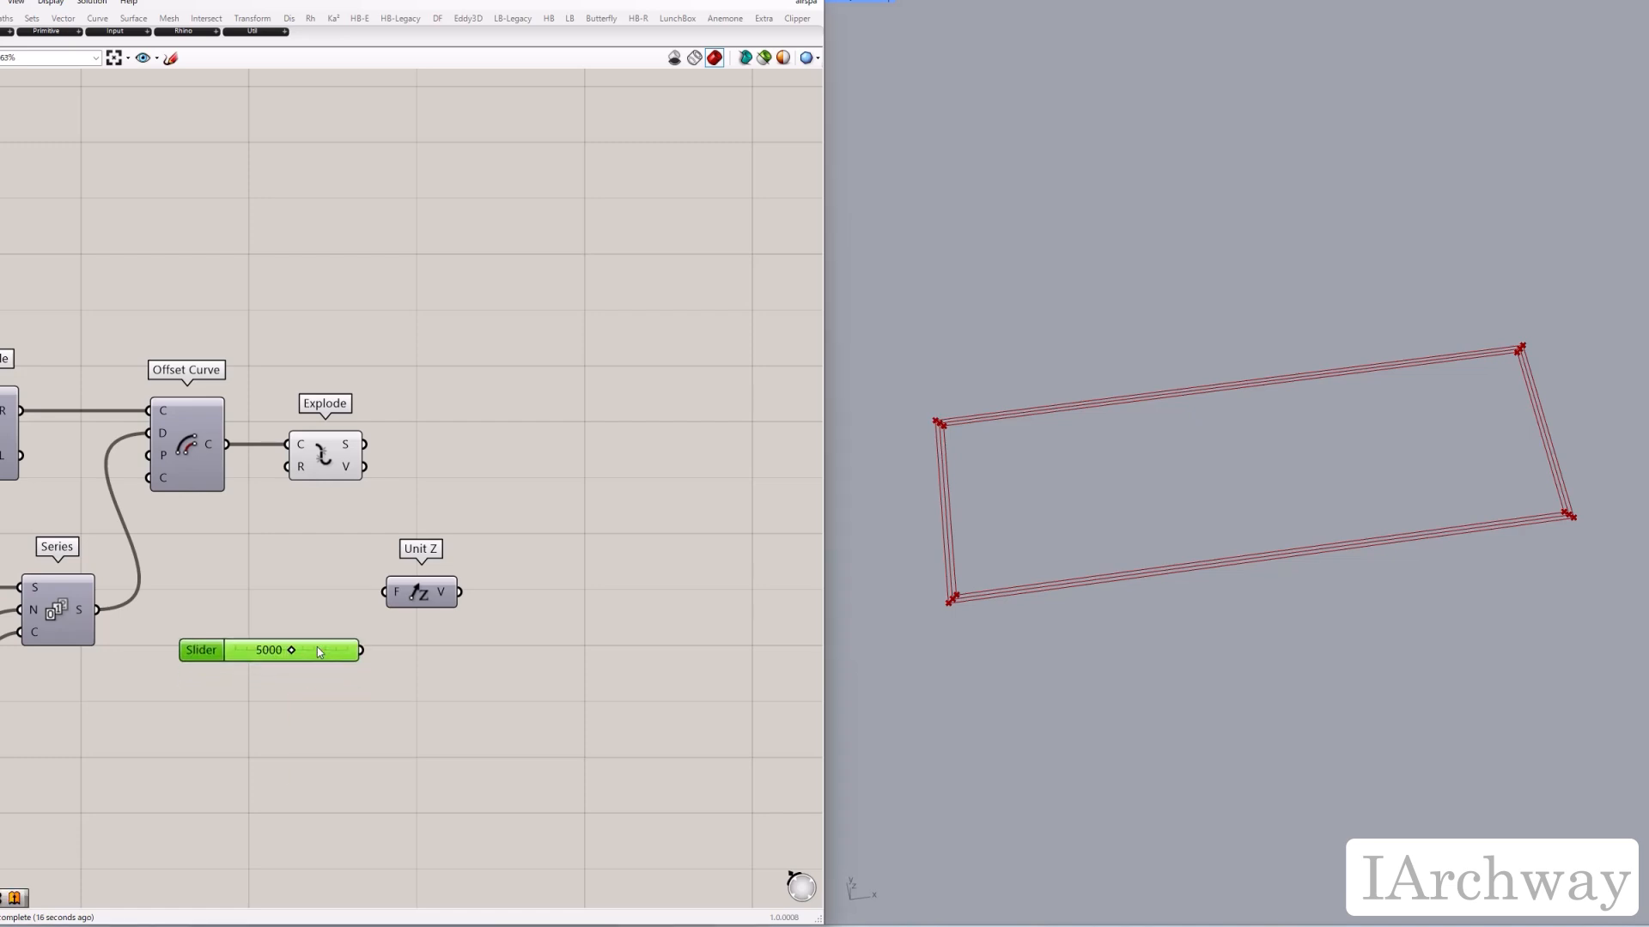
drag(318, 653, 384, 593)
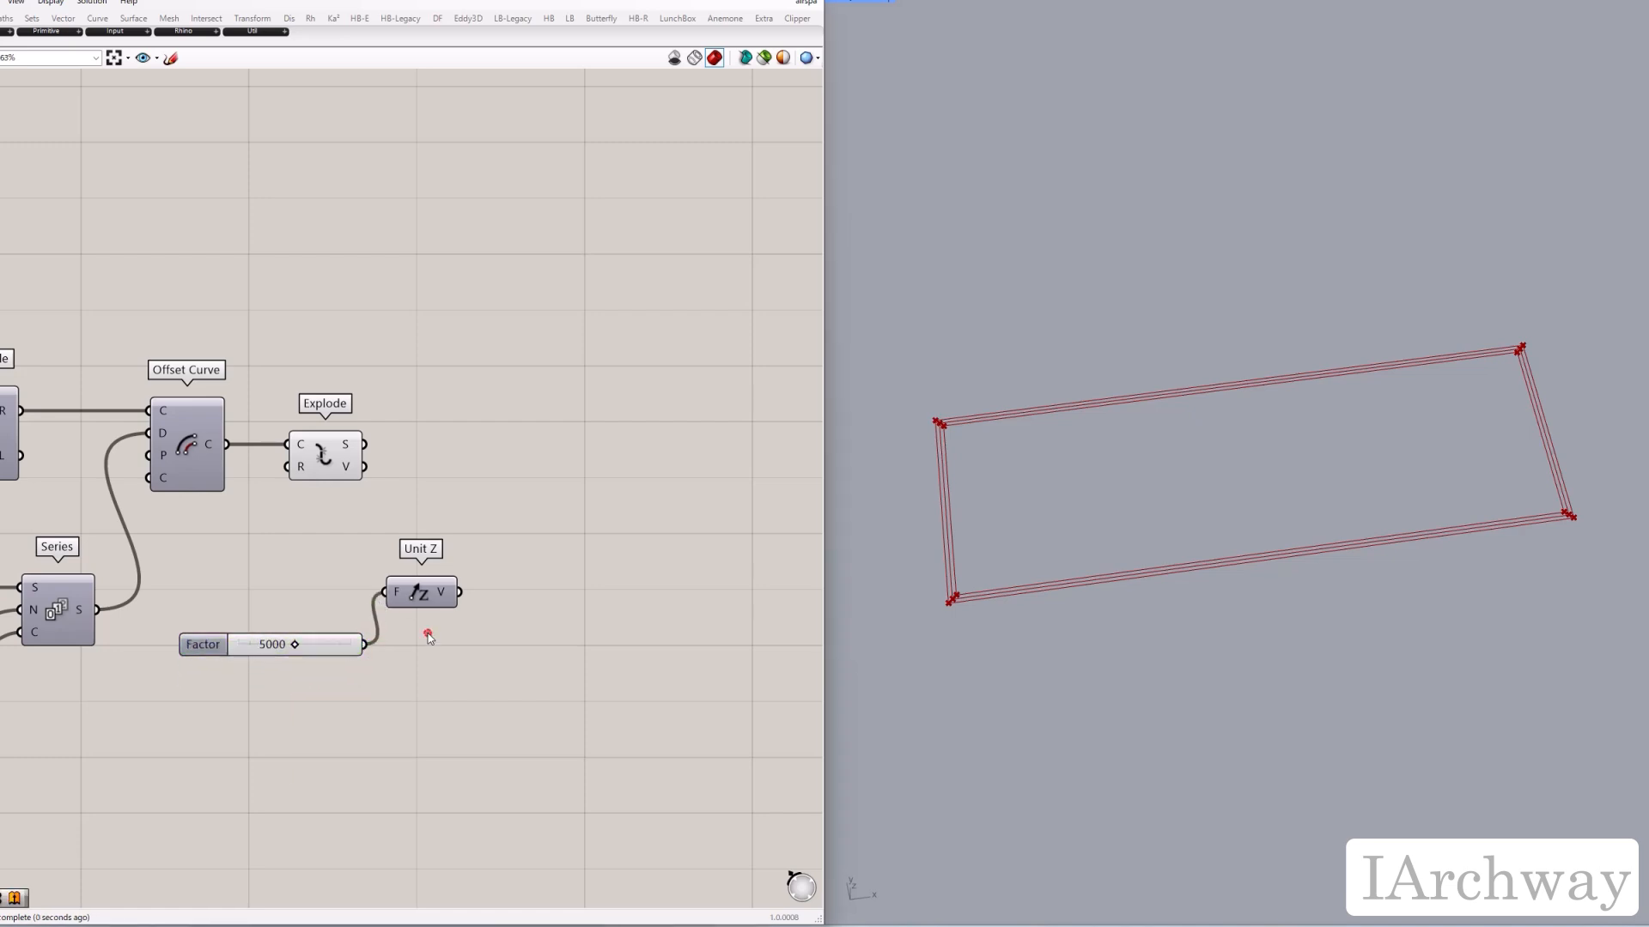
Step: Add a Move component, with the Explode segments as its geometry and the Unit Z vector as its motion
double_click(519, 467)
text(move)
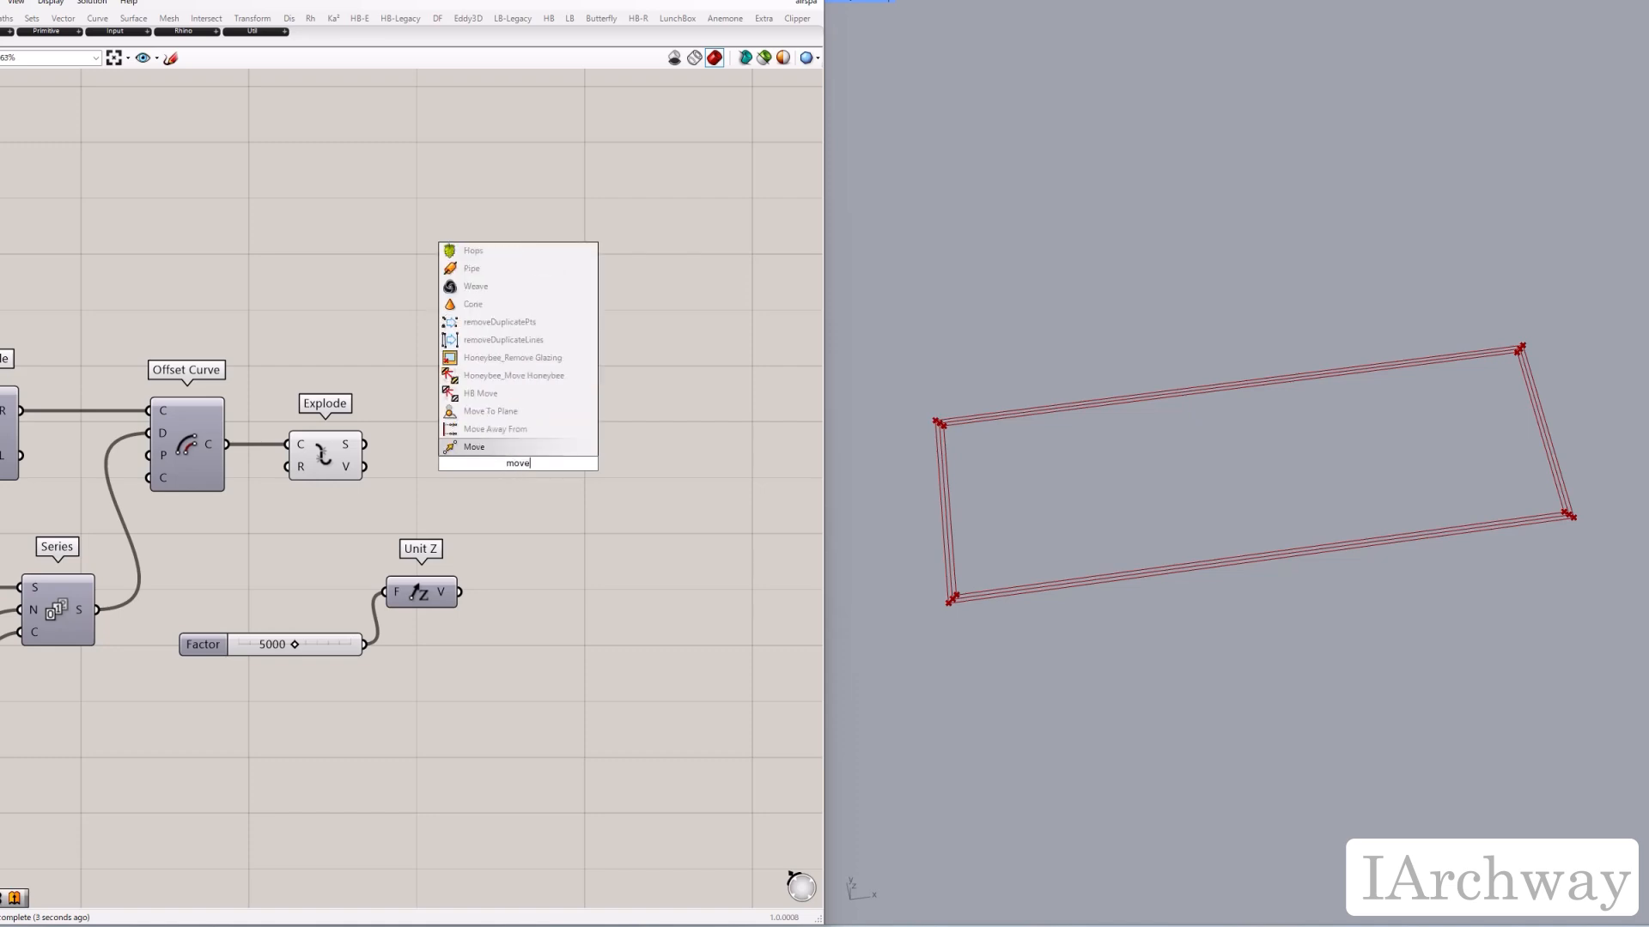
key(Return)
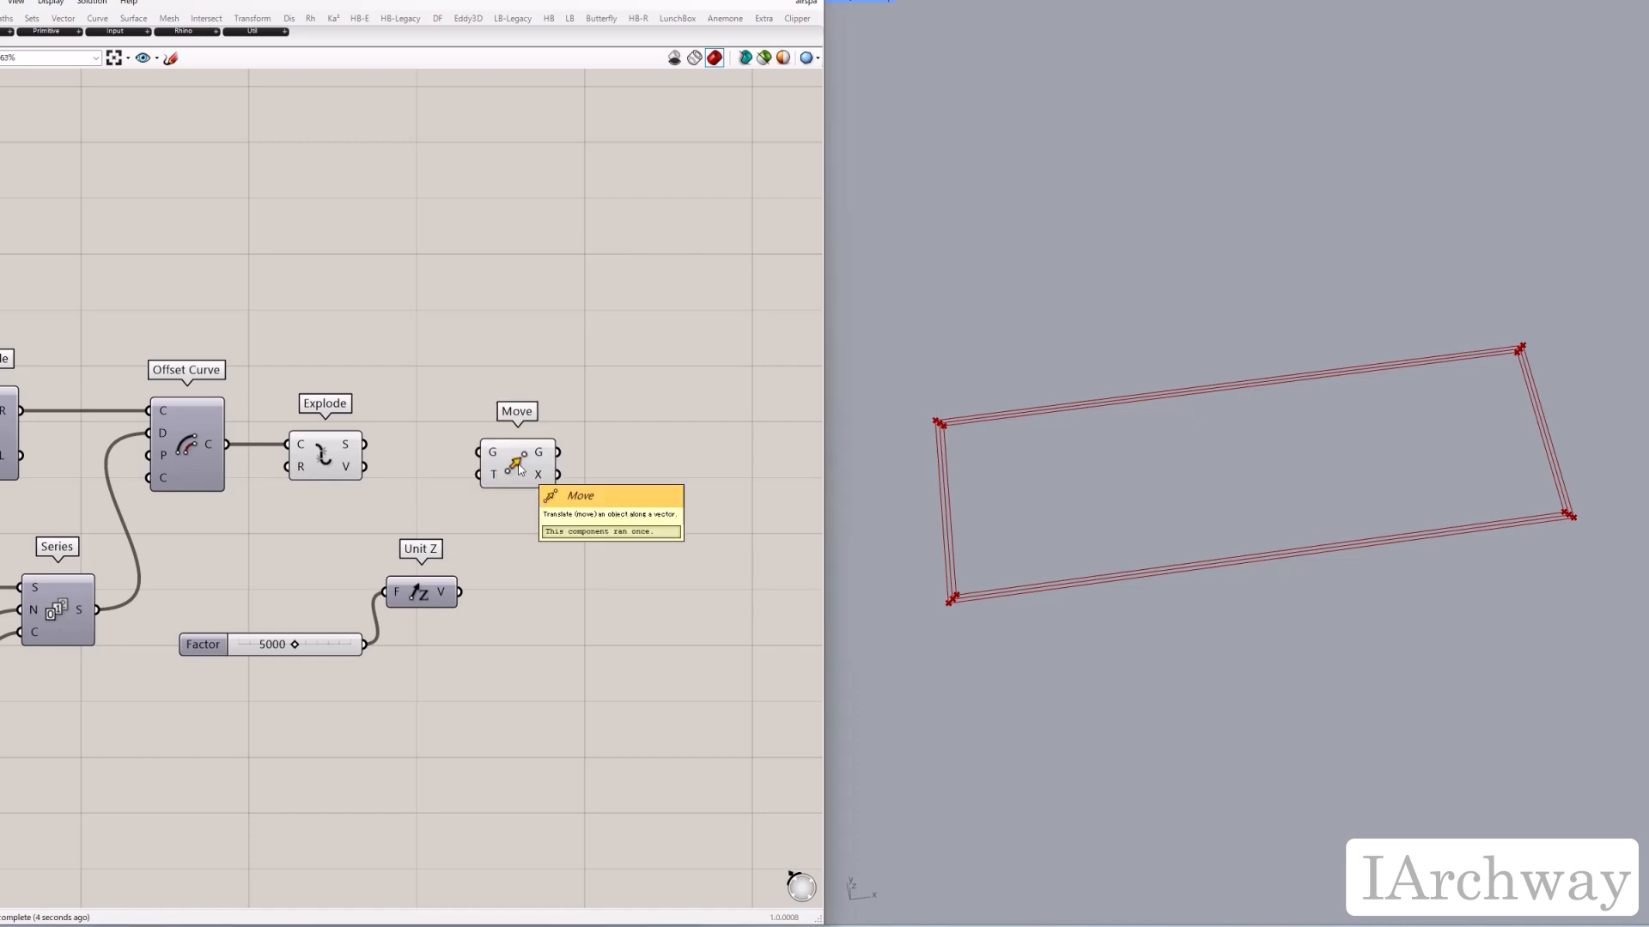
drag(507, 459, 524, 507)
click(451, 434)
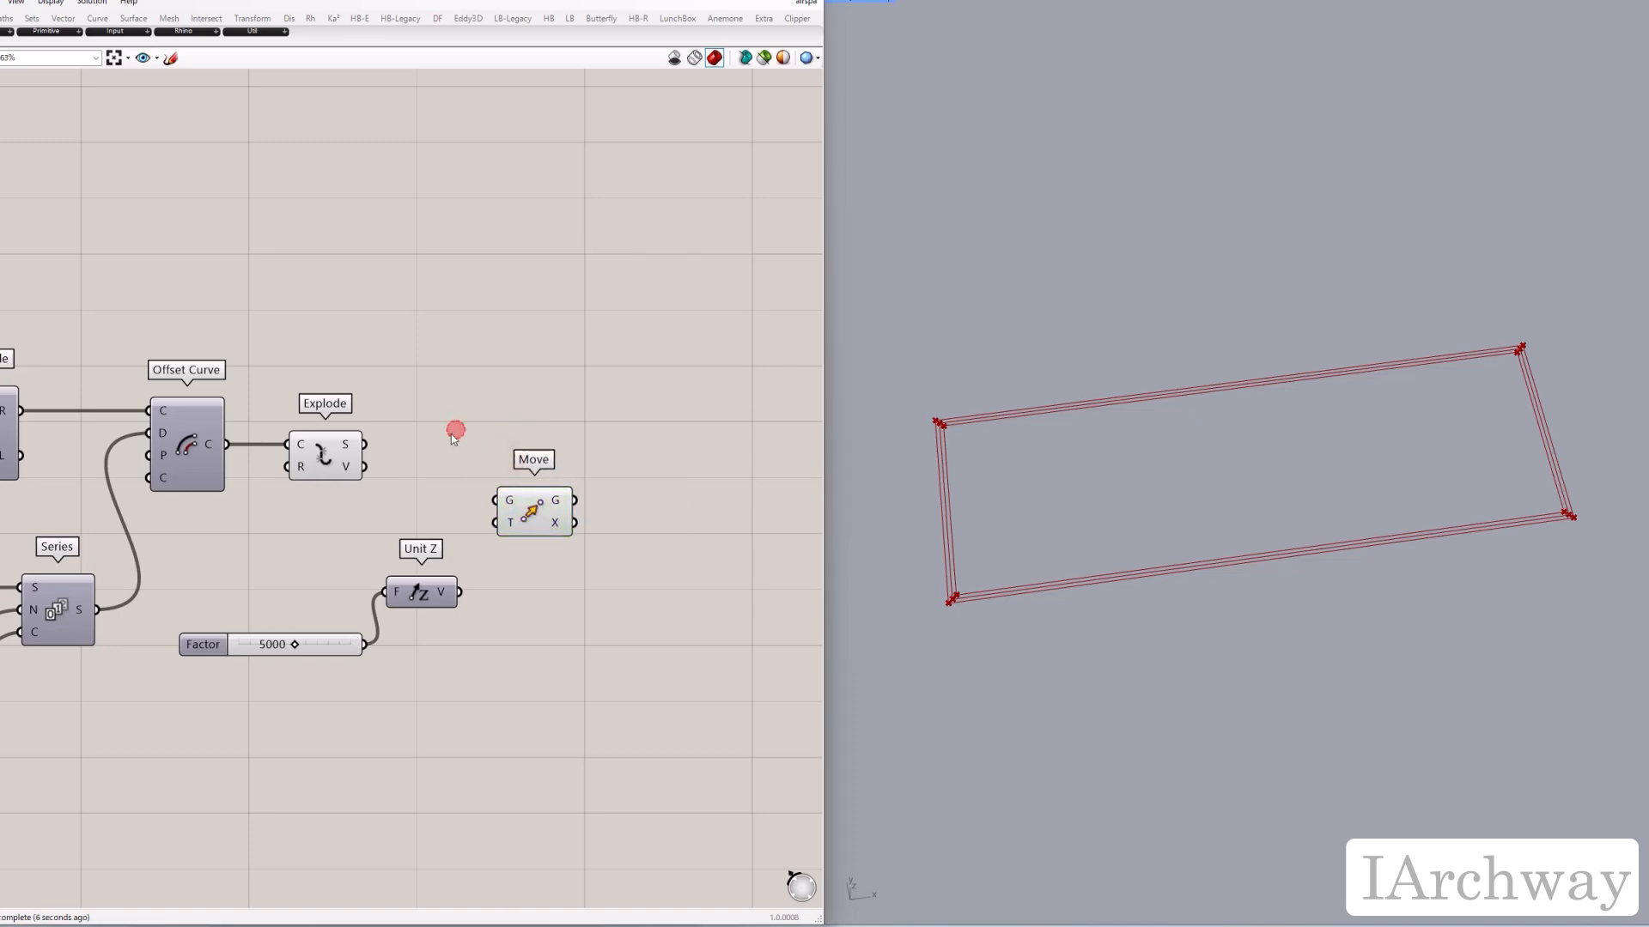
drag(364, 444, 498, 501)
drag(461, 592, 498, 523)
click(534, 514)
right_drag(1271, 517, 1277, 456)
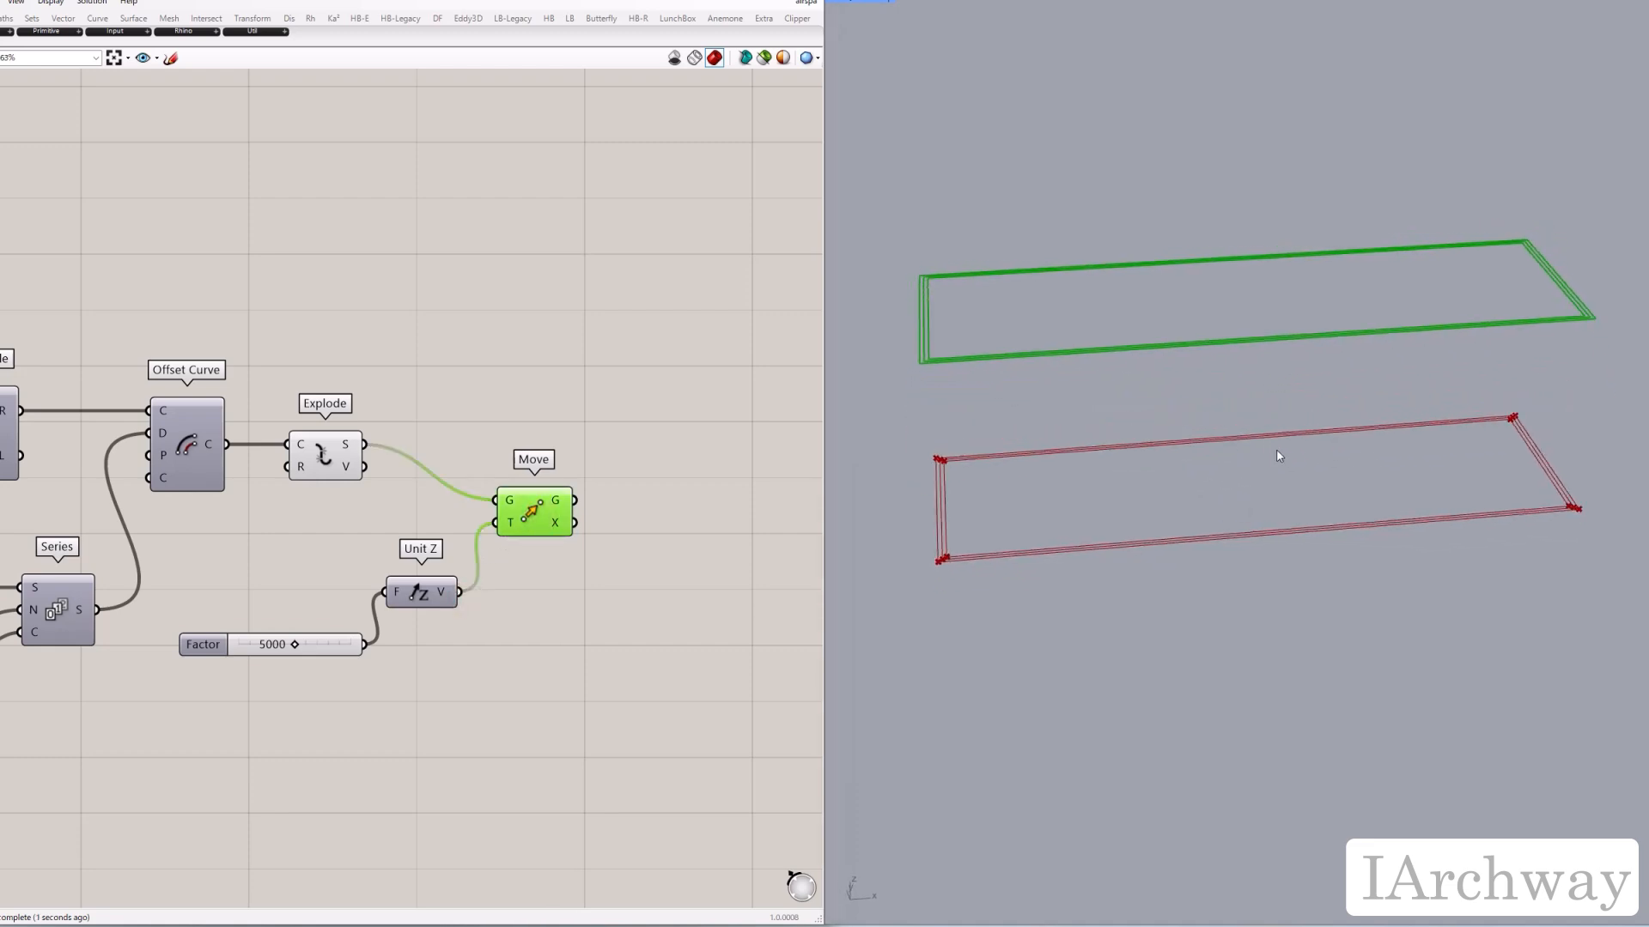
right_drag(1309, 519, 1302, 679)
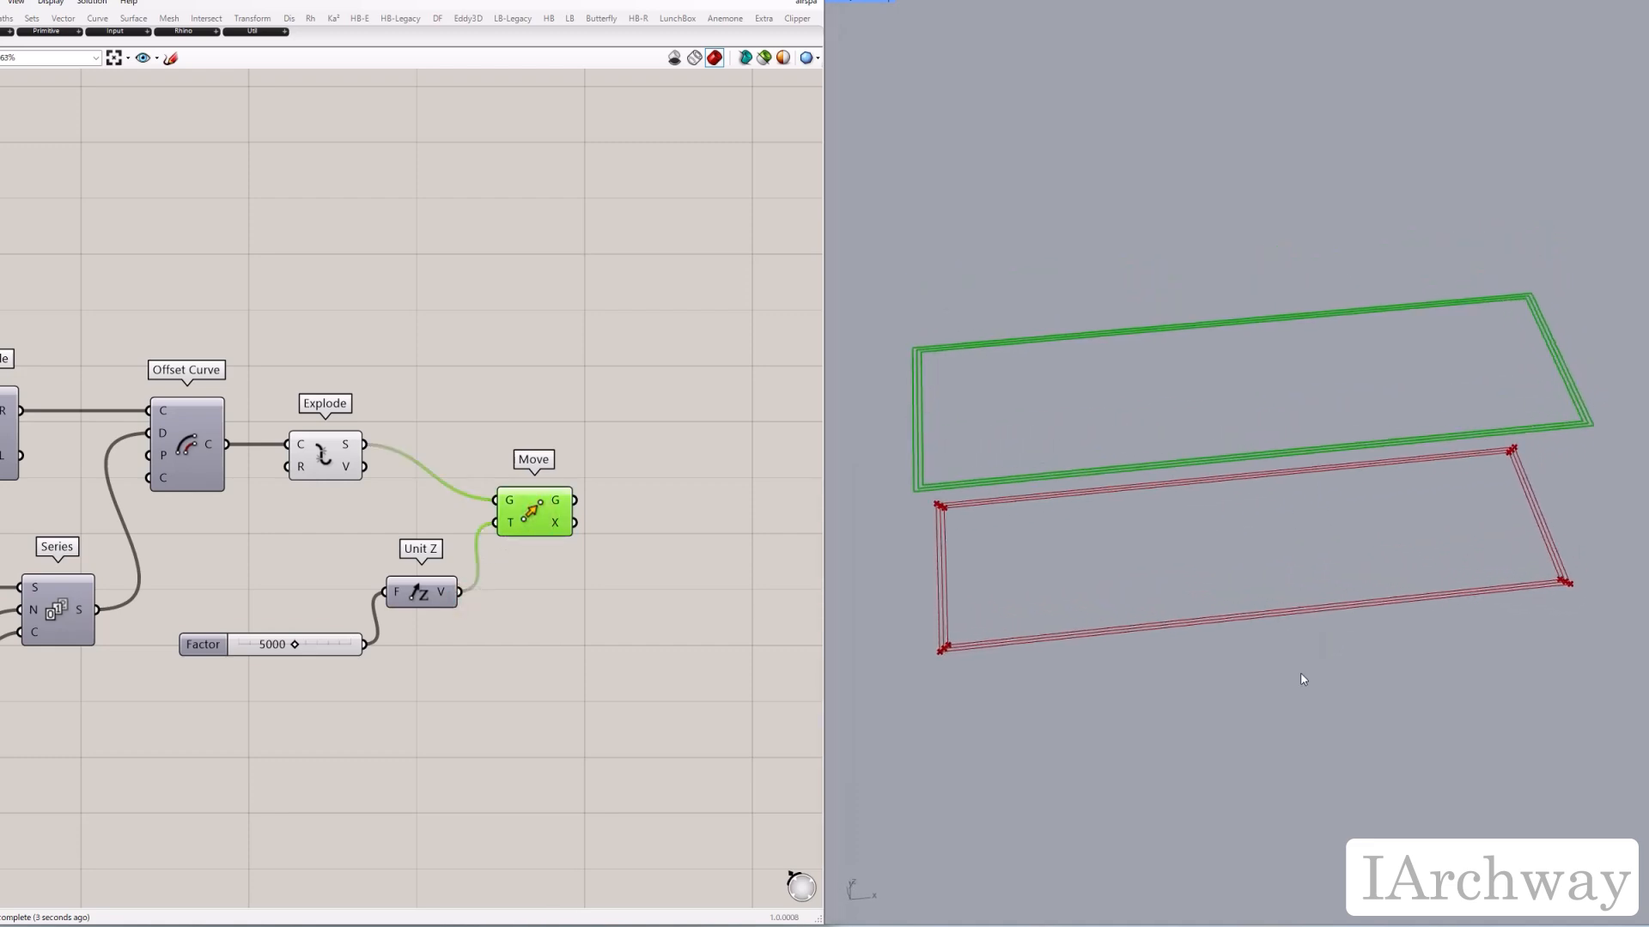
Step: Add a Ruled Surface component beyond the Move component and shift the Move component slightly down
click(674, 617)
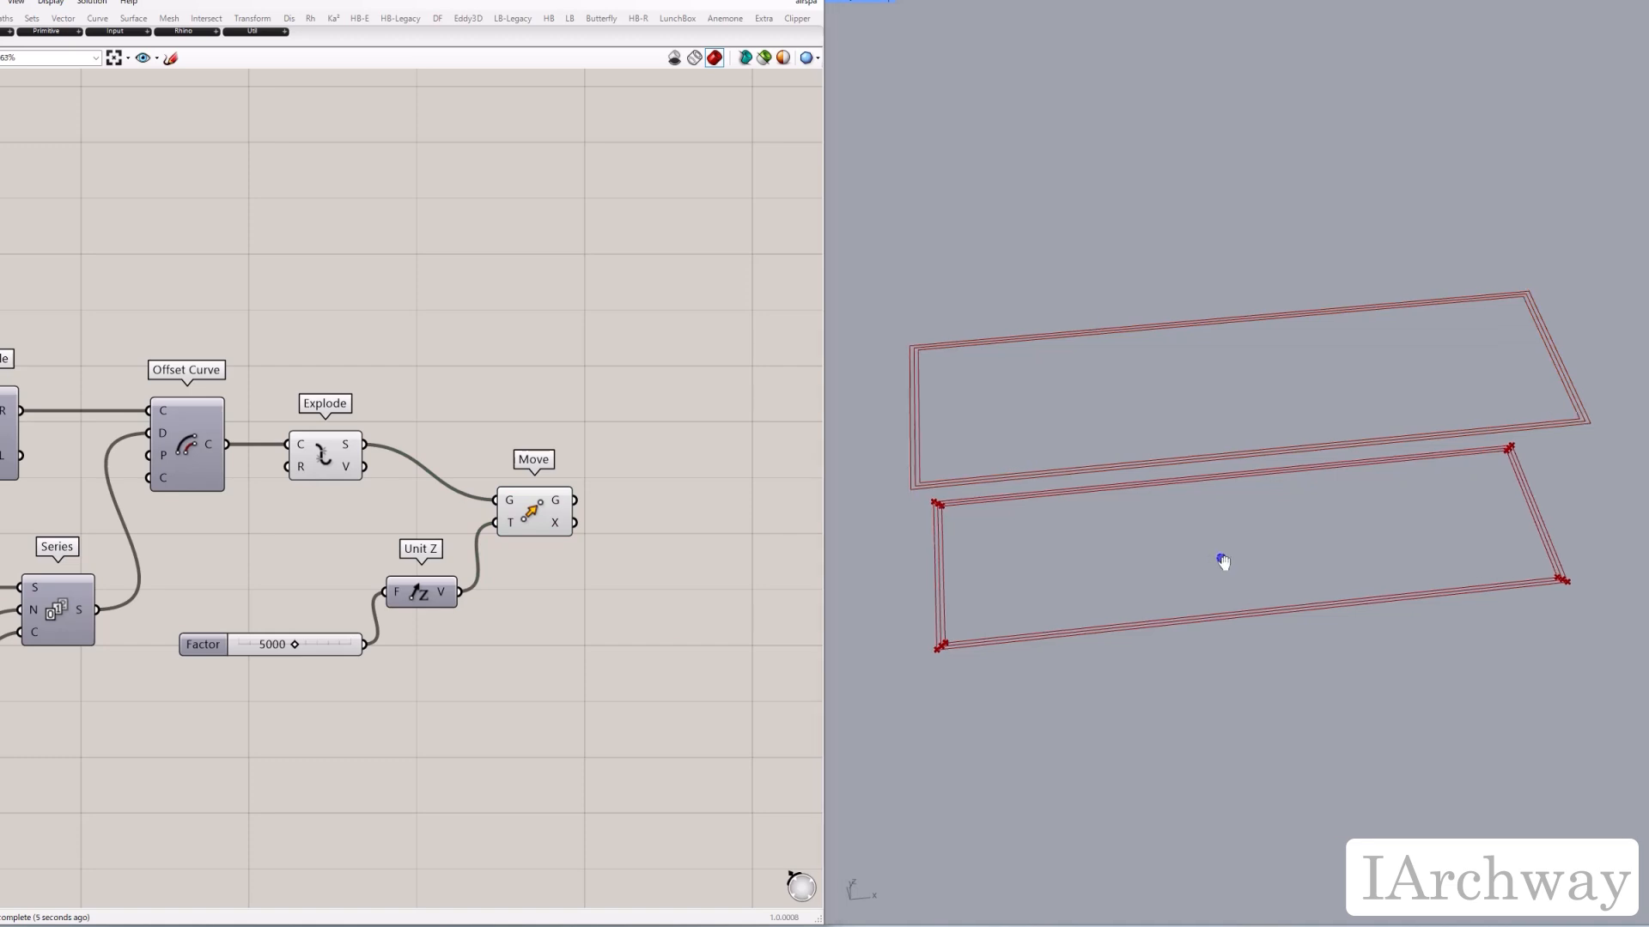
click(701, 642)
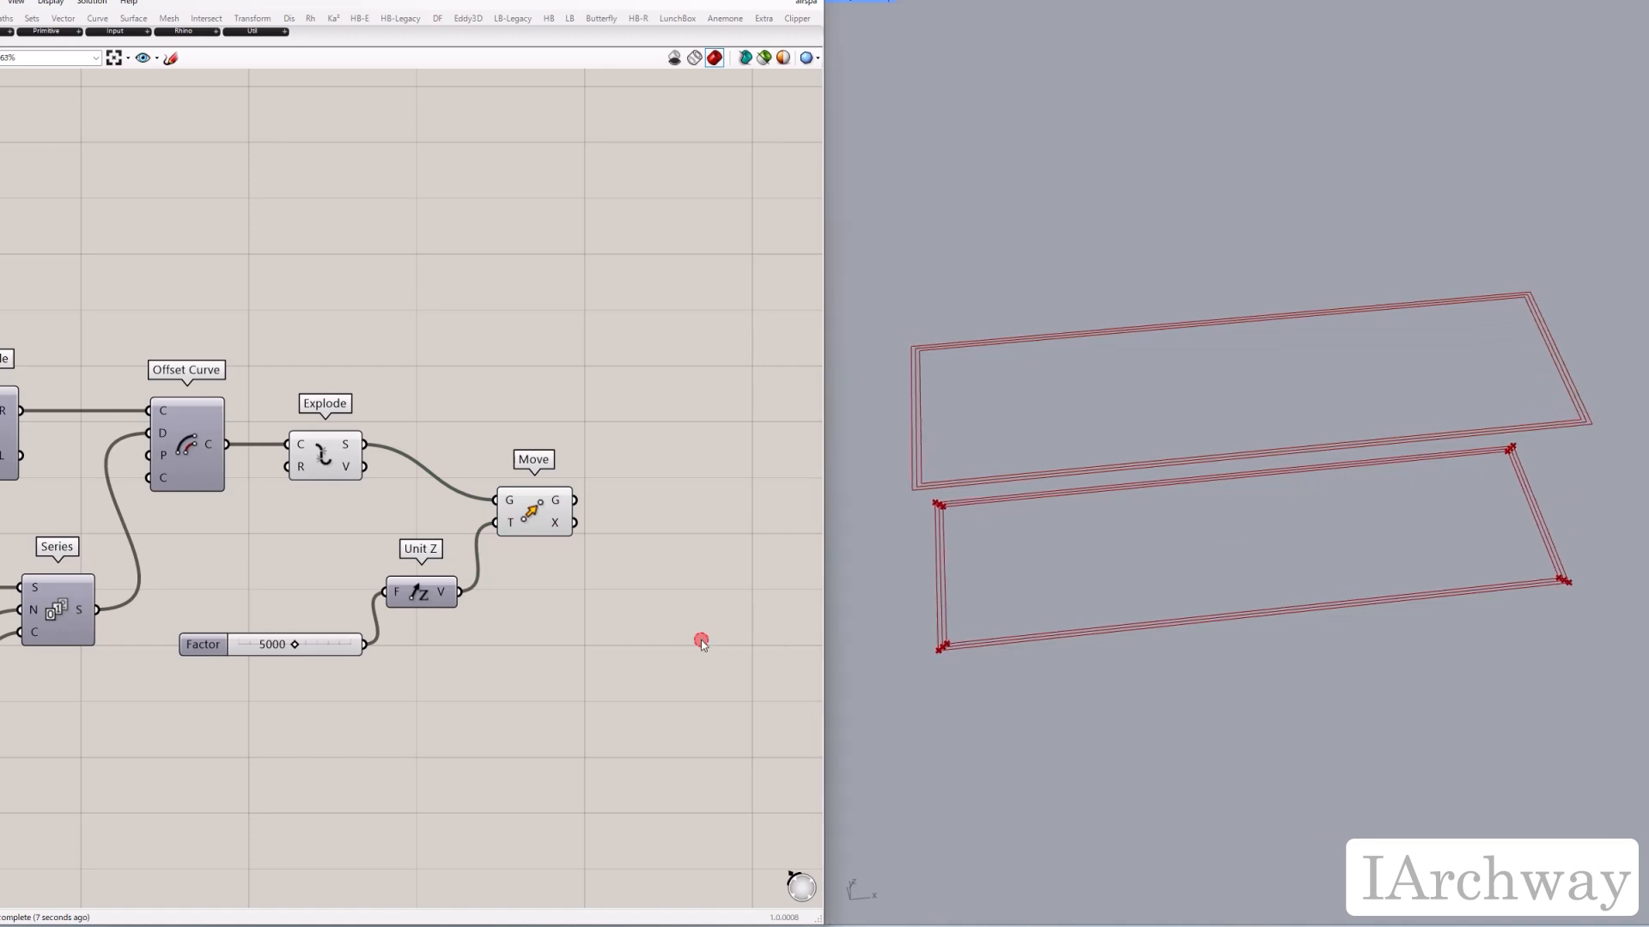
double_click(702, 440)
text(rule)
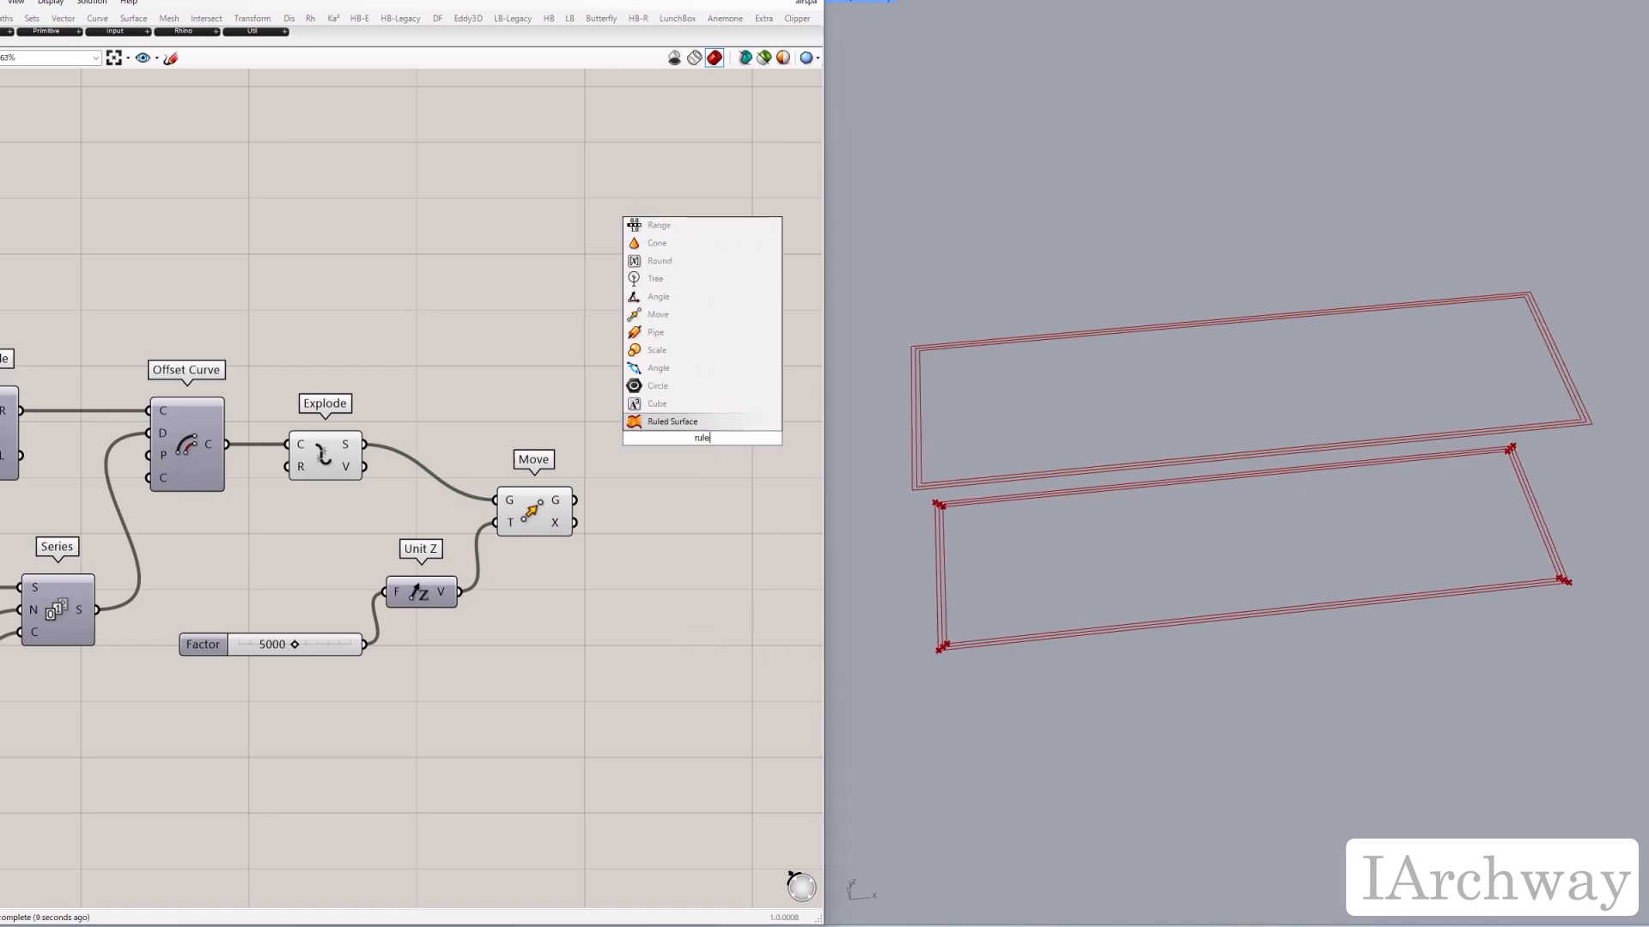
text(d)
key(Return)
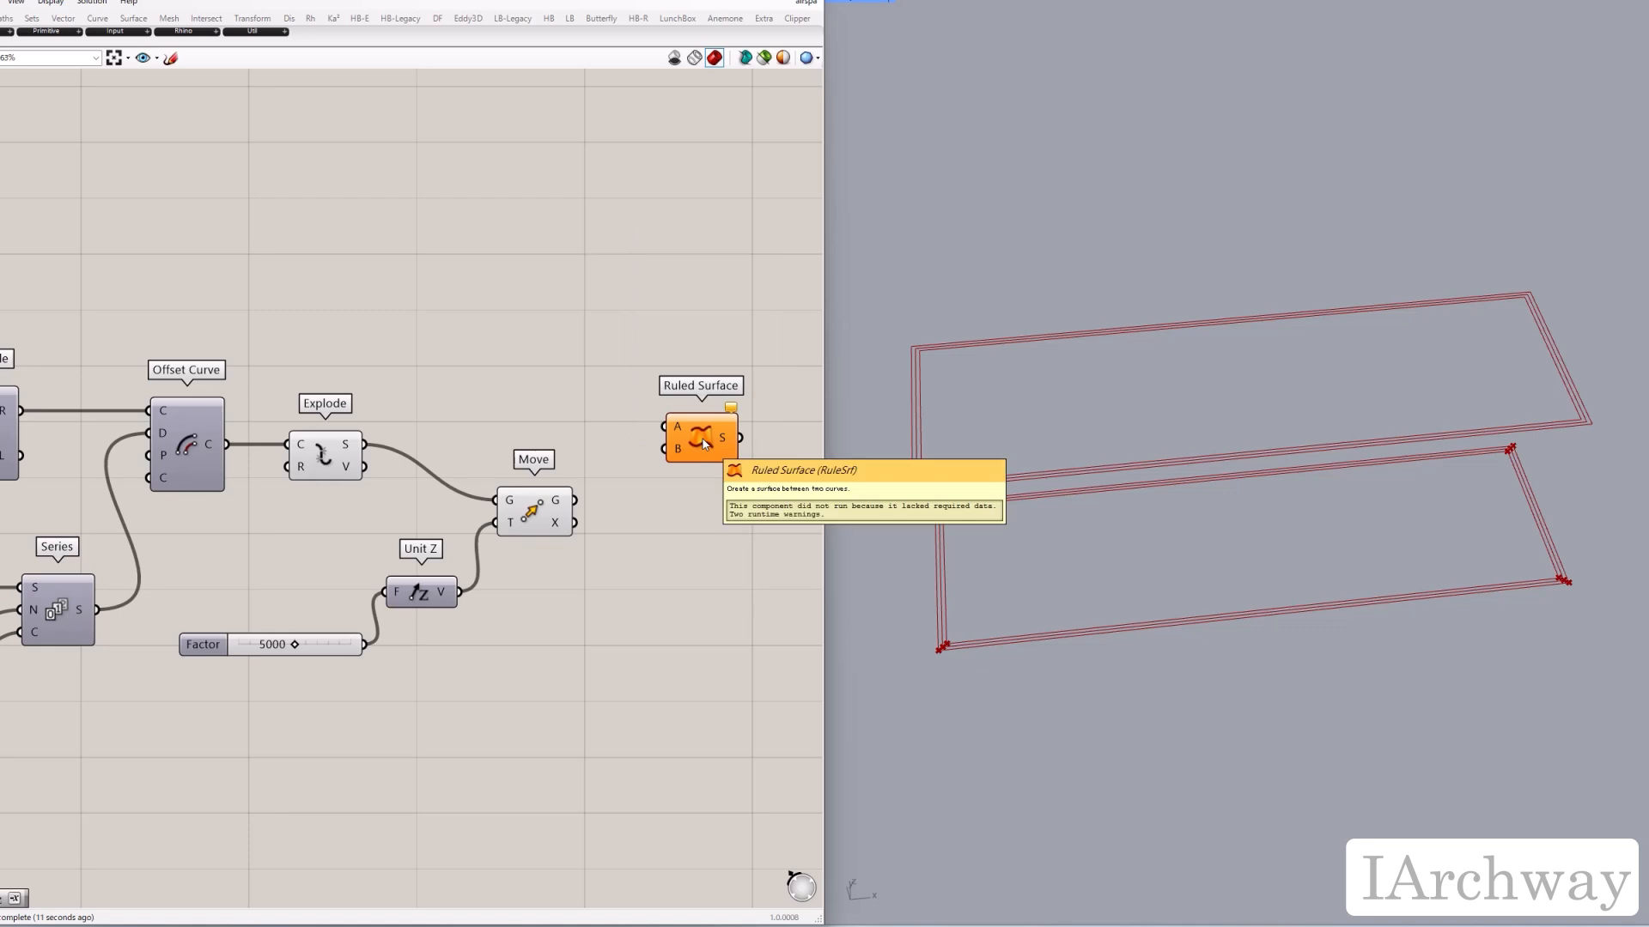
drag(532, 526, 538, 540)
click(637, 538)
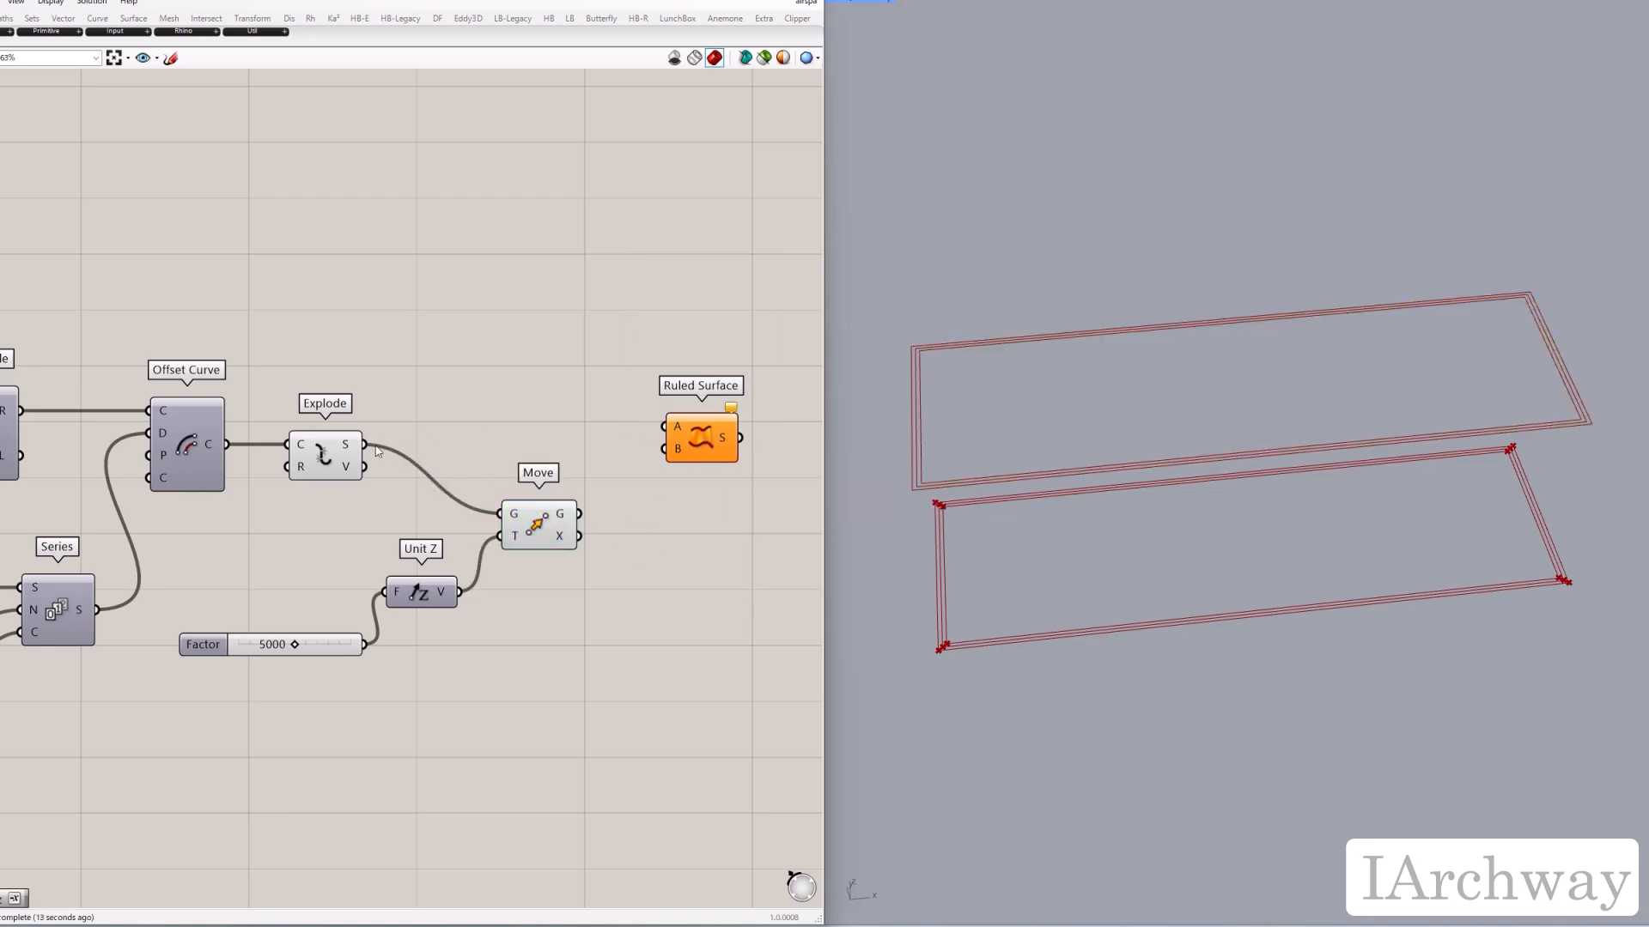
Step: Connect the Explode segments to the Ruled Surface's A input and the Move geometry to its B input
drag(391, 449, 653, 425)
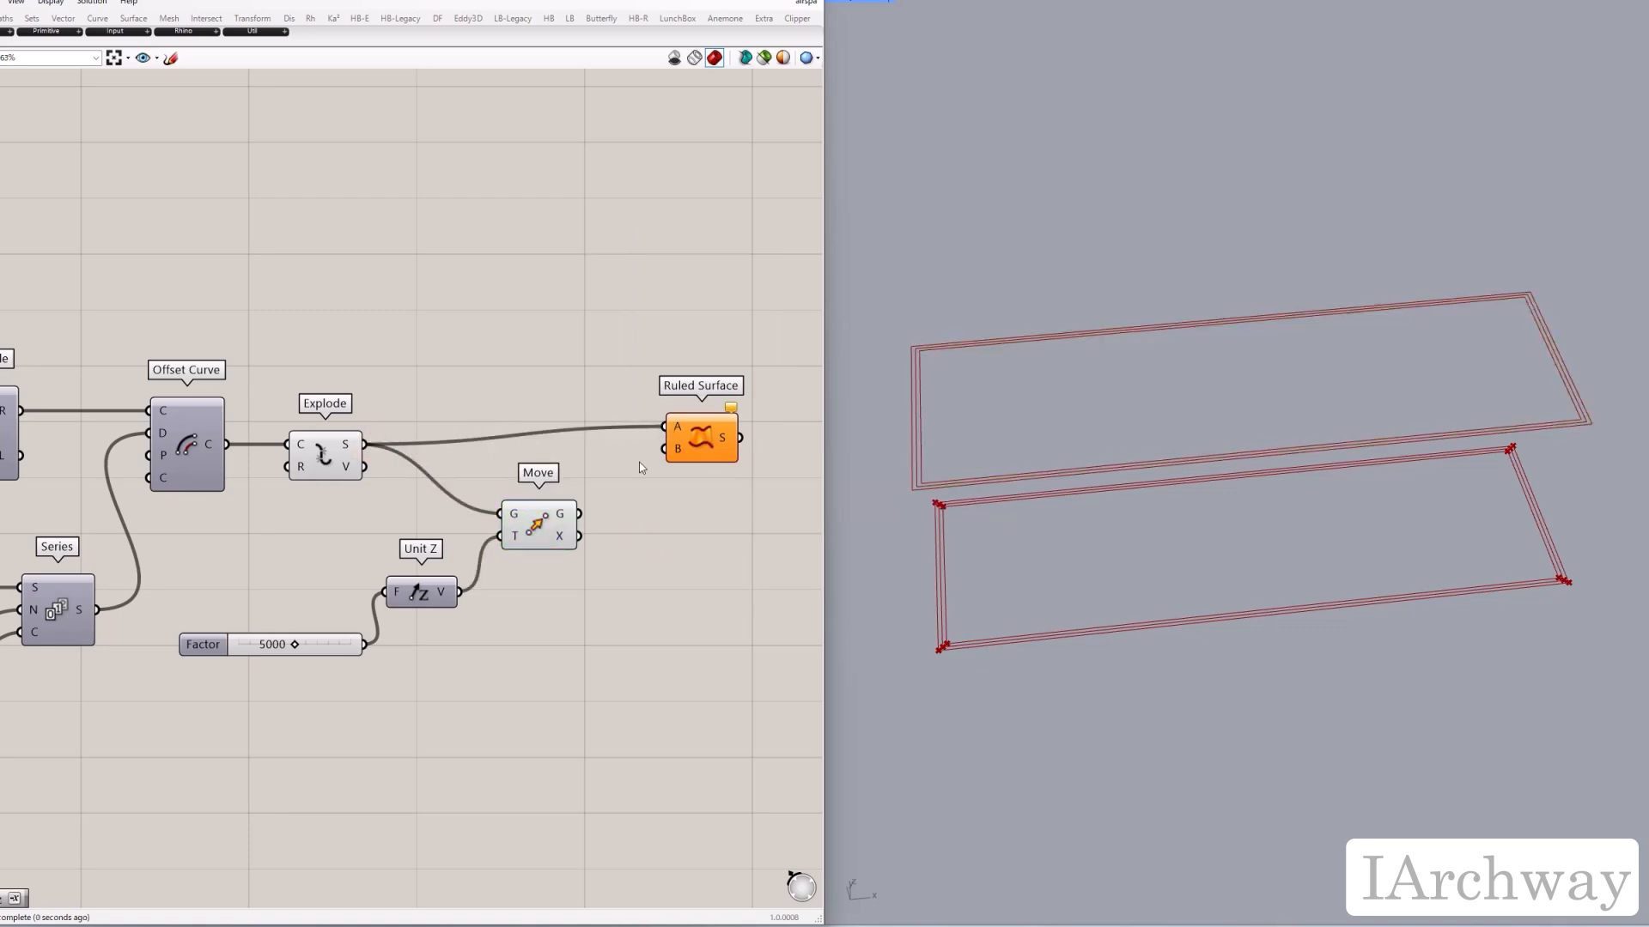
drag(580, 515, 701, 457)
click(654, 602)
Step: Turn off the preview of the Explode and Move components
drag(547, 574, 283, 427)
right_click(434, 337)
click(448, 363)
click(482, 346)
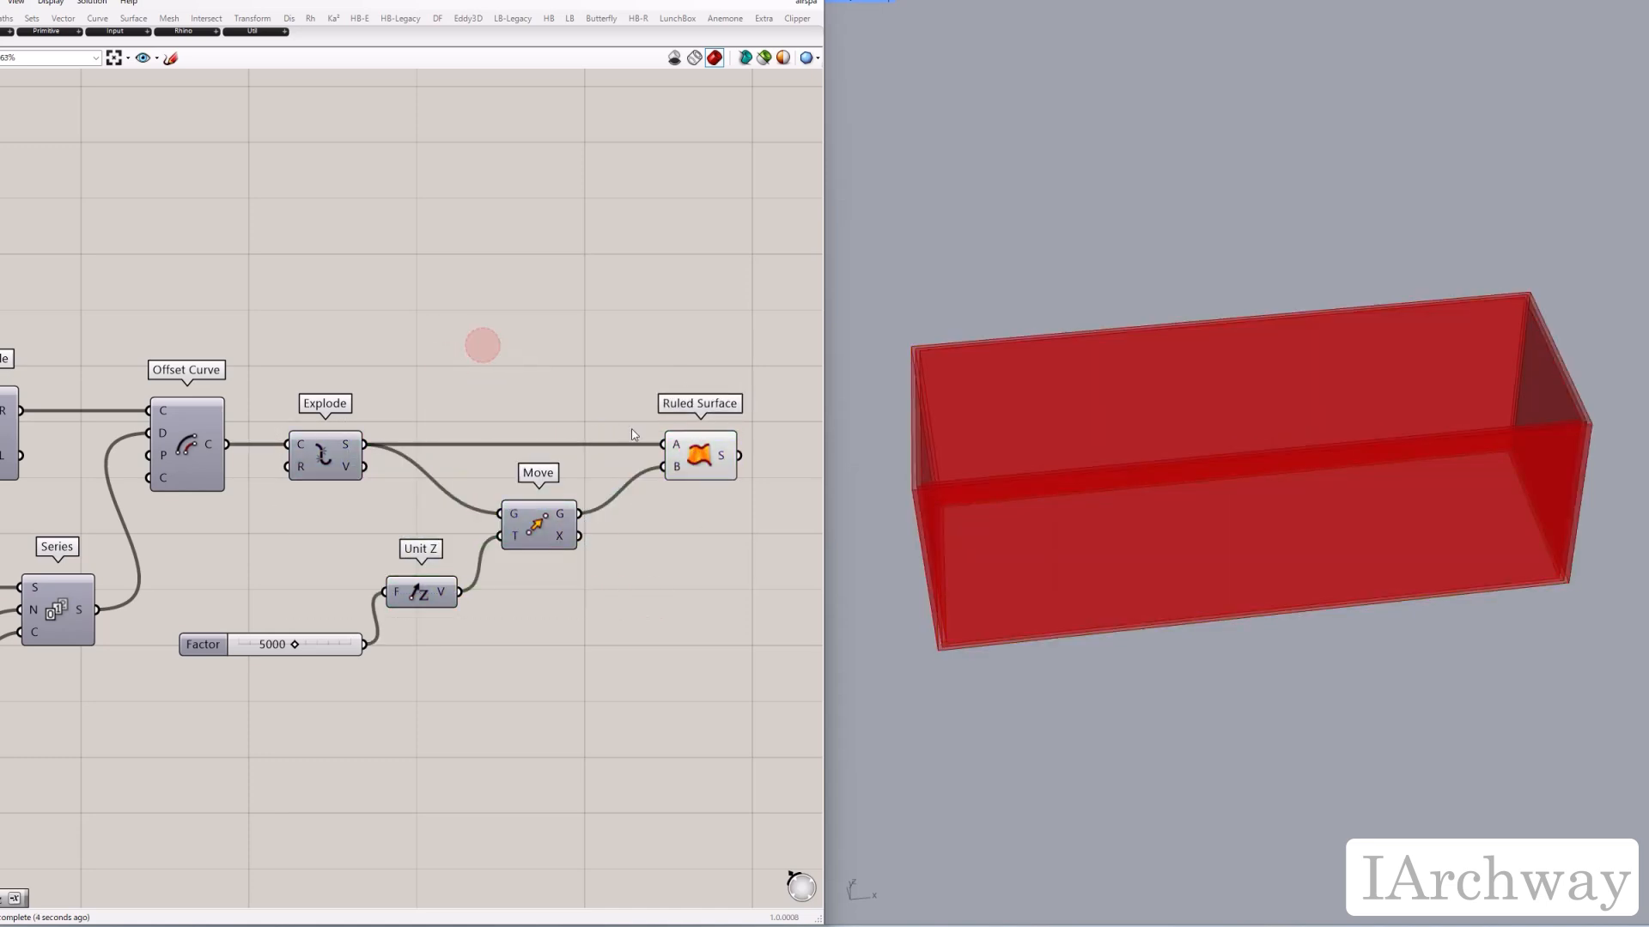
Step: Graft the surface output of the Ruled Surface component
right_drag(632, 431, 520, 447)
right_click(438, 462)
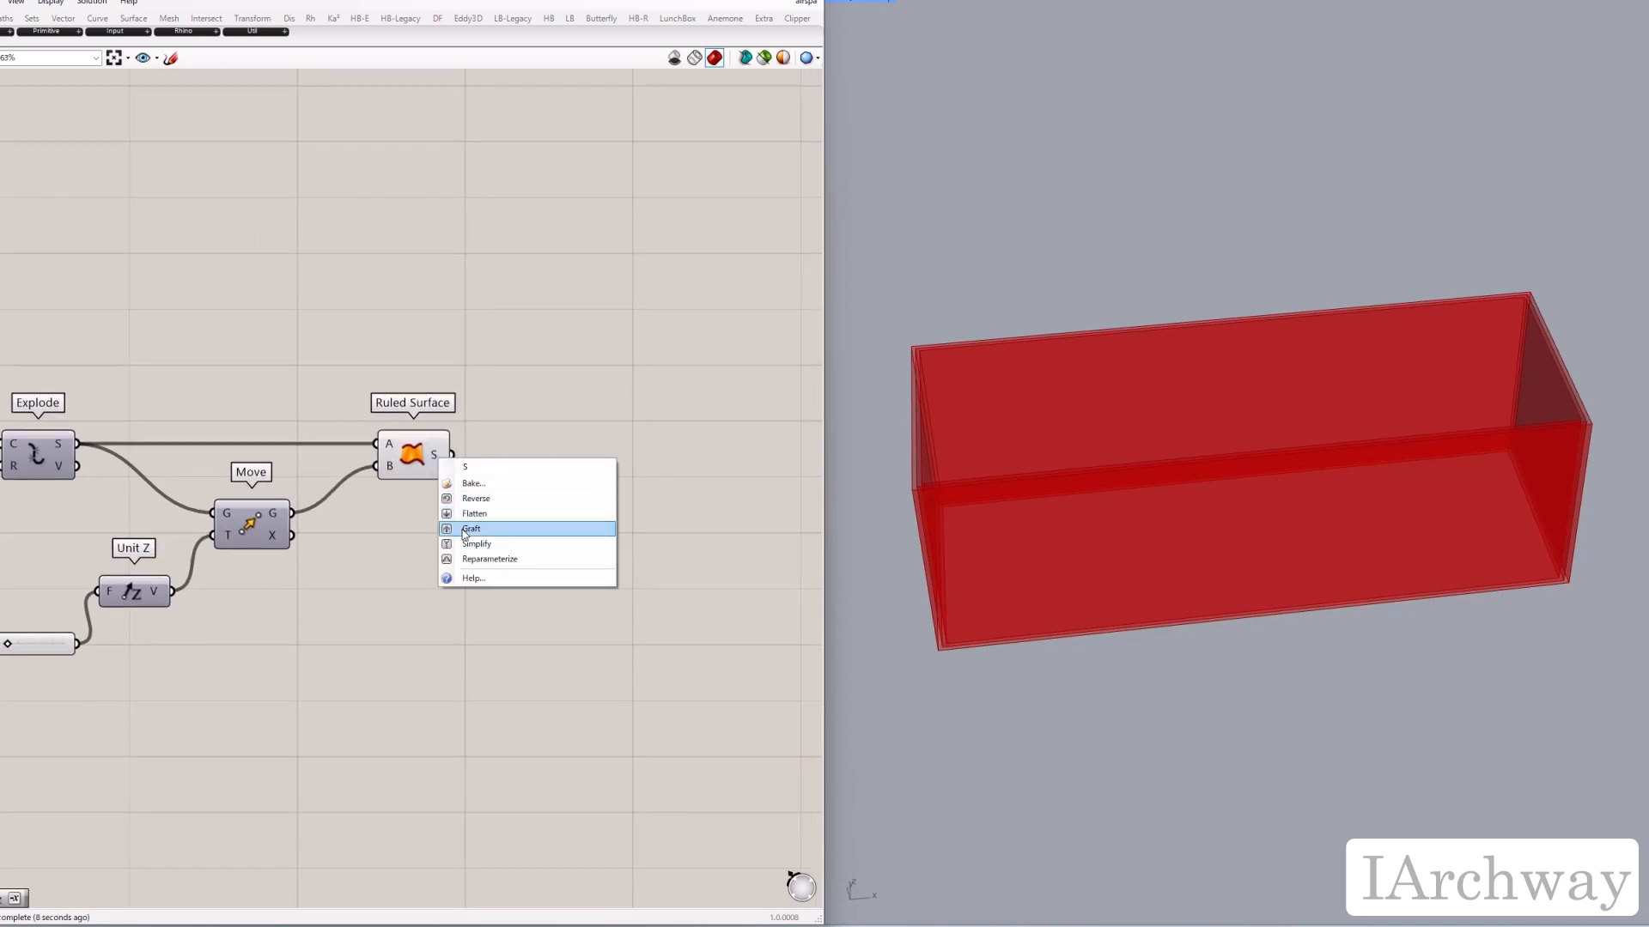
click(481, 526)
click(448, 475)
Step: Add a Brep Wireframe component and feed the grafted Ruled Surface output into its B input
right_drag(643, 481, 512, 502)
click(511, 498)
double_click(510, 497)
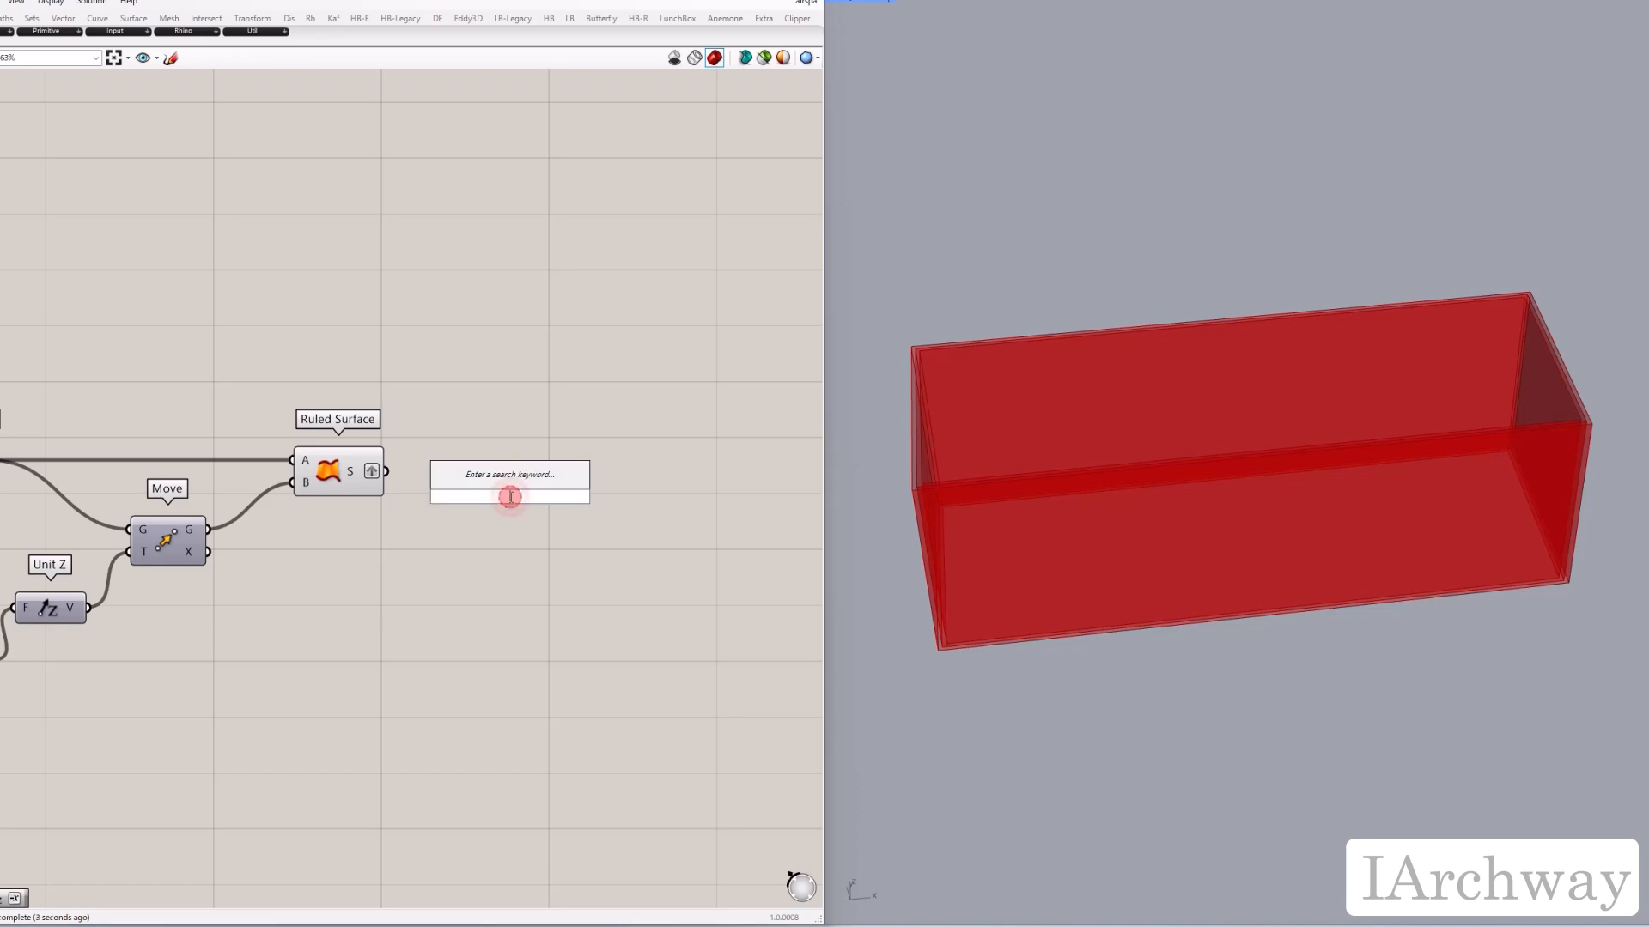
text(wire)
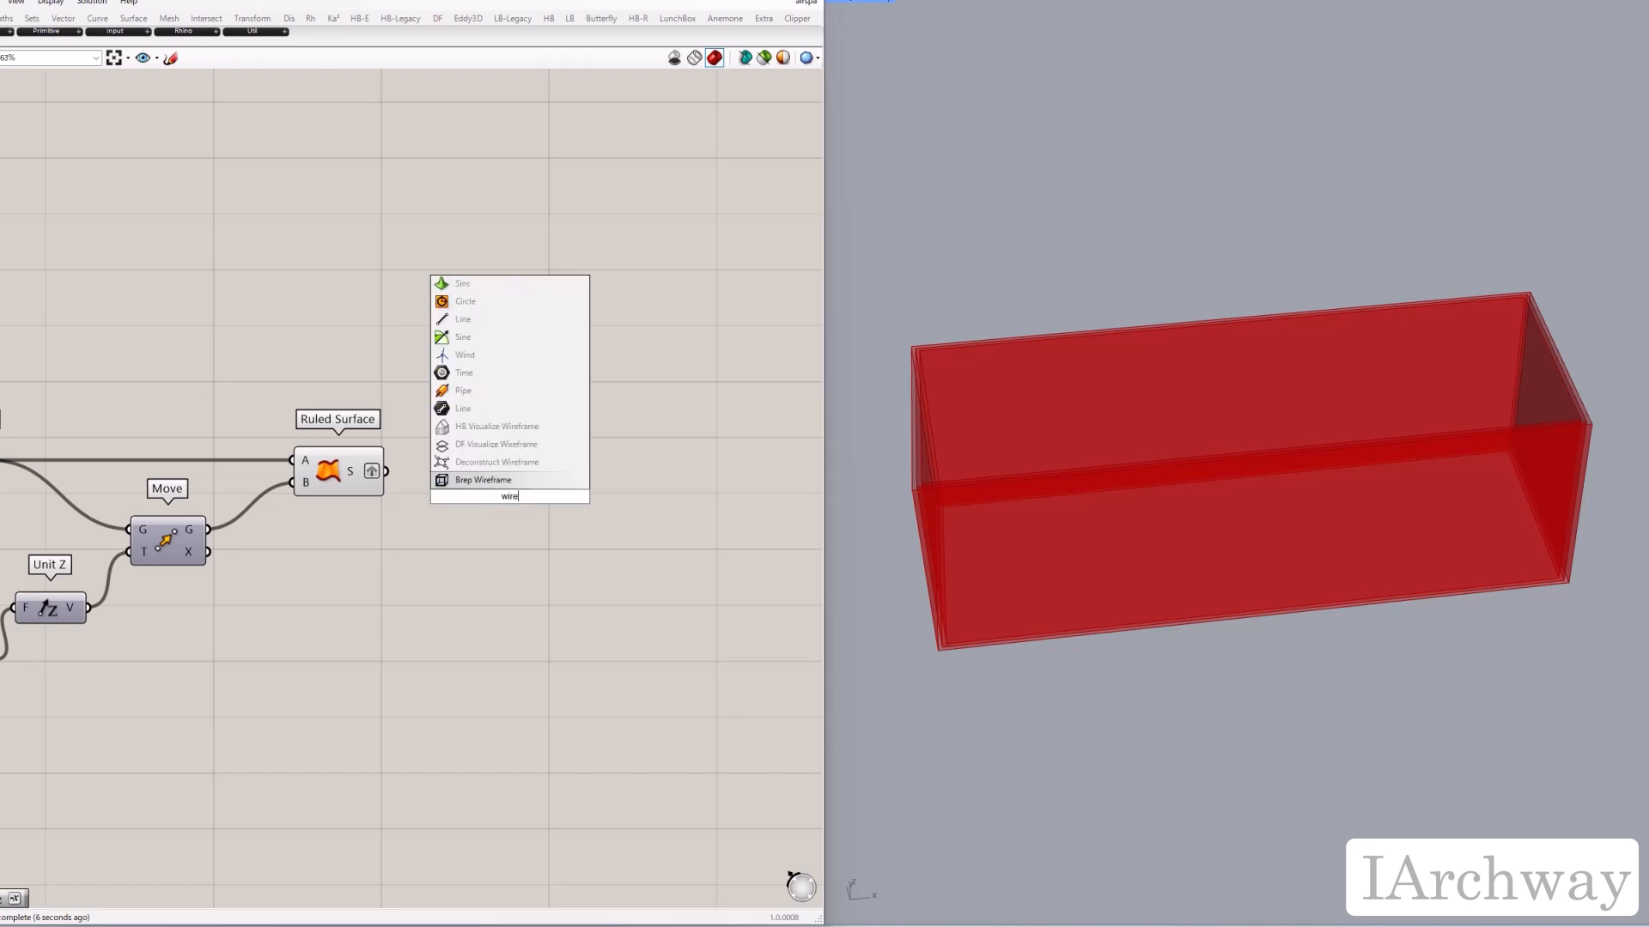
key(Return)
drag(511, 502, 524, 595)
right_drag(606, 531, 545, 529)
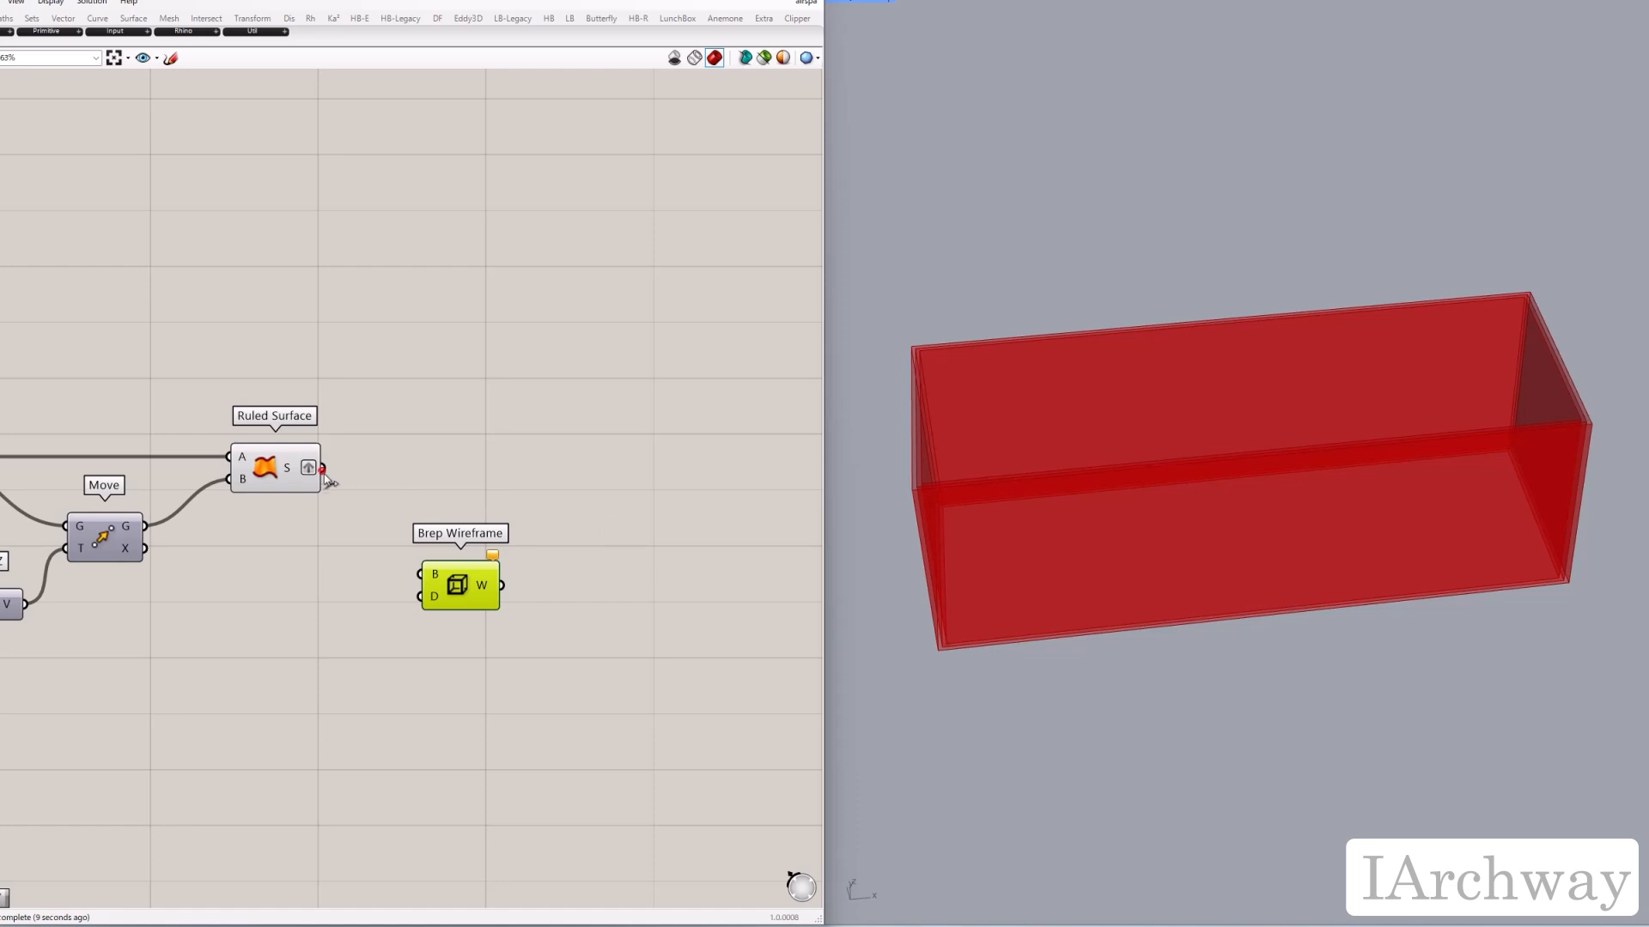
drag(324, 470, 441, 557)
Step: Add a Join Curves component and connect the Brep Wireframe output to its curve input
double_click(579, 575)
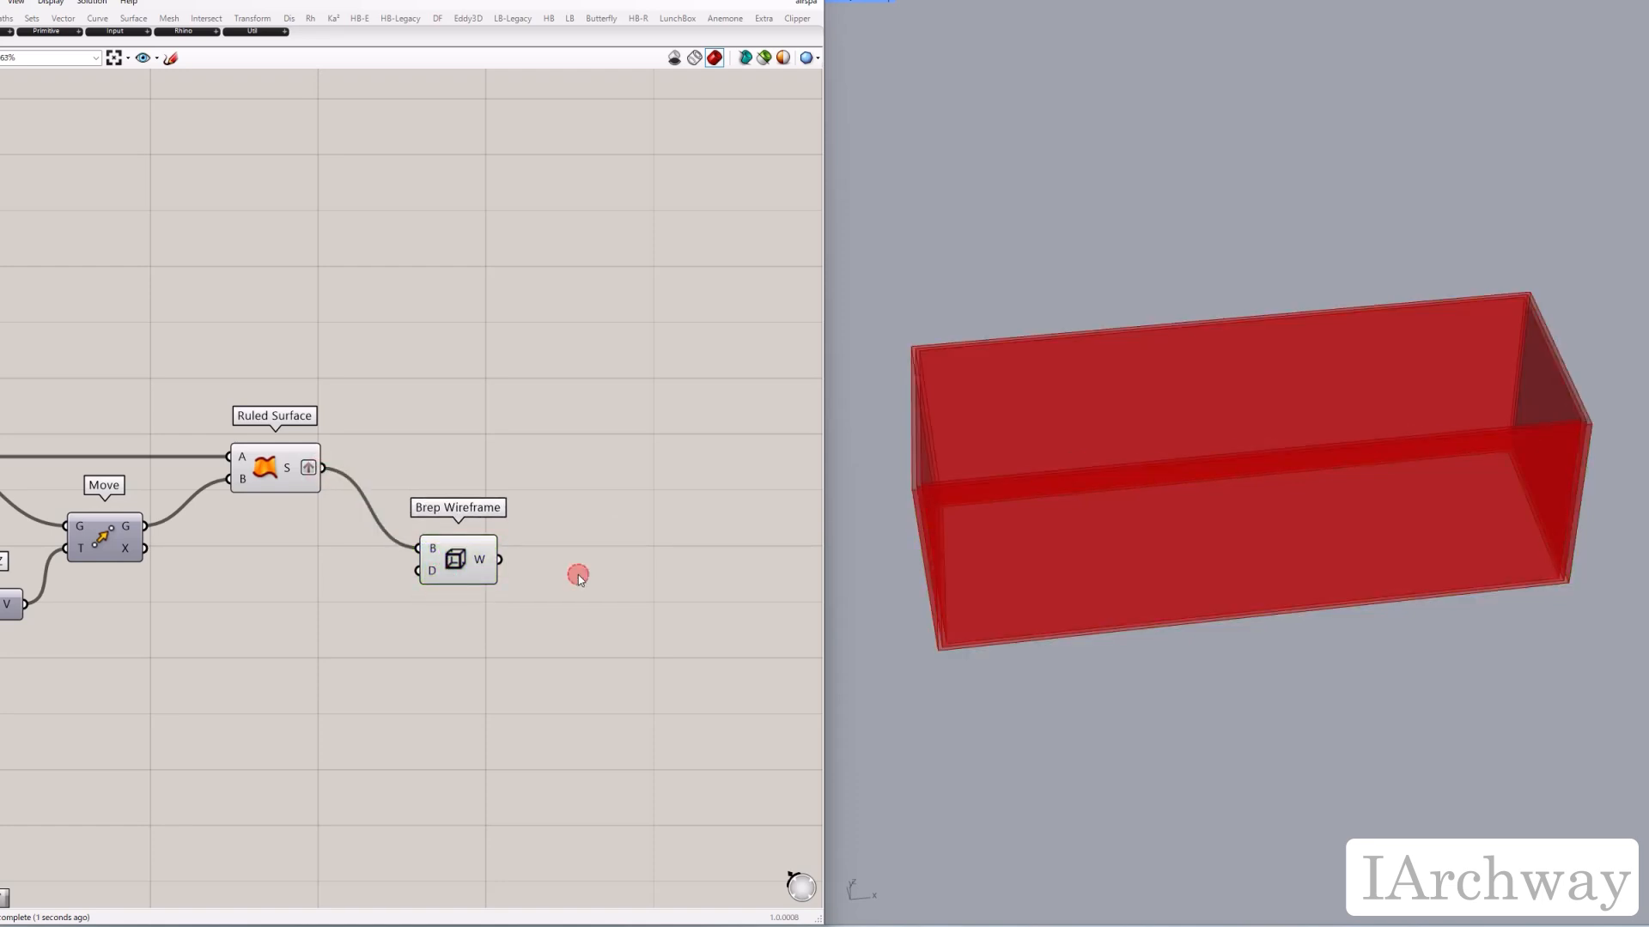
text(join)
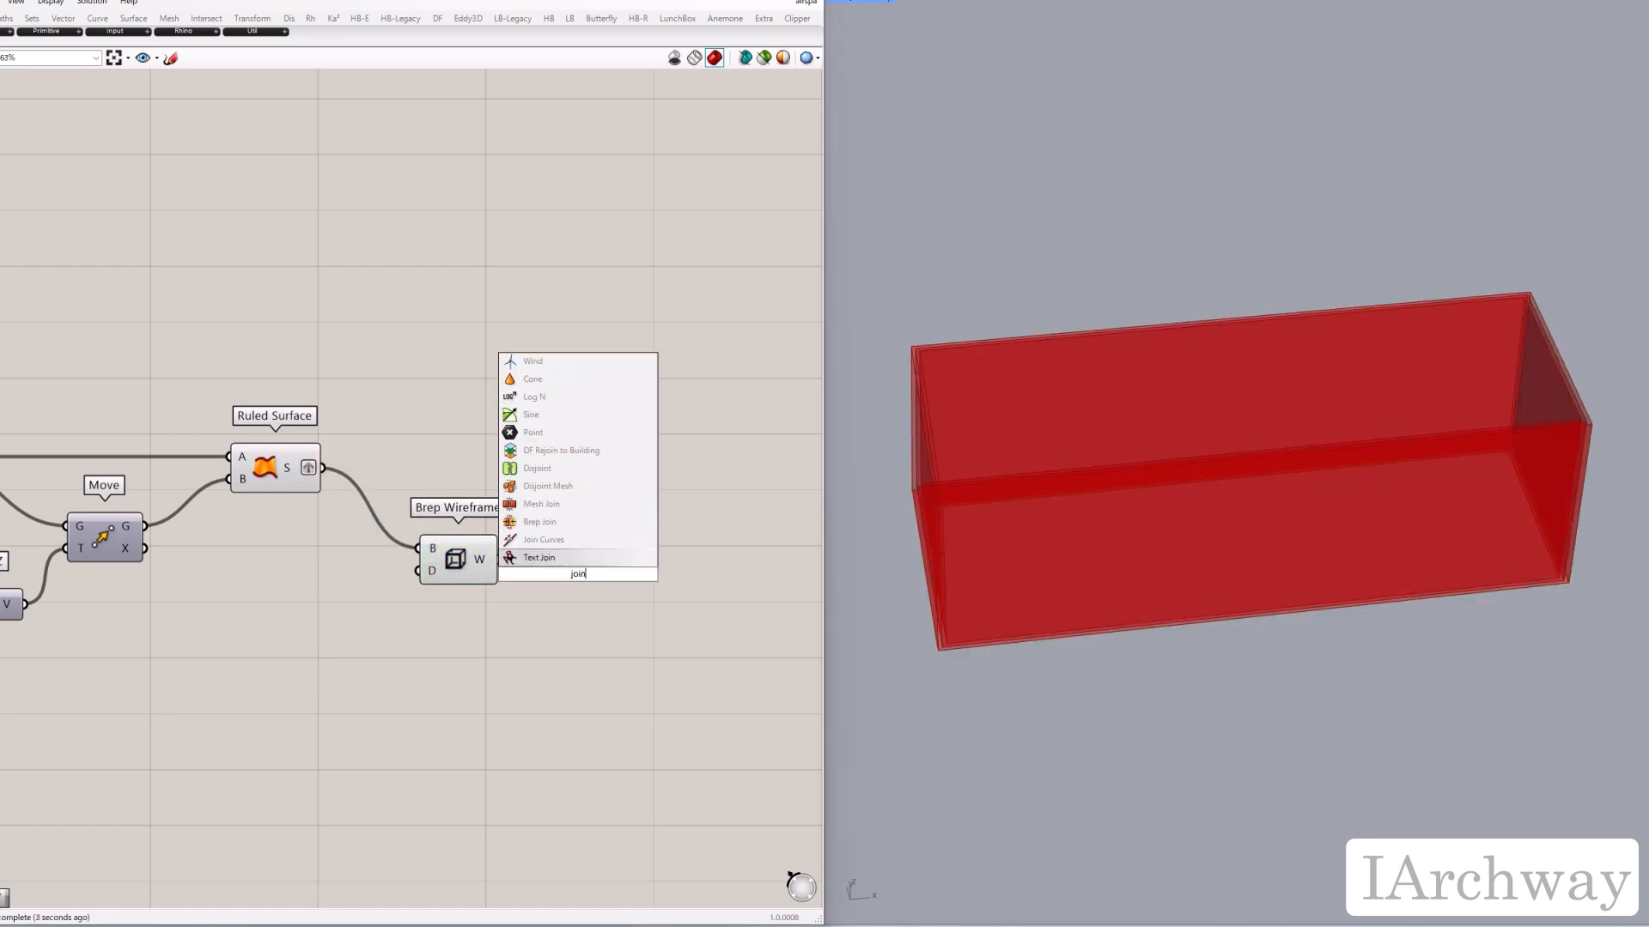
click(543, 539)
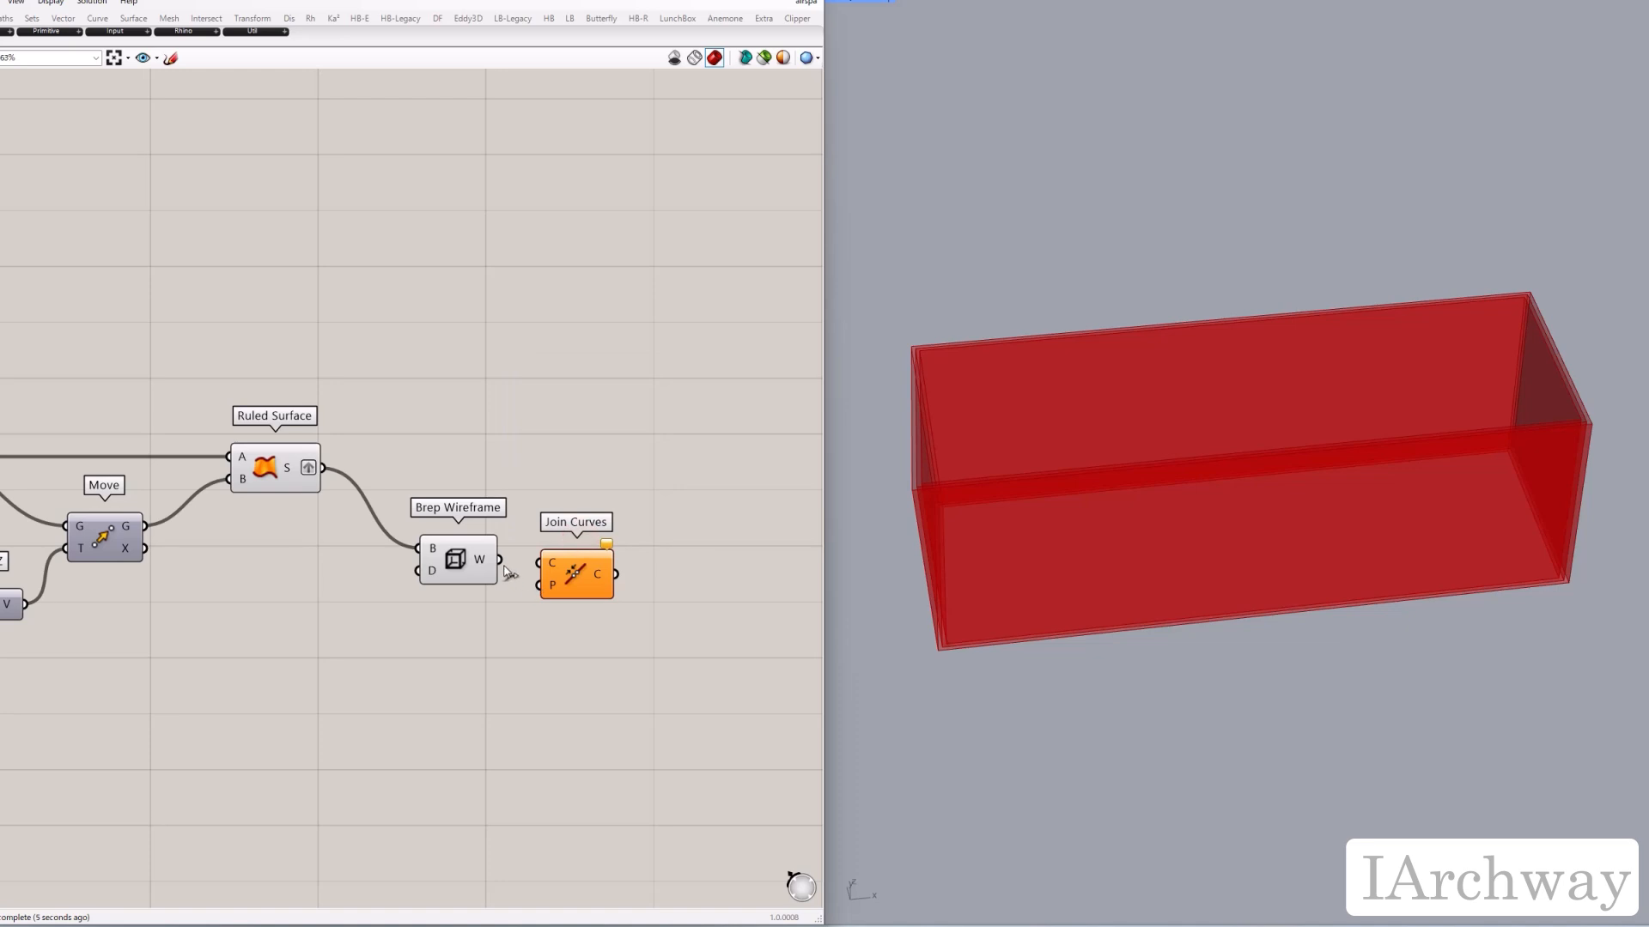
drag(500, 560, 577, 569)
click(568, 635)
Step: Turn off the preview of the Brep Wireframe component
drag(487, 611, 439, 560)
right_click(499, 442)
click(515, 460)
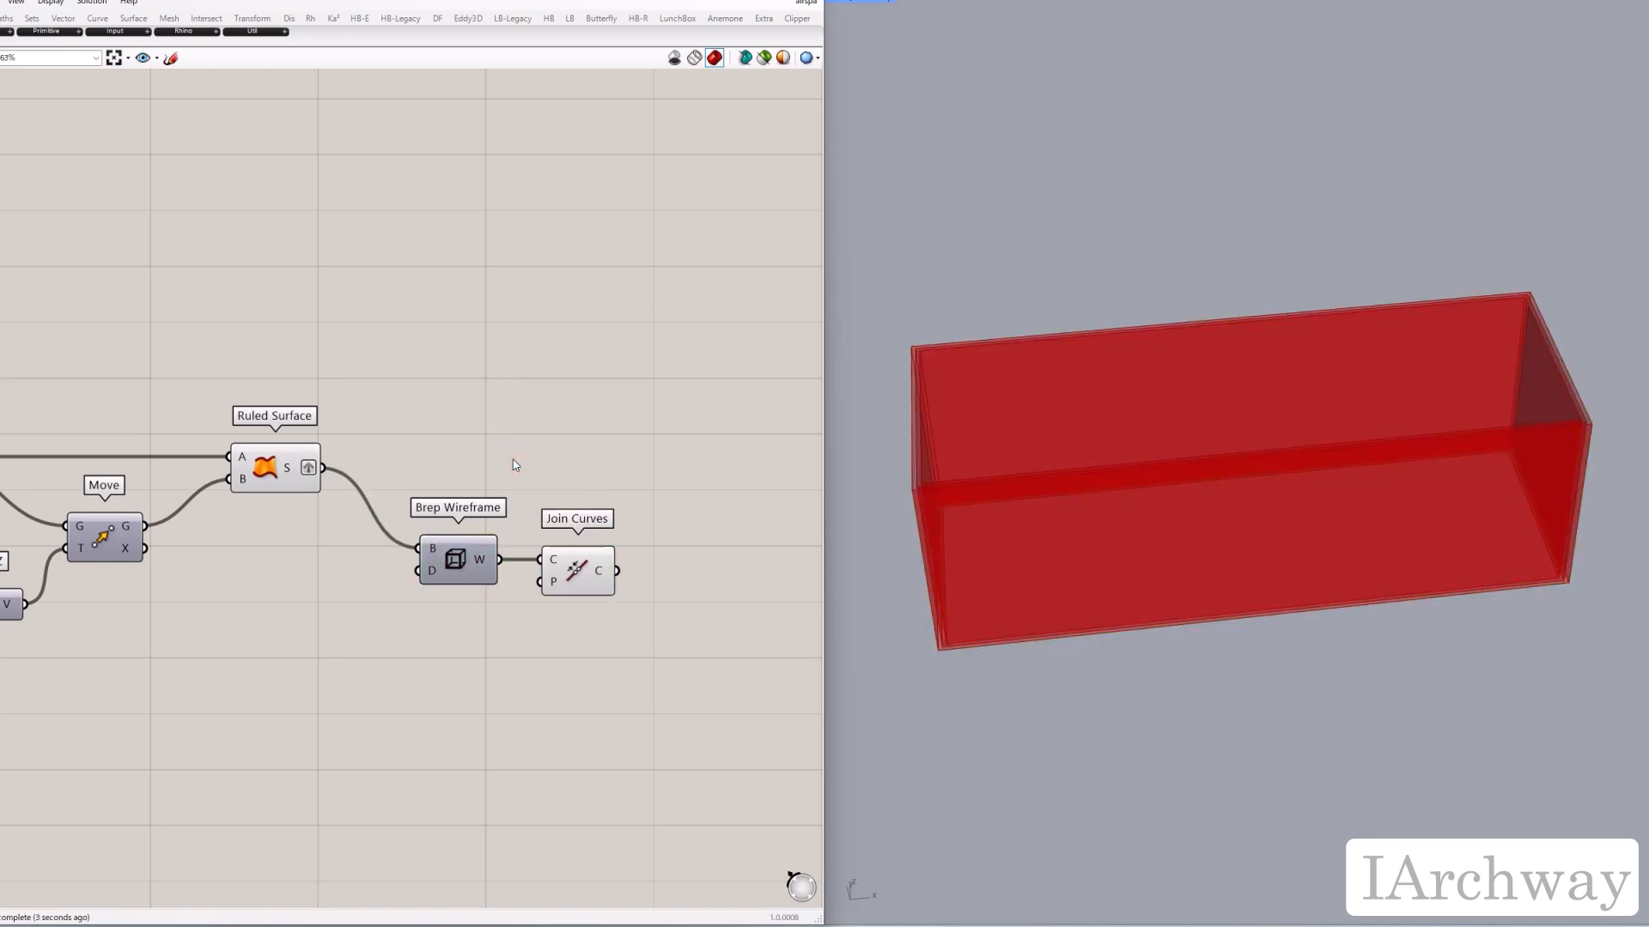
Step: Add a List Length component, flatten its list input and connect the Ruled Surface output to it
right_drag(509, 469, 451, 491)
double_click(380, 421)
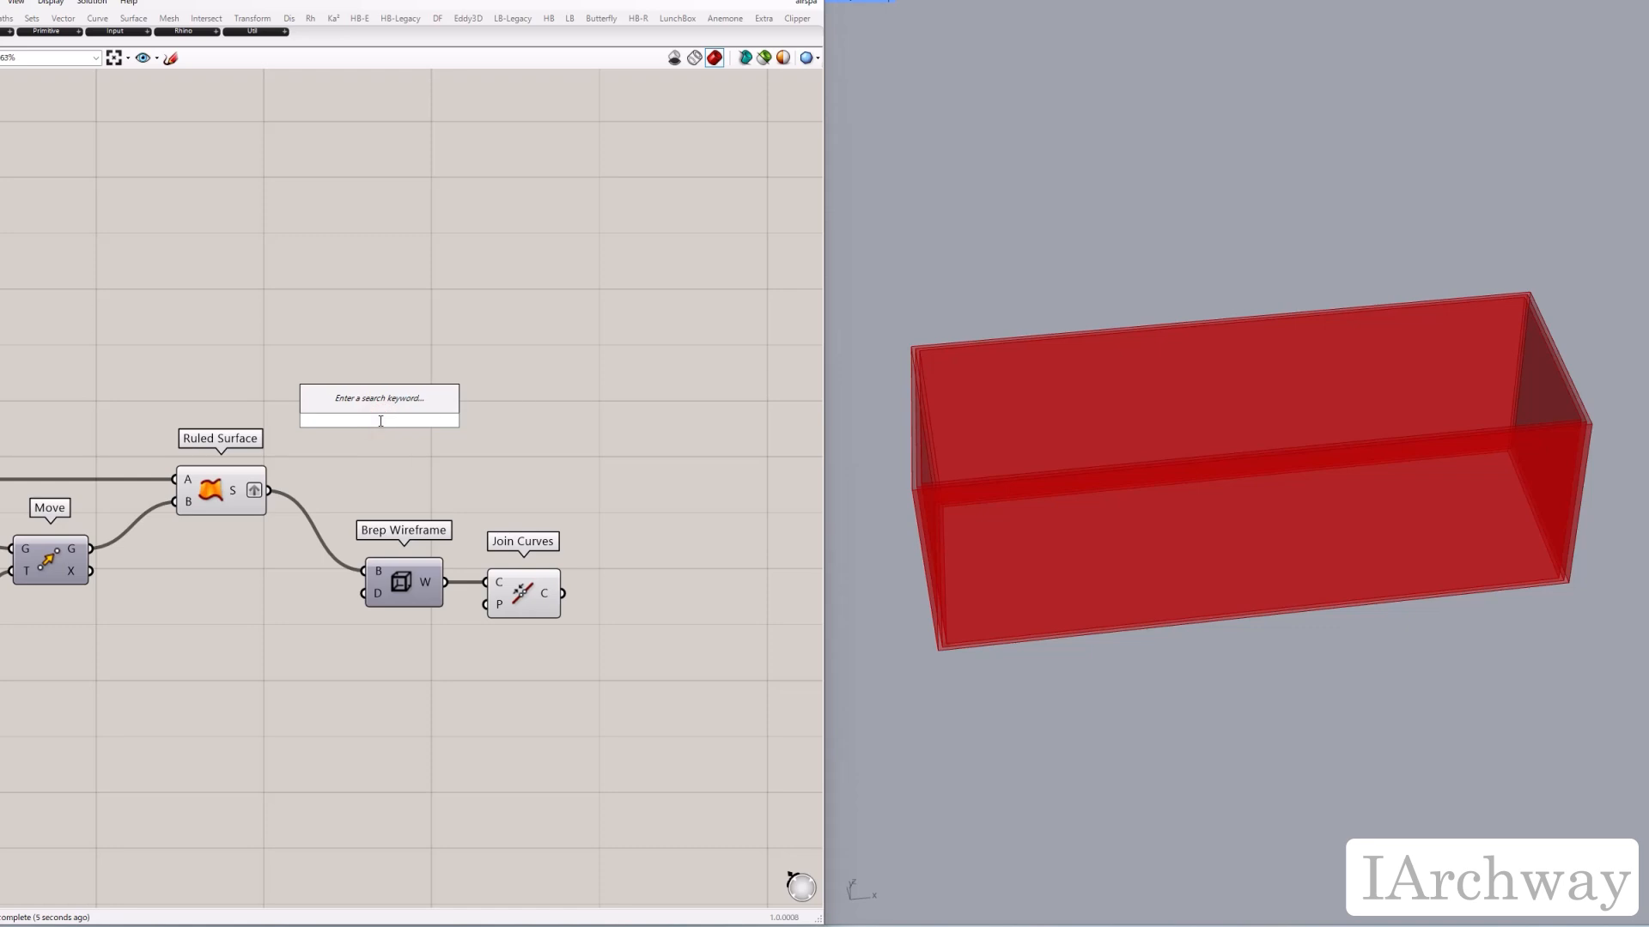
text(lis)
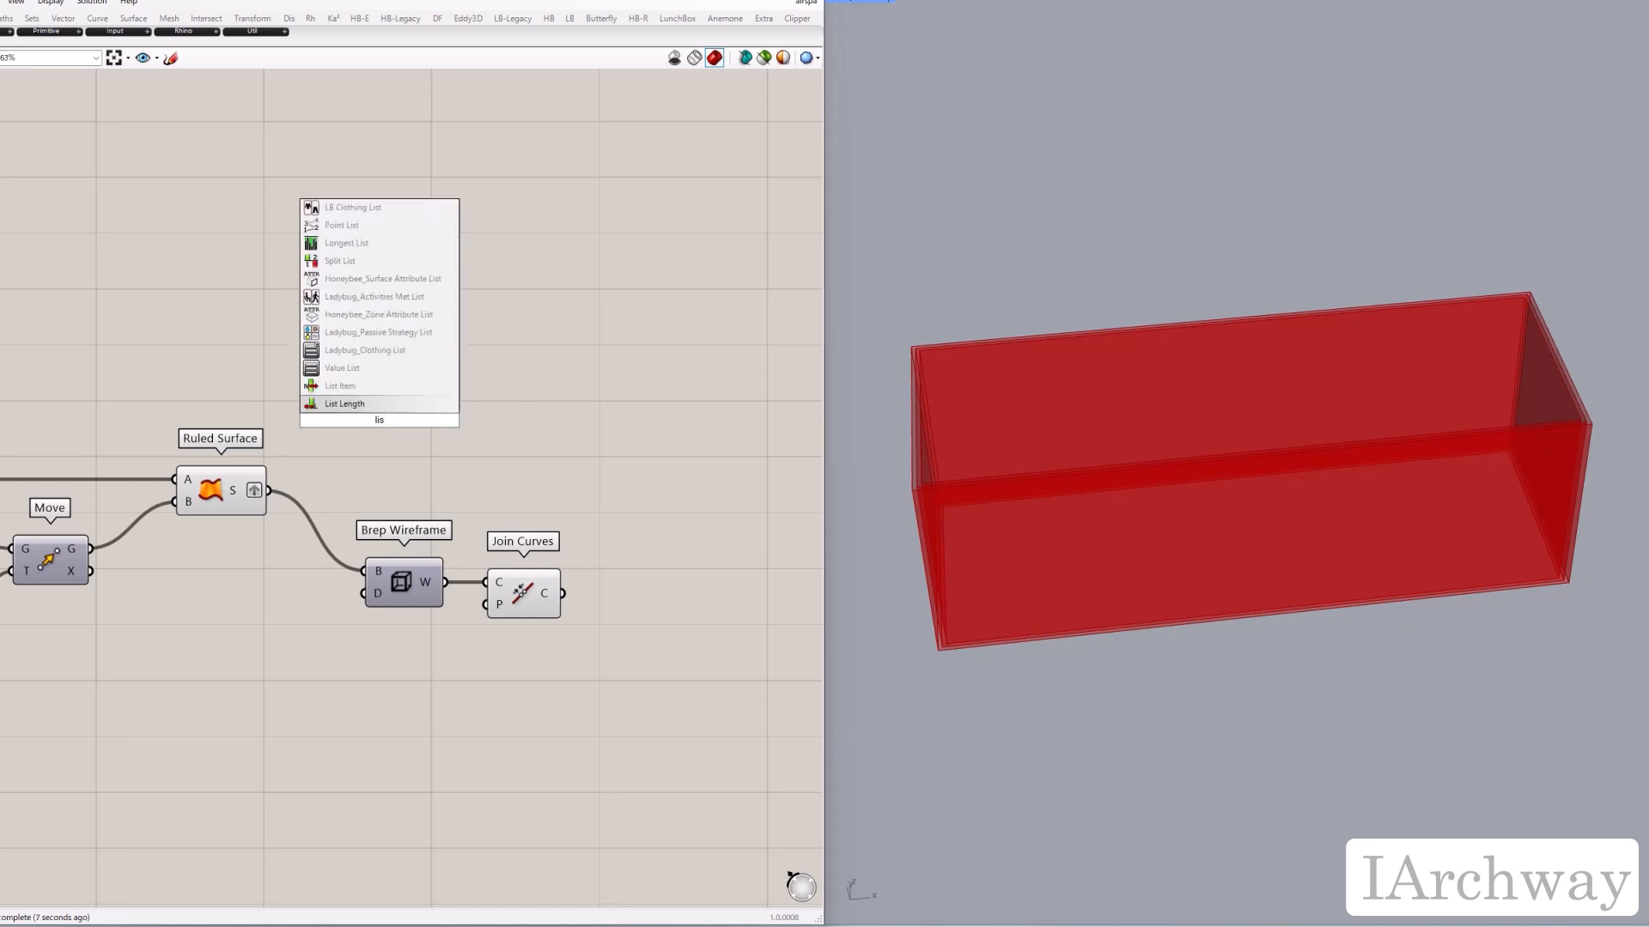
key(Return)
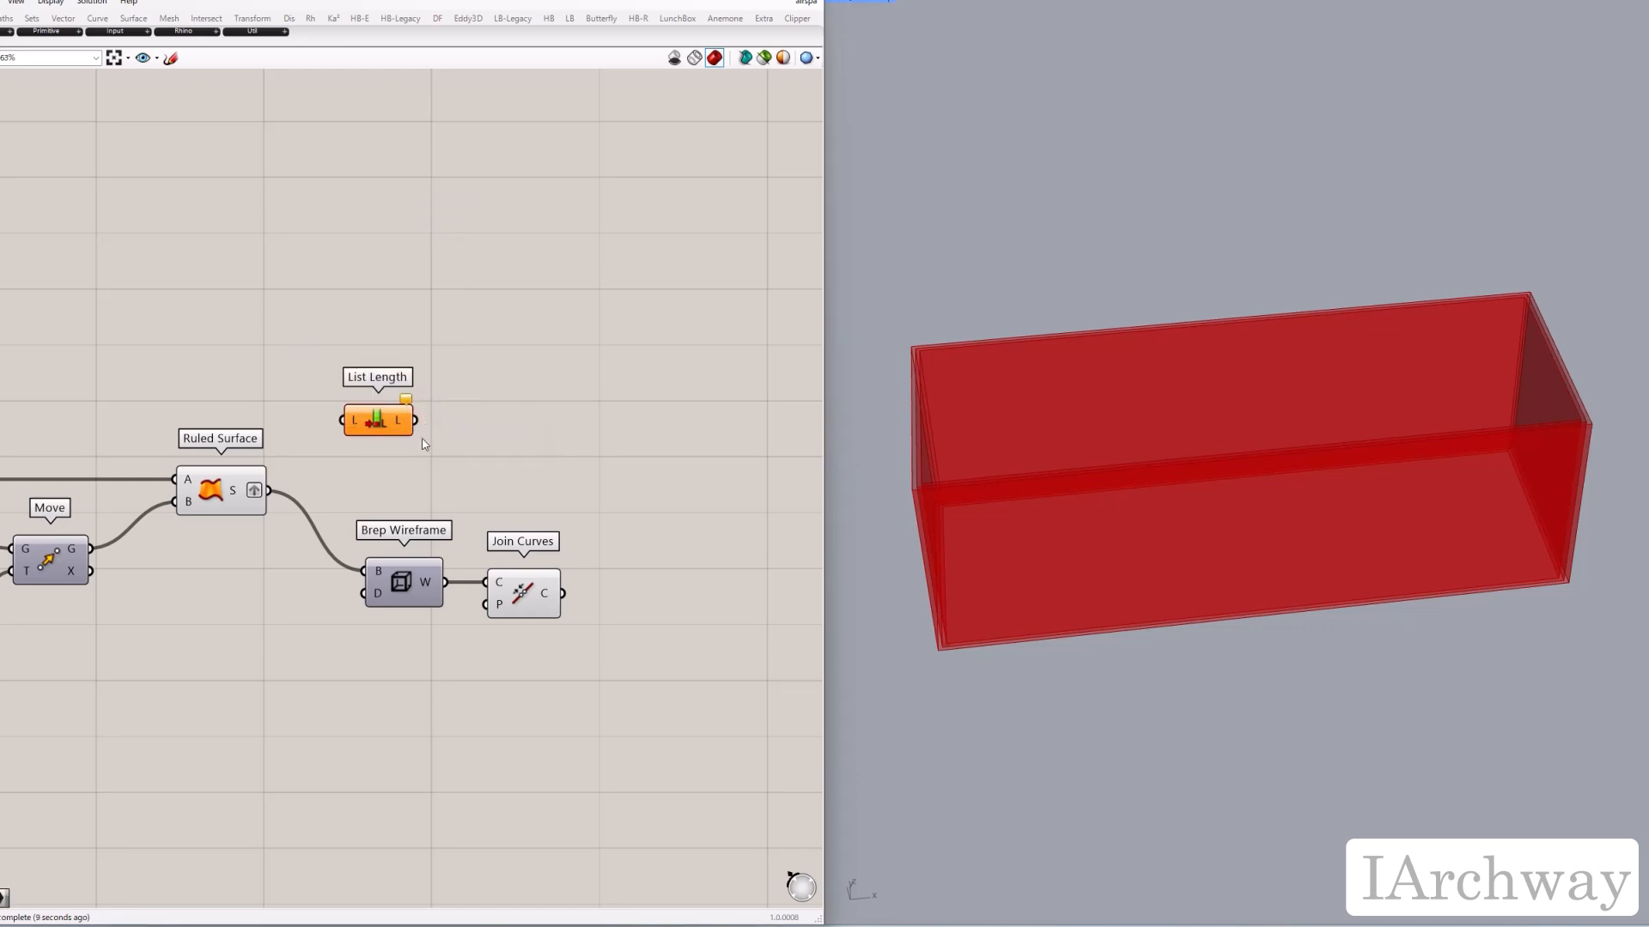
right_click(360, 424)
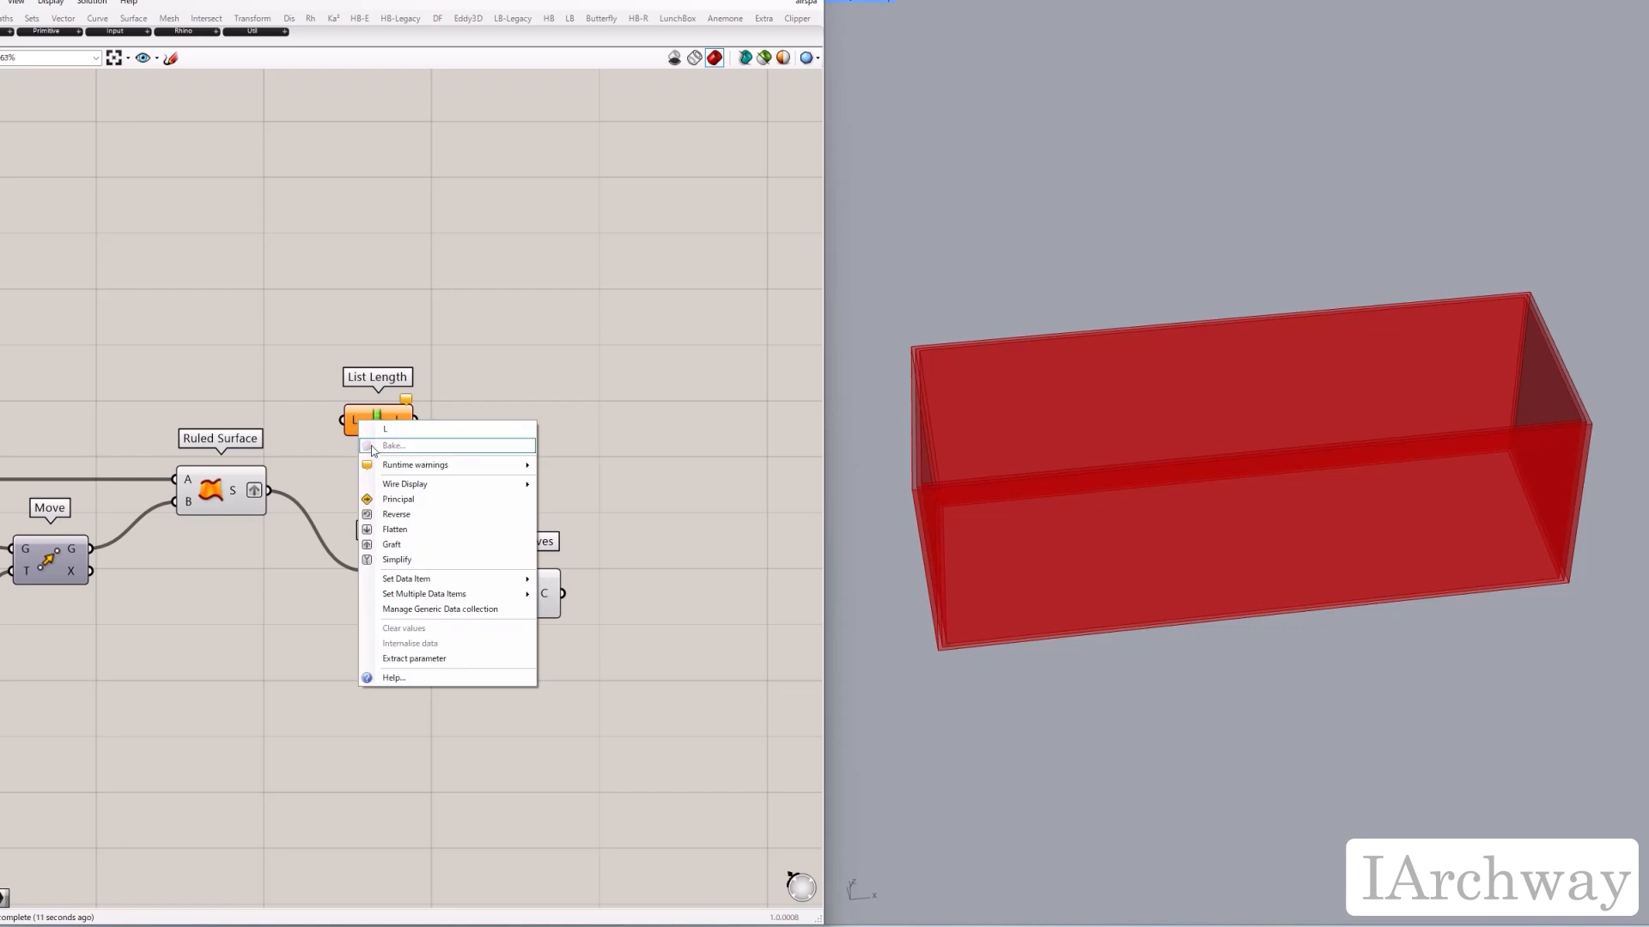
click(464, 481)
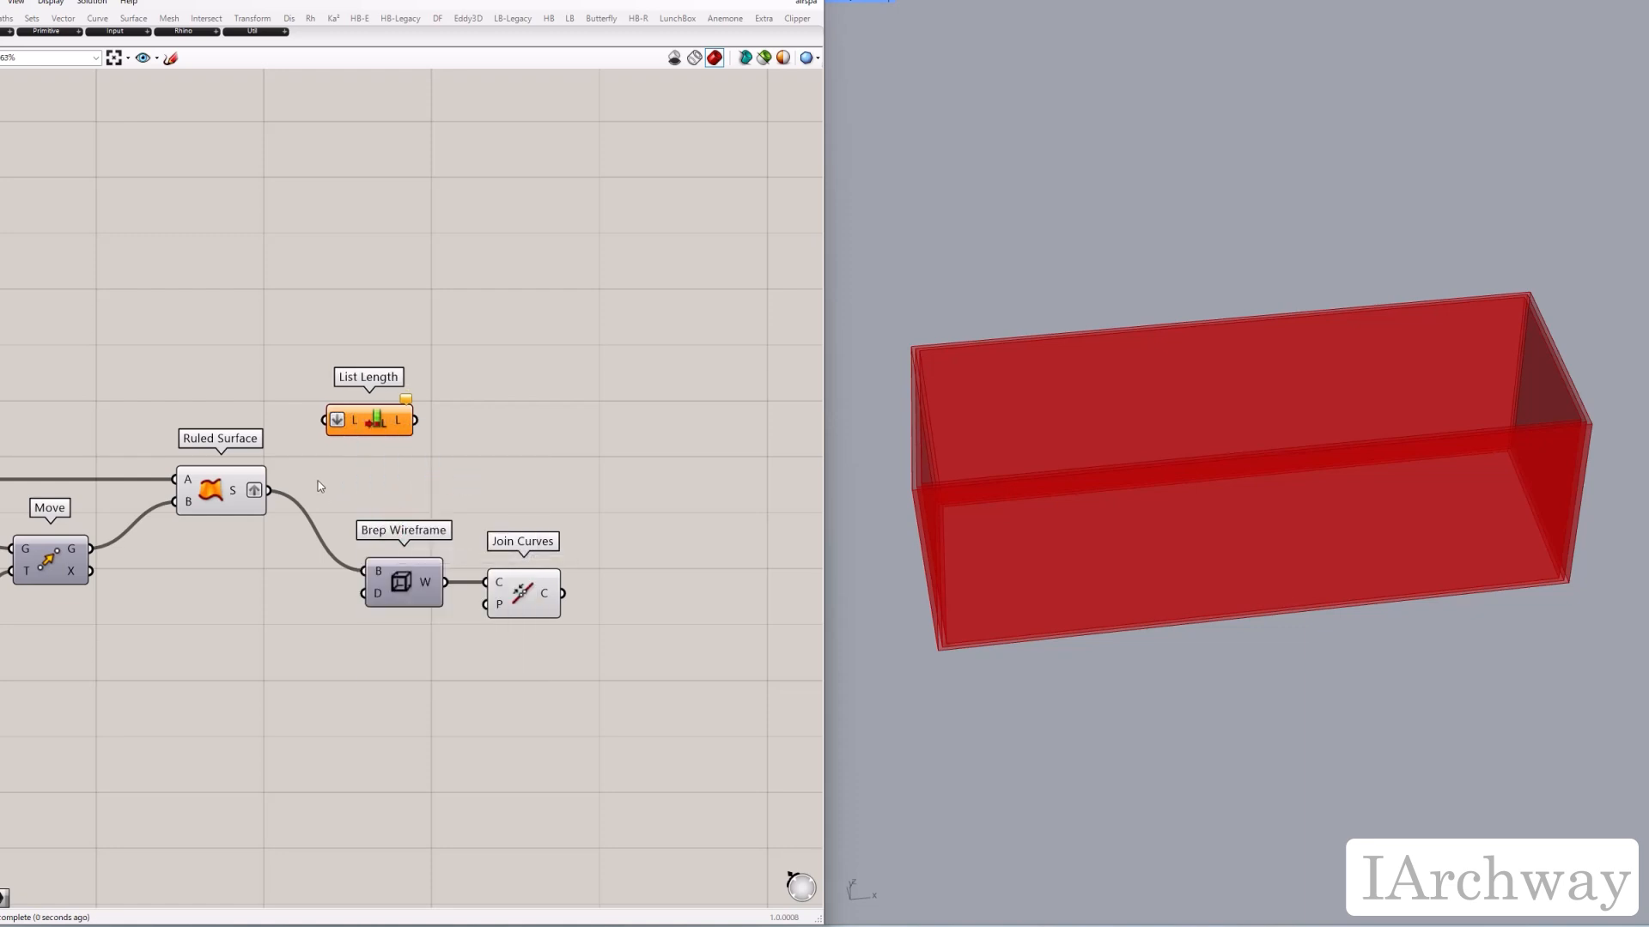
drag(299, 459, 407, 413)
click(399, 492)
Step: Add a Random component and connect the List Length output to its number input N
right_drag(399, 487, 370, 520)
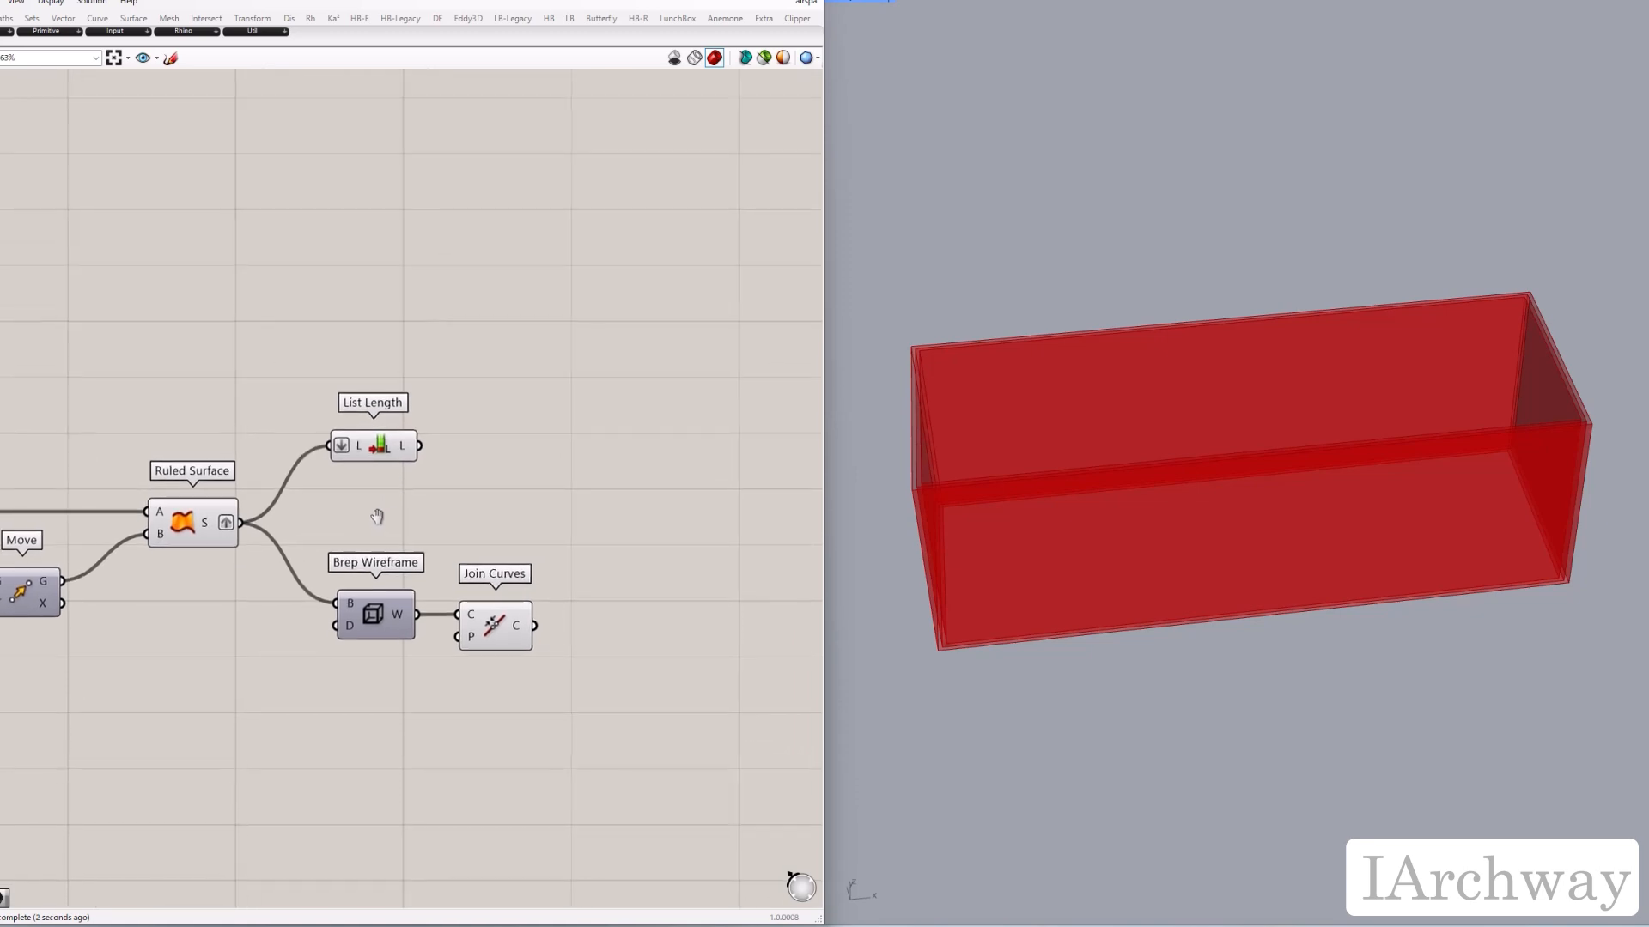
double_click(517, 402)
text(random)
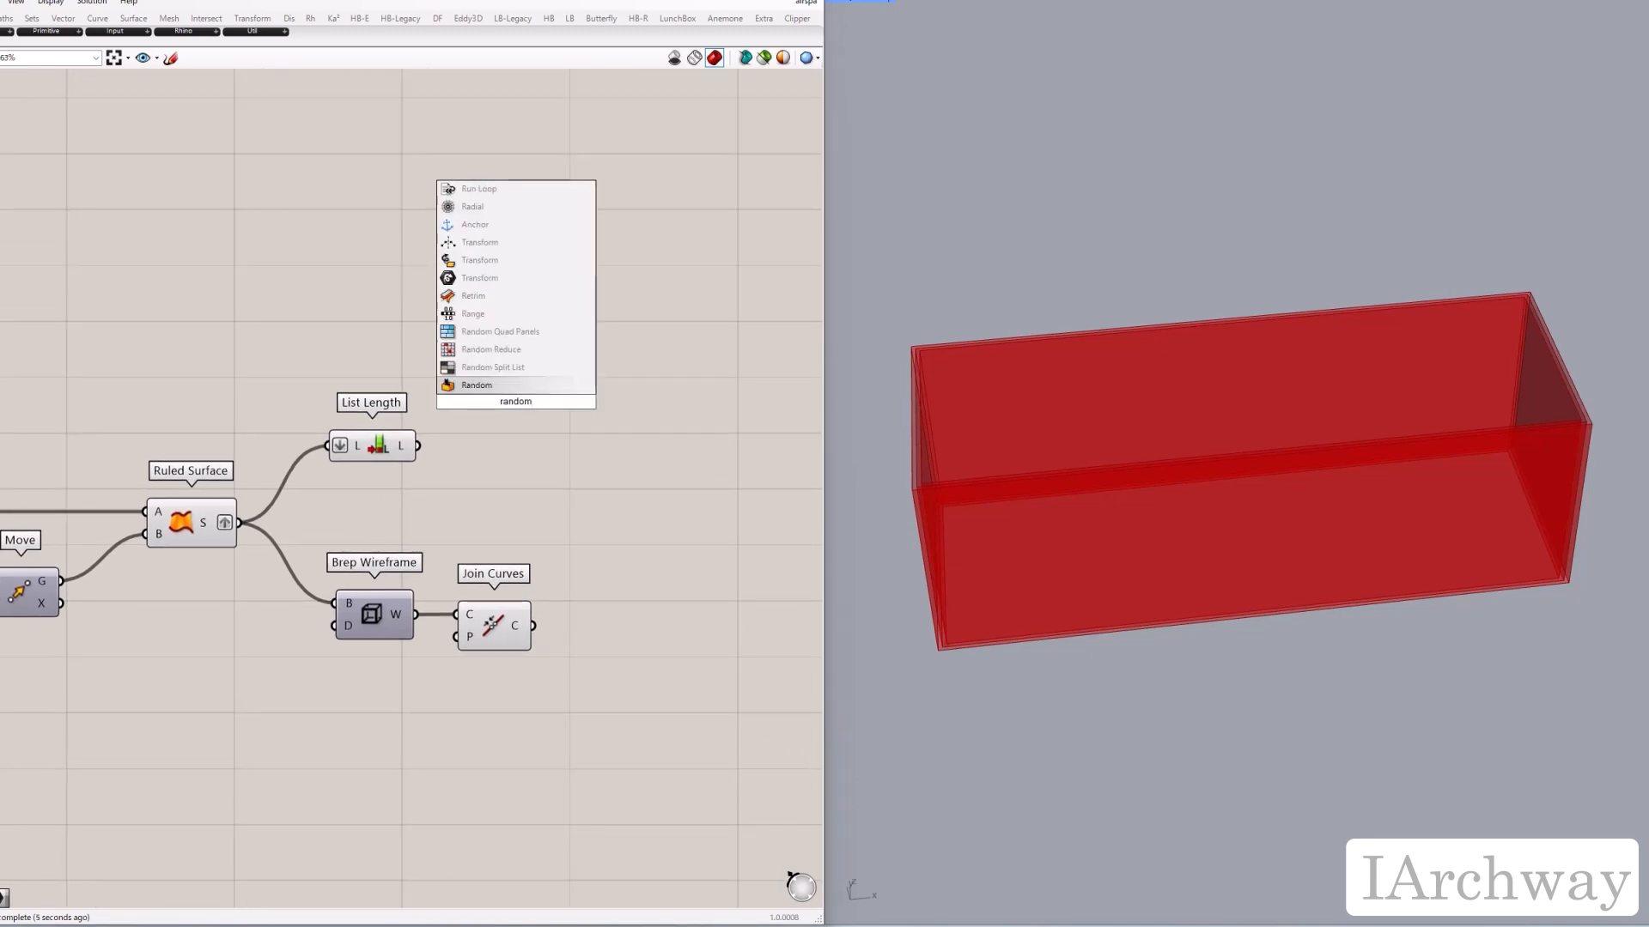
key(Return)
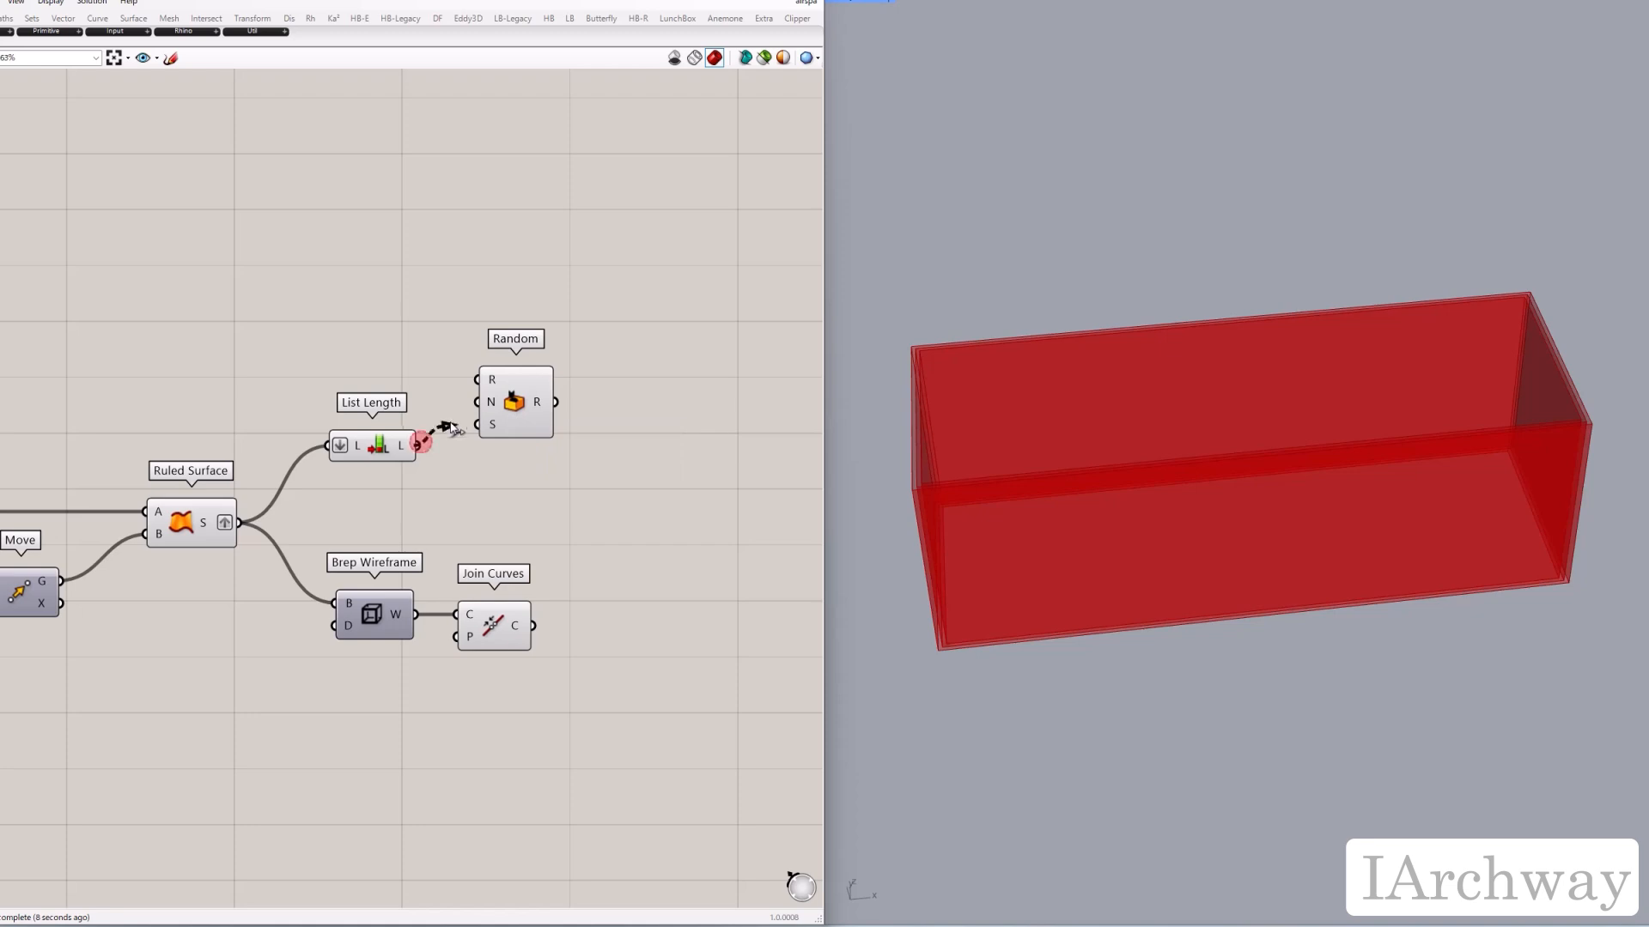
drag(451, 427, 514, 381)
Step: Add an empty panel below the Random component and connect the List Length output to it
double_click(512, 497)
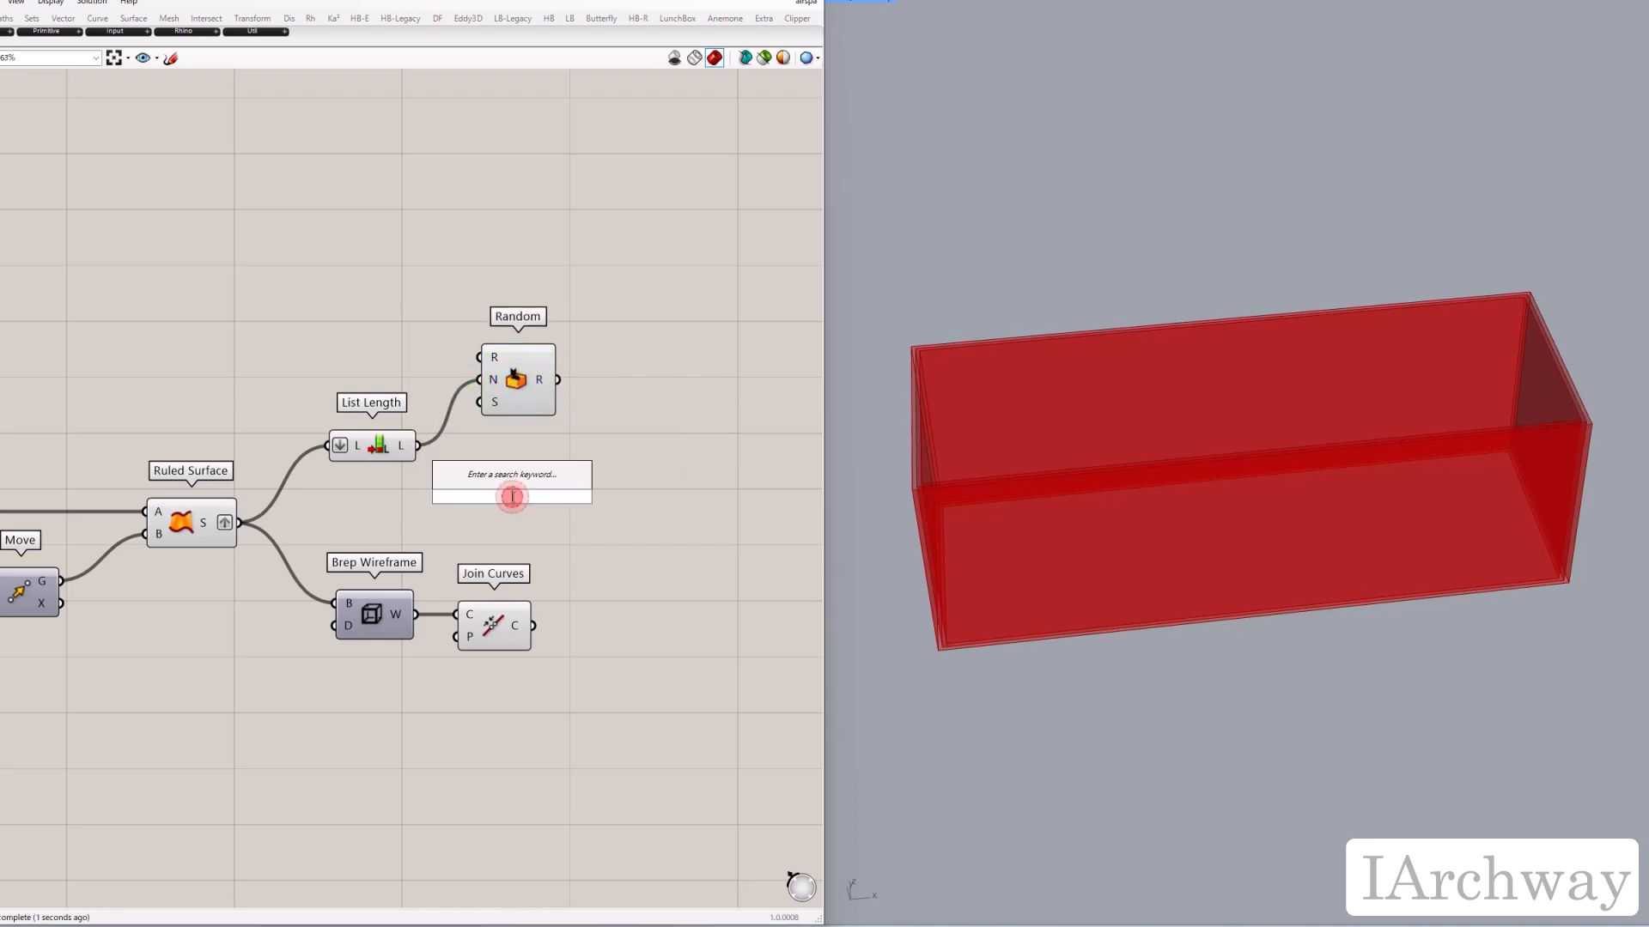
text(//)
key(Return)
drag(511, 497, 543, 512)
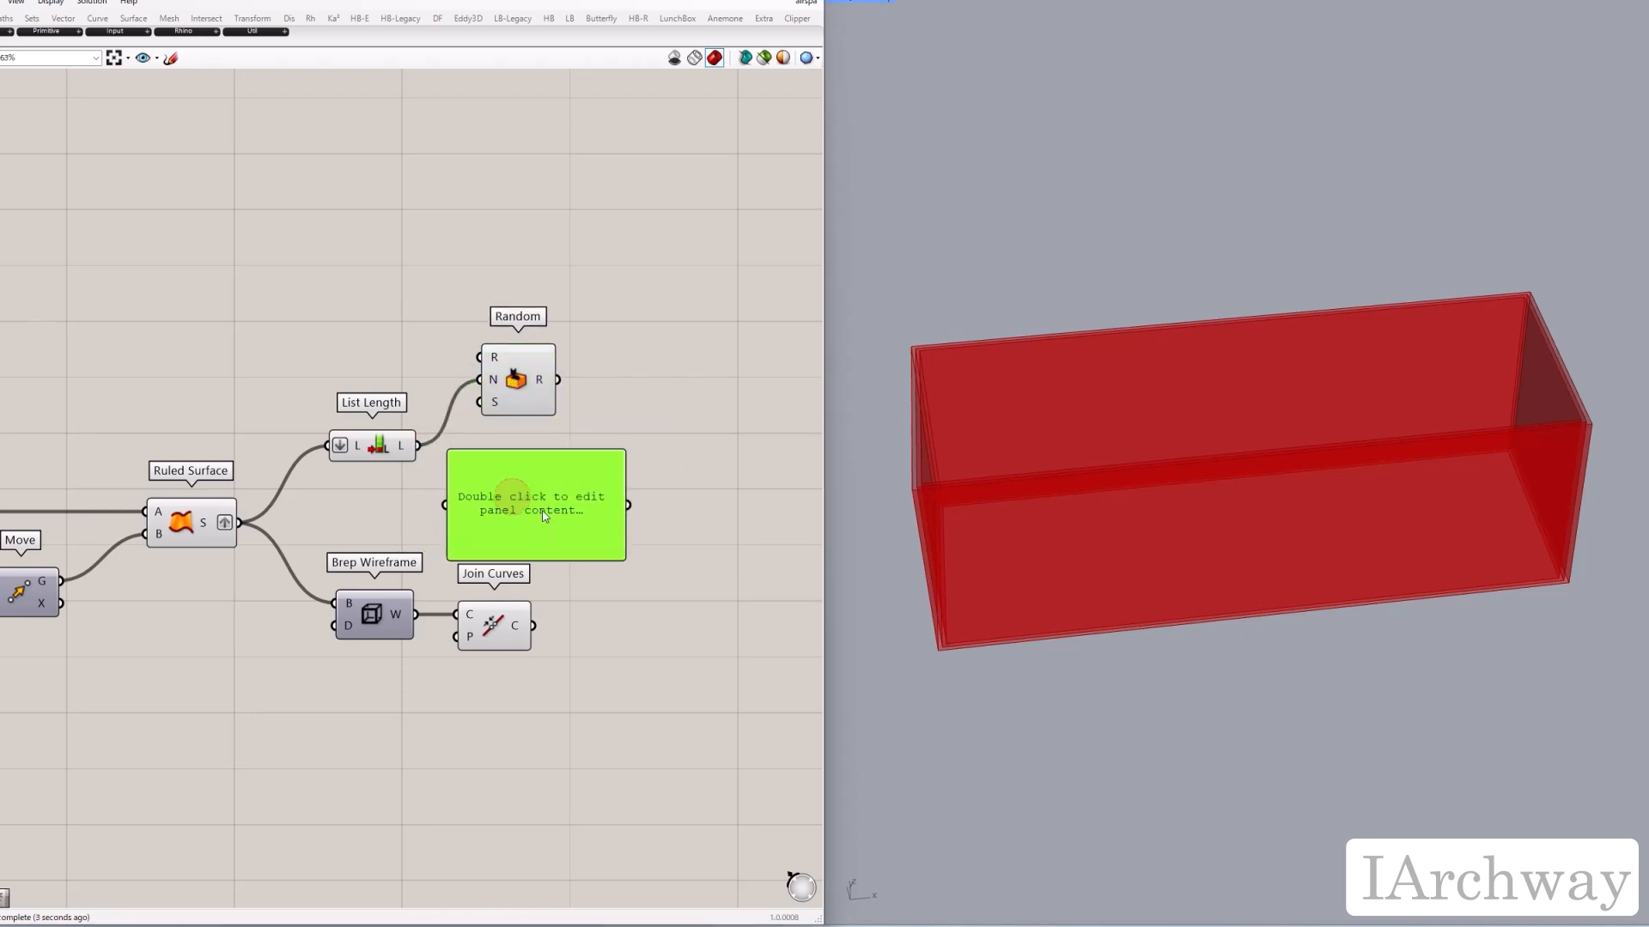
drag(447, 487, 446, 494)
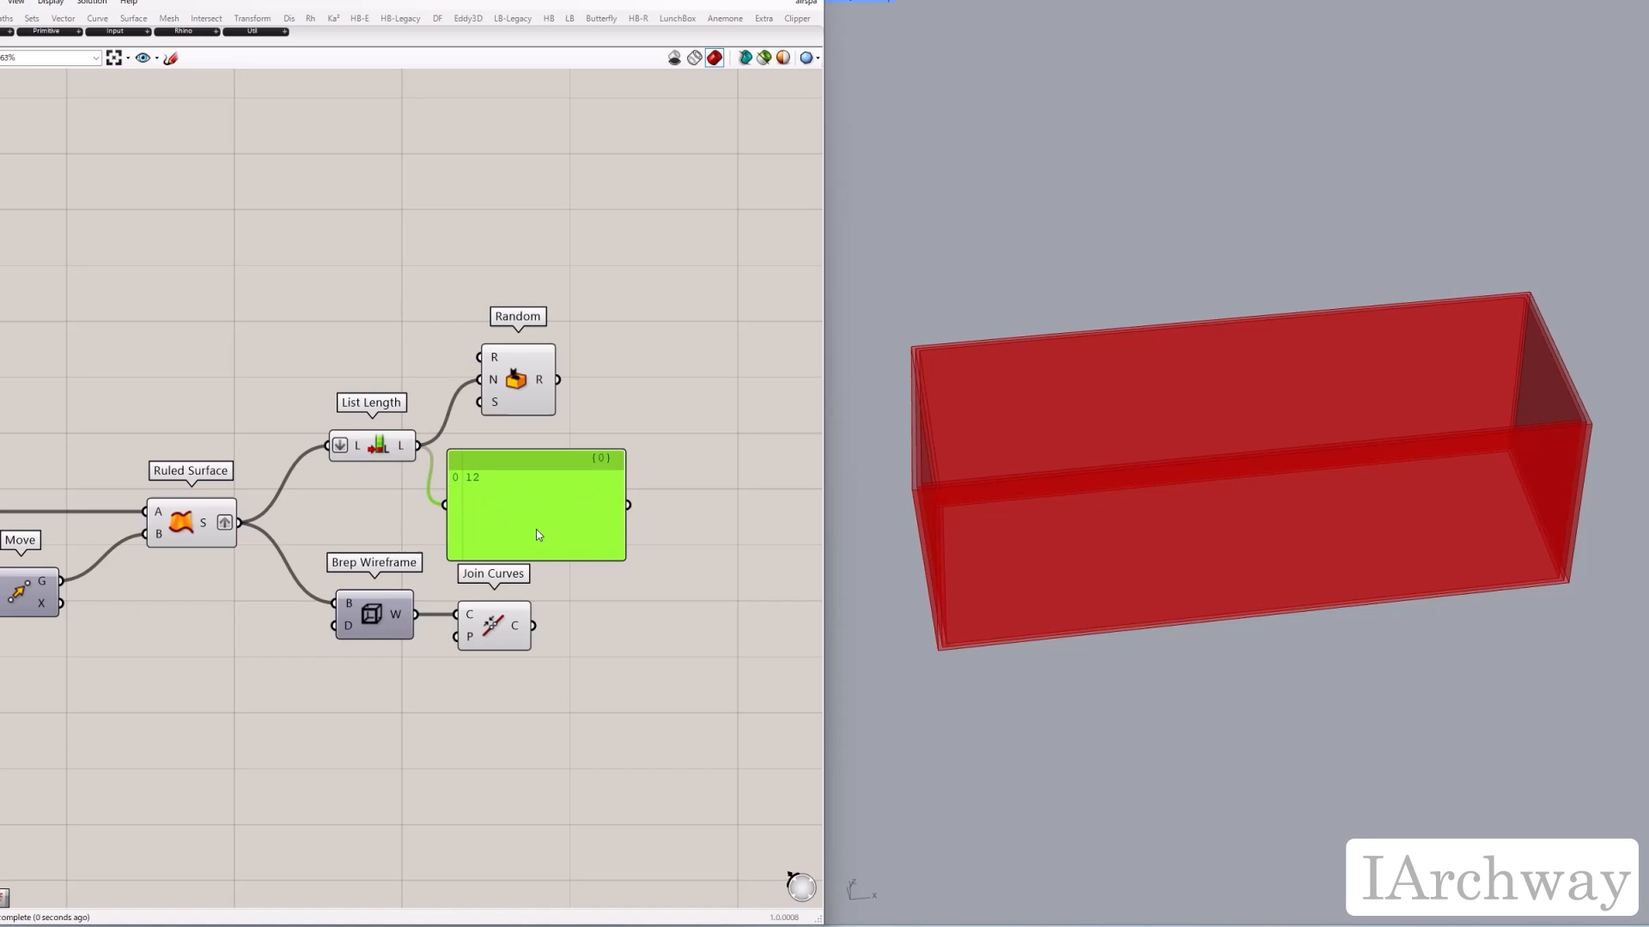
click(630, 572)
Step: Add a Construct Domain component near List Length and connect a panel containing 0 to its A input
double_click(322, 361)
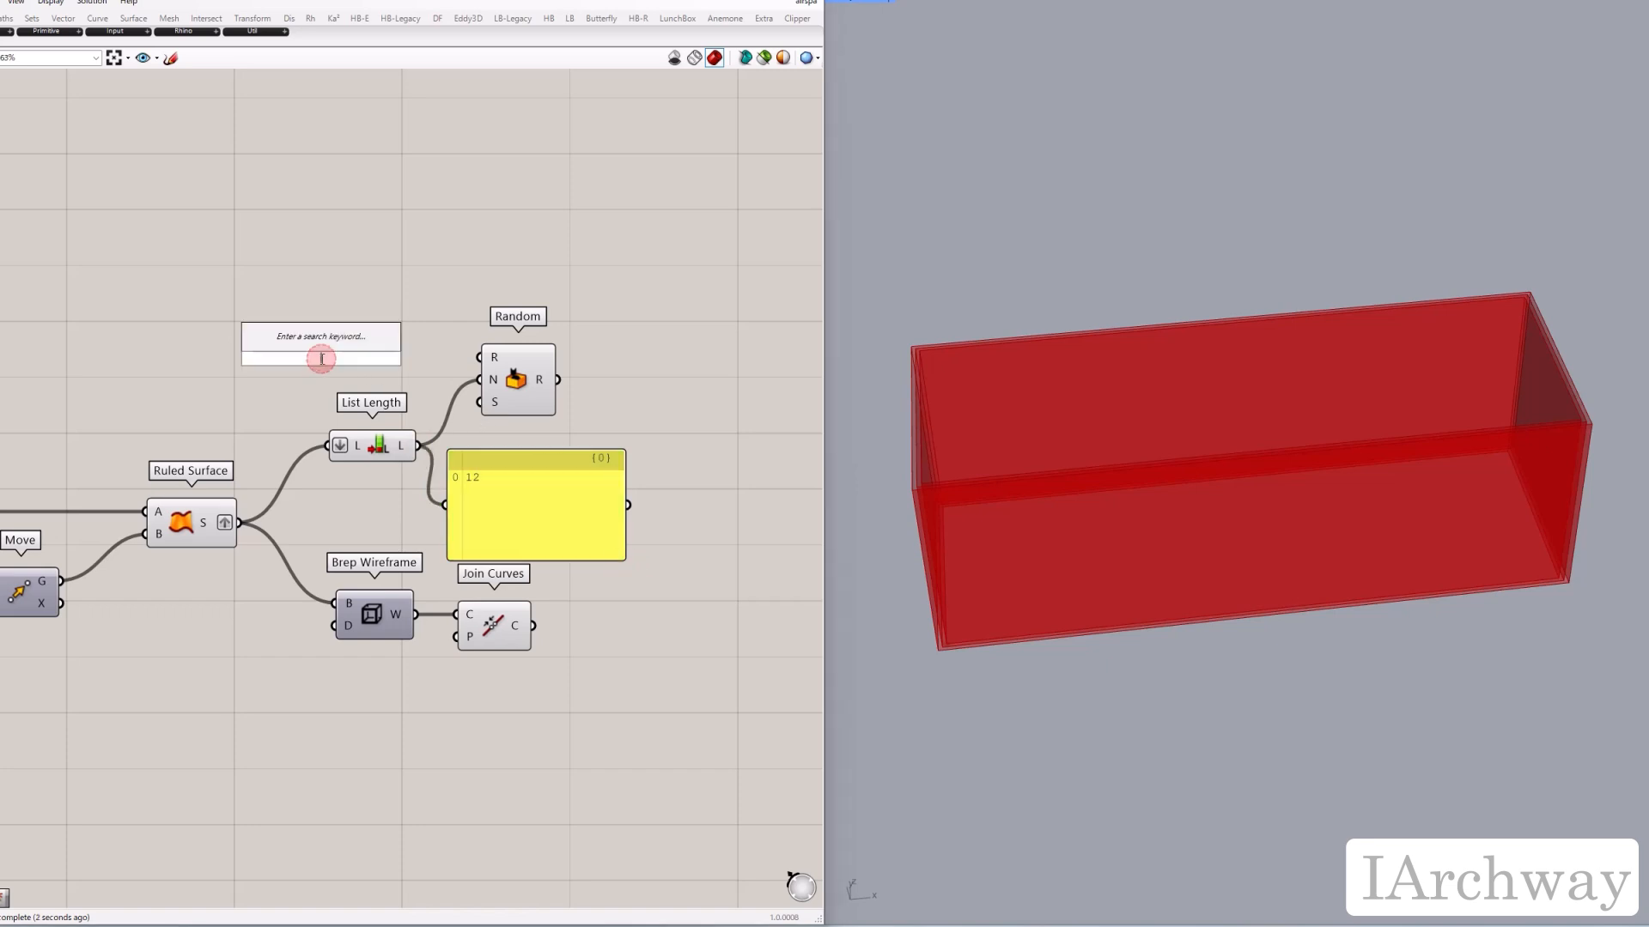
text(domain)
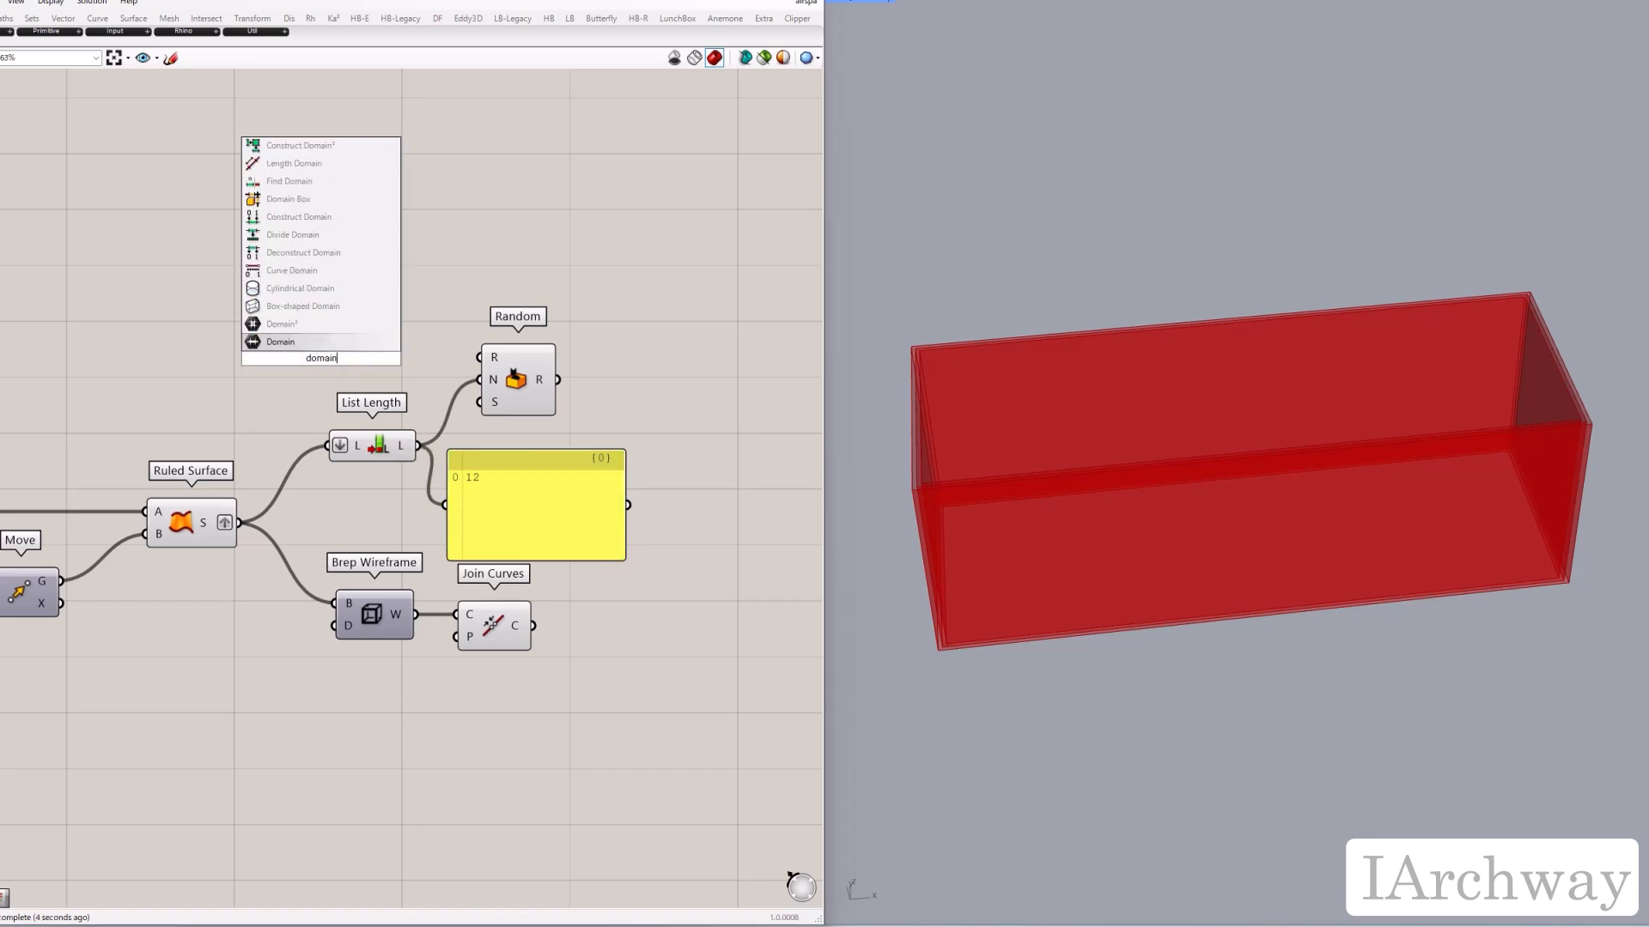
click(310, 217)
drag(324, 373, 294, 364)
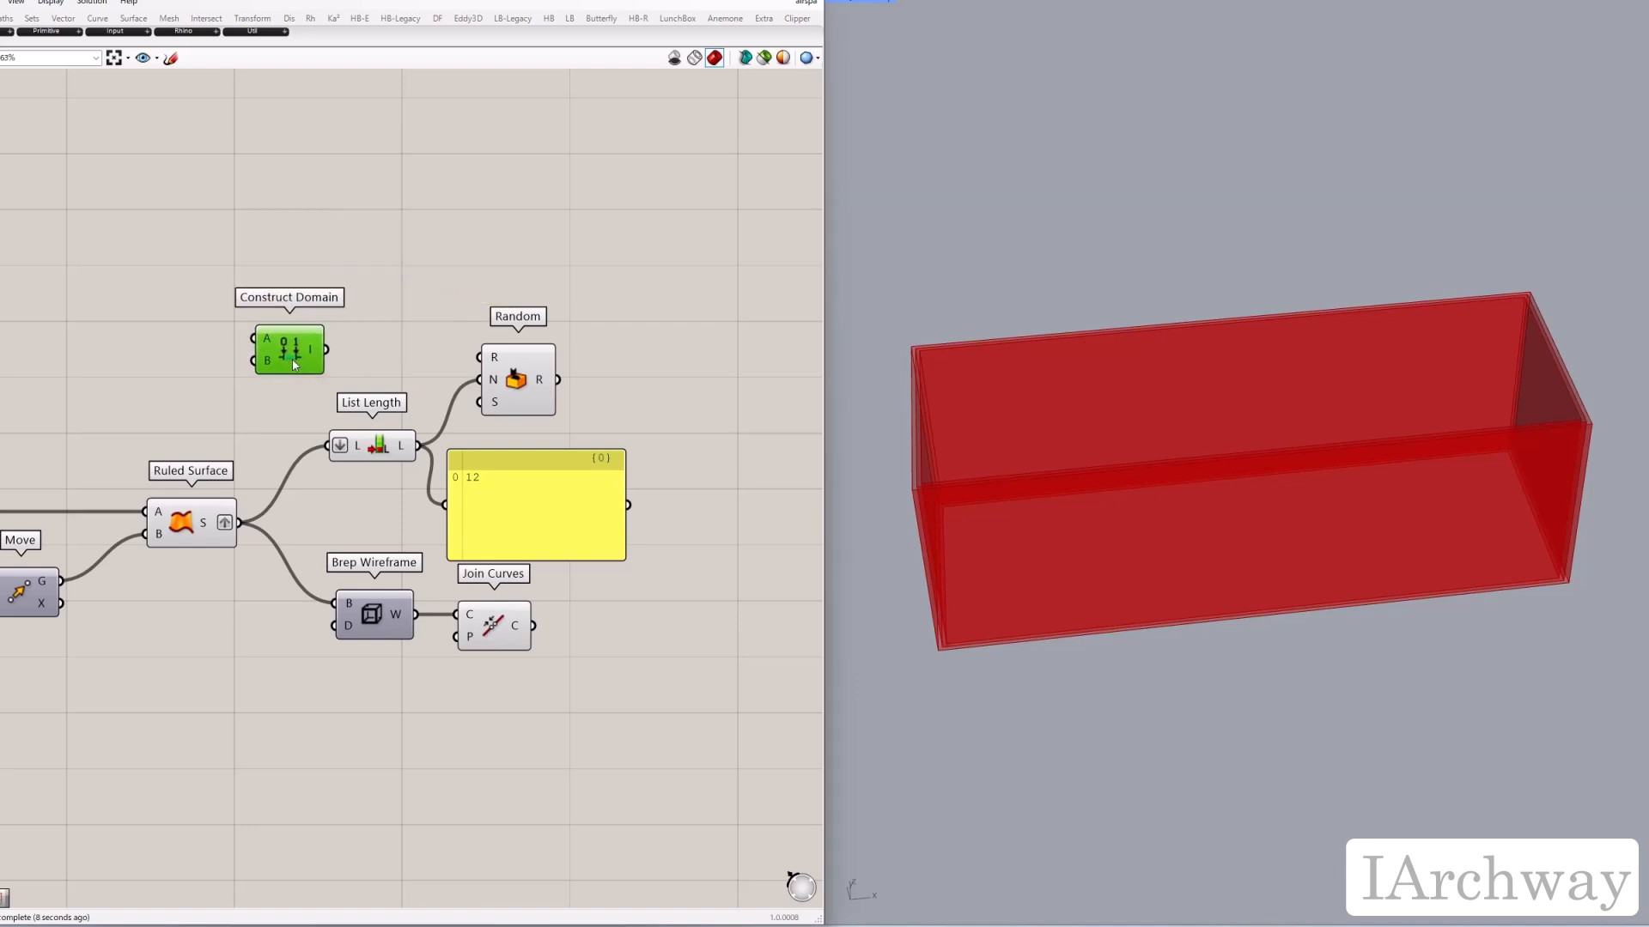
double_click(159, 344)
text(//0)
key(Return)
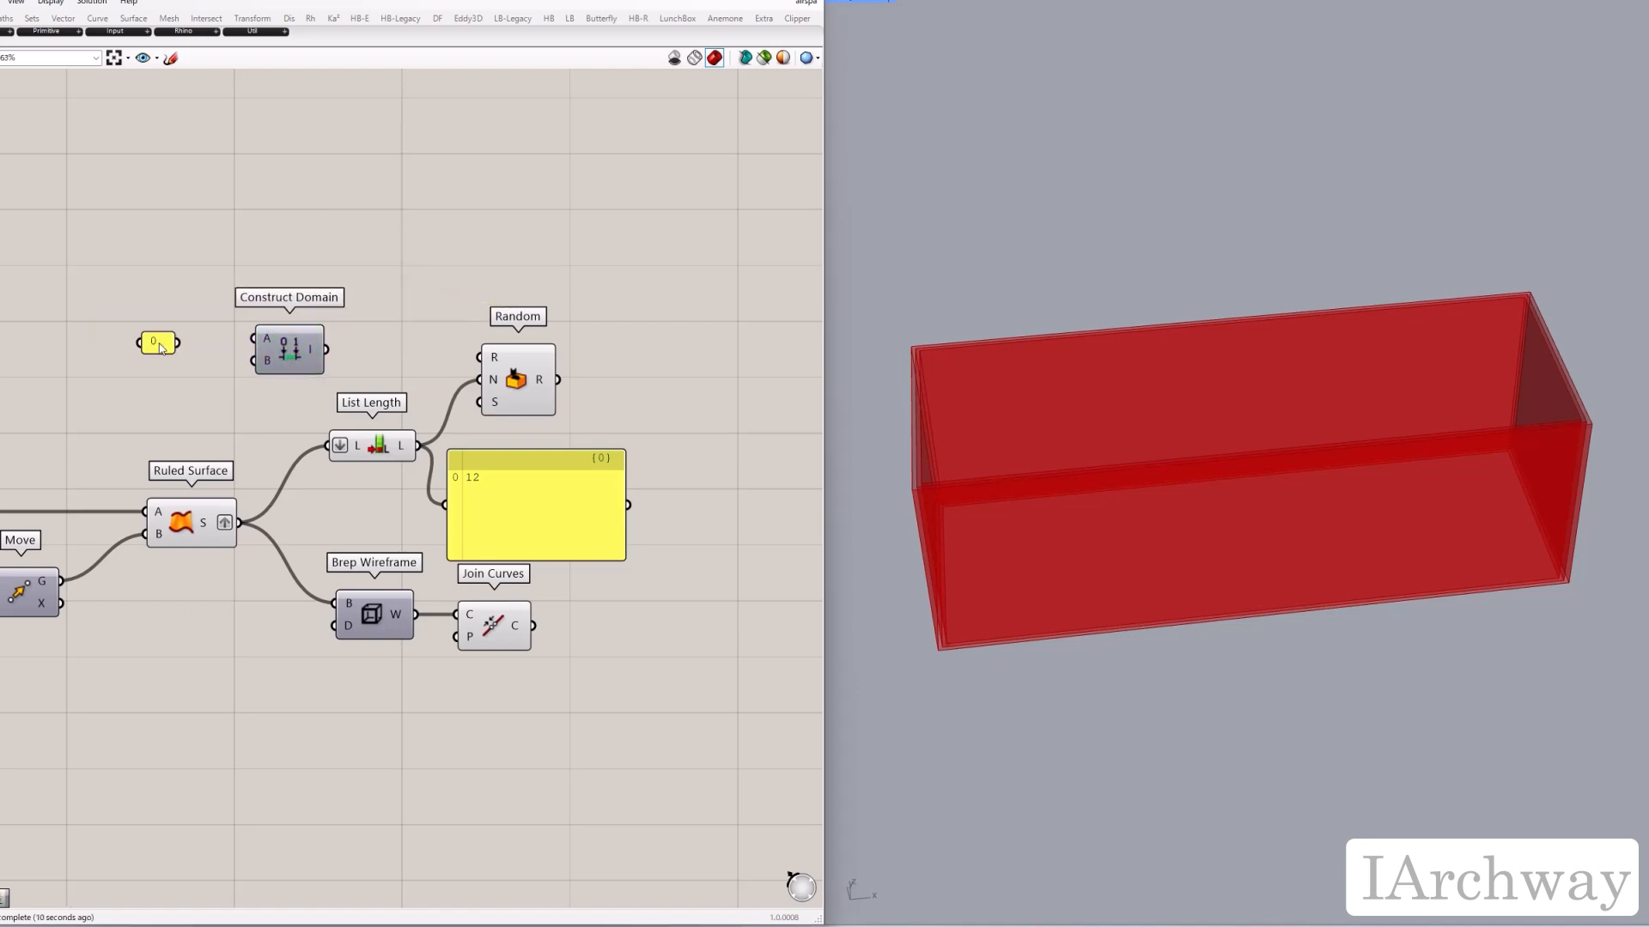
drag(155, 337, 196, 338)
Step: Add a number slider of 100 and connect it to the Construct Domain's B input
double_click(203, 380)
text(1)
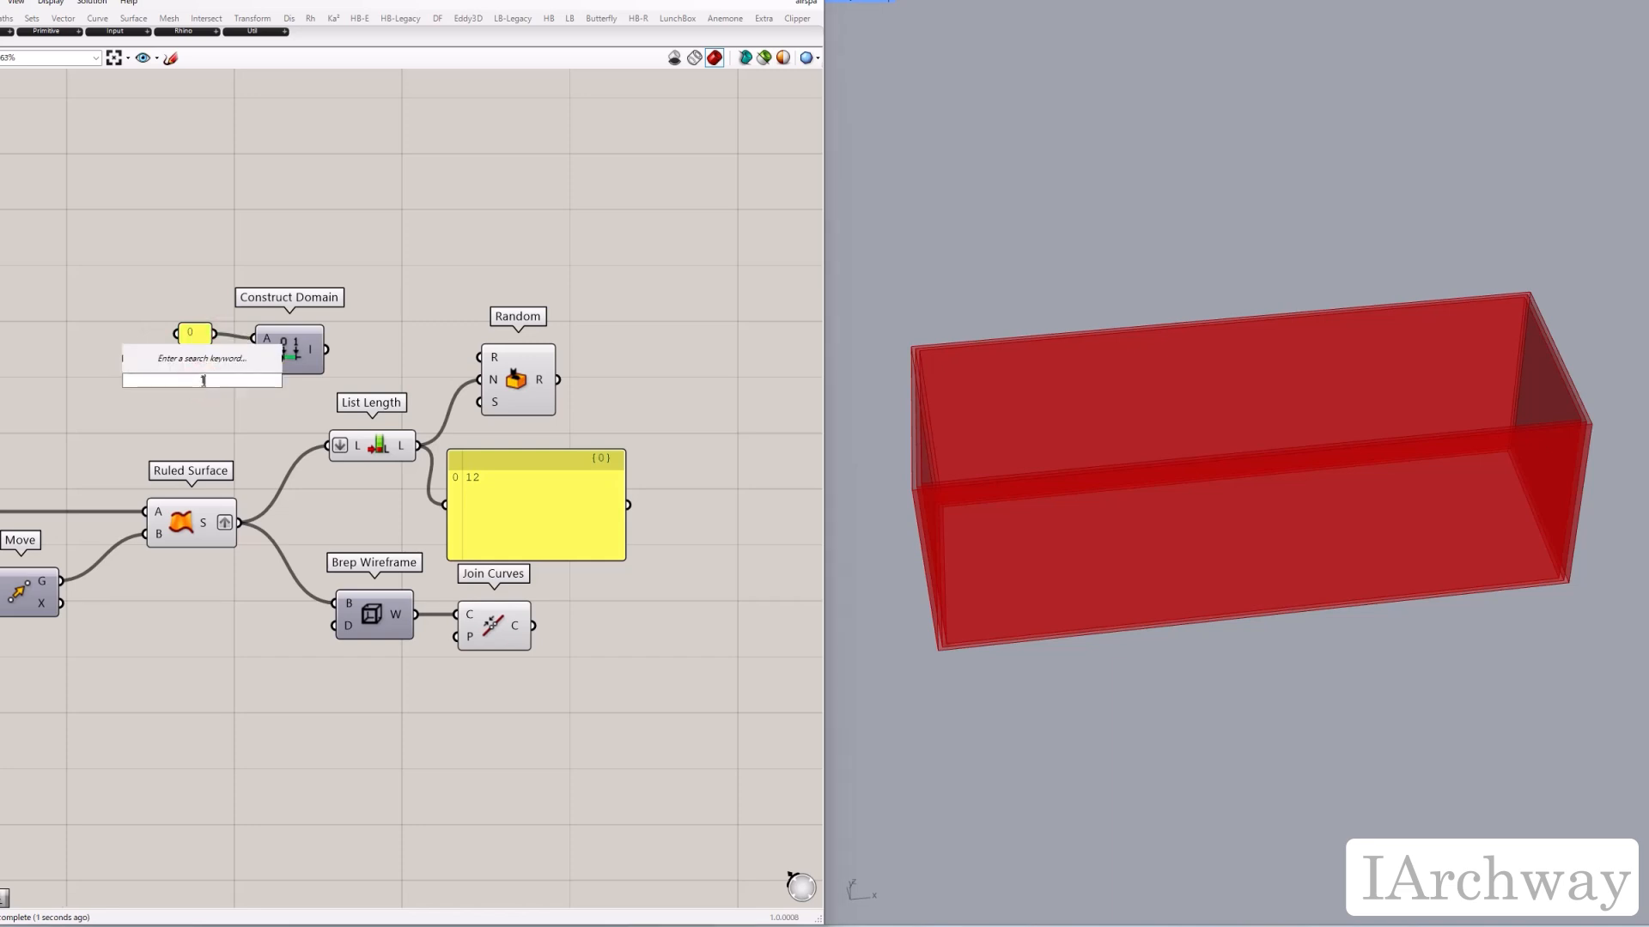
text(00)
key(Return)
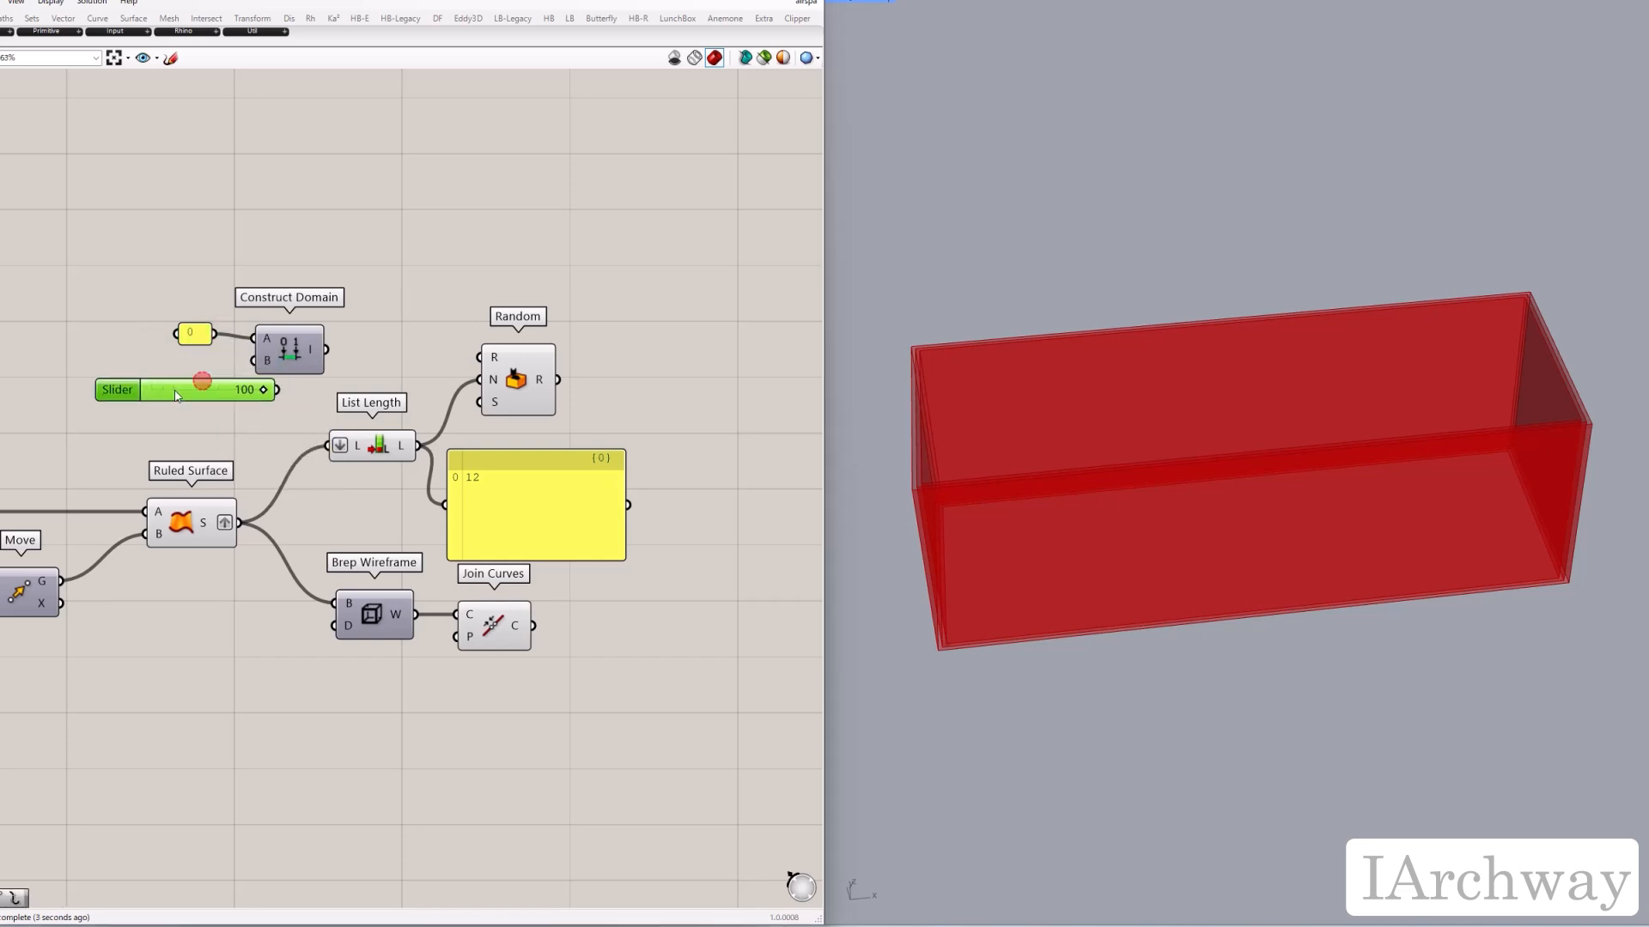
drag(192, 384, 115, 386)
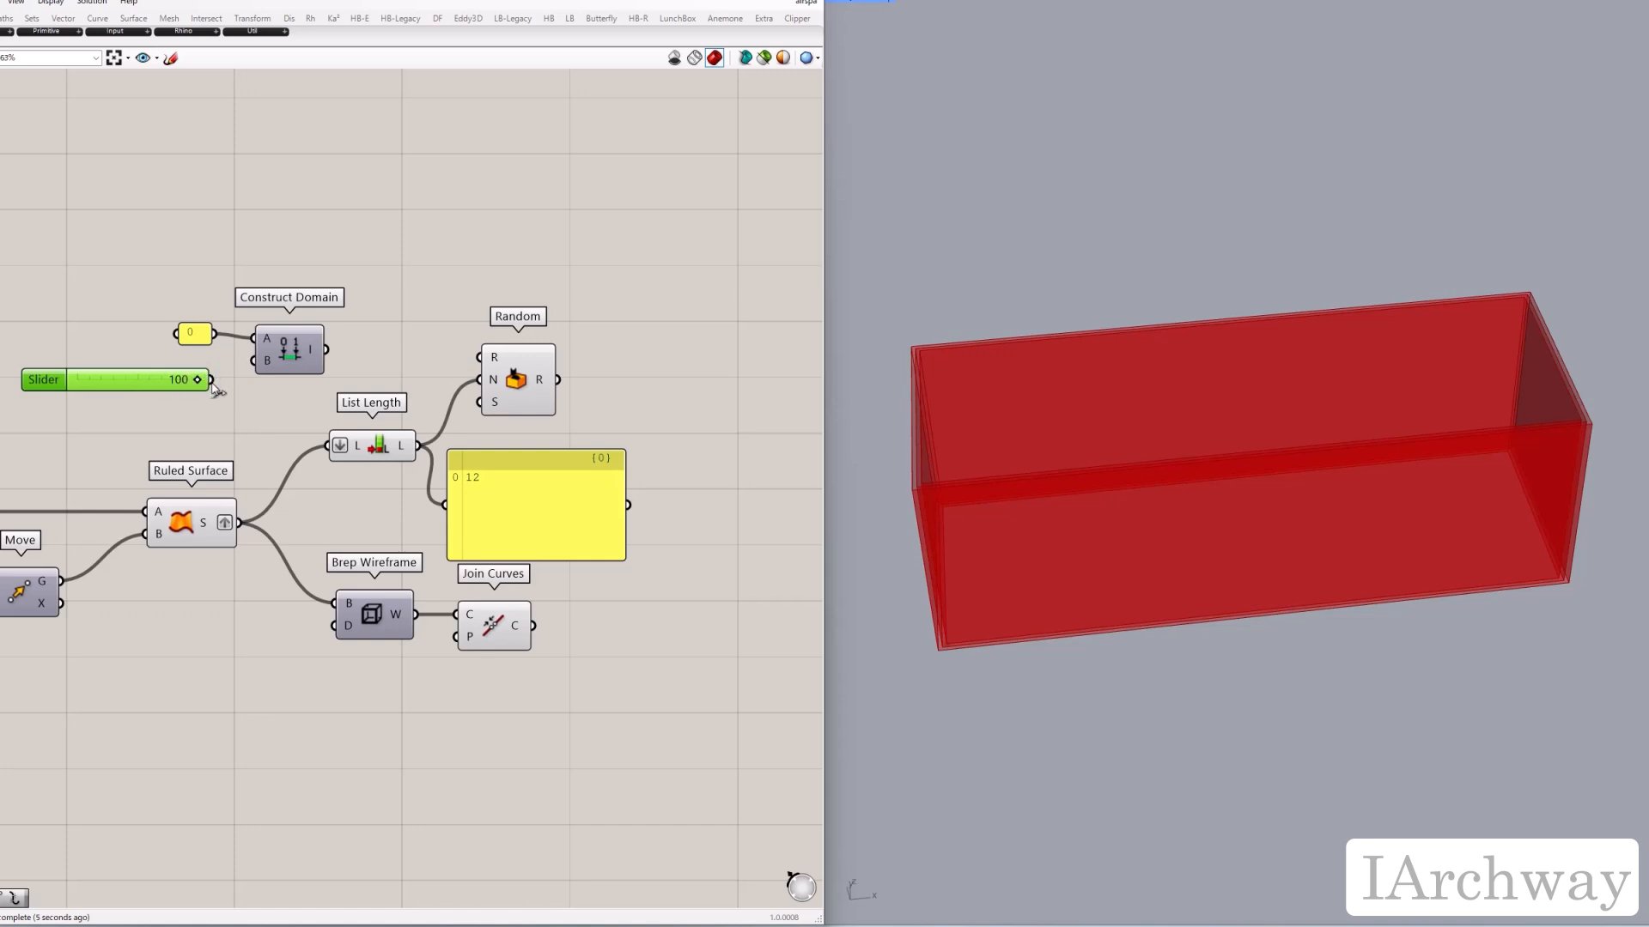
click(246, 431)
drag(245, 365, 185, 376)
Step: Reconnect the output panel to the Construct Domain result instead of List Length and place it above the Random component
right_drag(305, 421, 298, 419)
right_drag(413, 429, 407, 445)
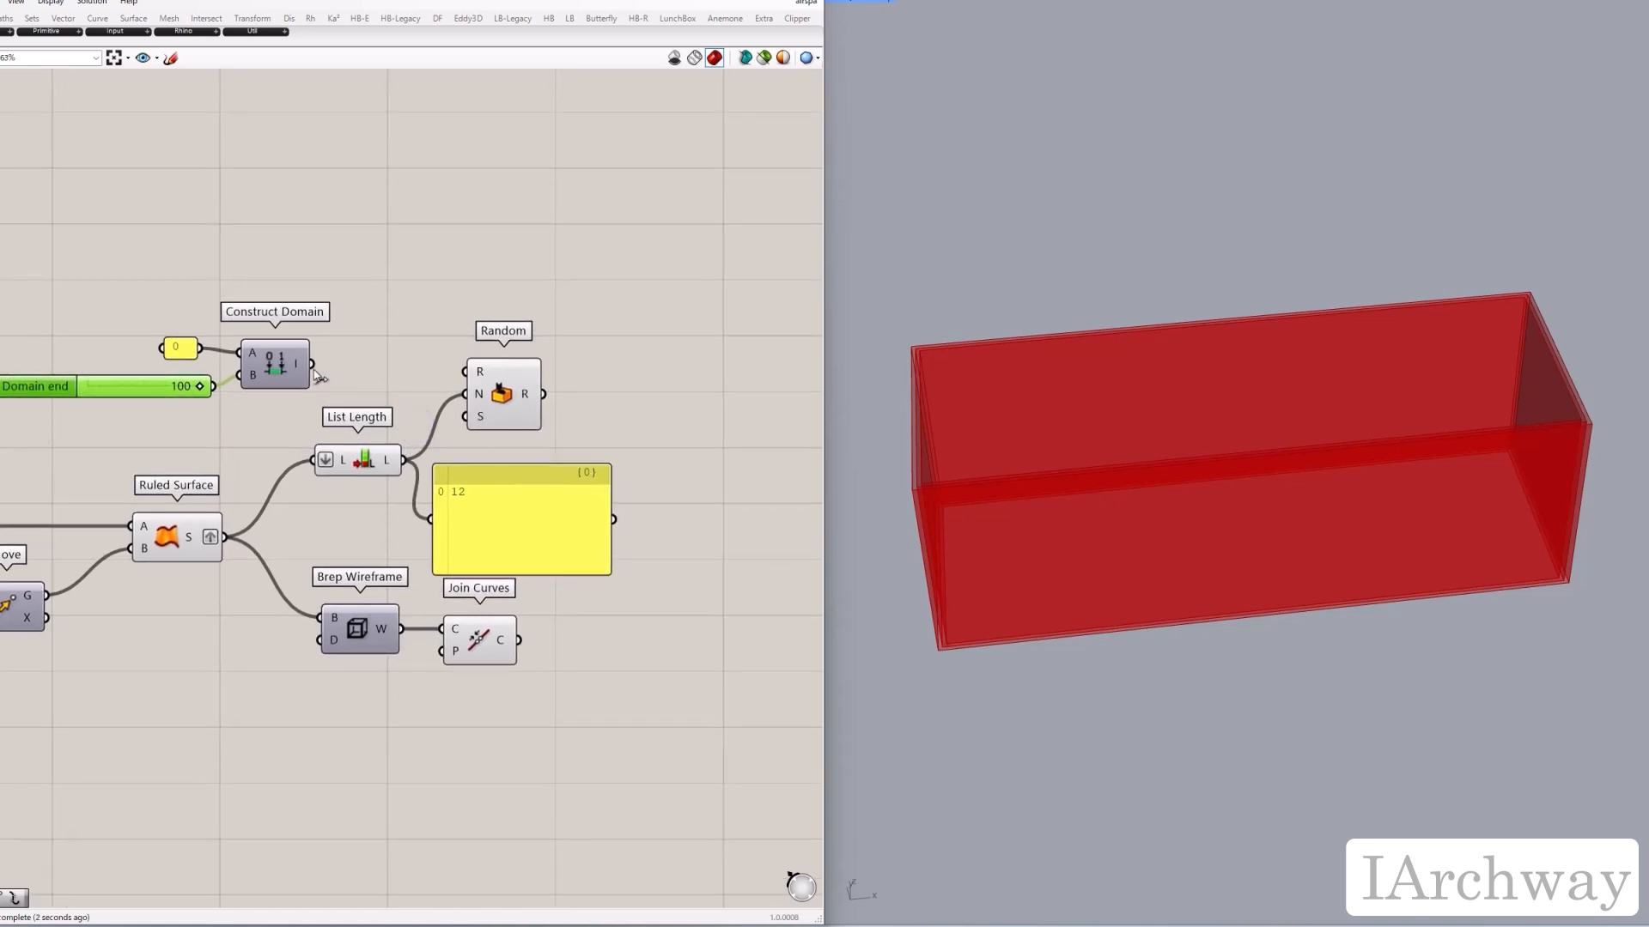
drag(311, 364, 431, 519)
drag(492, 526, 474, 213)
click(589, 294)
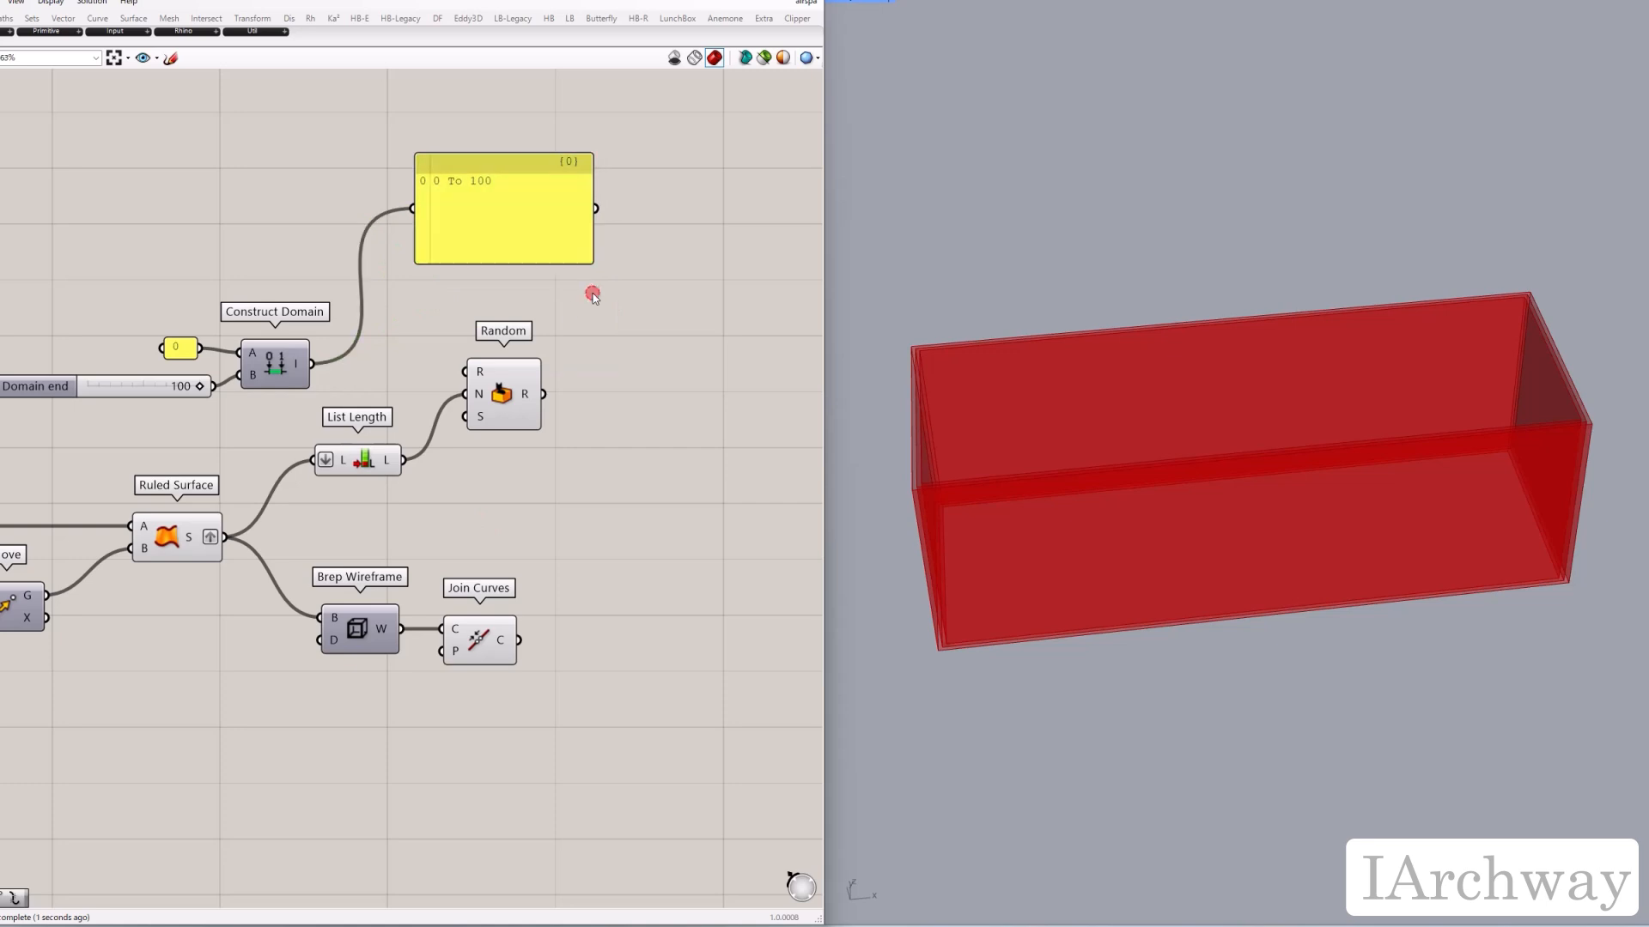
Step: Connect the Construct Domain output to the Random component's R input and straighten the Random component's position
drag(353, 366, 523, 392)
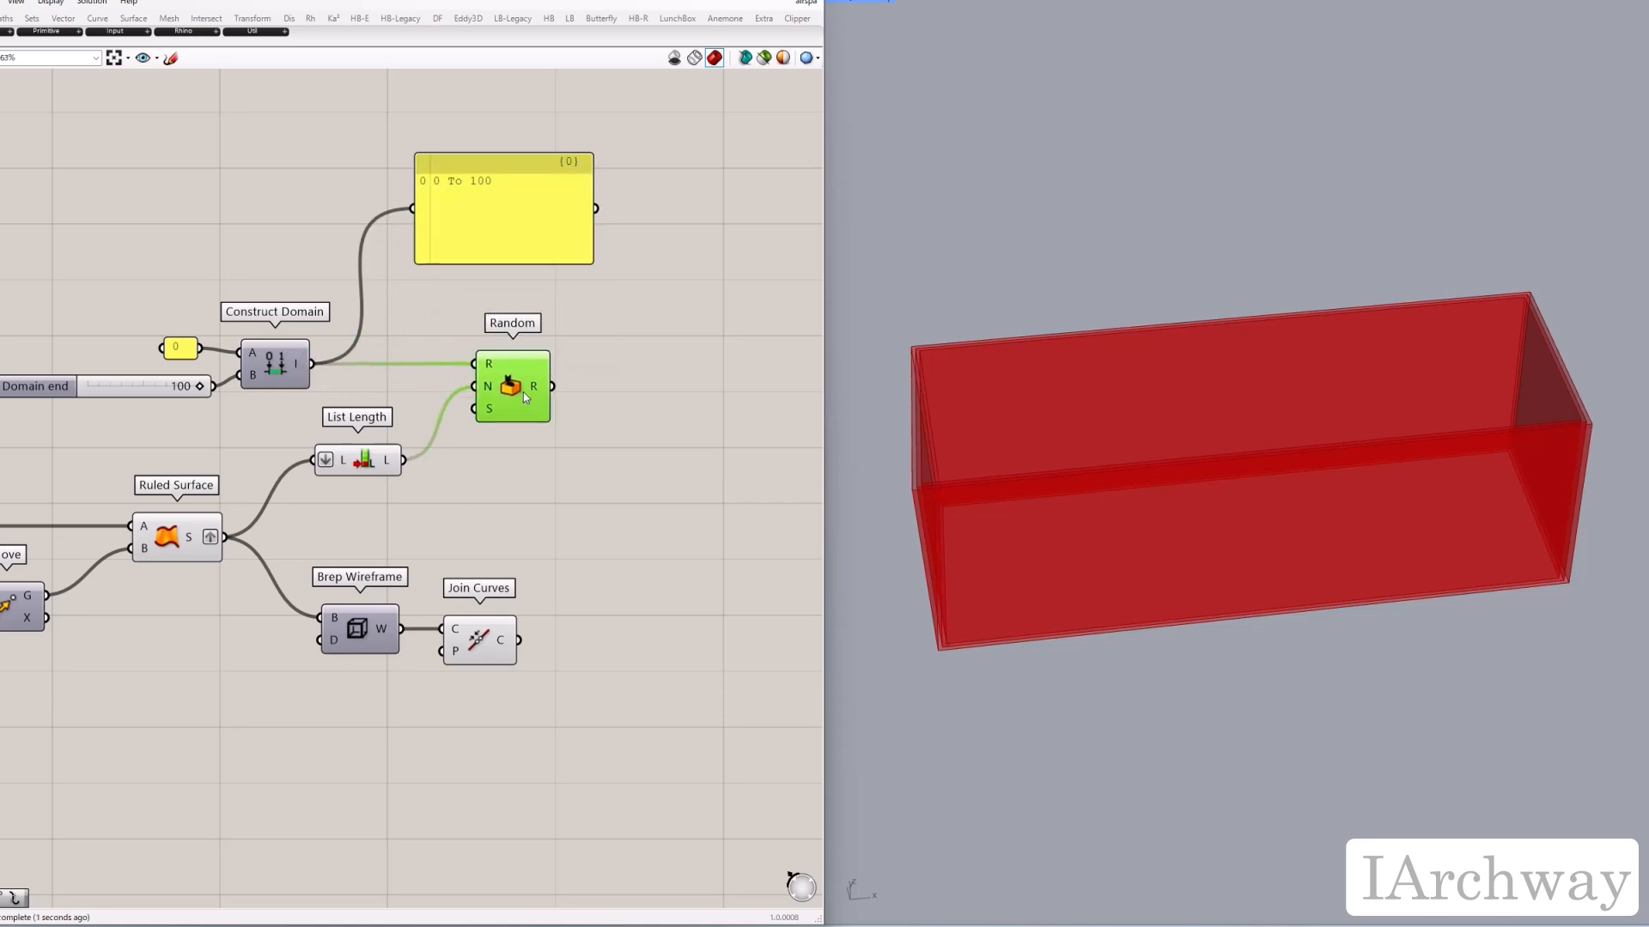
click(589, 425)
right_drag(590, 427, 559, 430)
right_drag(448, 548, 417, 557)
drag(417, 557, 290, 483)
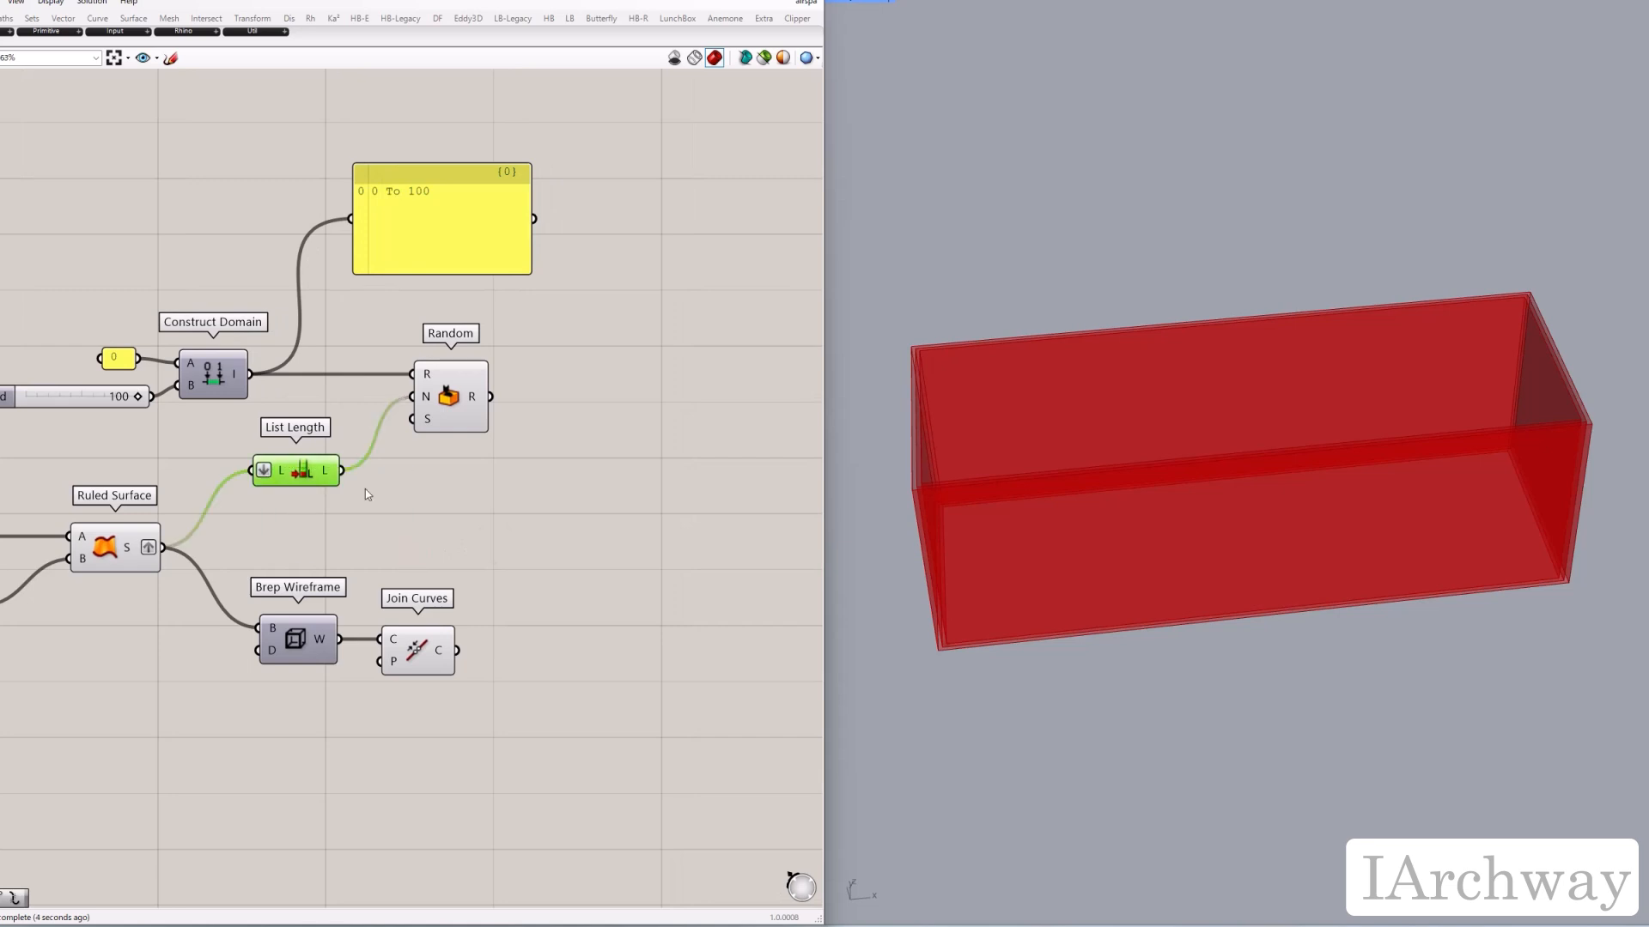
right_click(368, 493)
right_drag(559, 486, 508, 496)
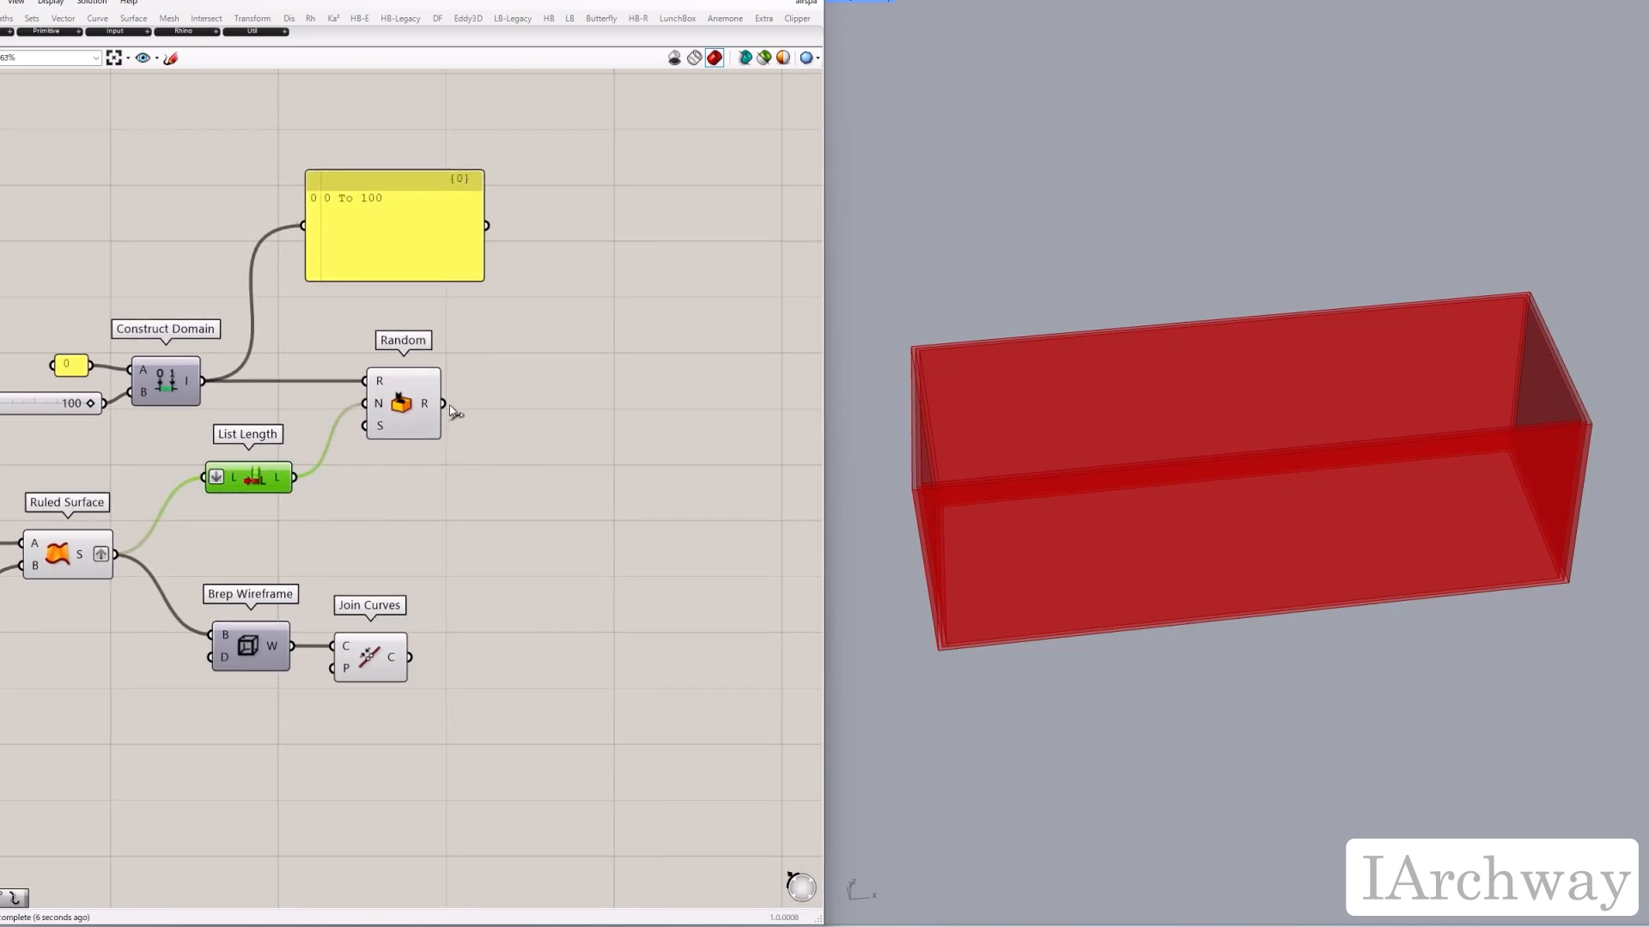
Step: Connect the Random output to the panel in place of the domain and move the panel above and beyond Random
drag(445, 404, 549, 201)
mouse_move(654, 167)
mouse_down()
mouse_move(656, 227)
mouse_move(661, 167)
mouse_up()
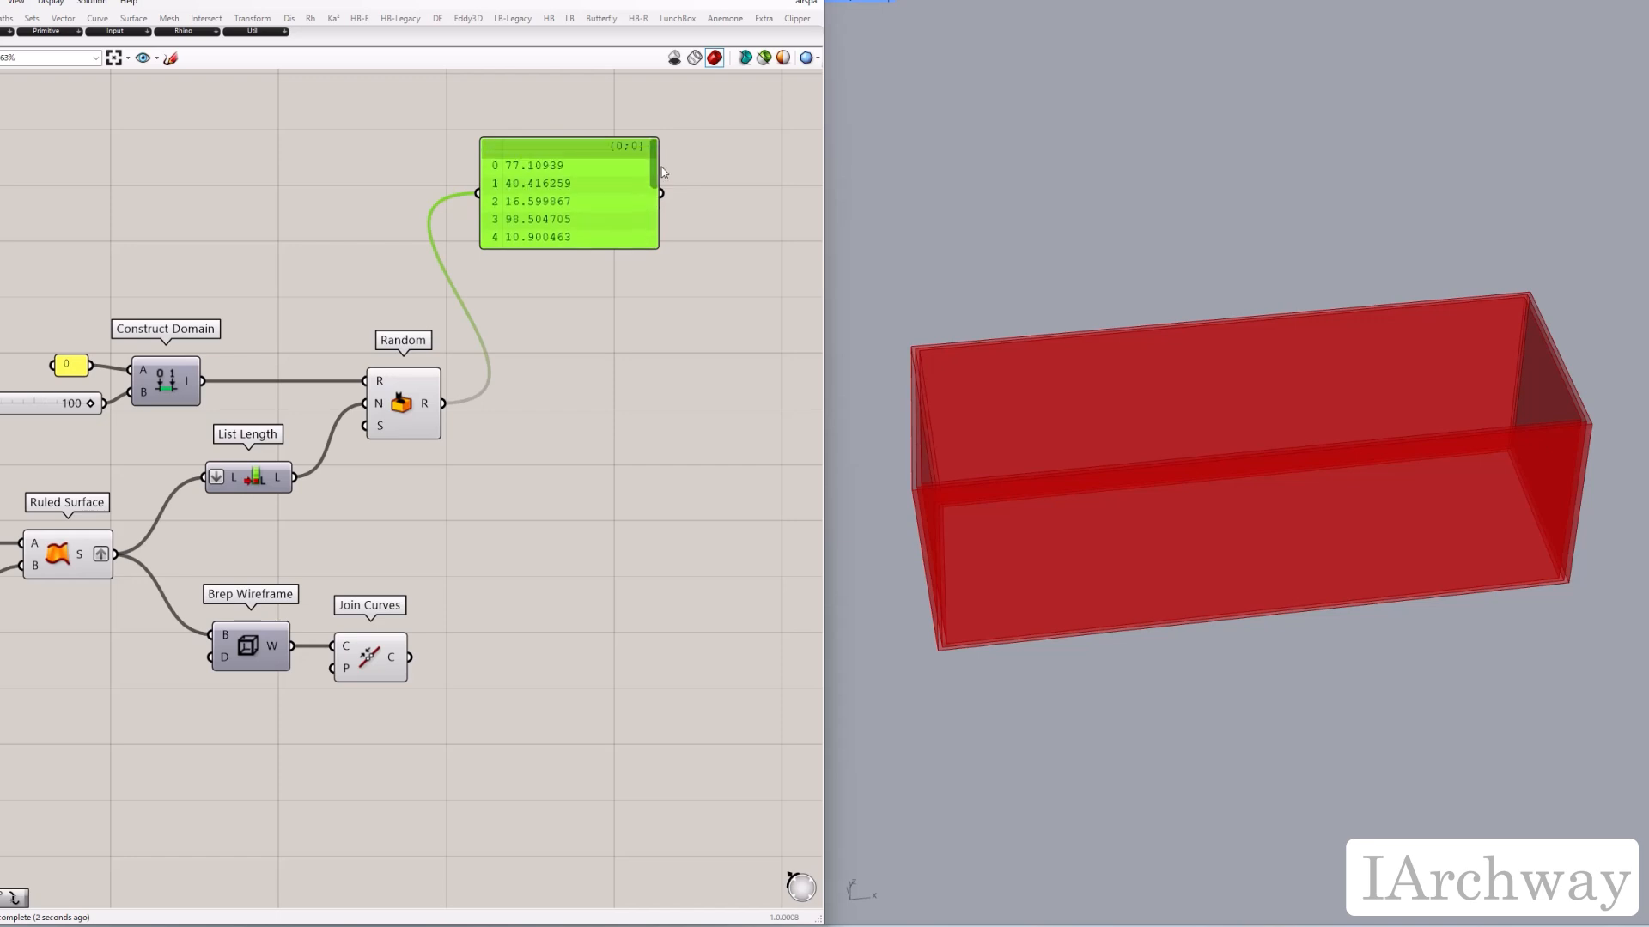
click(643, 338)
right_drag(627, 426, 592, 421)
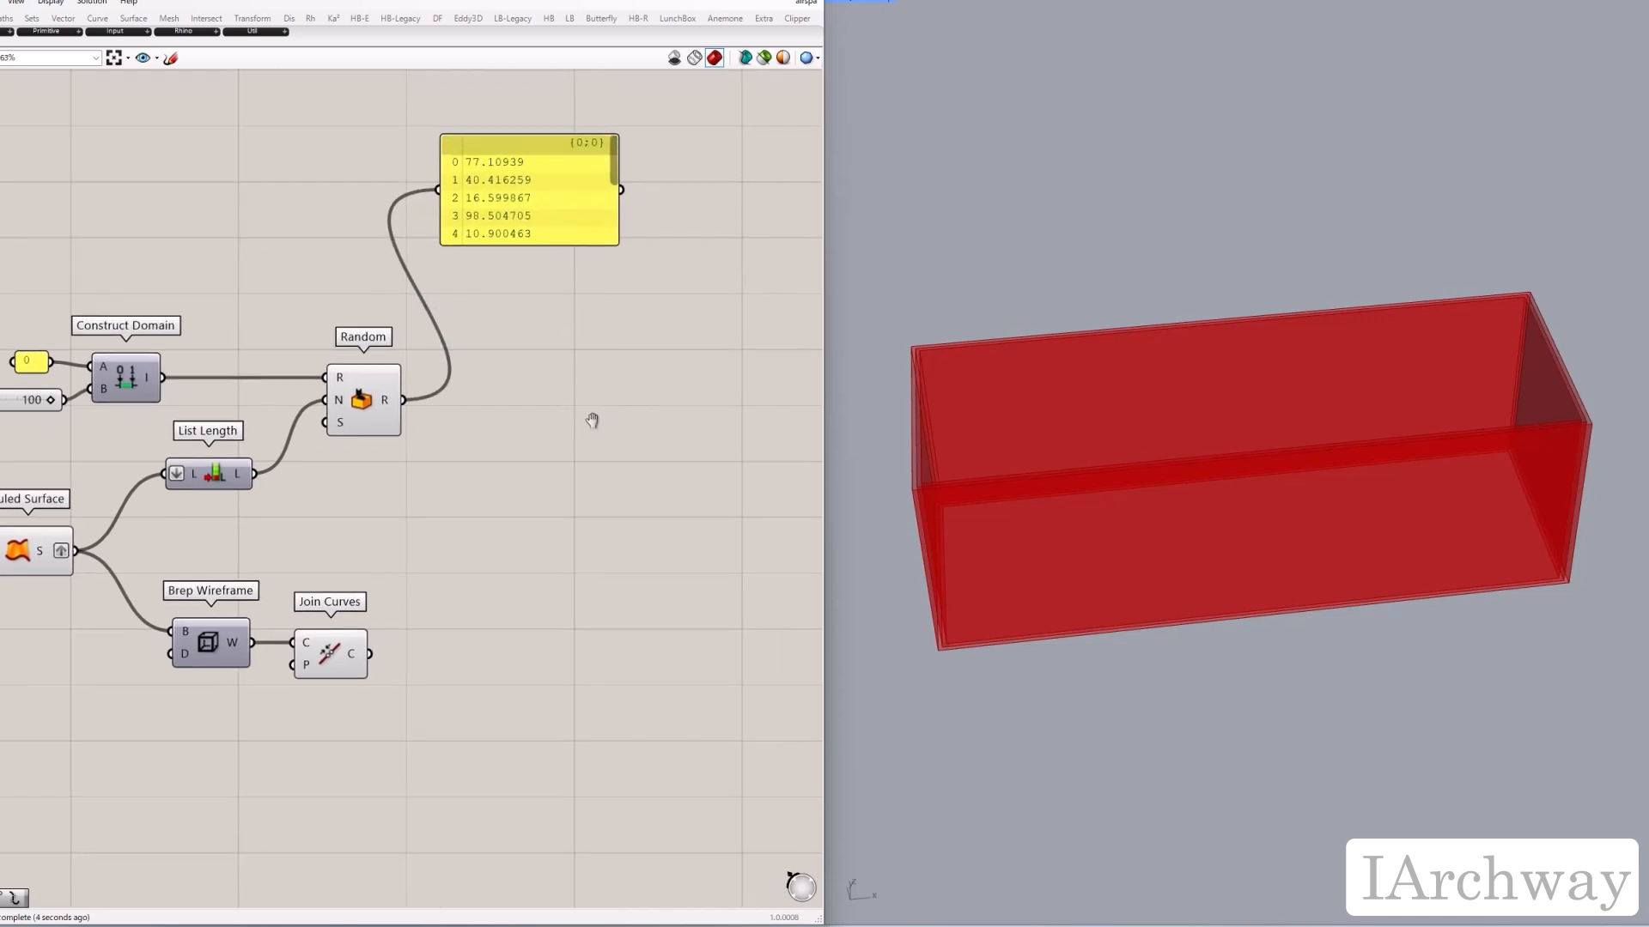
Step: Add an Integer parameter beside the Random component and graft its data
double_click(546, 429)
text(int)
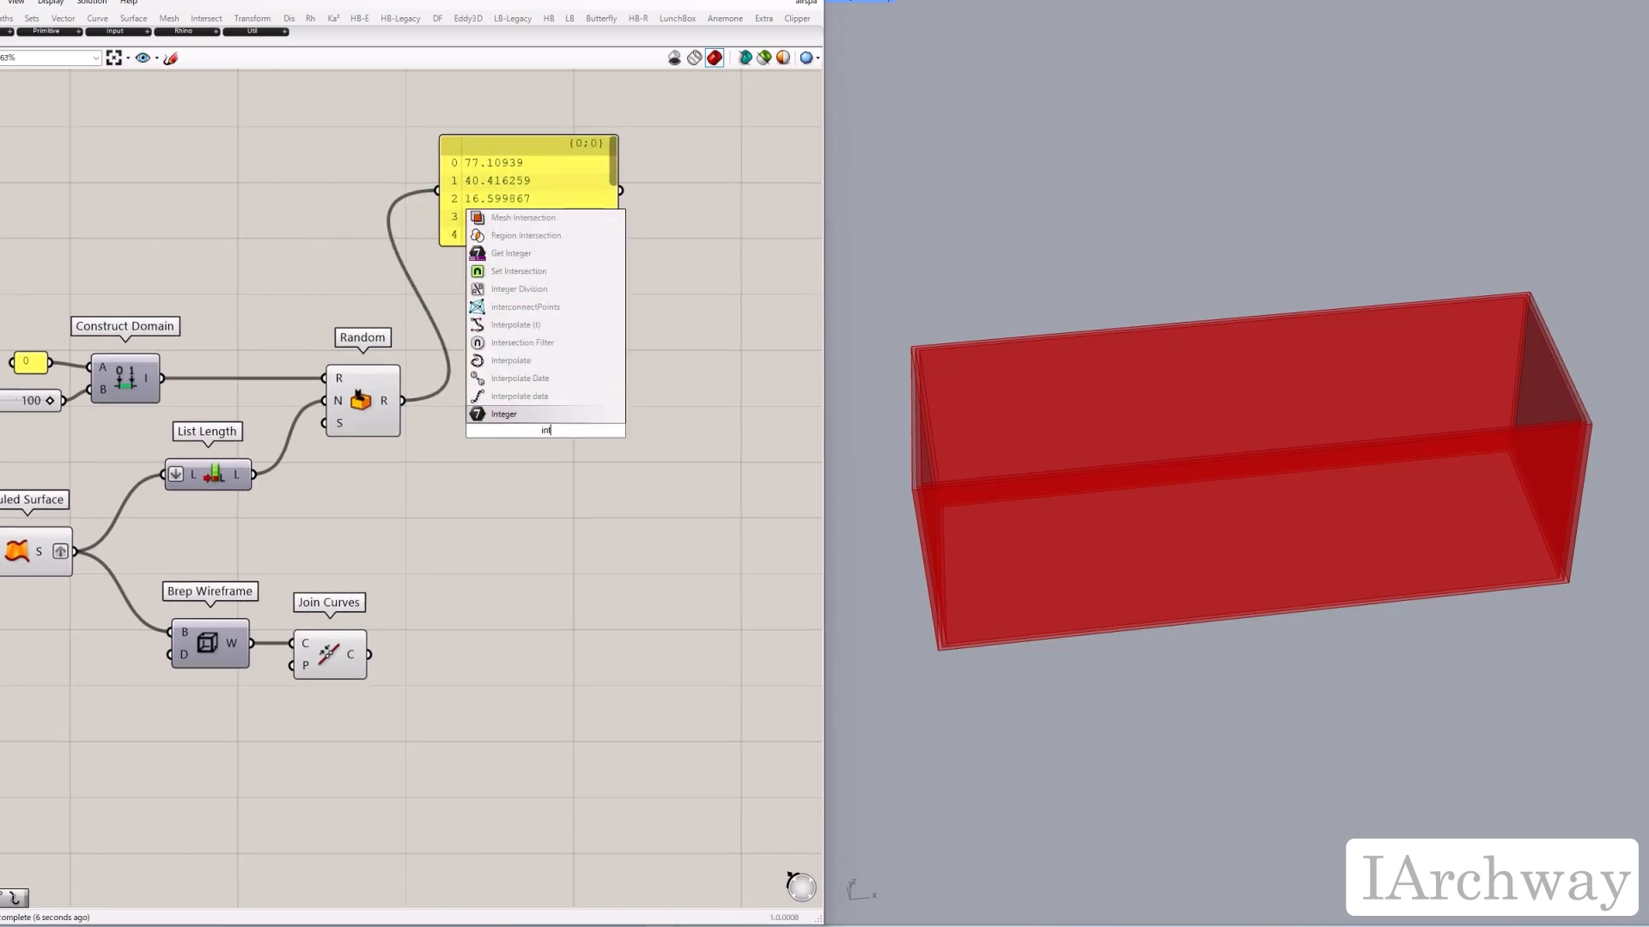
key(Return)
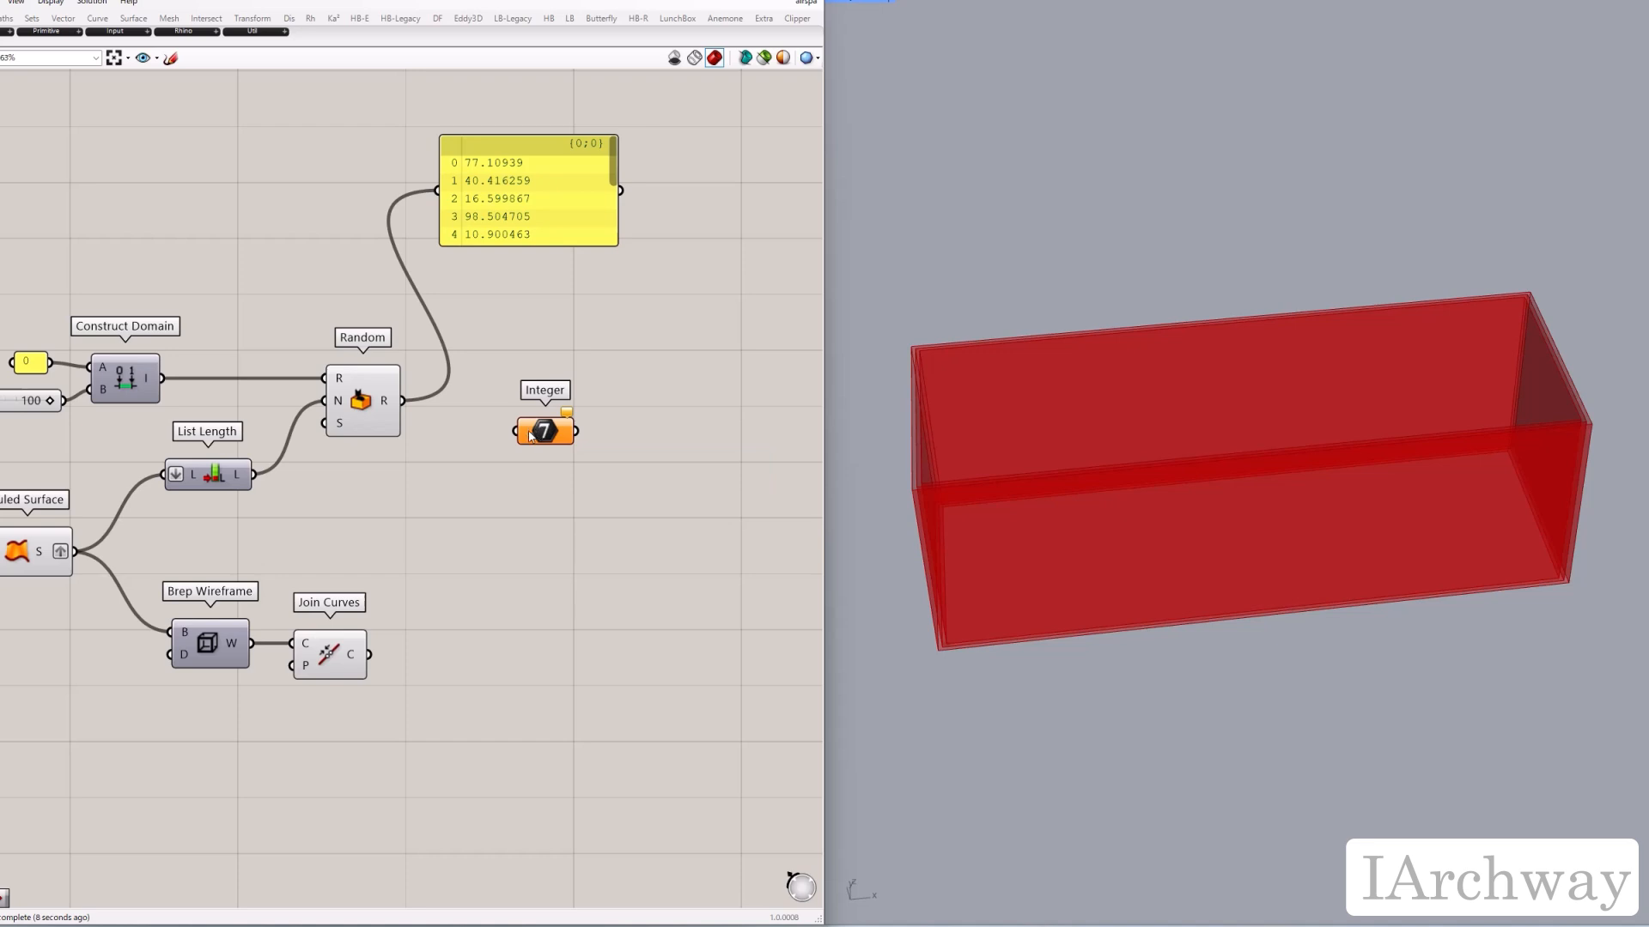
right_click(529, 435)
click(568, 548)
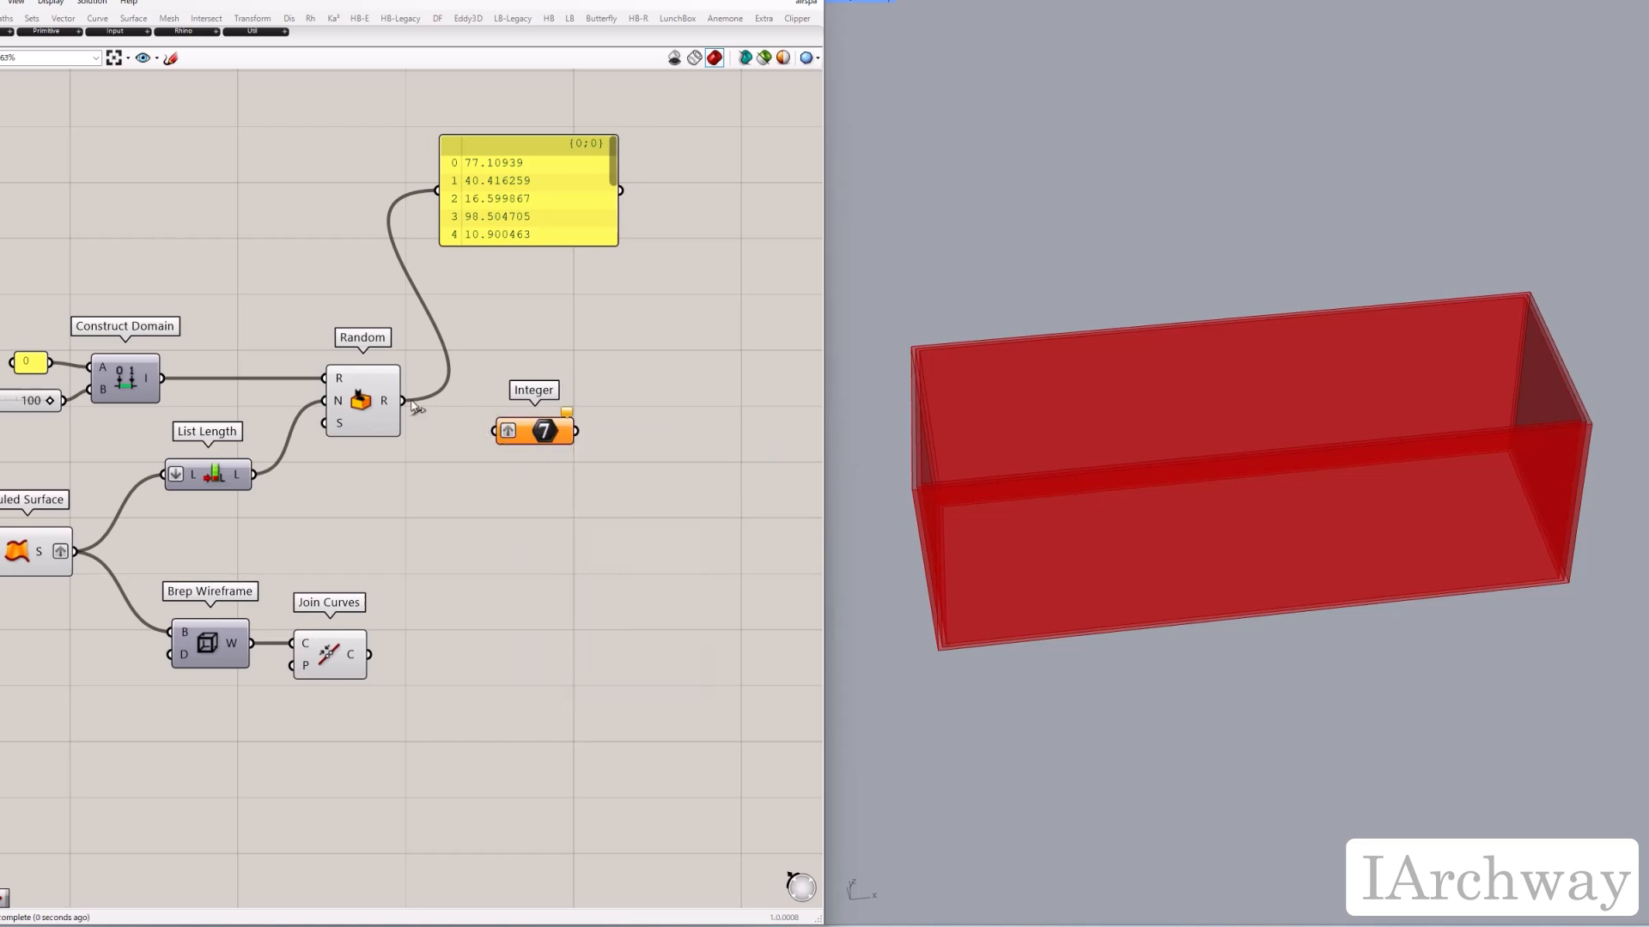
Step: Connect Random's output to the Integer parameter, feed the grafted integers into the panel, and review the listed values
drag(404, 401, 613, 186)
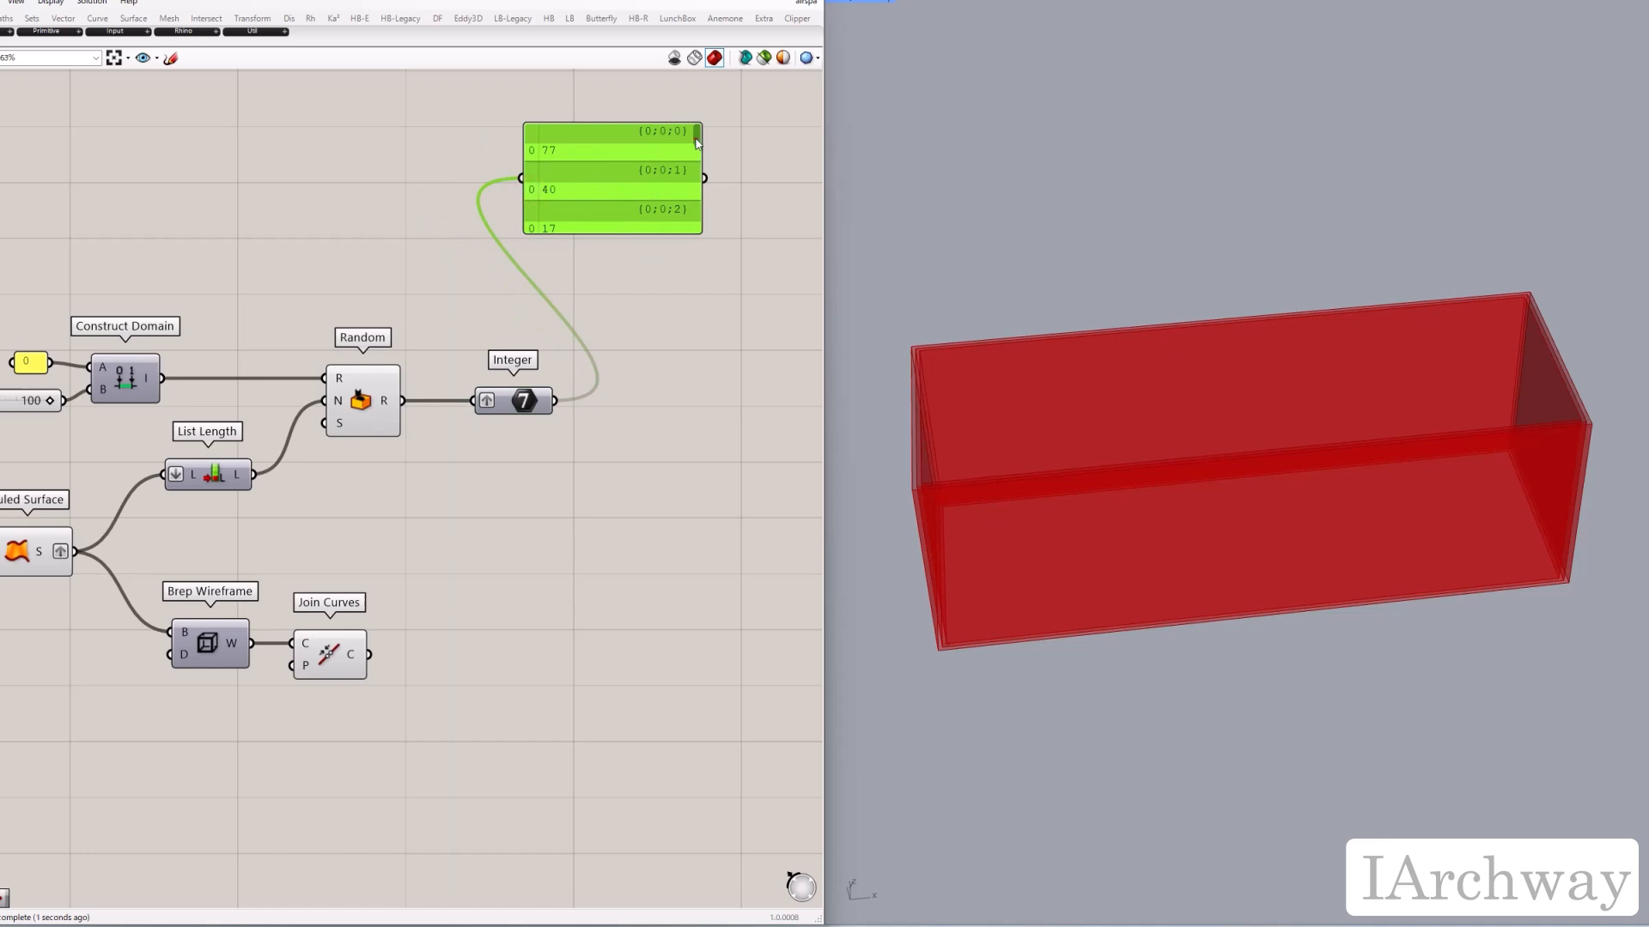
scroll(696, 142, down, 5)
right_drag(680, 316, 619, 332)
Step: Add a Populate 2D component beyond the Integer parameter and connect the integers to its S input
double_click(637, 438)
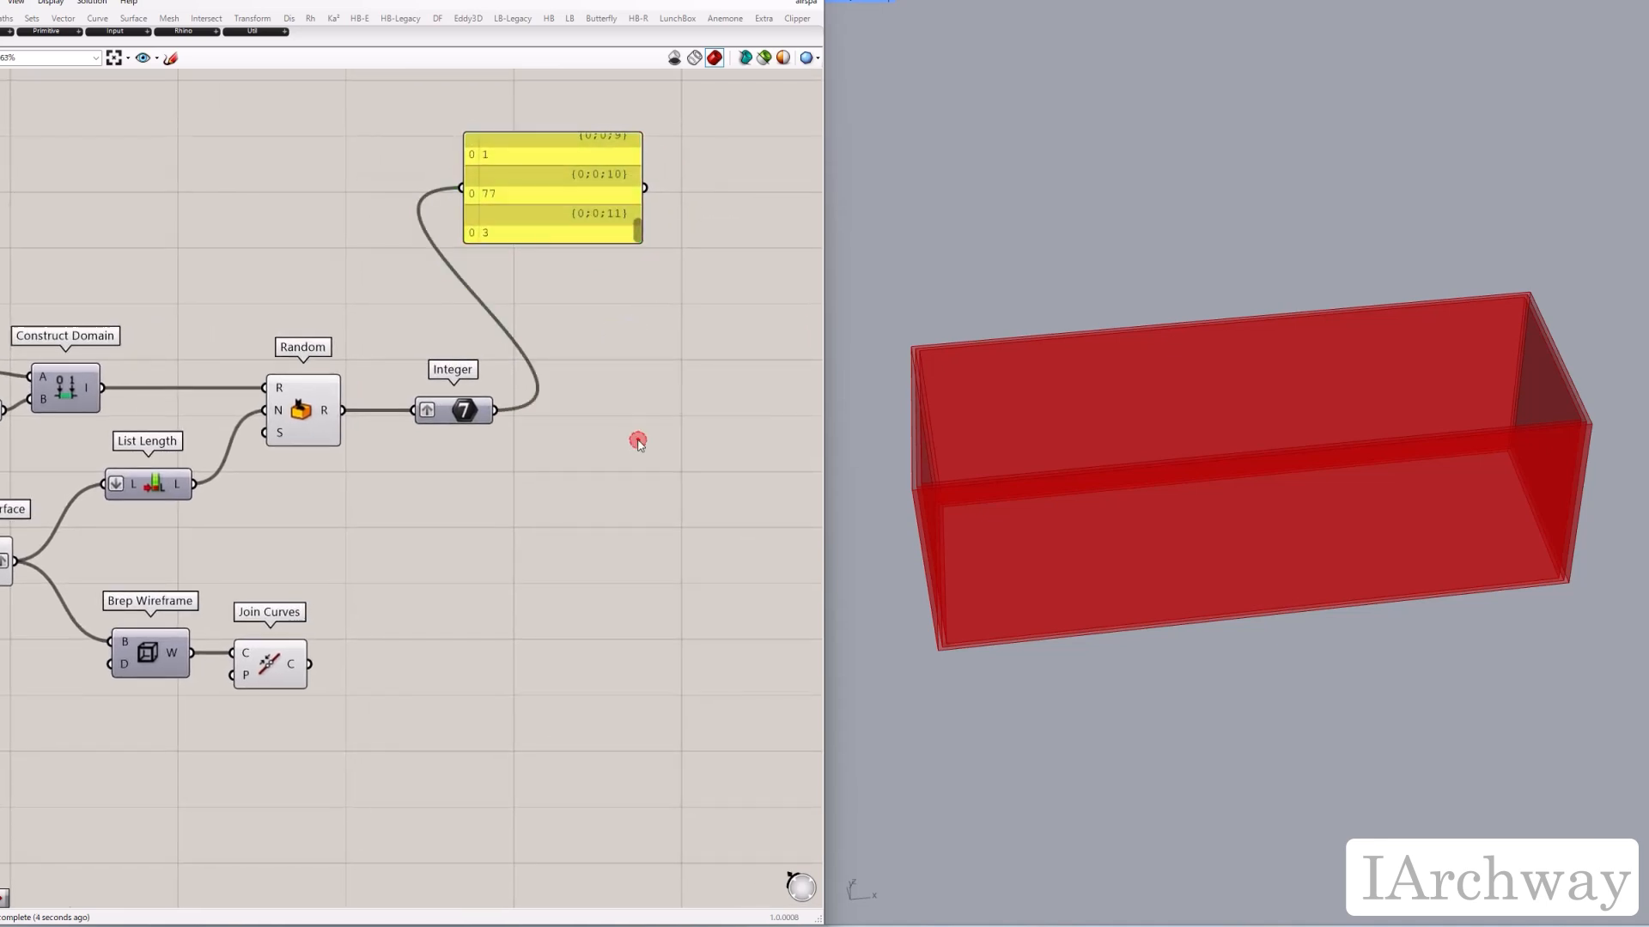
text(populate)
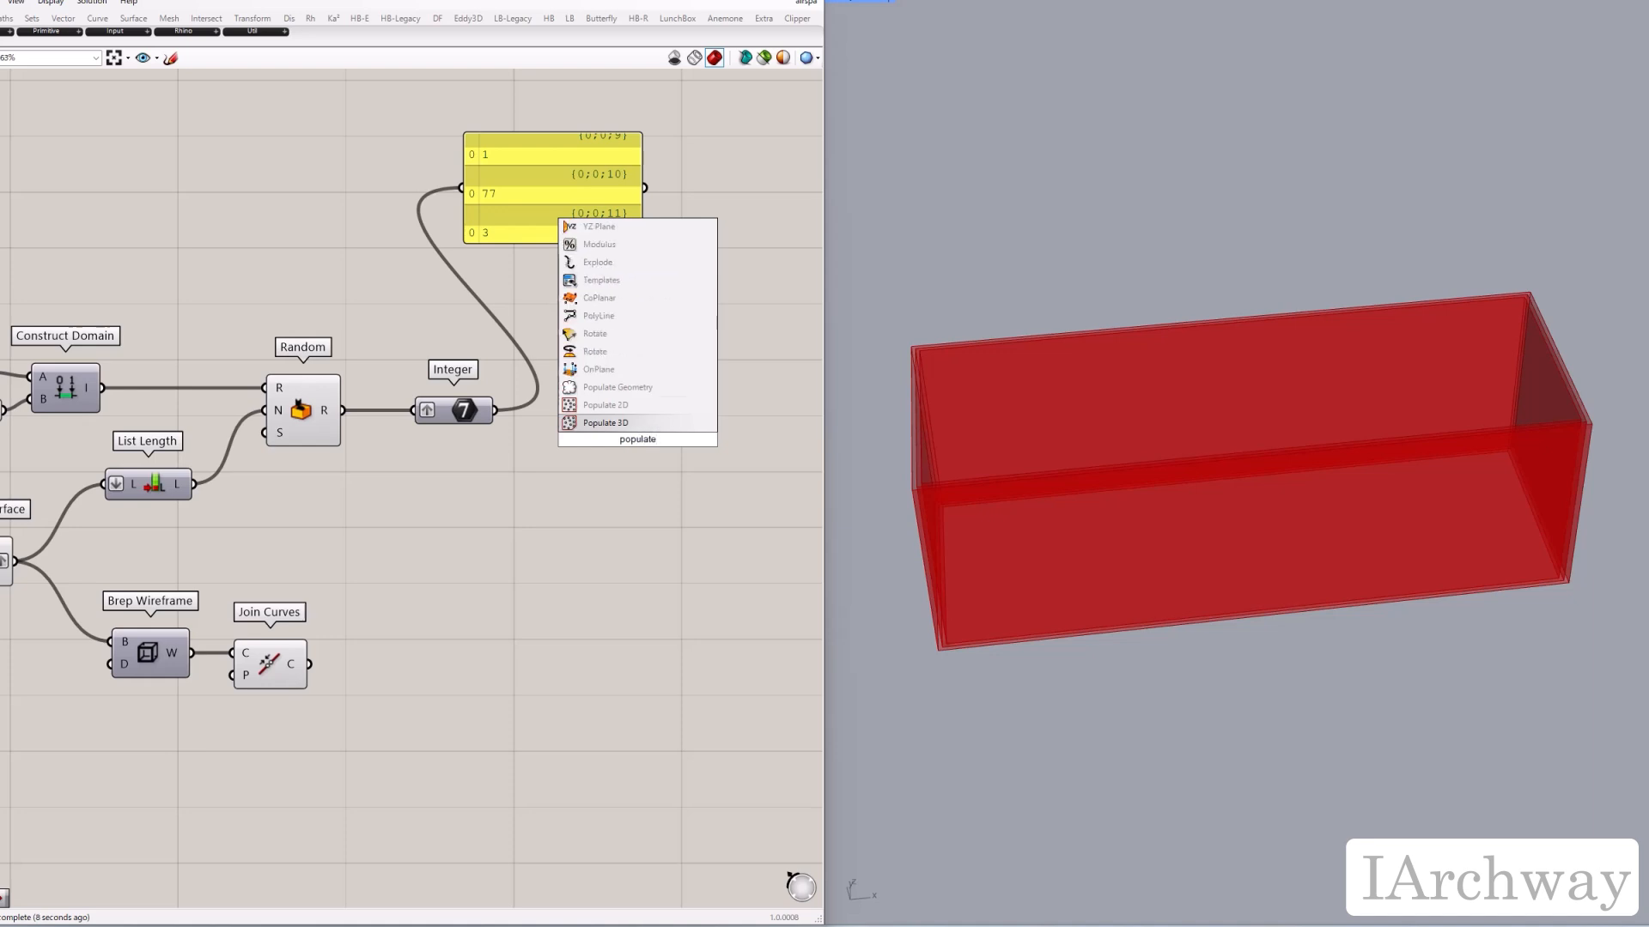
key(Up)
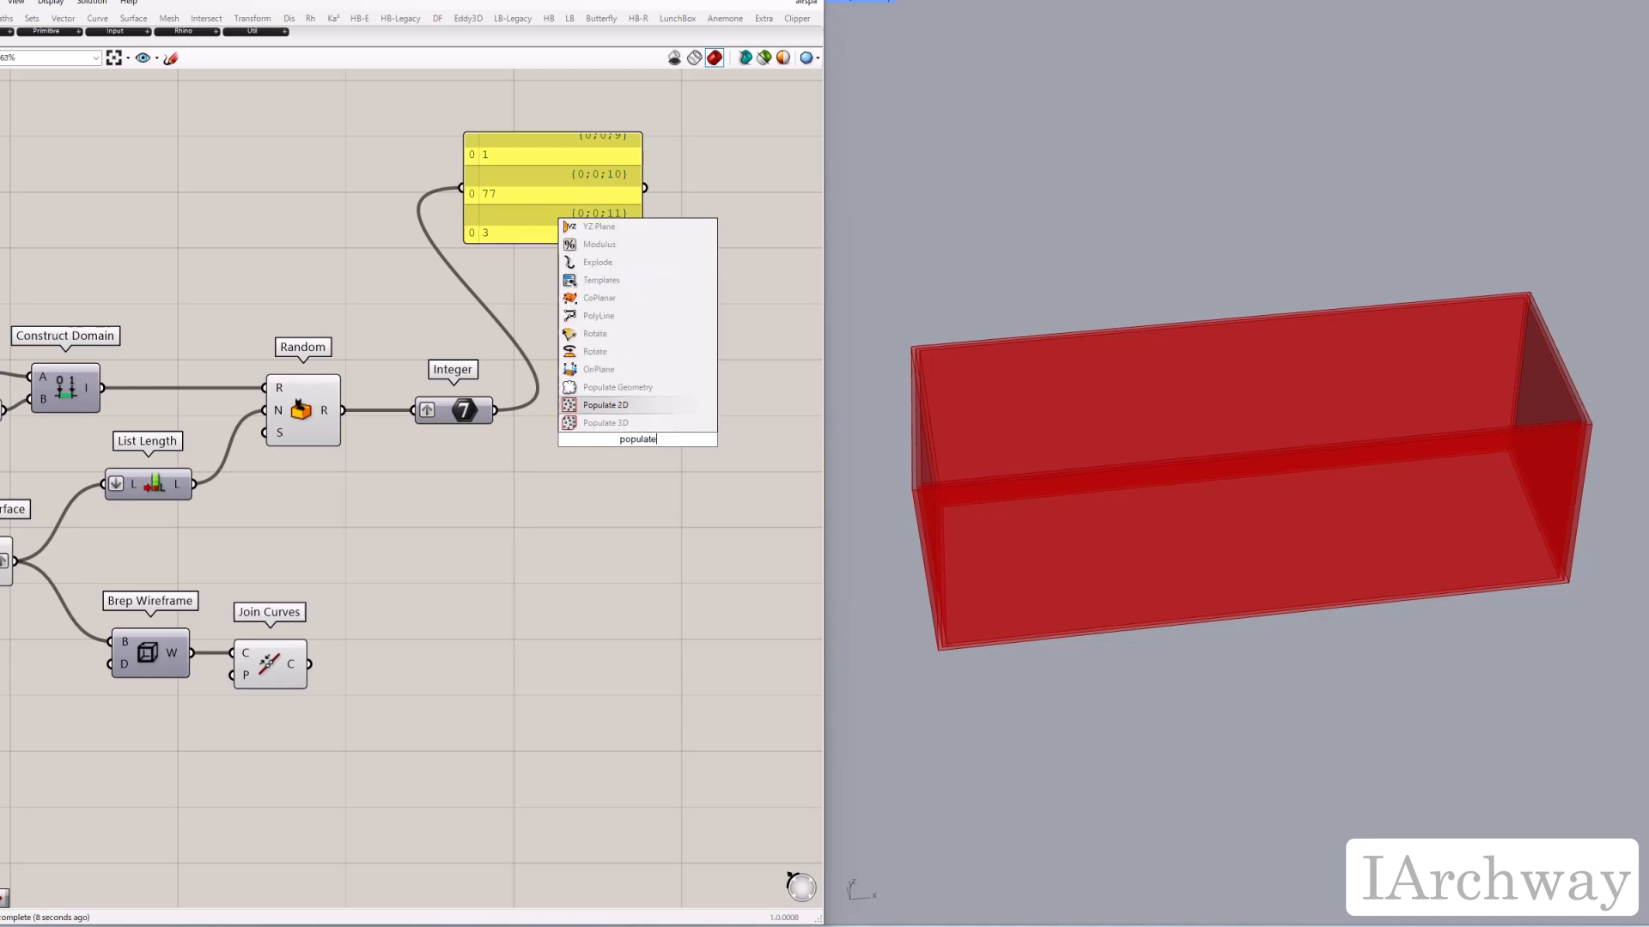
key(Return)
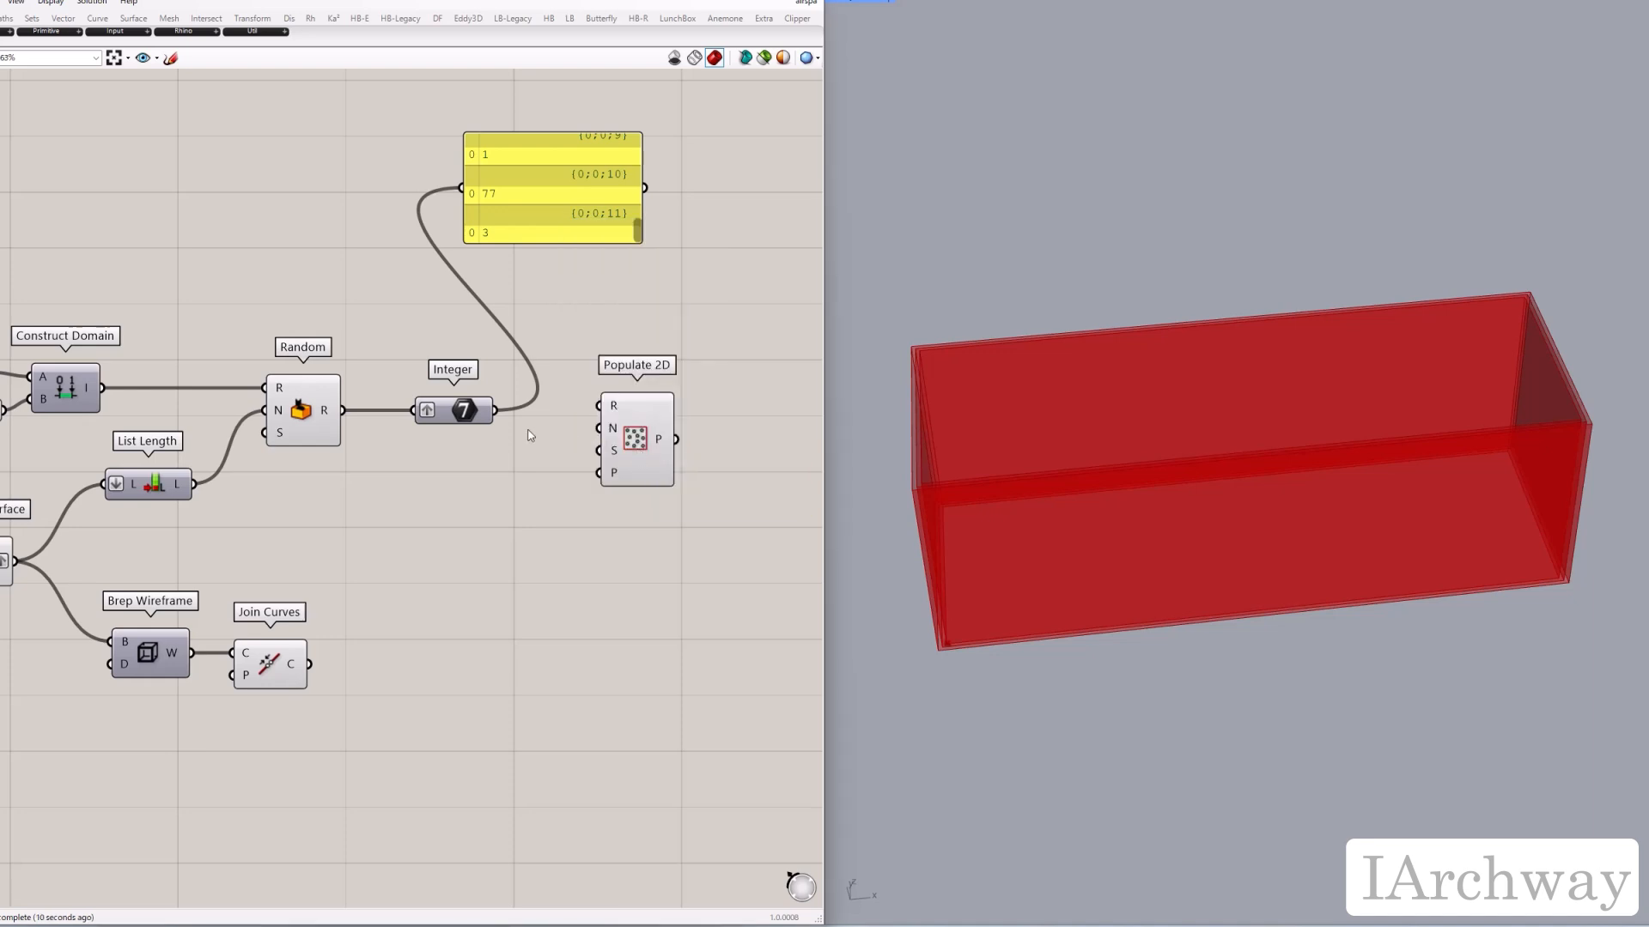
drag(496, 413, 653, 354)
Step: Delete the integer value panel and connect the Ruled Surface output to Populate 2D's R input
right_drag(626, 511, 662, 581)
click(615, 294)
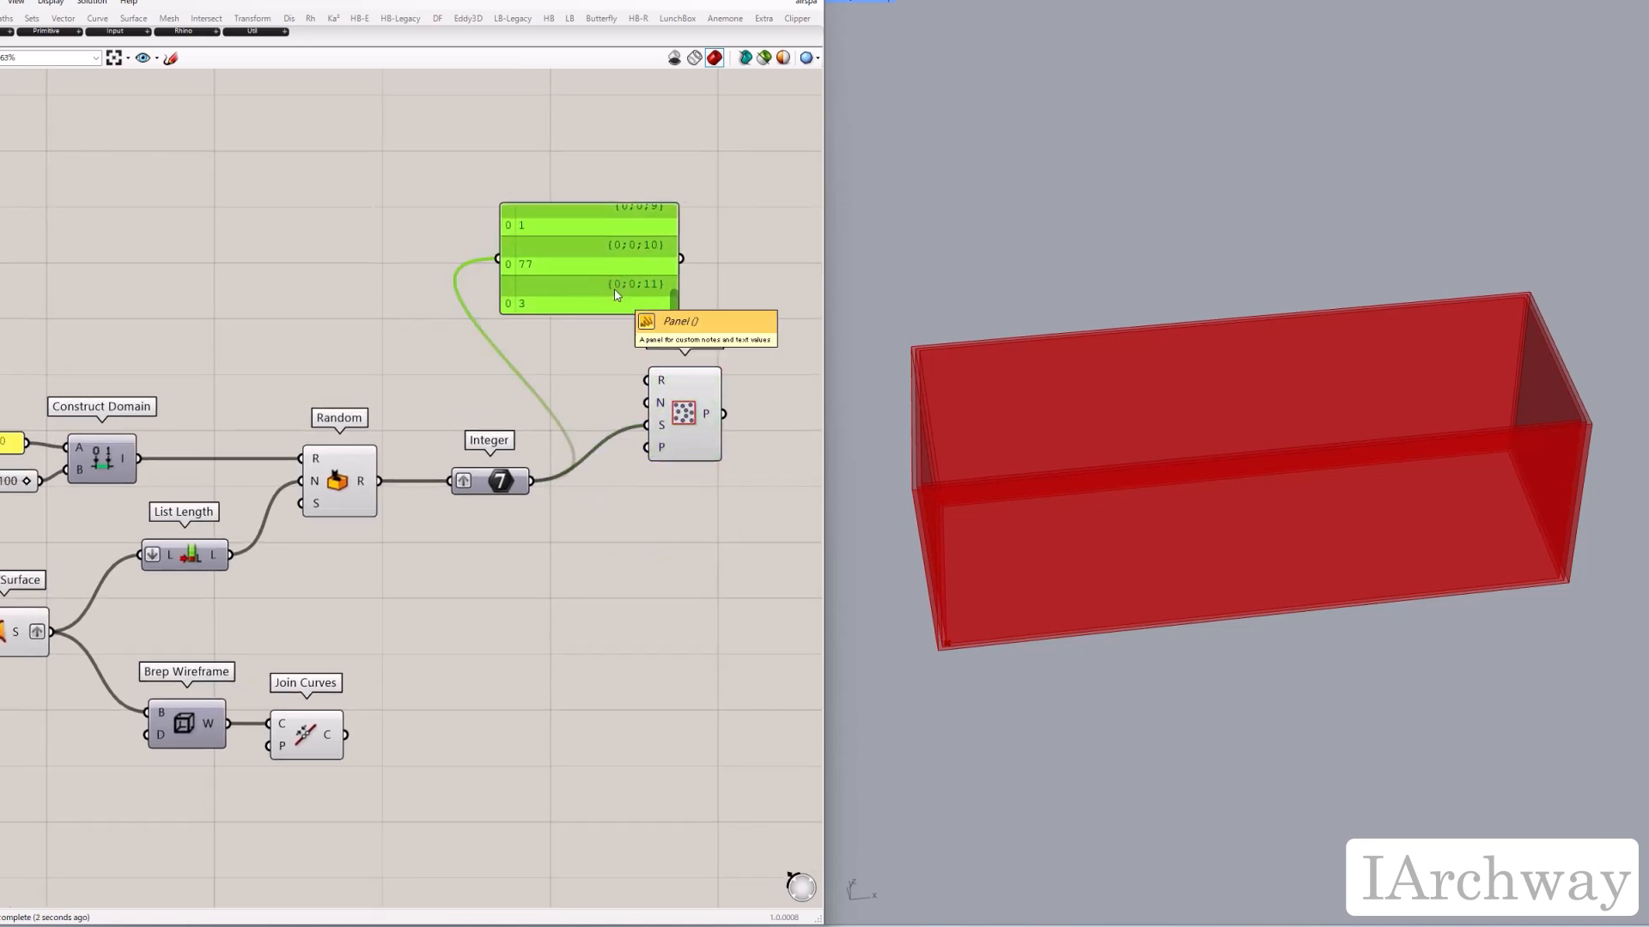
key(Delete)
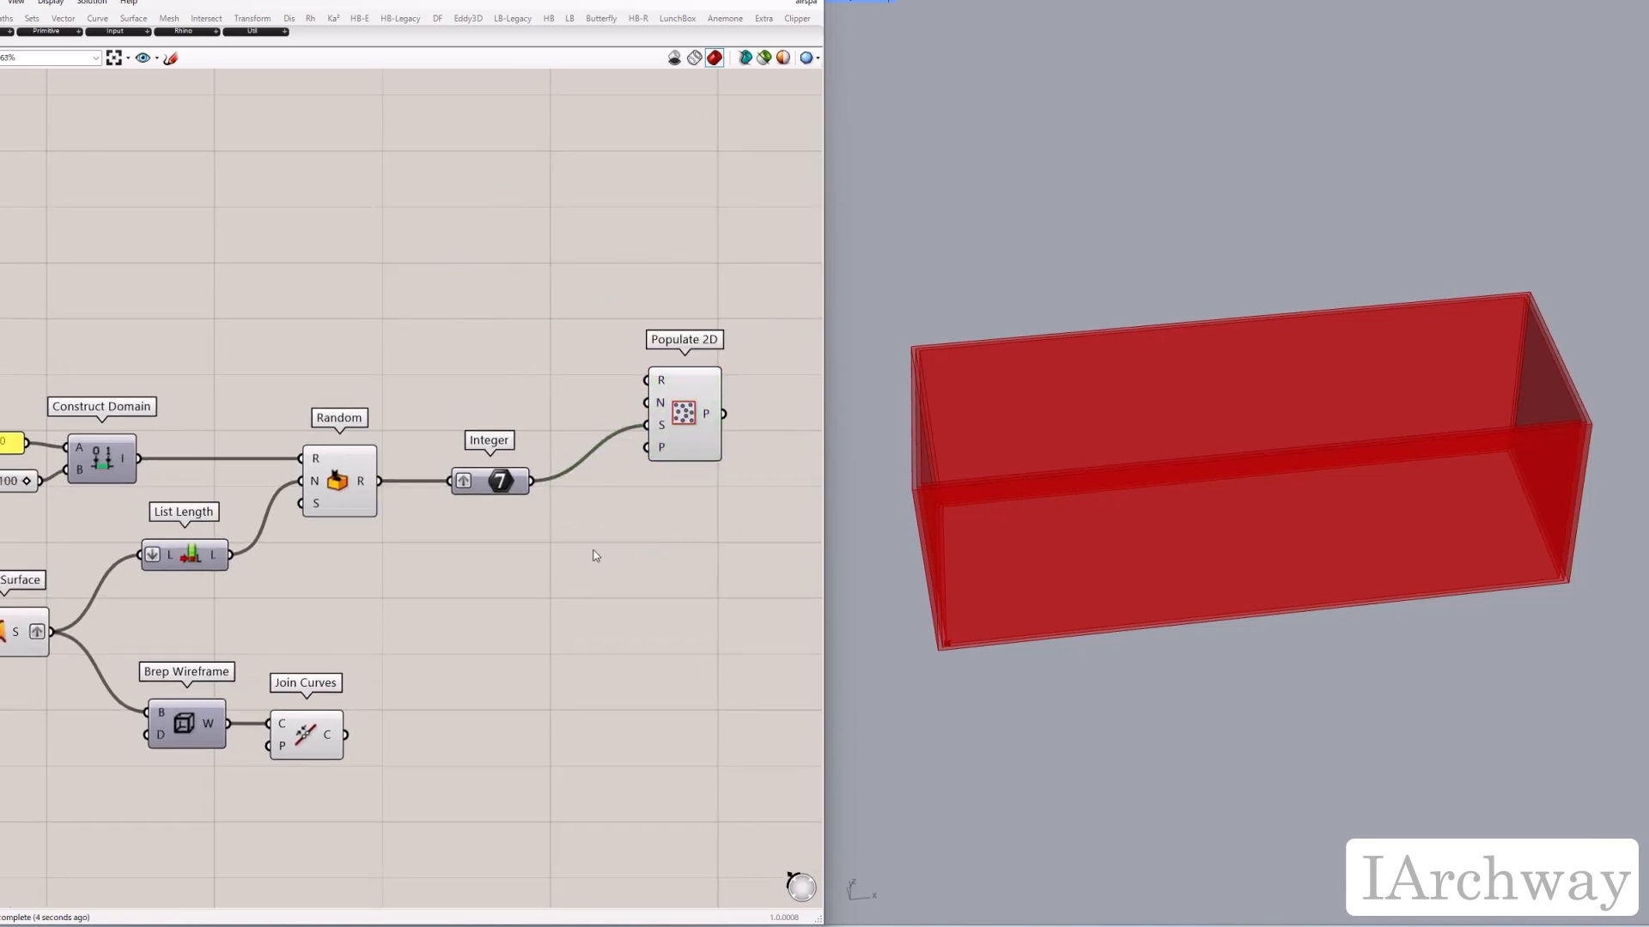
right_drag(497, 546, 534, 541)
drag(90, 634, 680, 375)
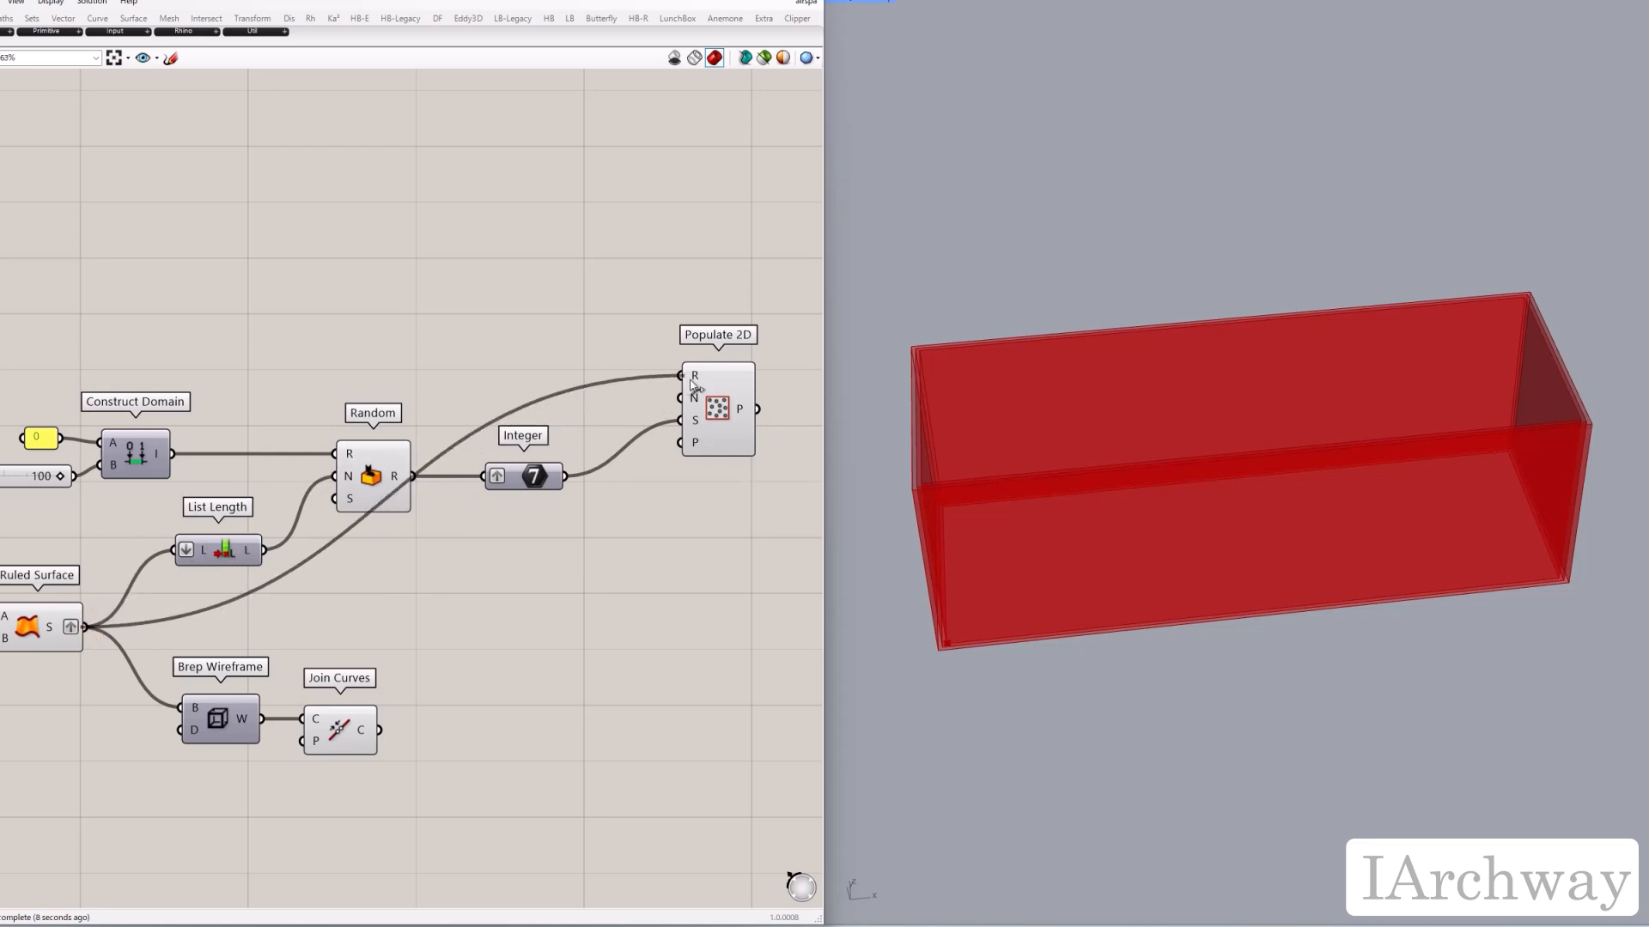
Step: Add a number slider of 100 and connect it to Populate 2D's N input
double_click(543, 334)
text(100)
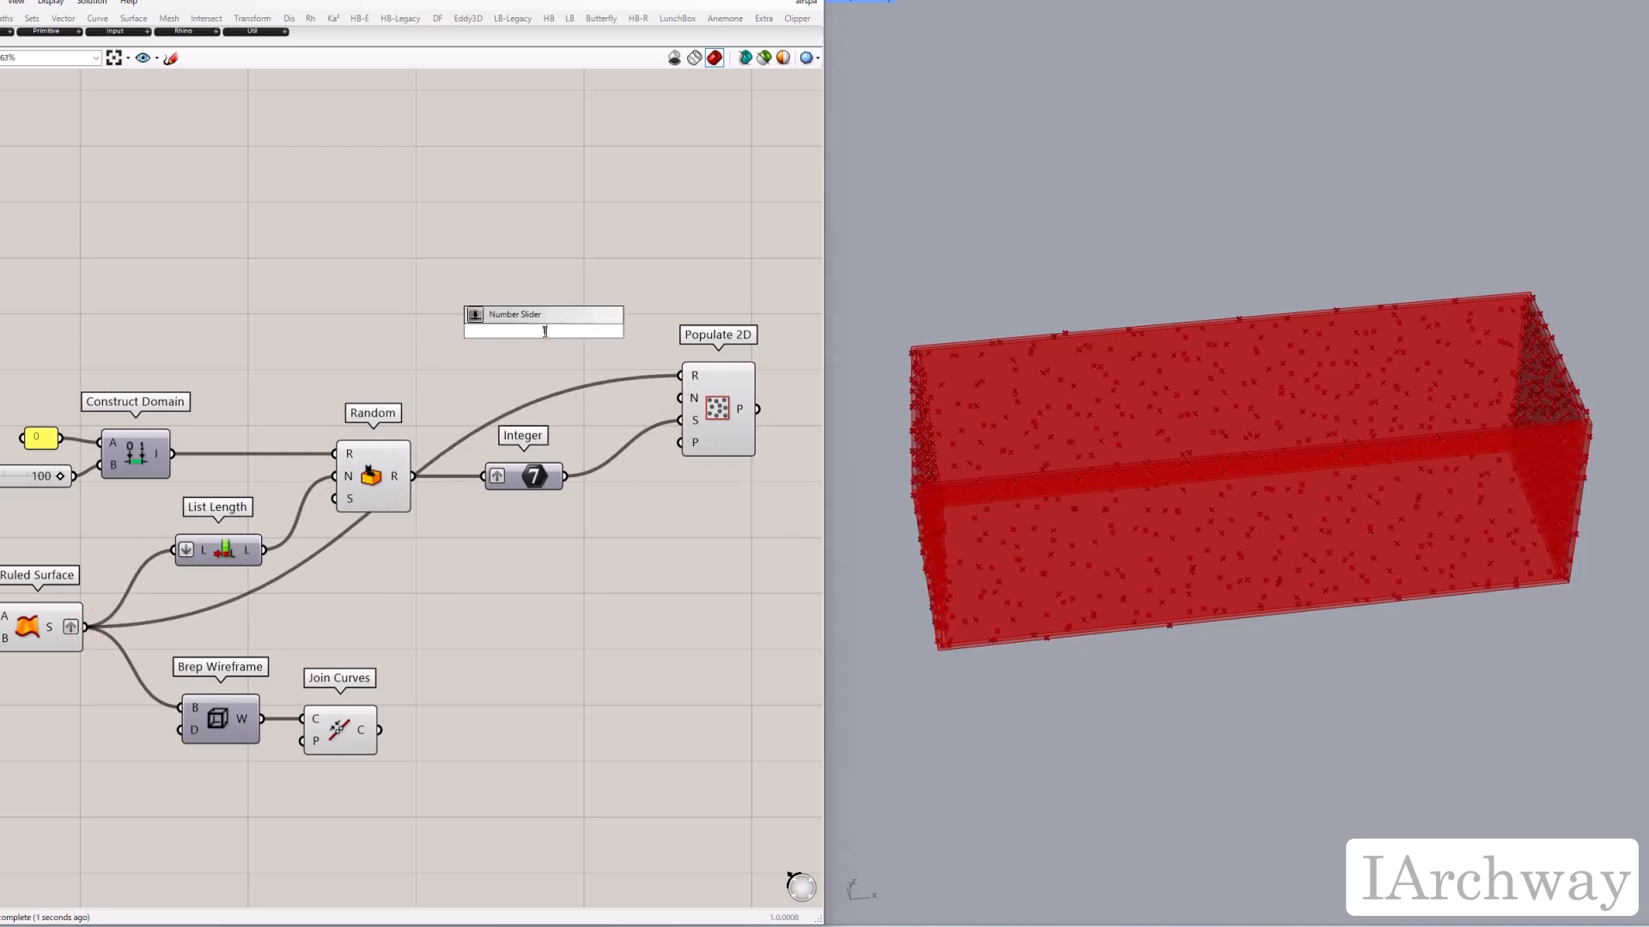
key(Return)
drag(543, 331, 538, 398)
drag(668, 400, 679, 398)
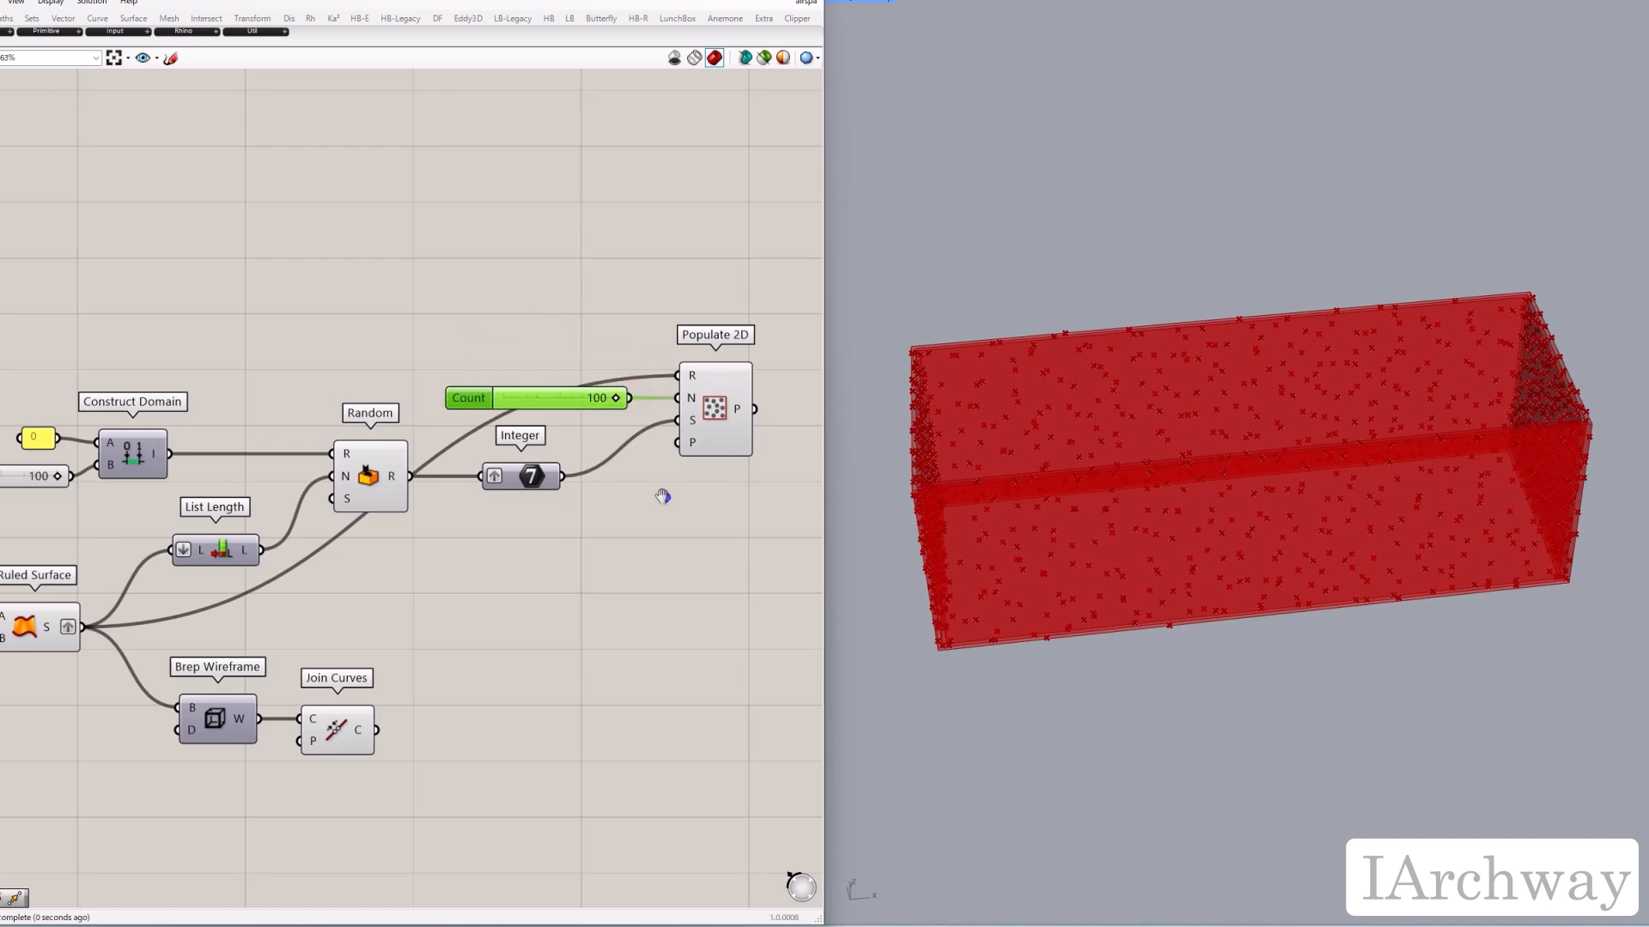
right_drag(662, 492, 589, 483)
click(709, 431)
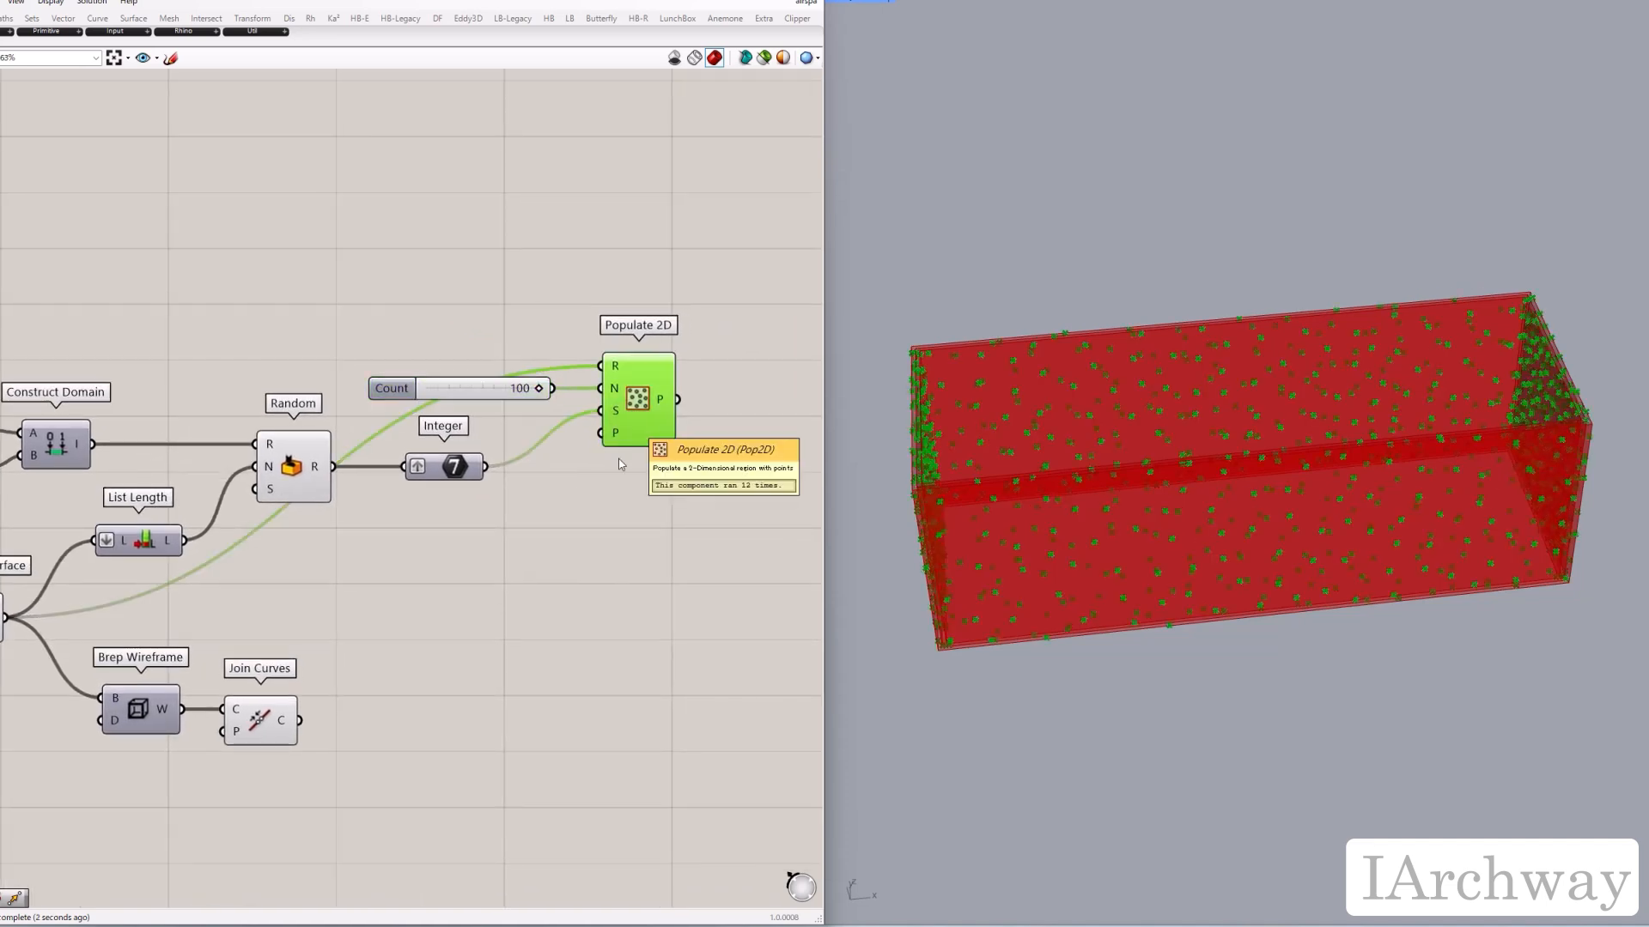
Step: Turn off the preview of the Random and Integer components
drag(552, 596, 258, 404)
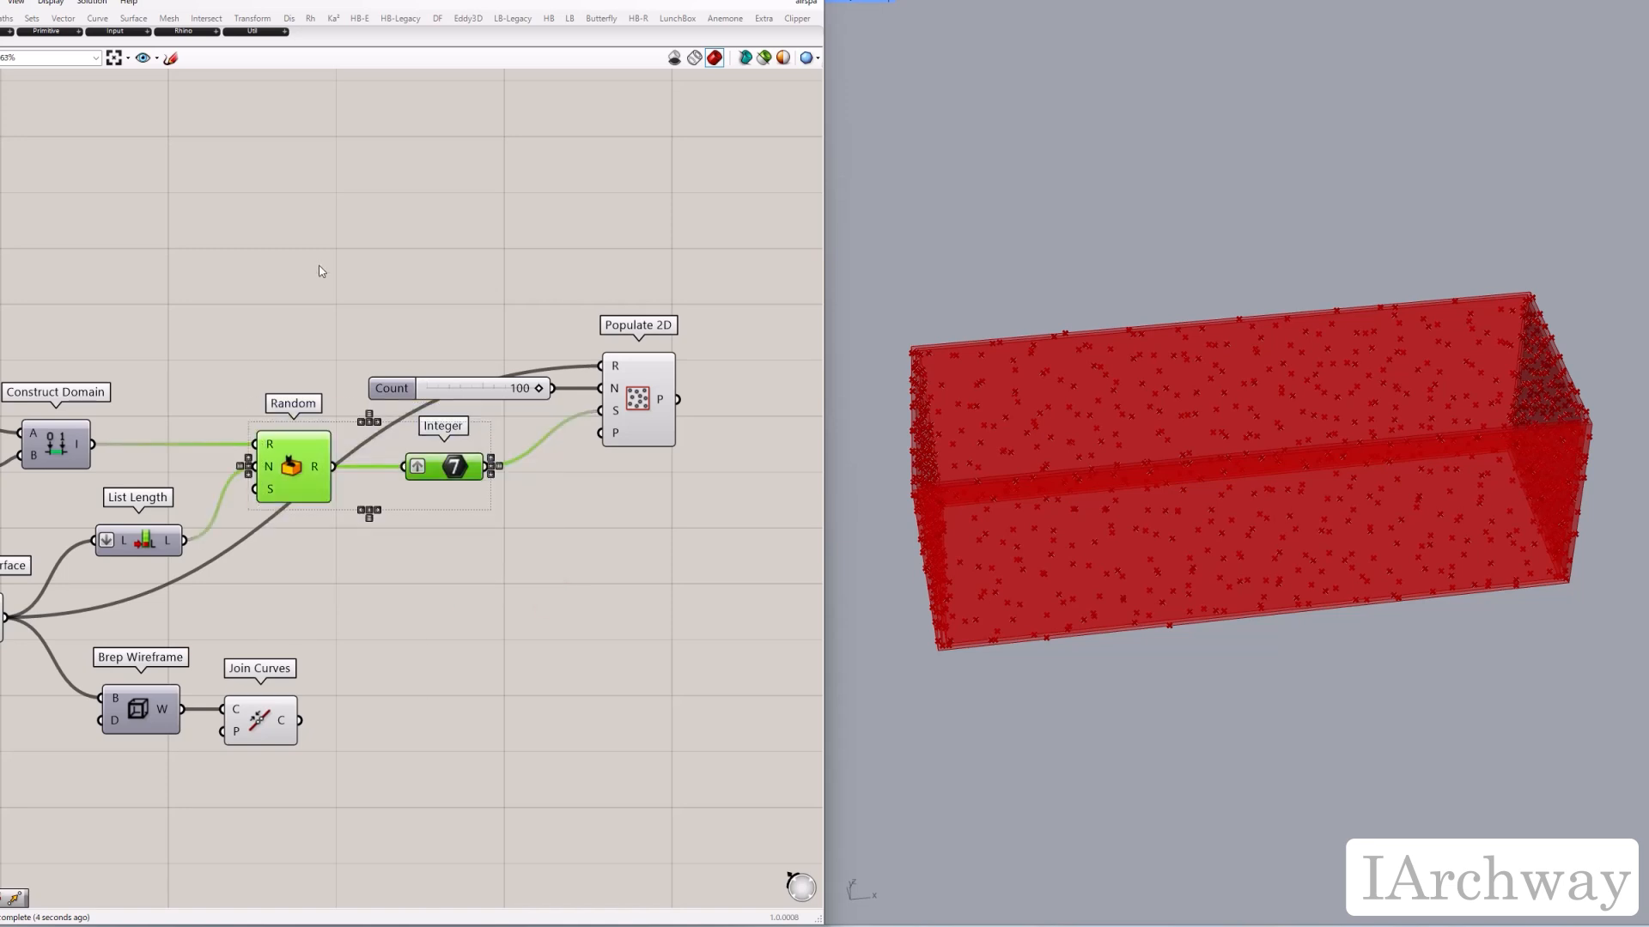
right_click(321, 269)
click(346, 288)
right_drag(646, 479, 600, 468)
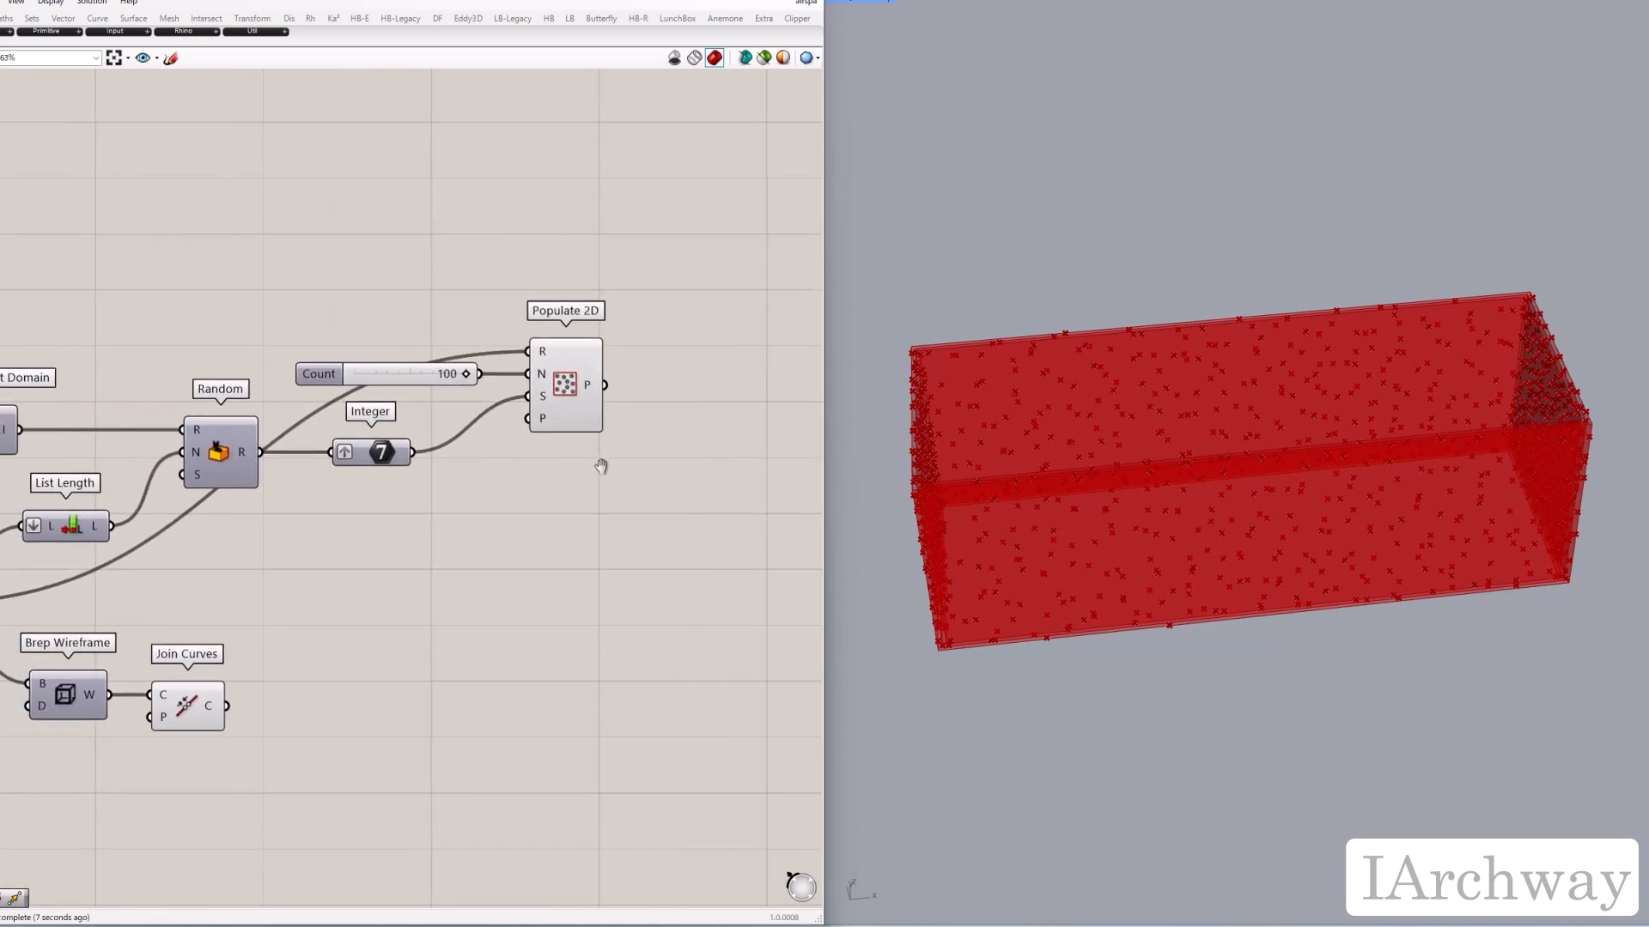
Step: Add a Voronoi component below Populate 2D and connect the populated points to its P input
double_click(581, 529)
text(voro)
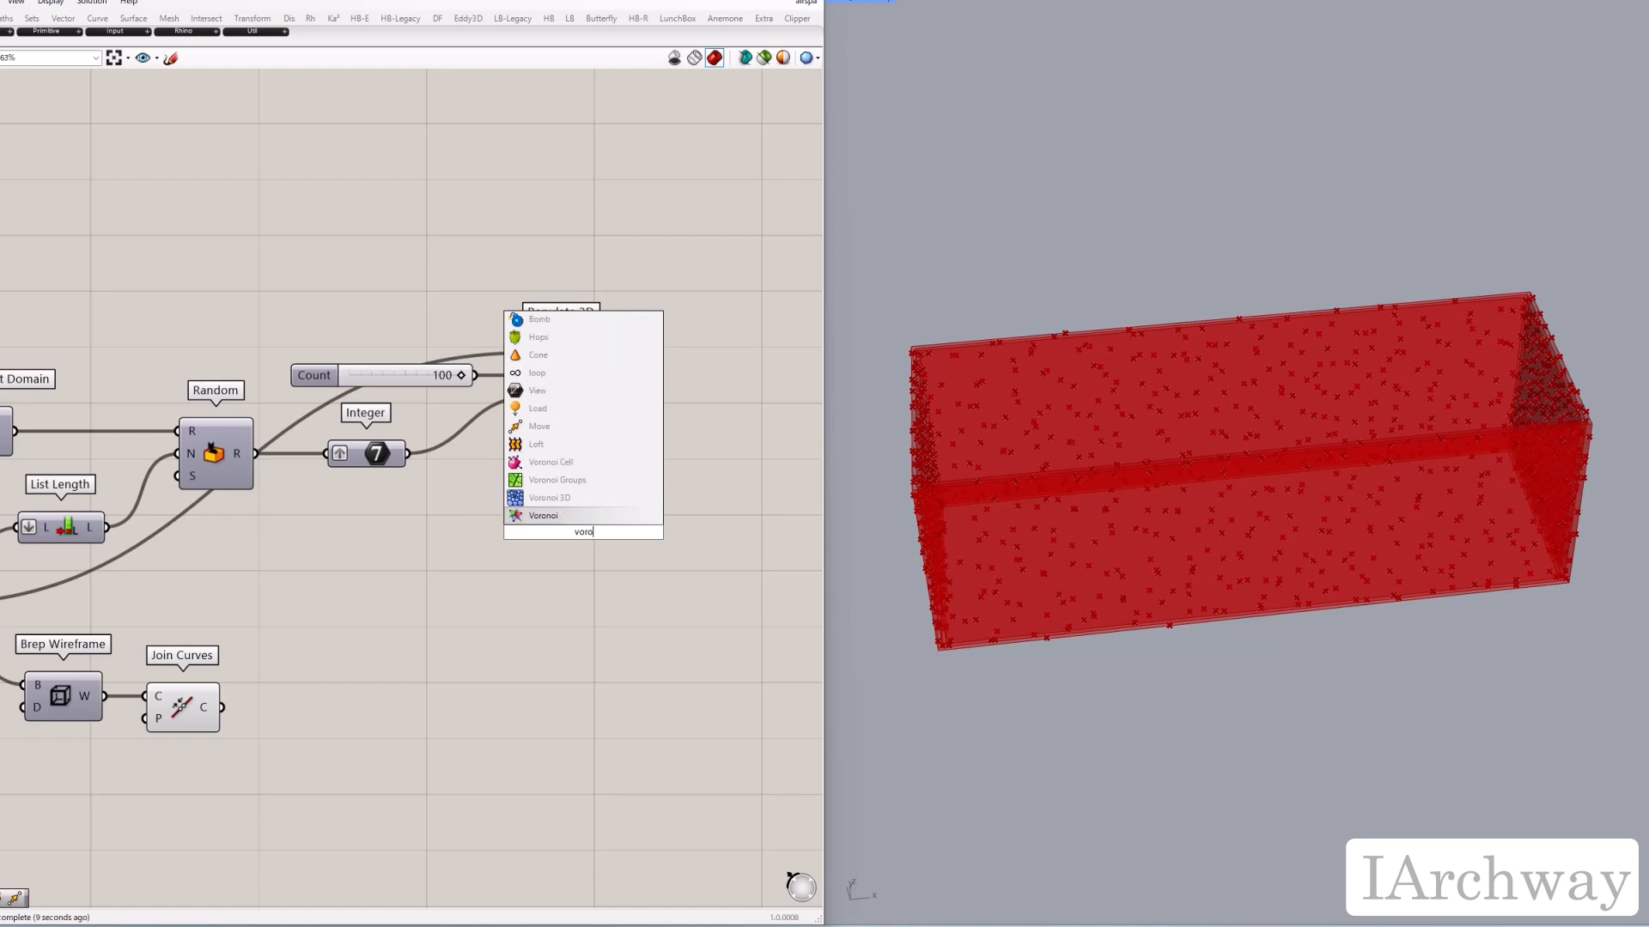
key(Return)
drag(587, 530, 649, 582)
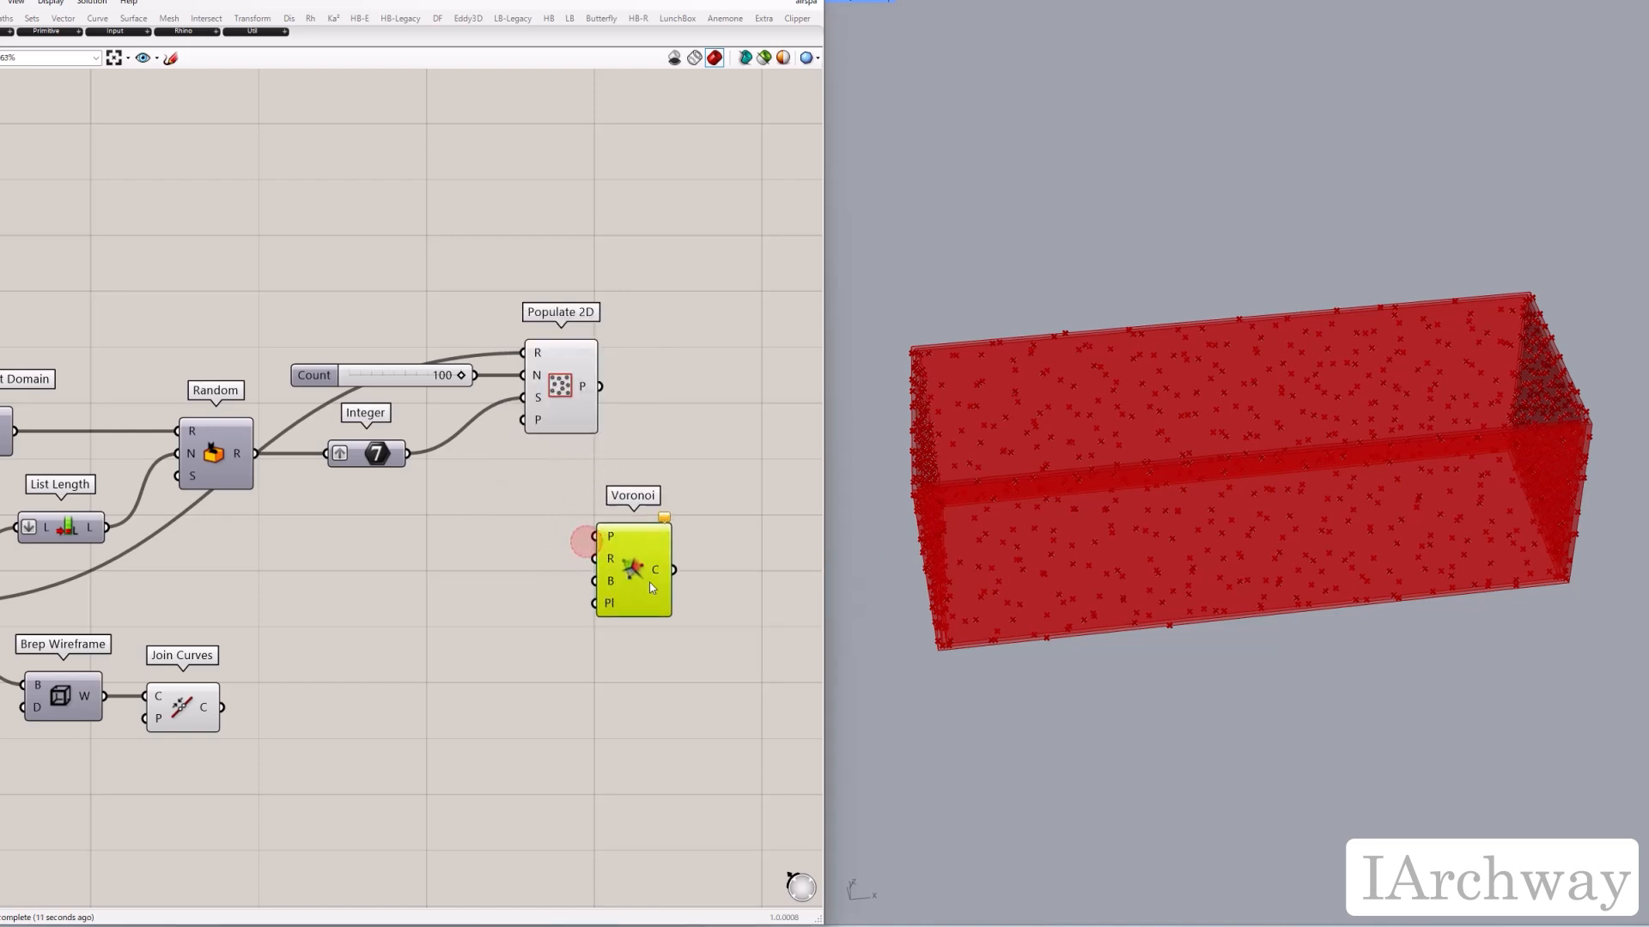
scroll(515, 541, down, 1)
right_drag(508, 537, 474, 522)
click(574, 459)
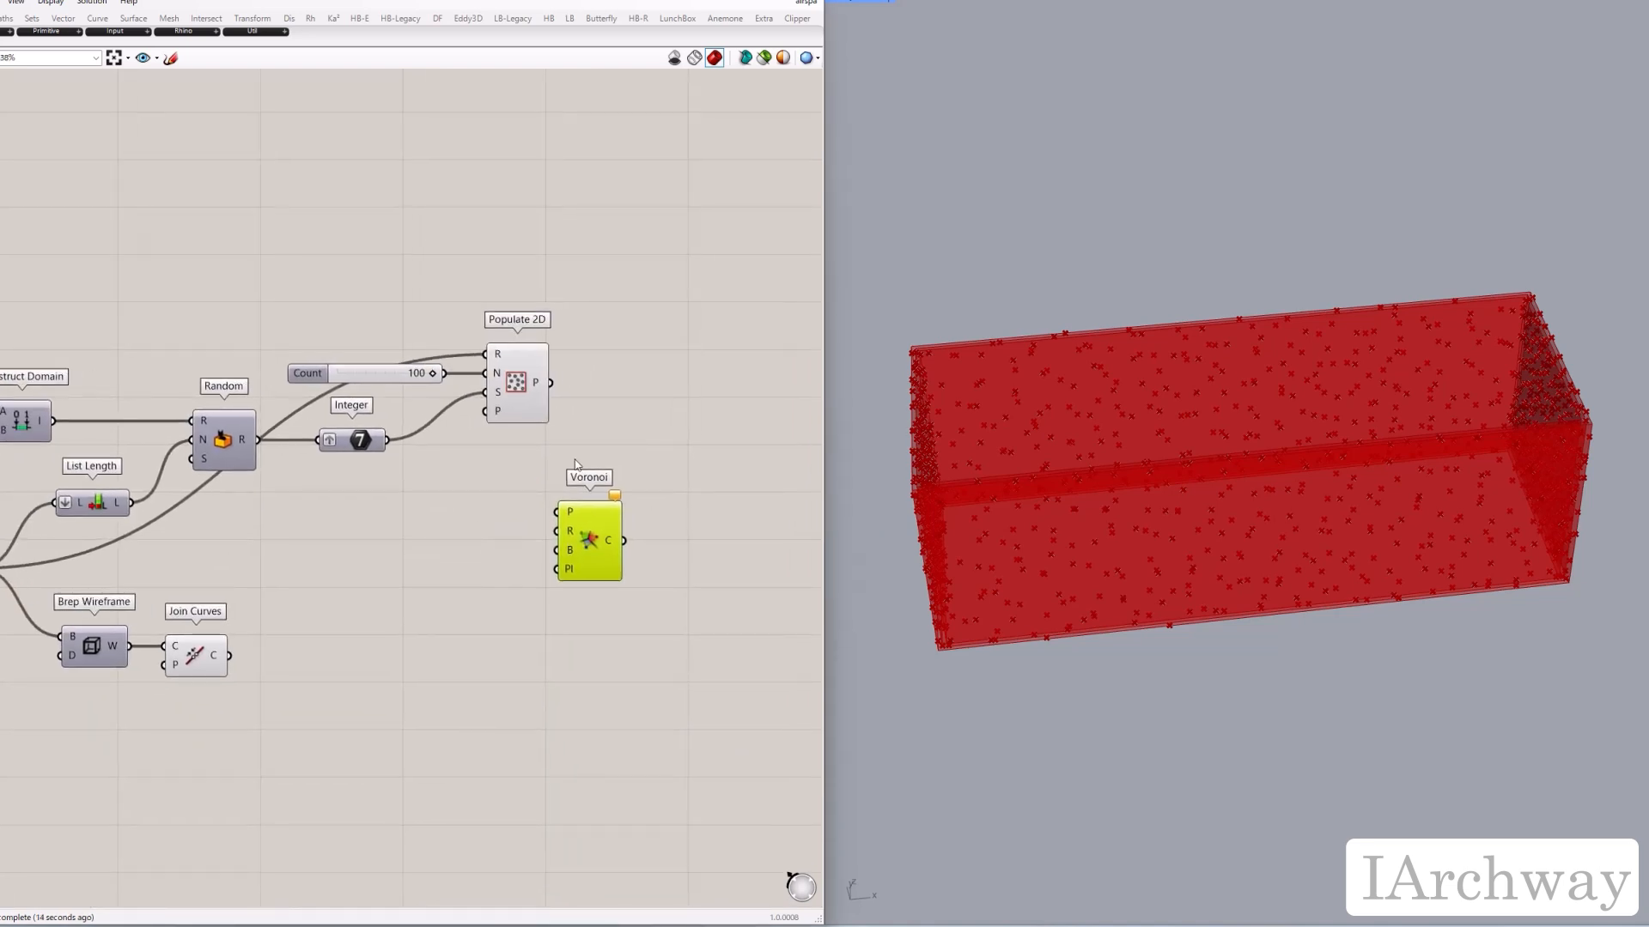
drag(584, 521, 627, 521)
click(624, 431)
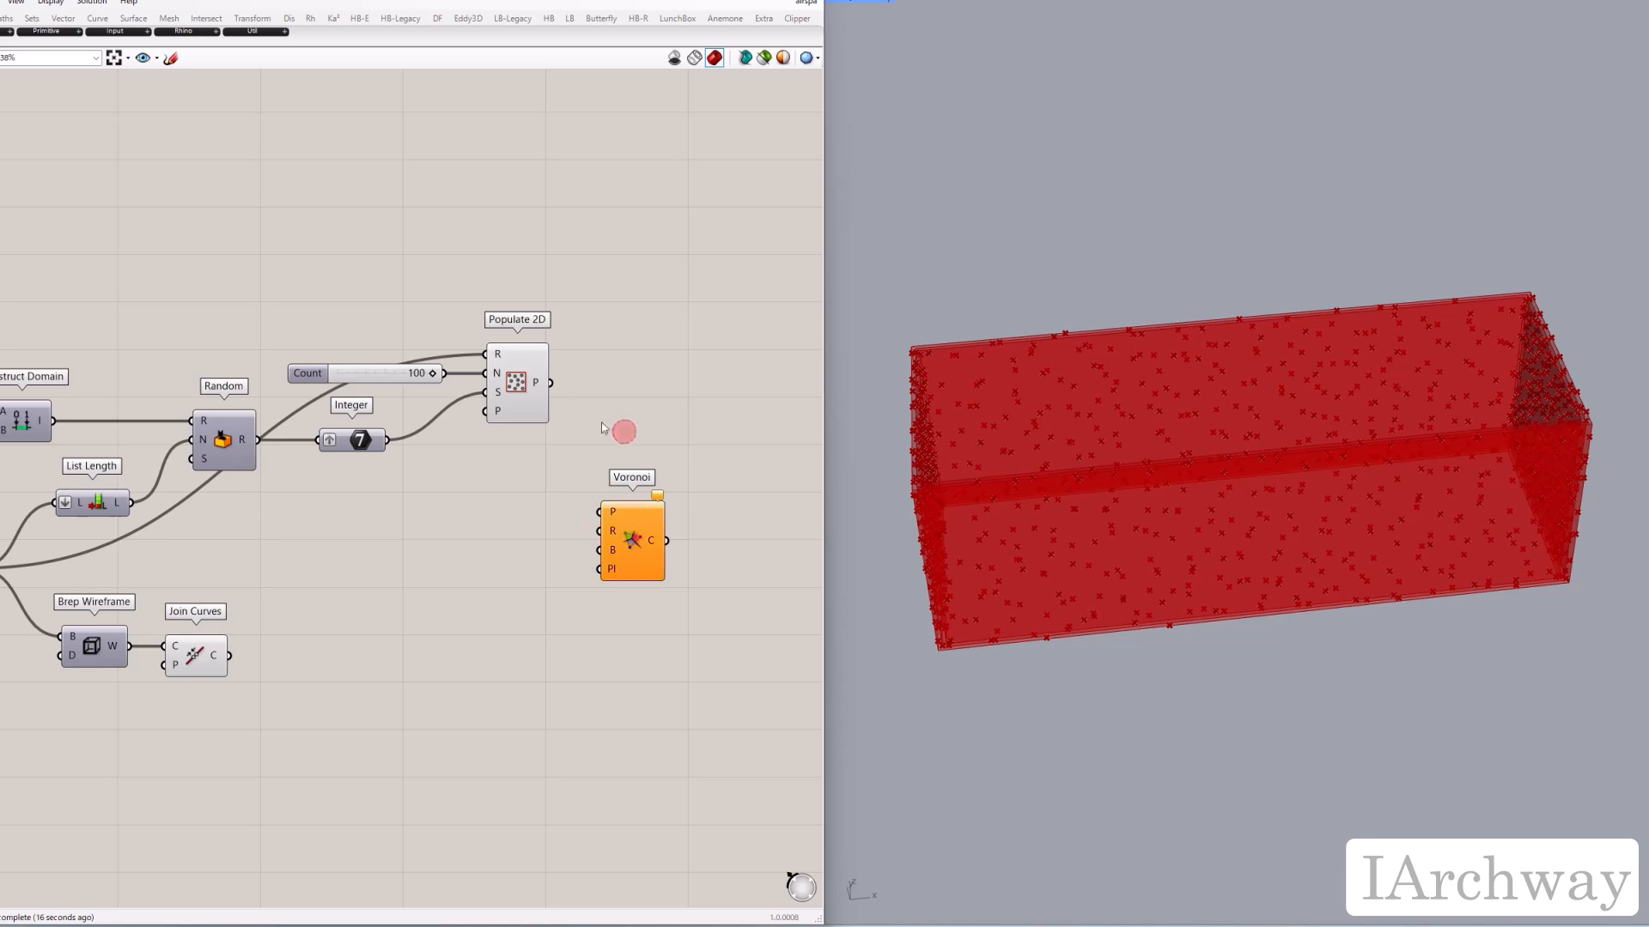
drag(551, 384, 600, 512)
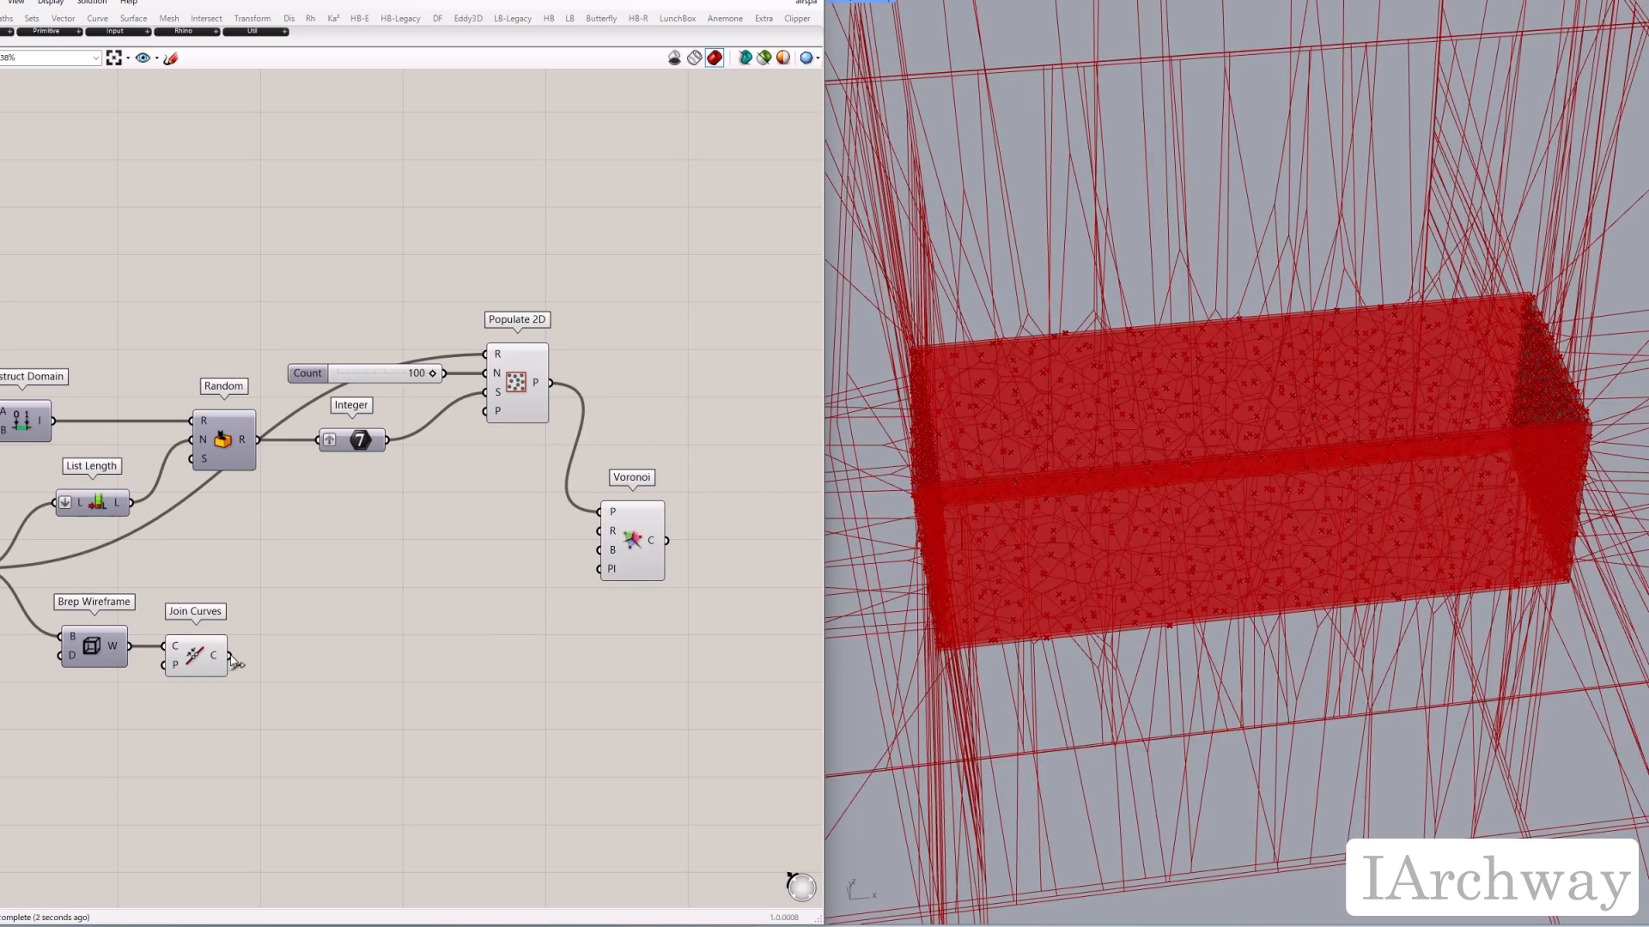
Step: Connect the Join Curves output to Voronoi's B input and line up Brep Wireframe, Join Curves and Voronoi
drag(231, 657, 591, 561)
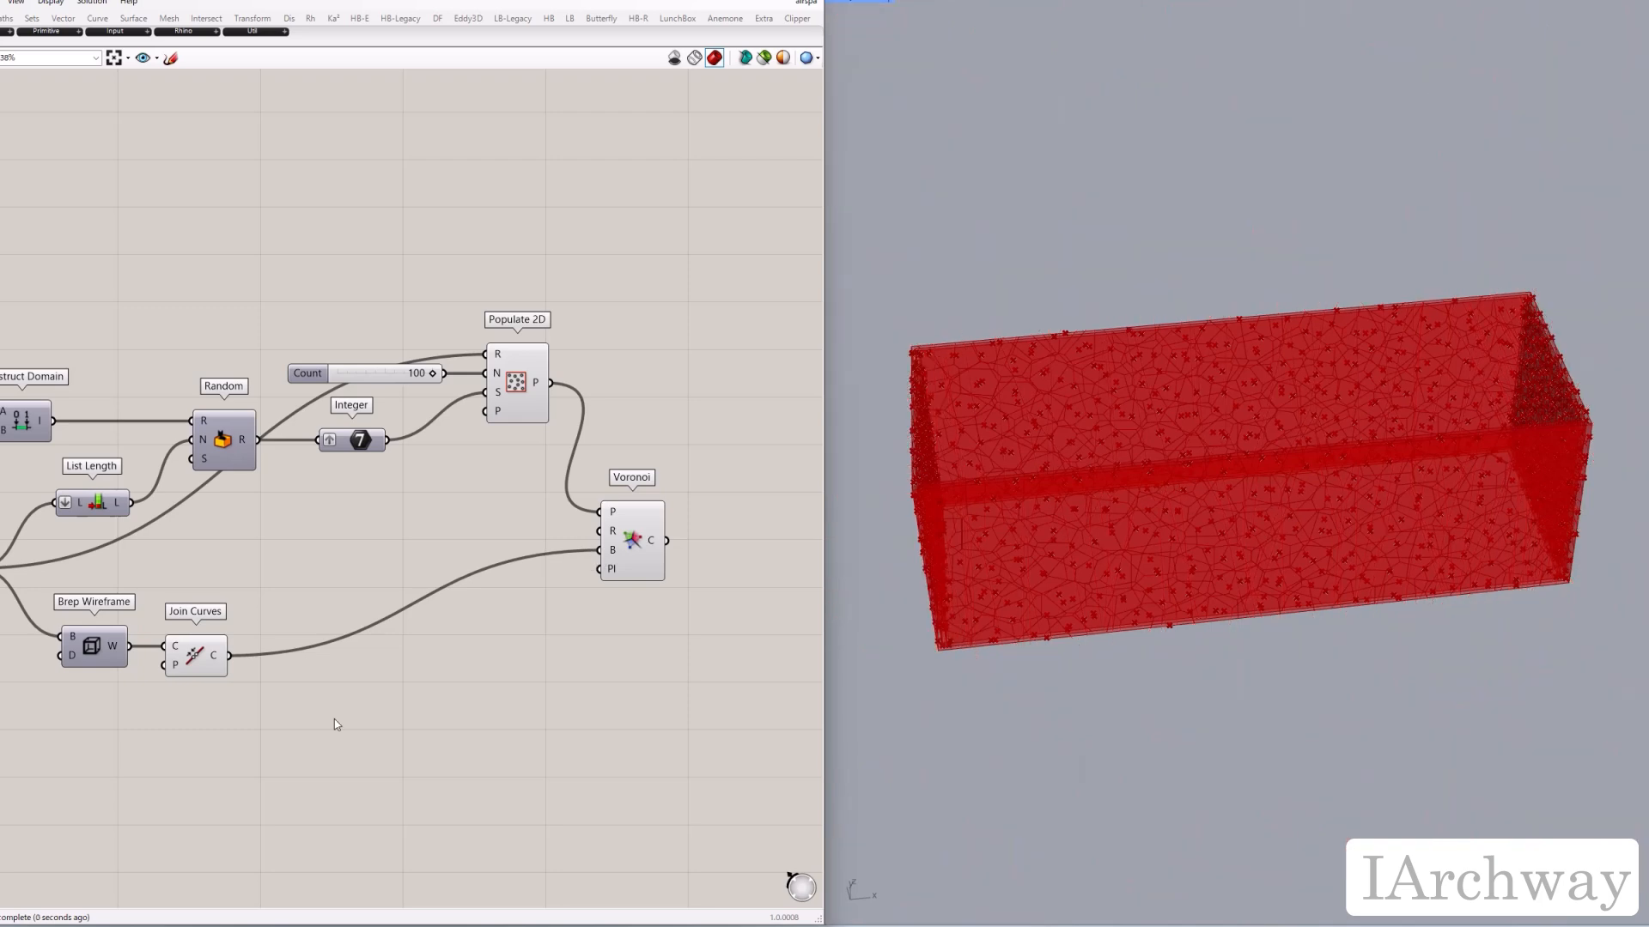
drag(333, 733, 55, 614)
drag(101, 637, 238, 600)
click(449, 633)
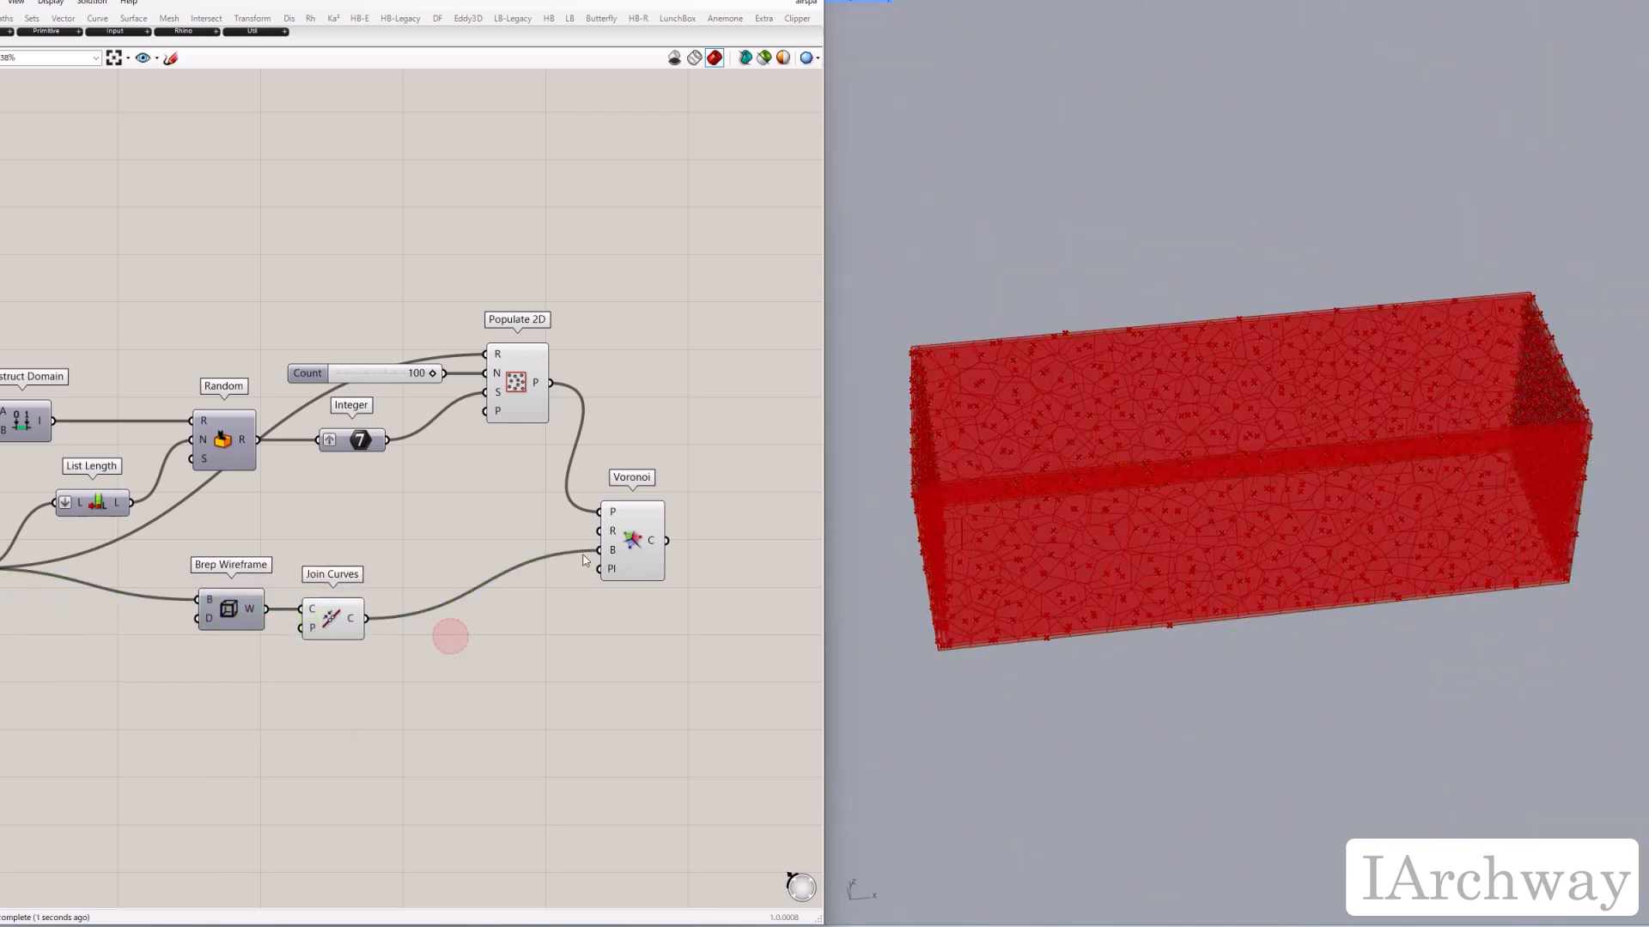
drag(627, 549, 642, 610)
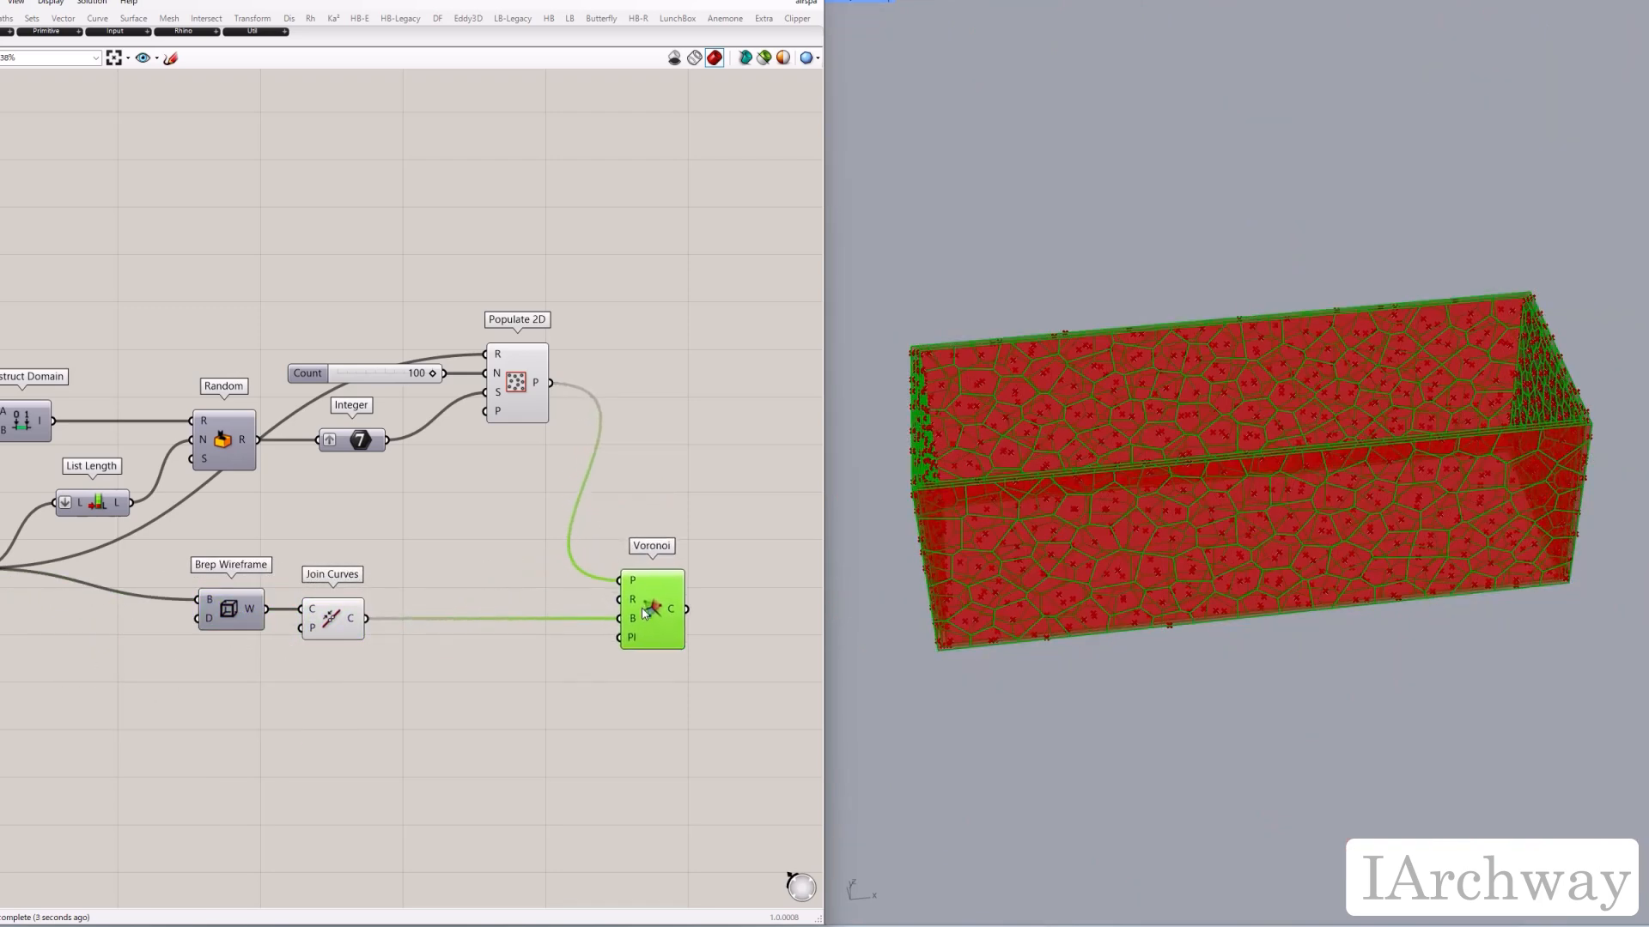
click(552, 673)
Step: Turn off the preview of every component from Ruled Surface through Populate 2D and Join Curves, leaving Voronoi previewed
scroll(552, 673, down, 2)
right_drag(532, 663, 564, 658)
drag(566, 668, 31, 401)
right_click(156, 366)
click(199, 389)
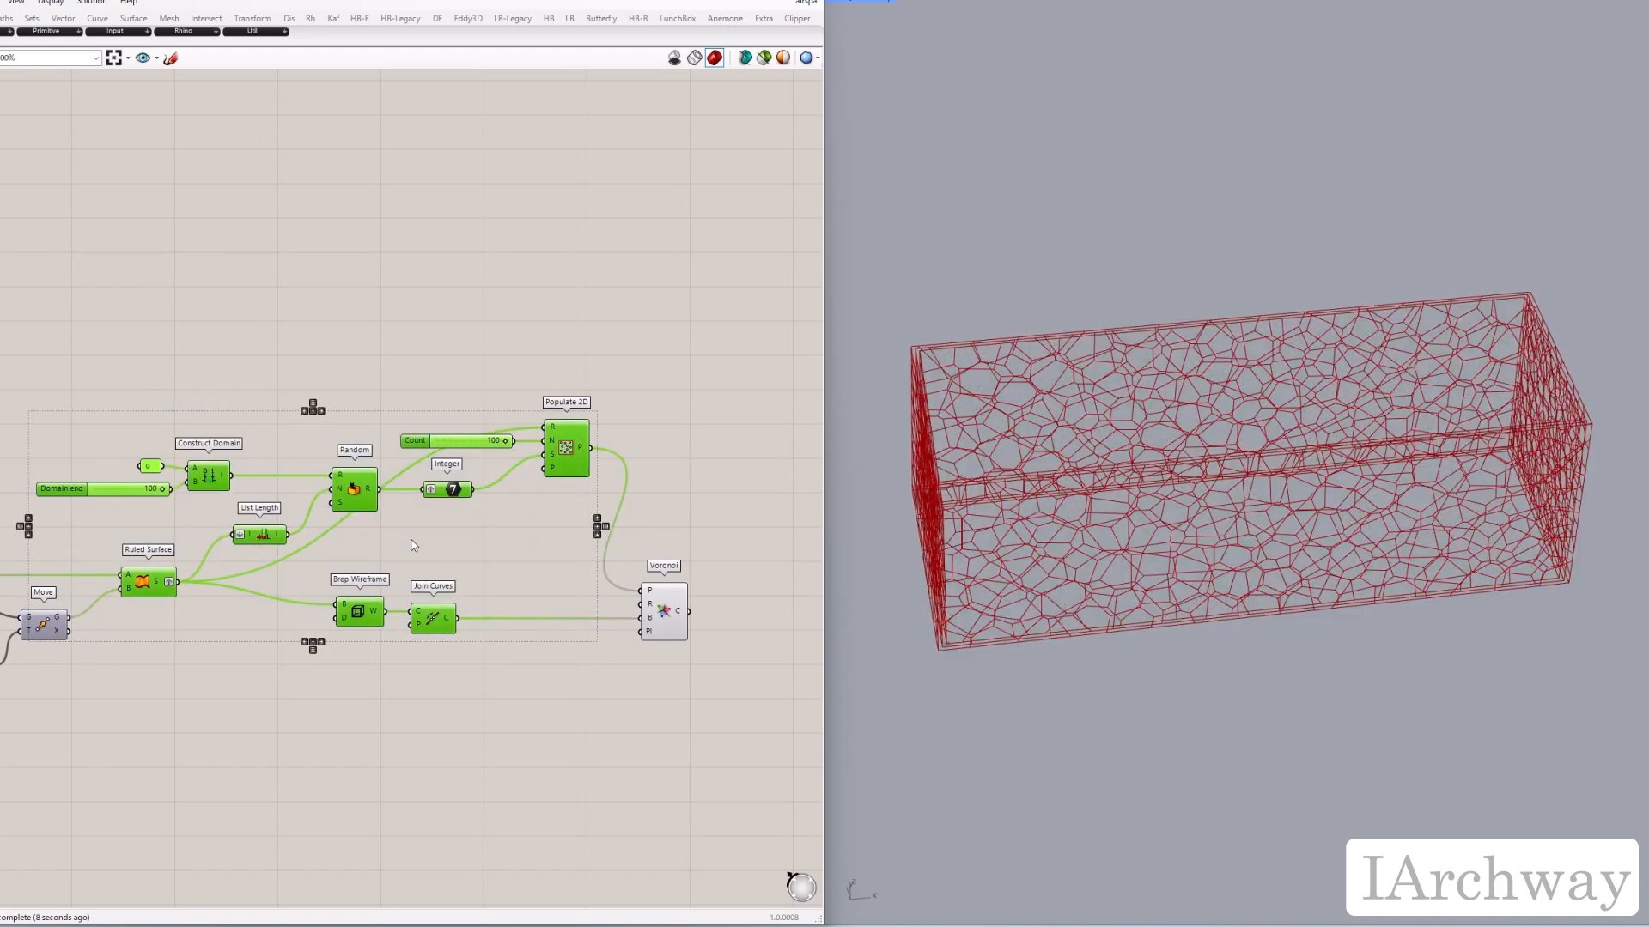
click(498, 575)
Step: Examine the Voronoi cell pattern on the box's vertical surfaces from another angle
scroll(678, 764, up, 2)
right_drag(730, 529, 516, 537)
click(446, 560)
click(606, 562)
right_drag(1271, 451, 1309, 458)
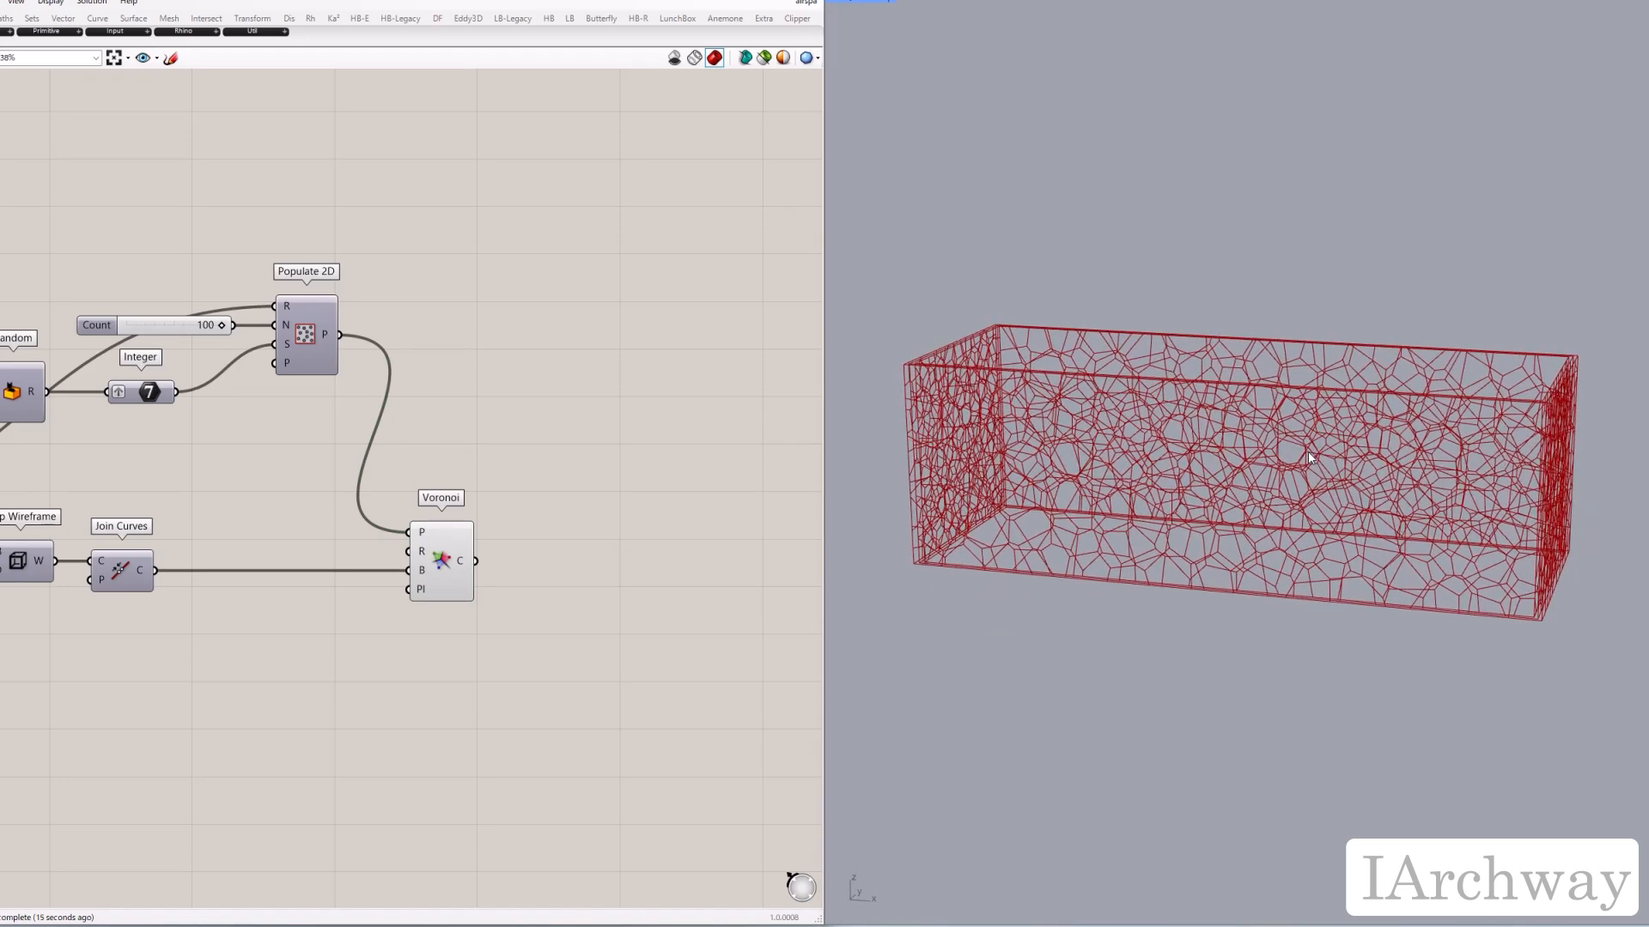
click(451, 565)
click(557, 579)
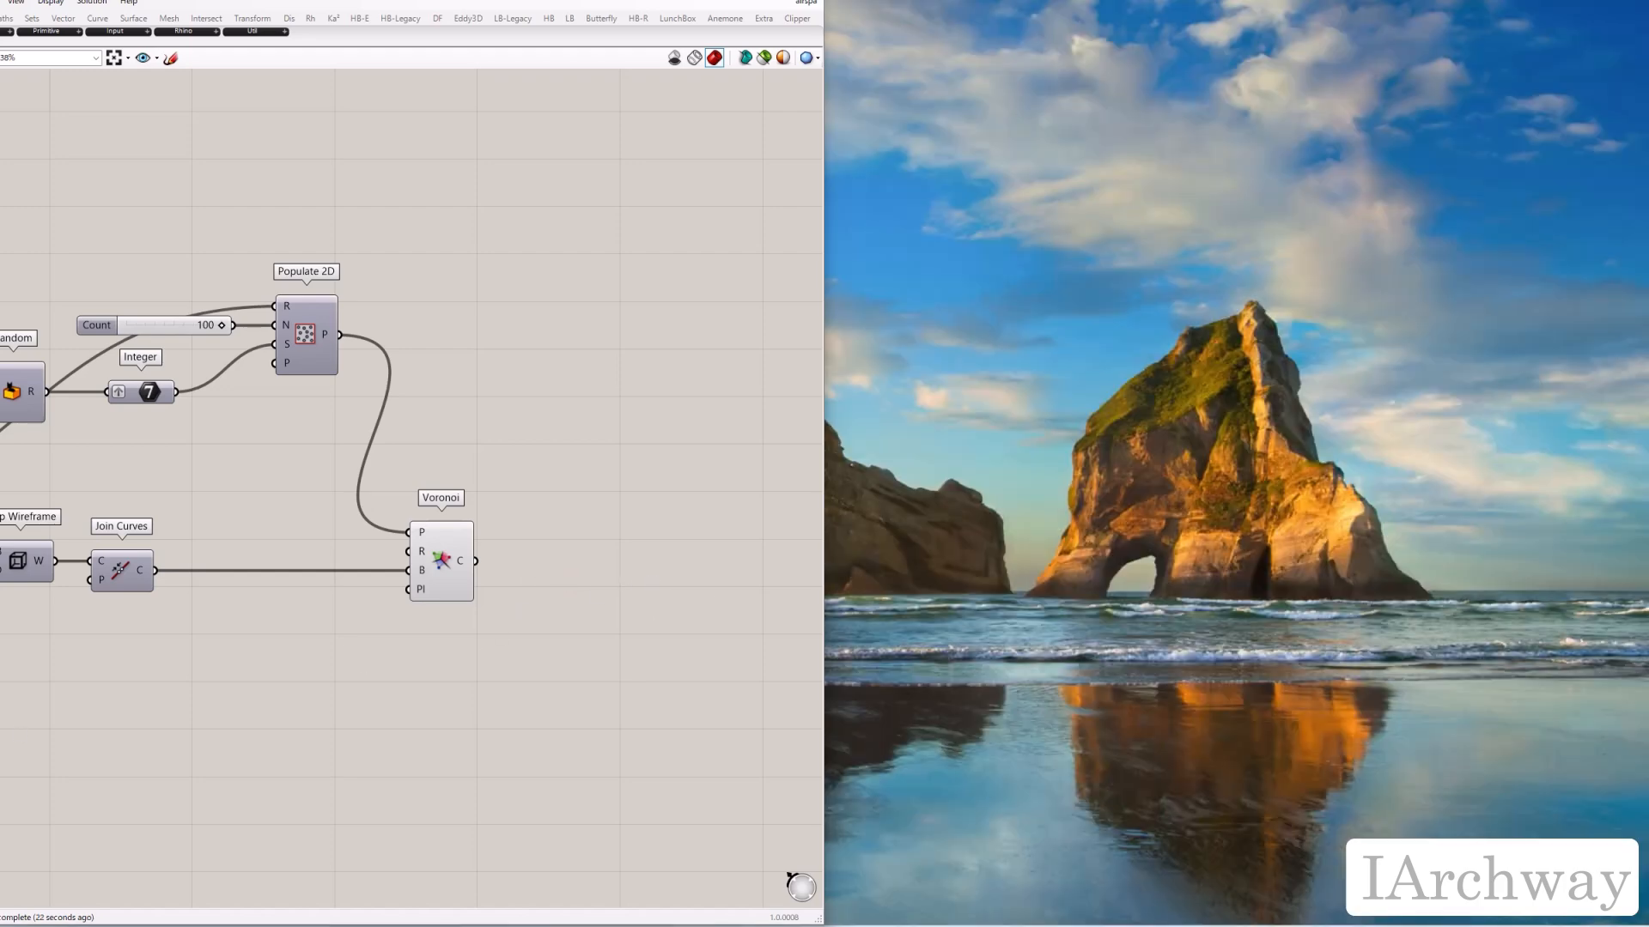
click(412, 763)
Step: Add a Rebuild Curve component beside the Voronoi component
double_click(599, 611)
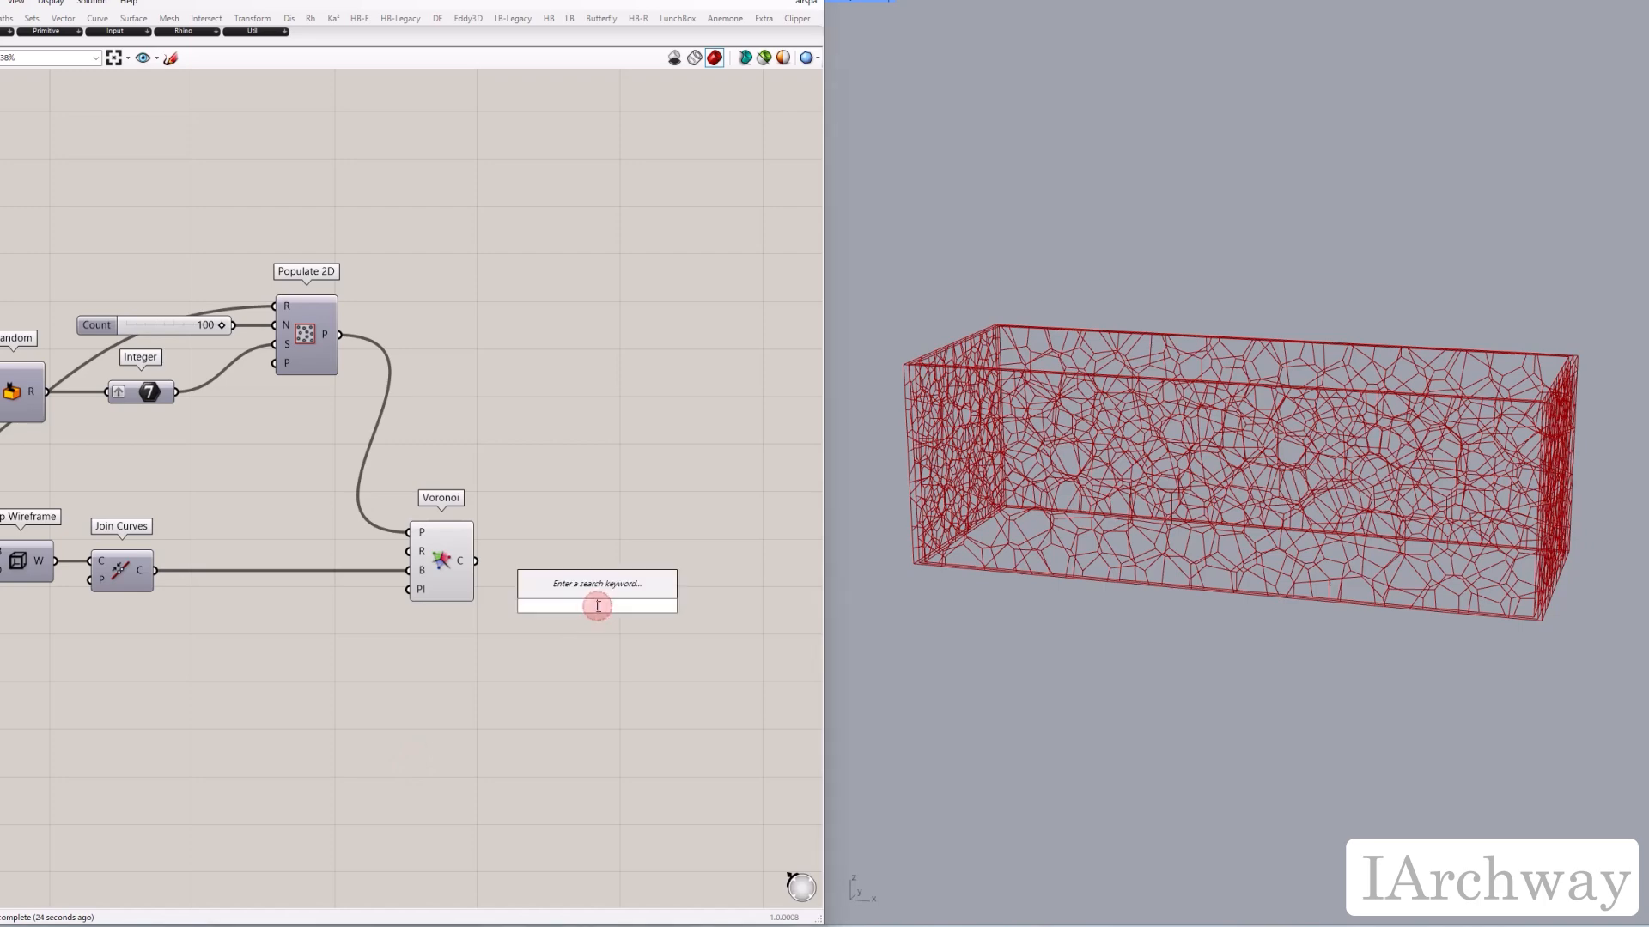
text(rebui)
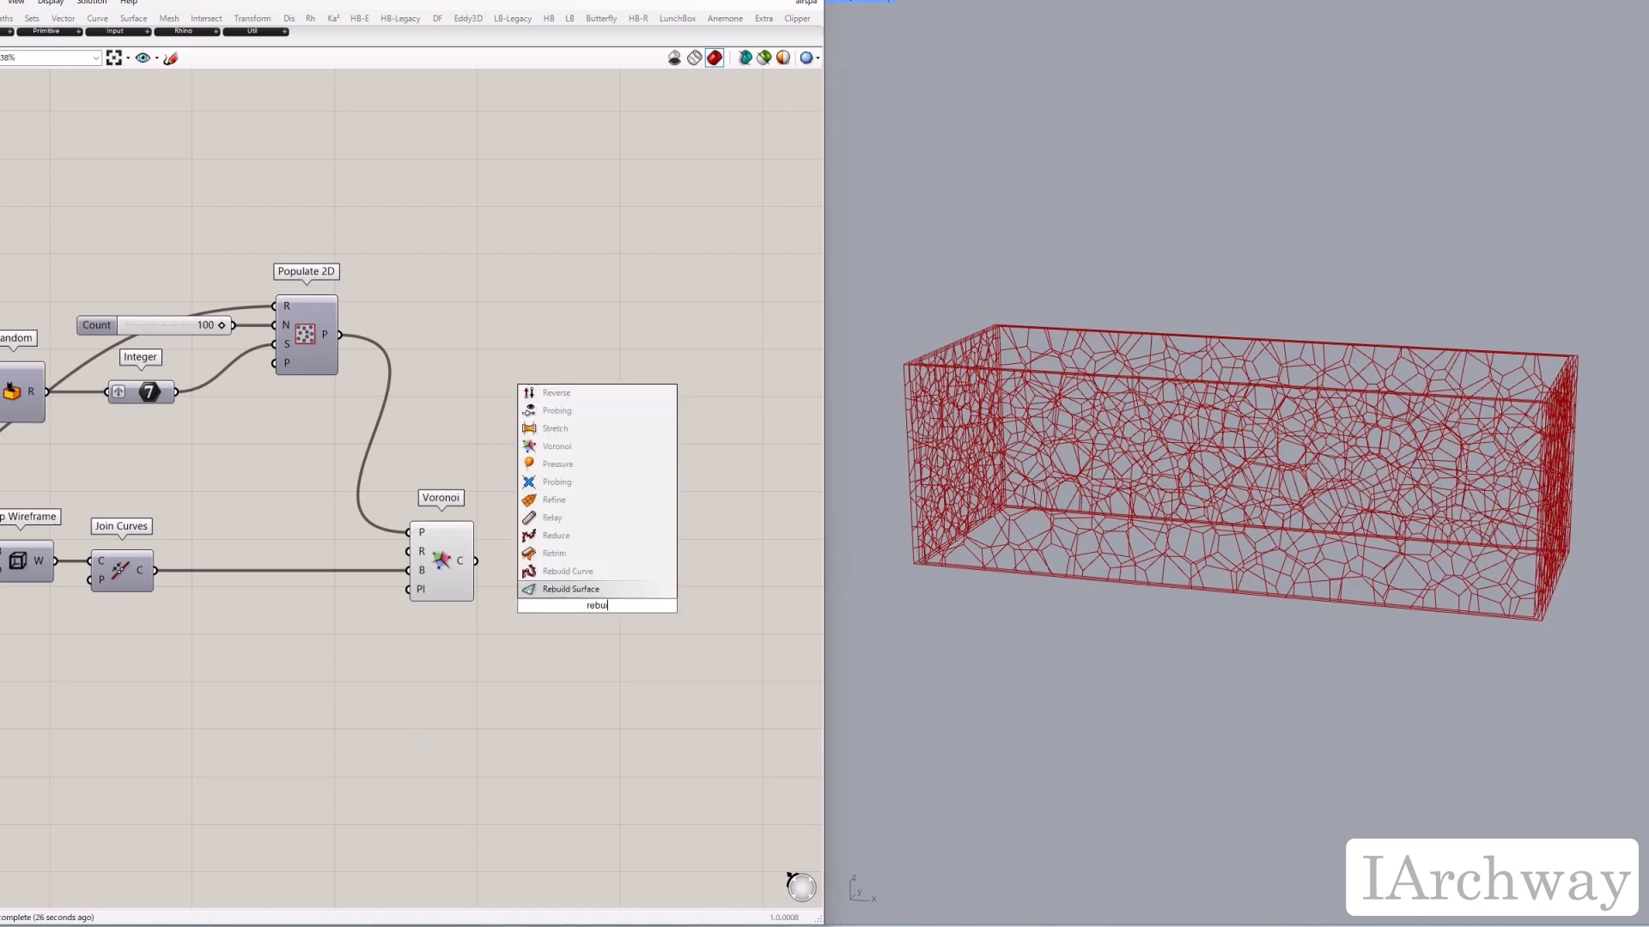
click(601, 573)
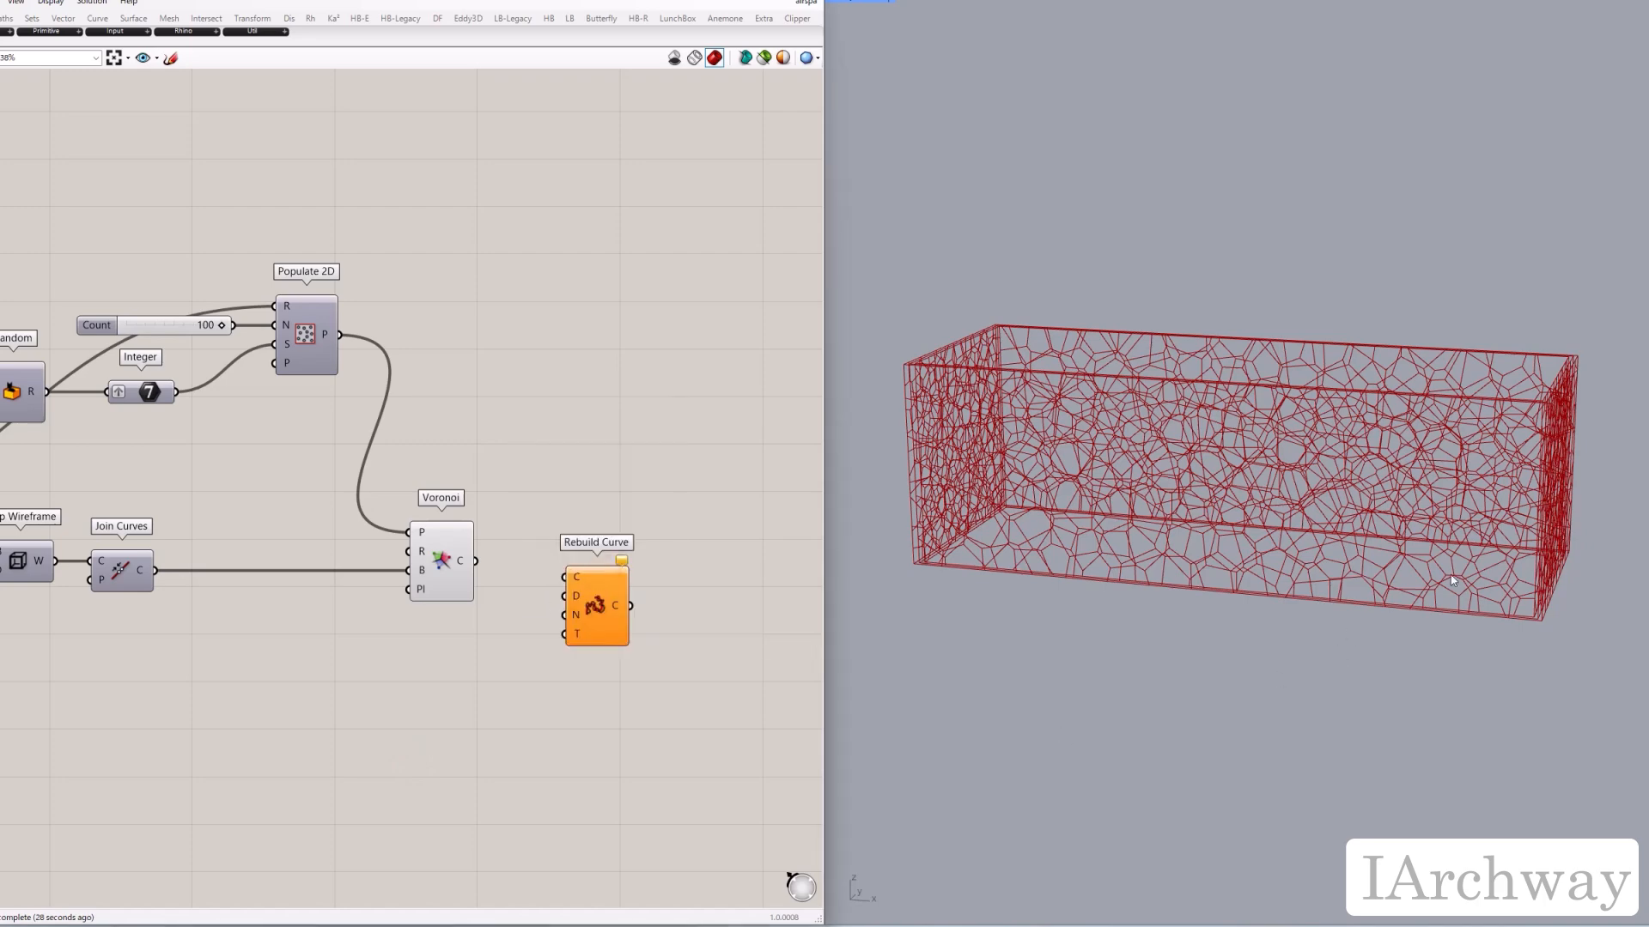
Step: Connect Voronoi's C output to Rebuild Curve's C input and align Rebuild Curve with the Voronoi component
scroll(1453, 581, up, 6)
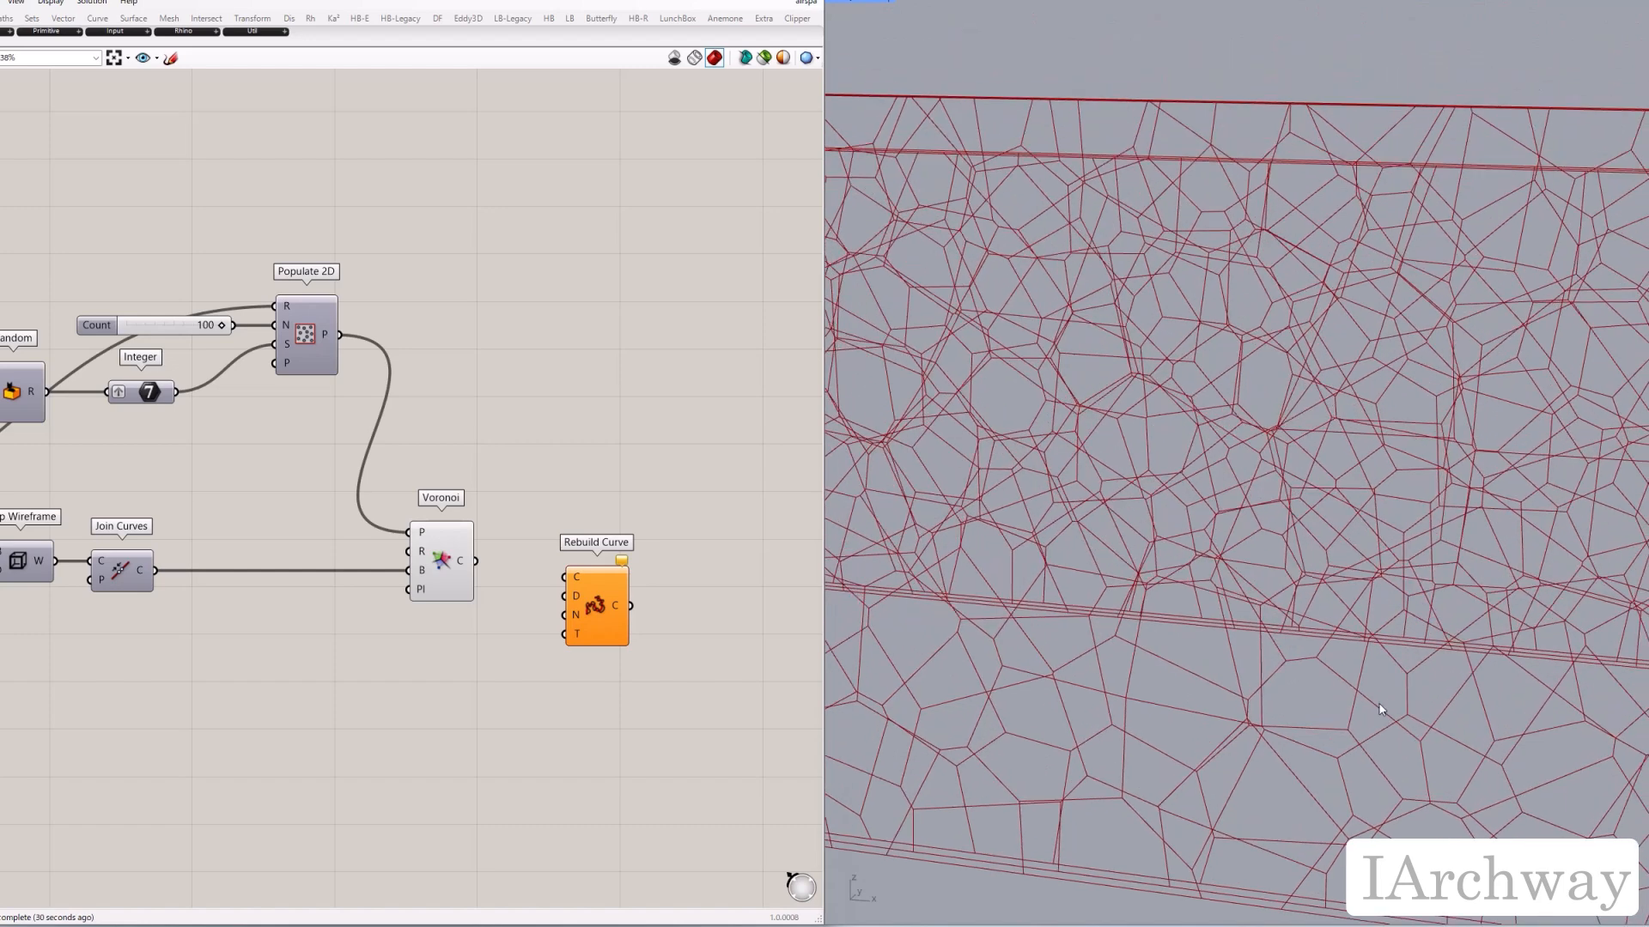
shift+right_drag(1375, 674, 1390, 650)
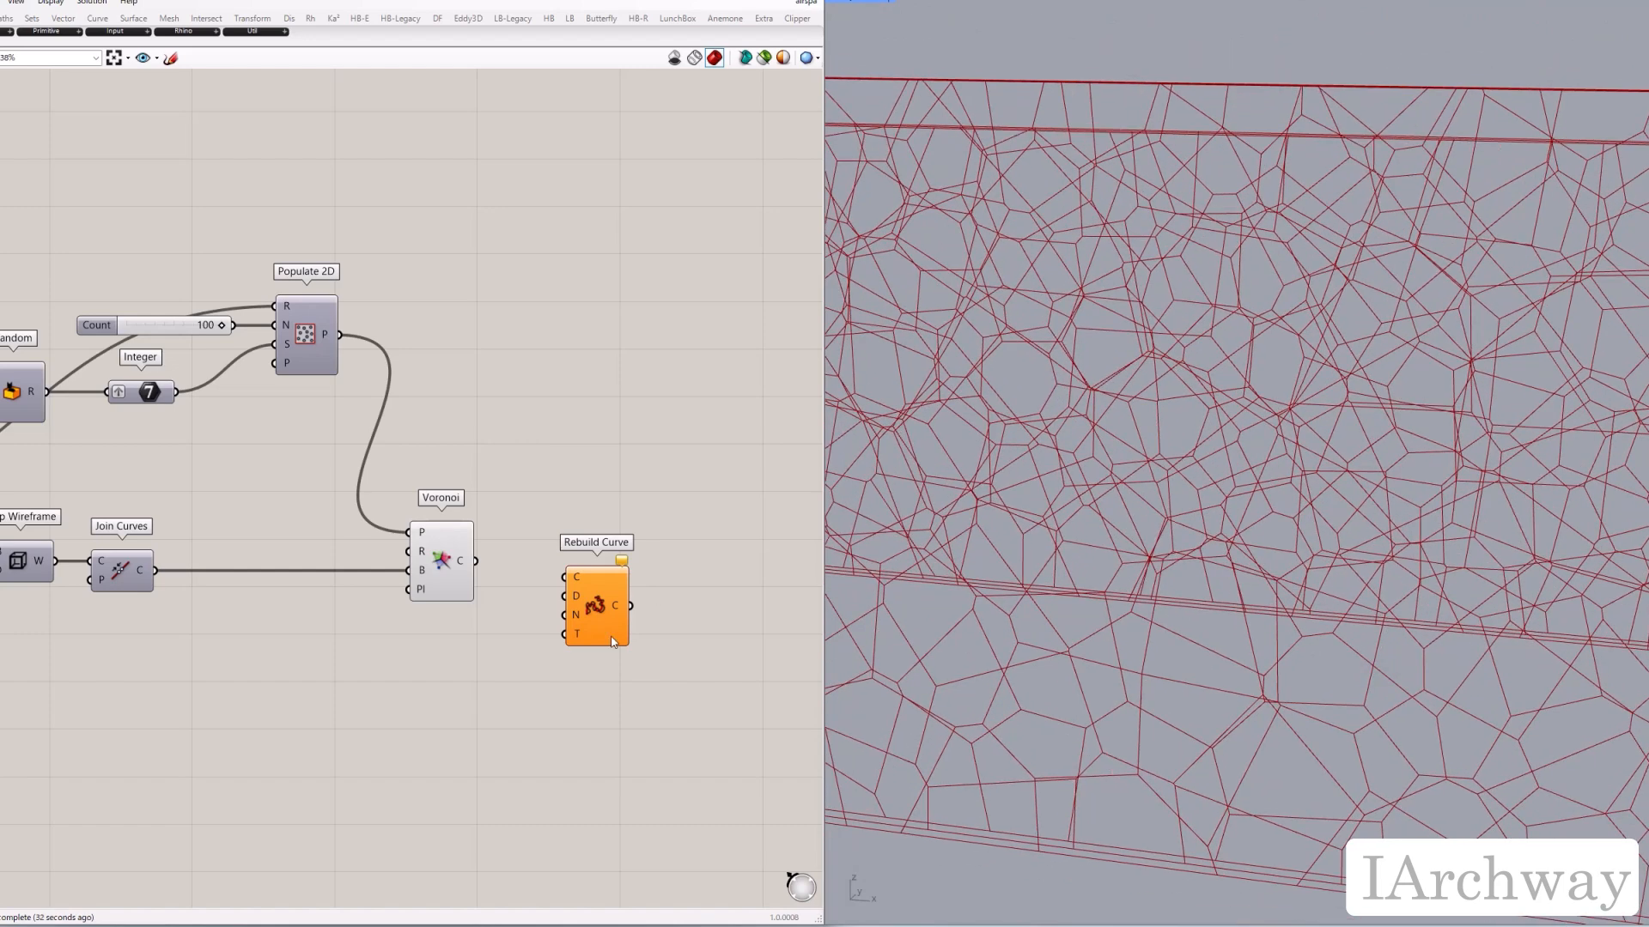
drag(476, 561, 609, 593)
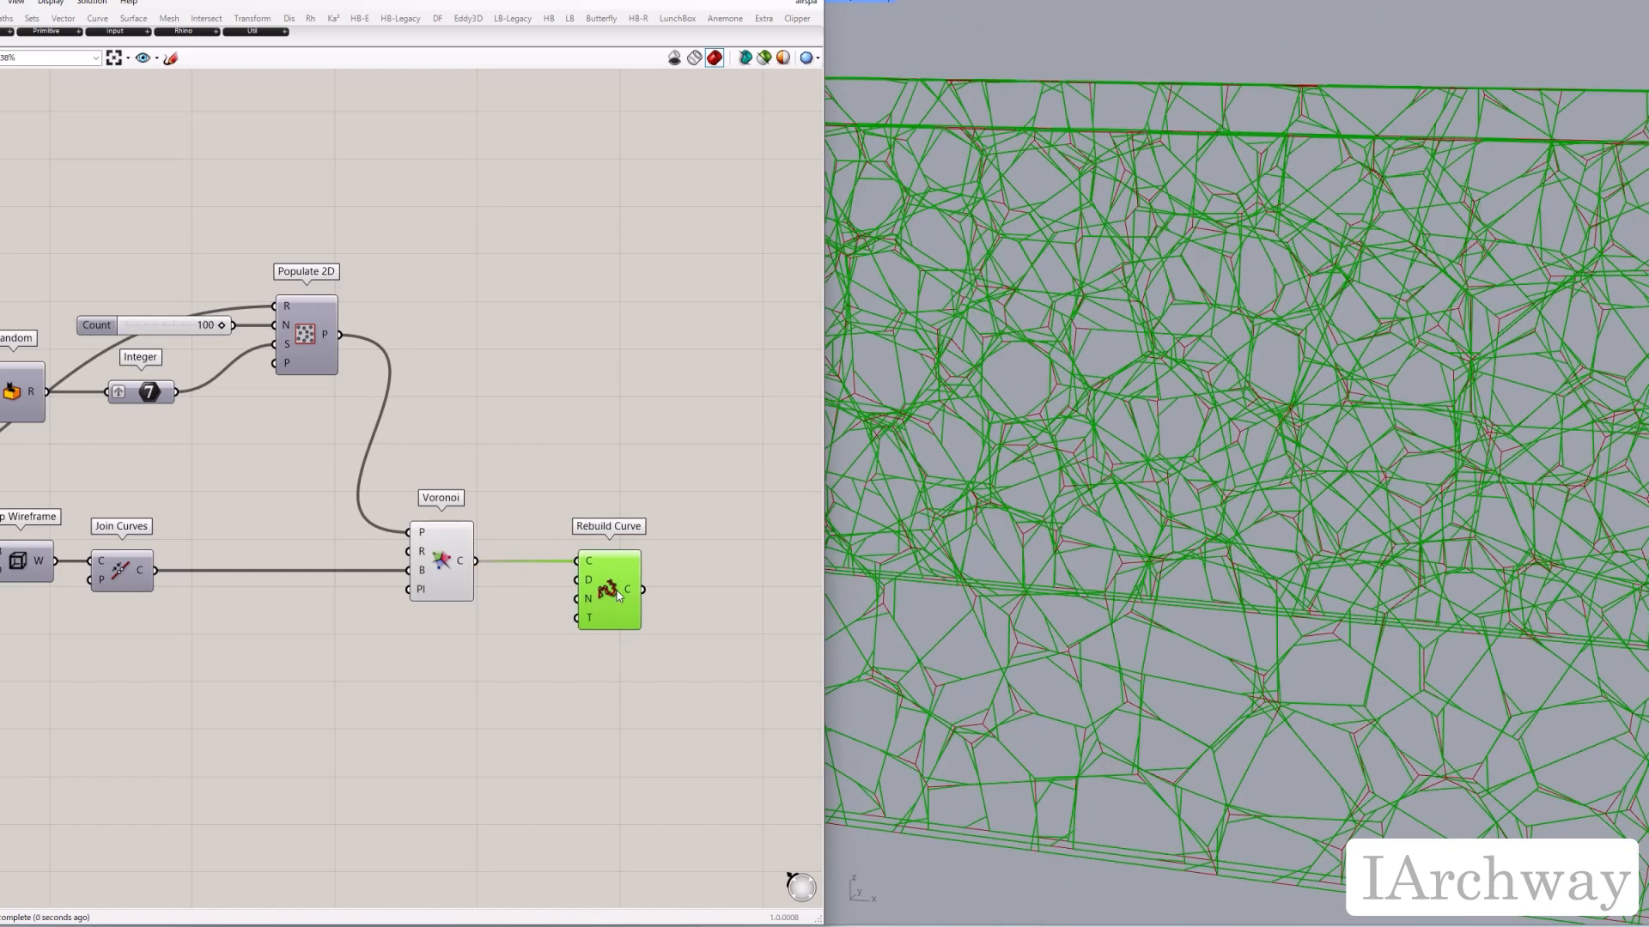
Step: Add an integer slider set to 2 and connect it to Rebuild Curve's D input
click(519, 644)
double_click(518, 645)
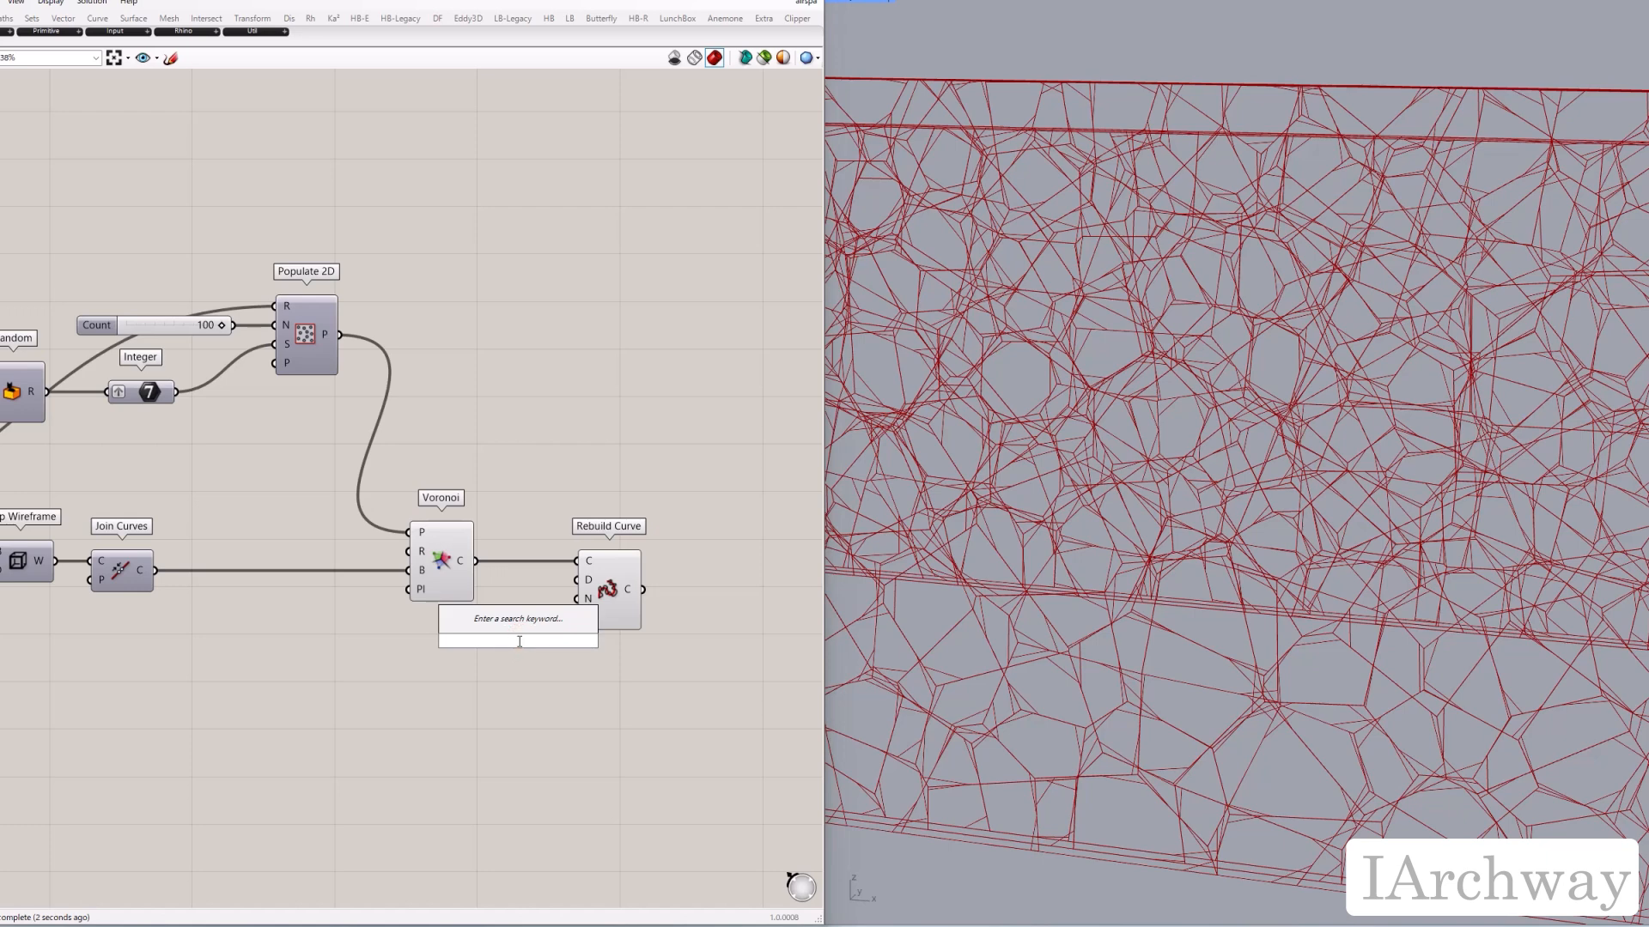
text(2)
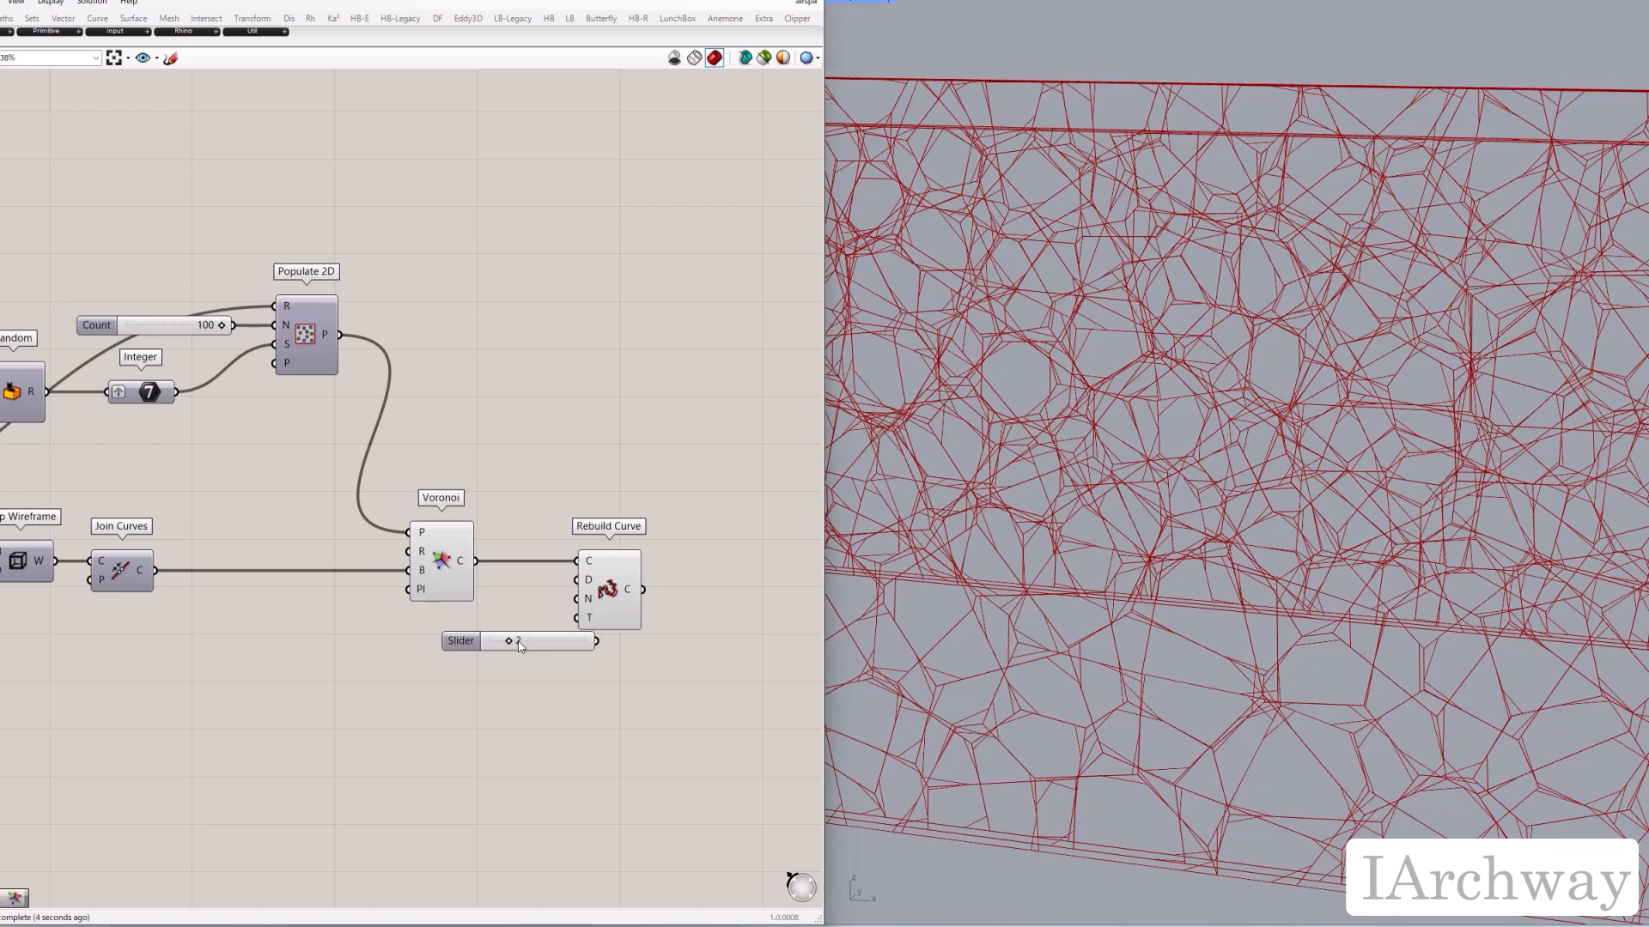
click(580, 648)
drag(520, 617, 567, 591)
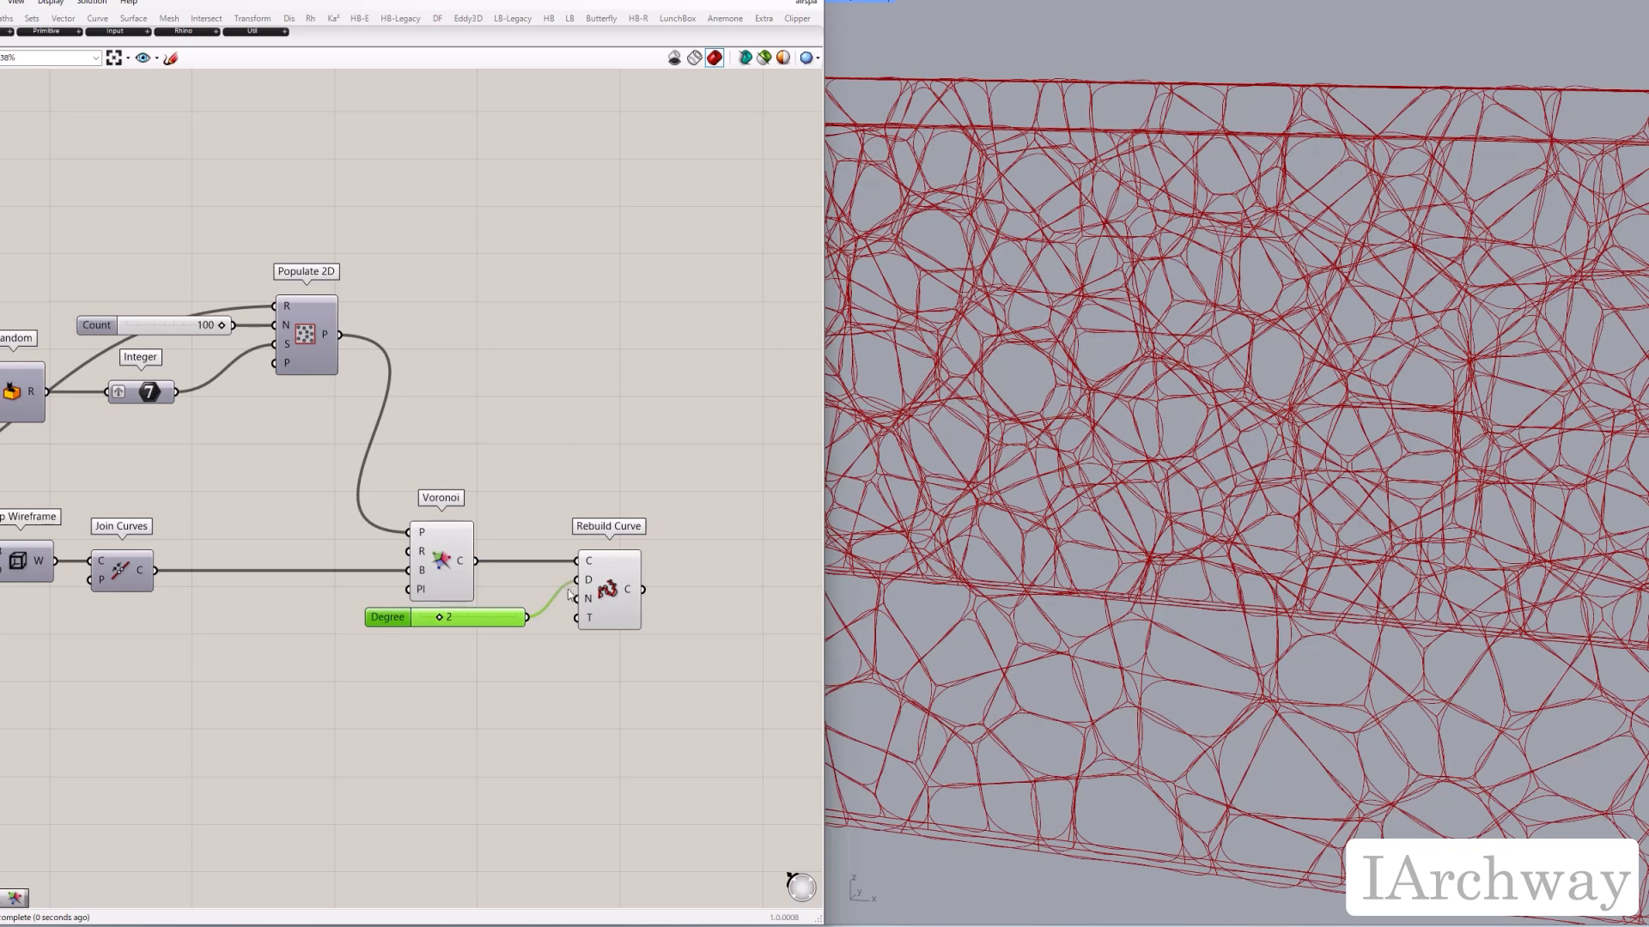
click(608, 598)
Step: Add a number slider set to 10, connect it to Rebuild Curve's N input and place it below the Degree slider
double_click(449, 688)
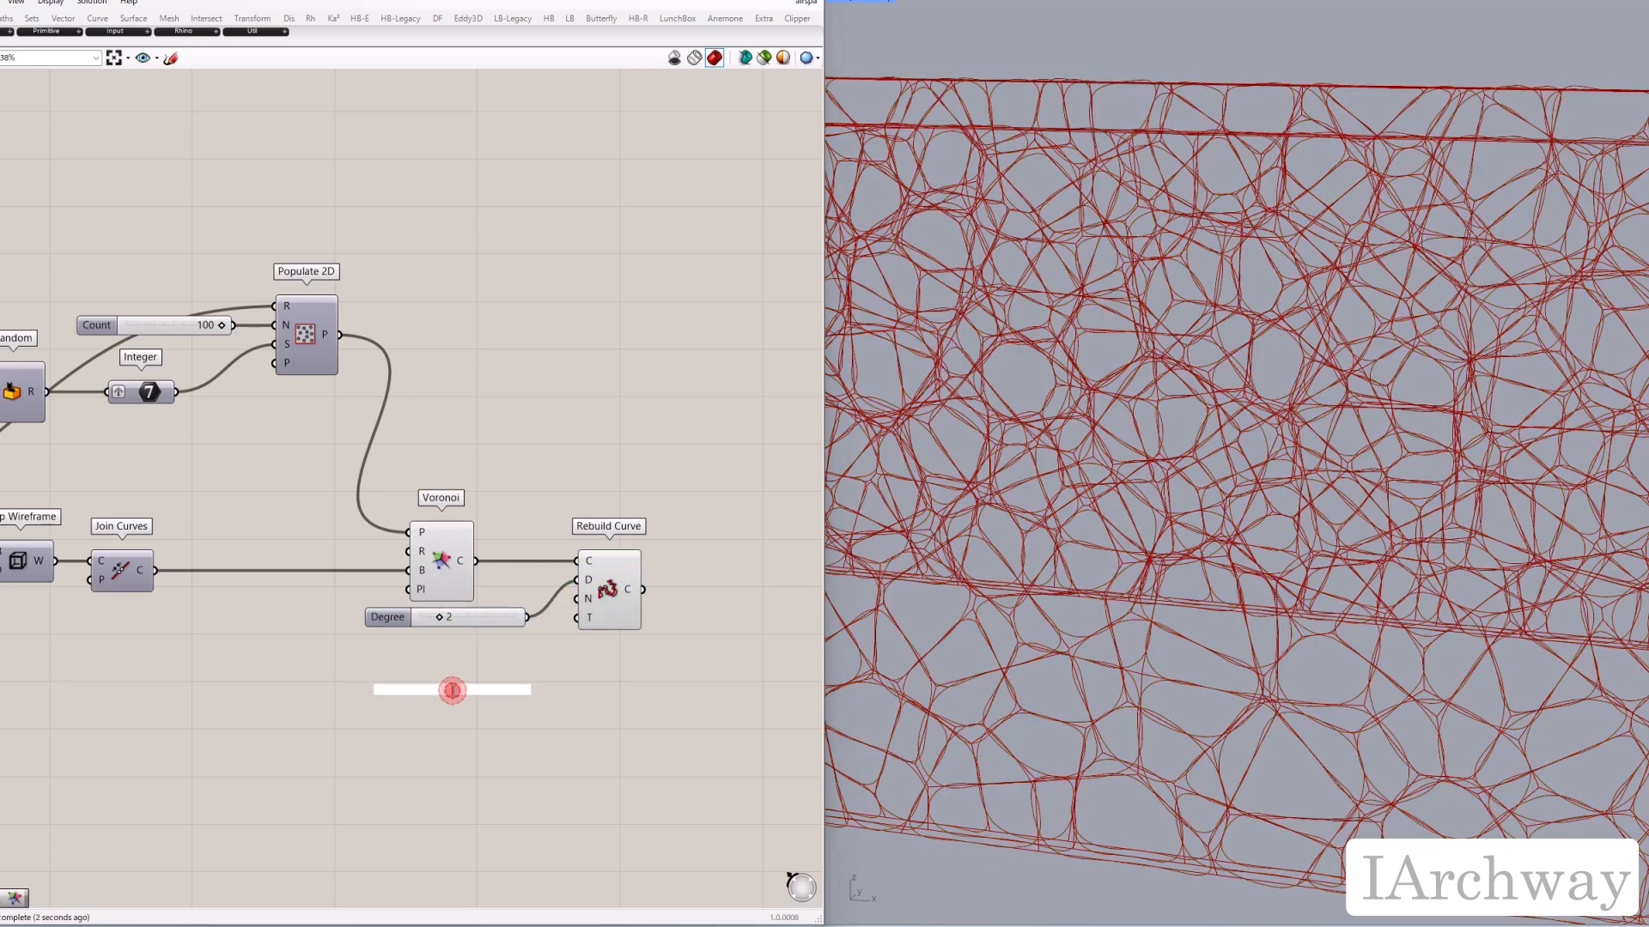
text(10)
key(Return)
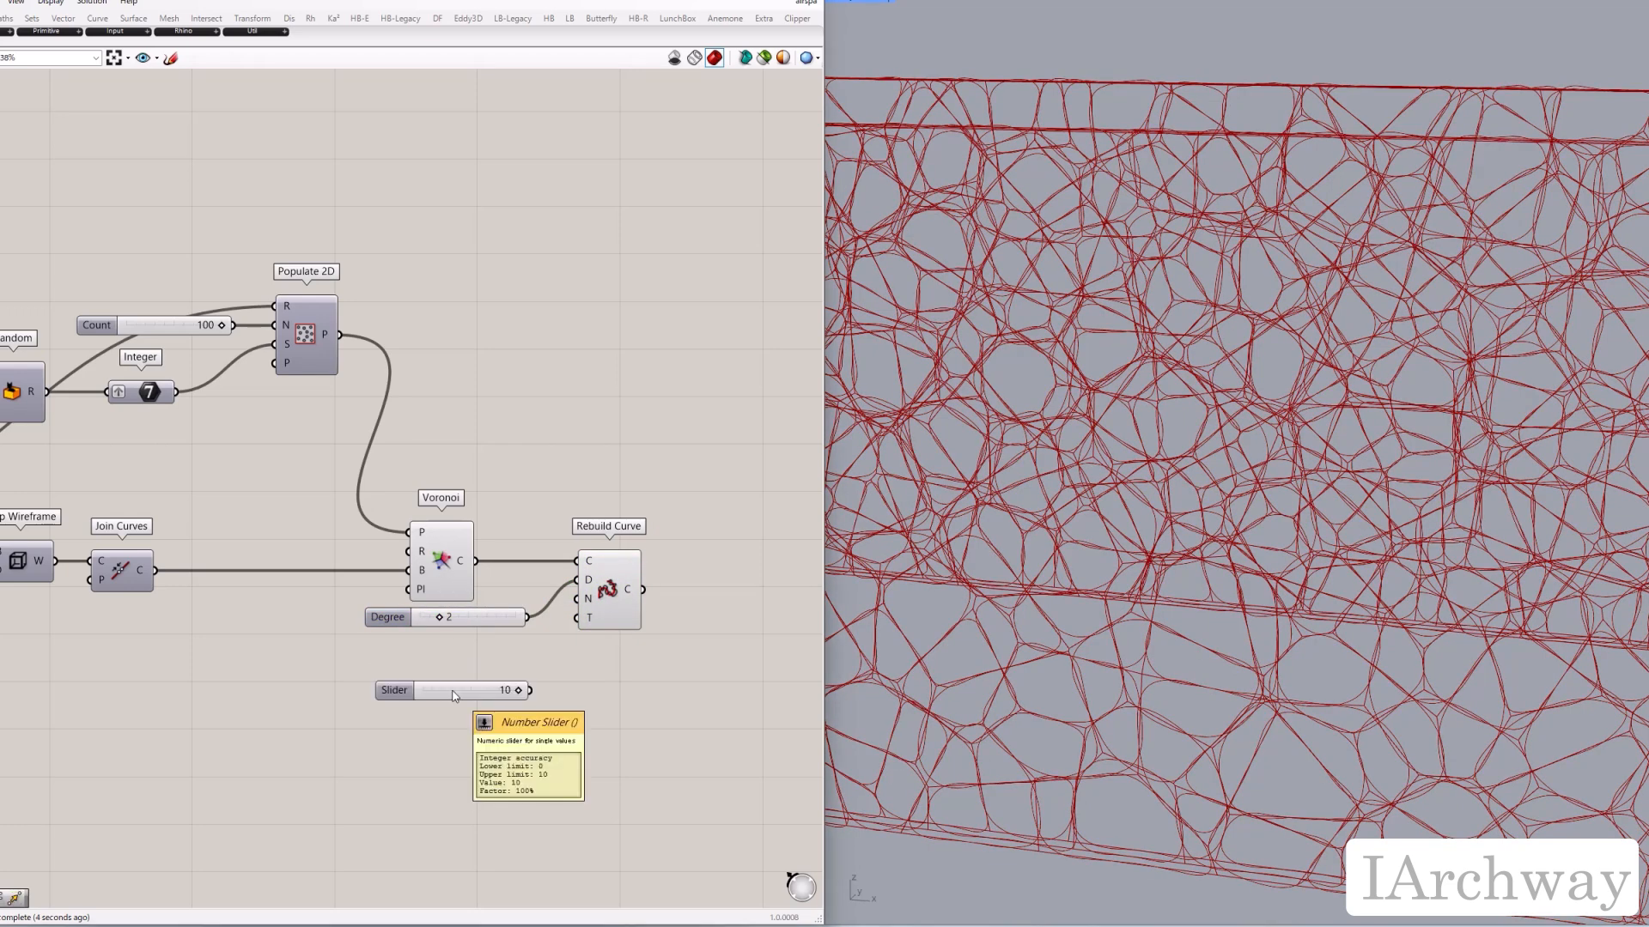
drag(449, 684, 440, 644)
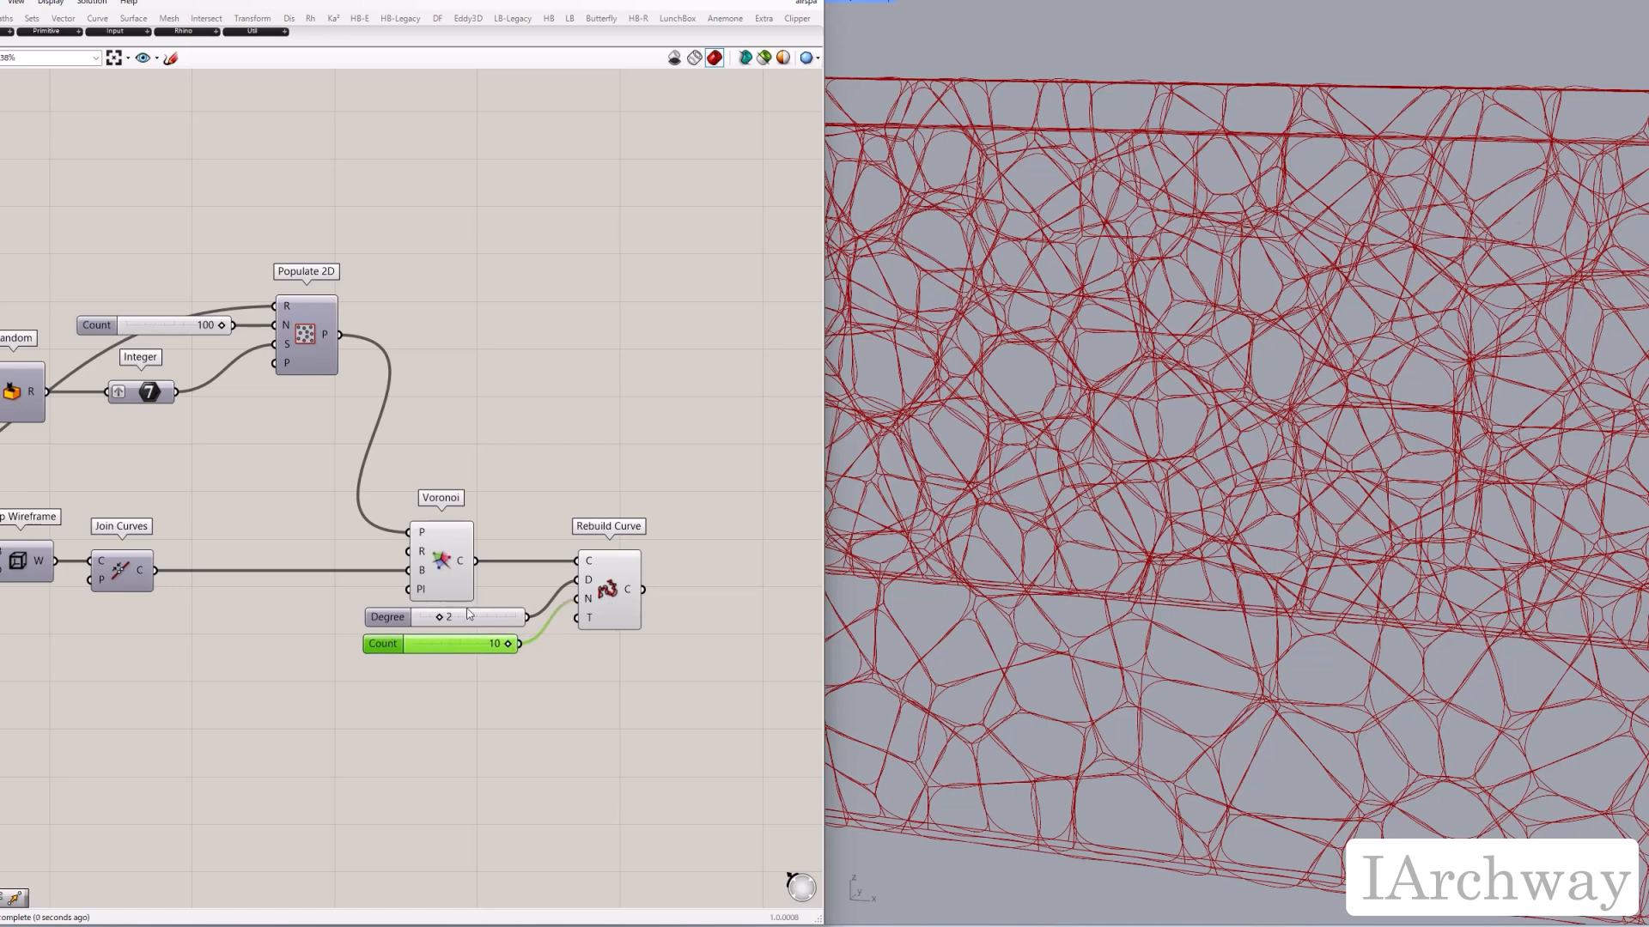
Step: Turn off the preview of the Voronoi component and check the rebuilt cell curves
right_click(455, 567)
click(471, 595)
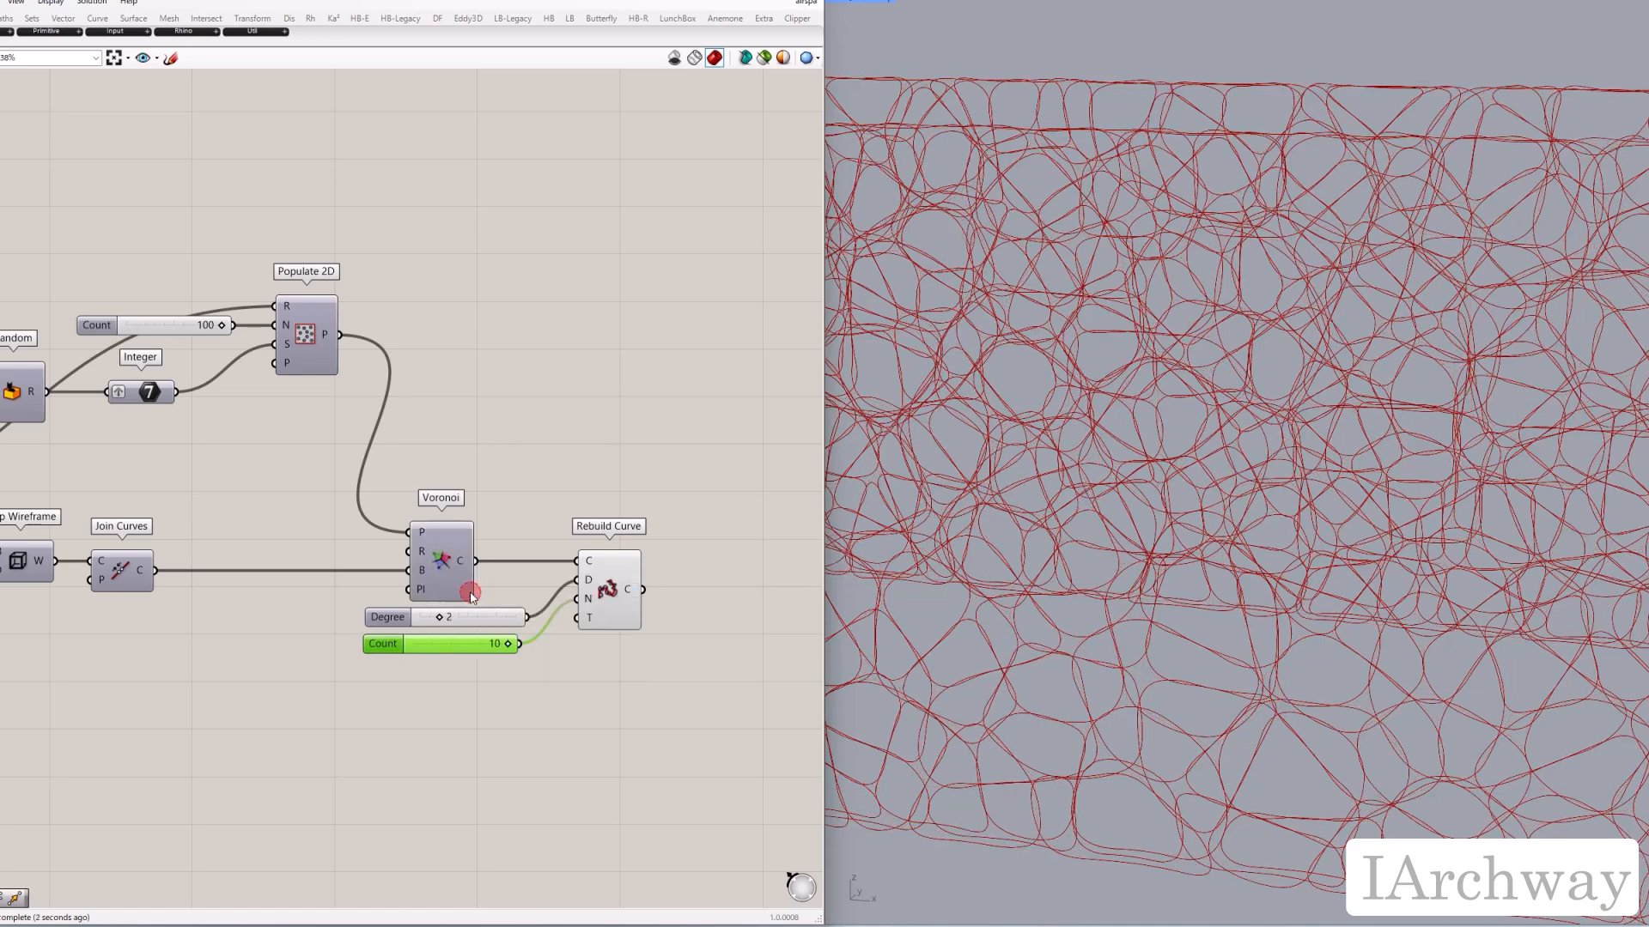
click(622, 607)
click(609, 690)
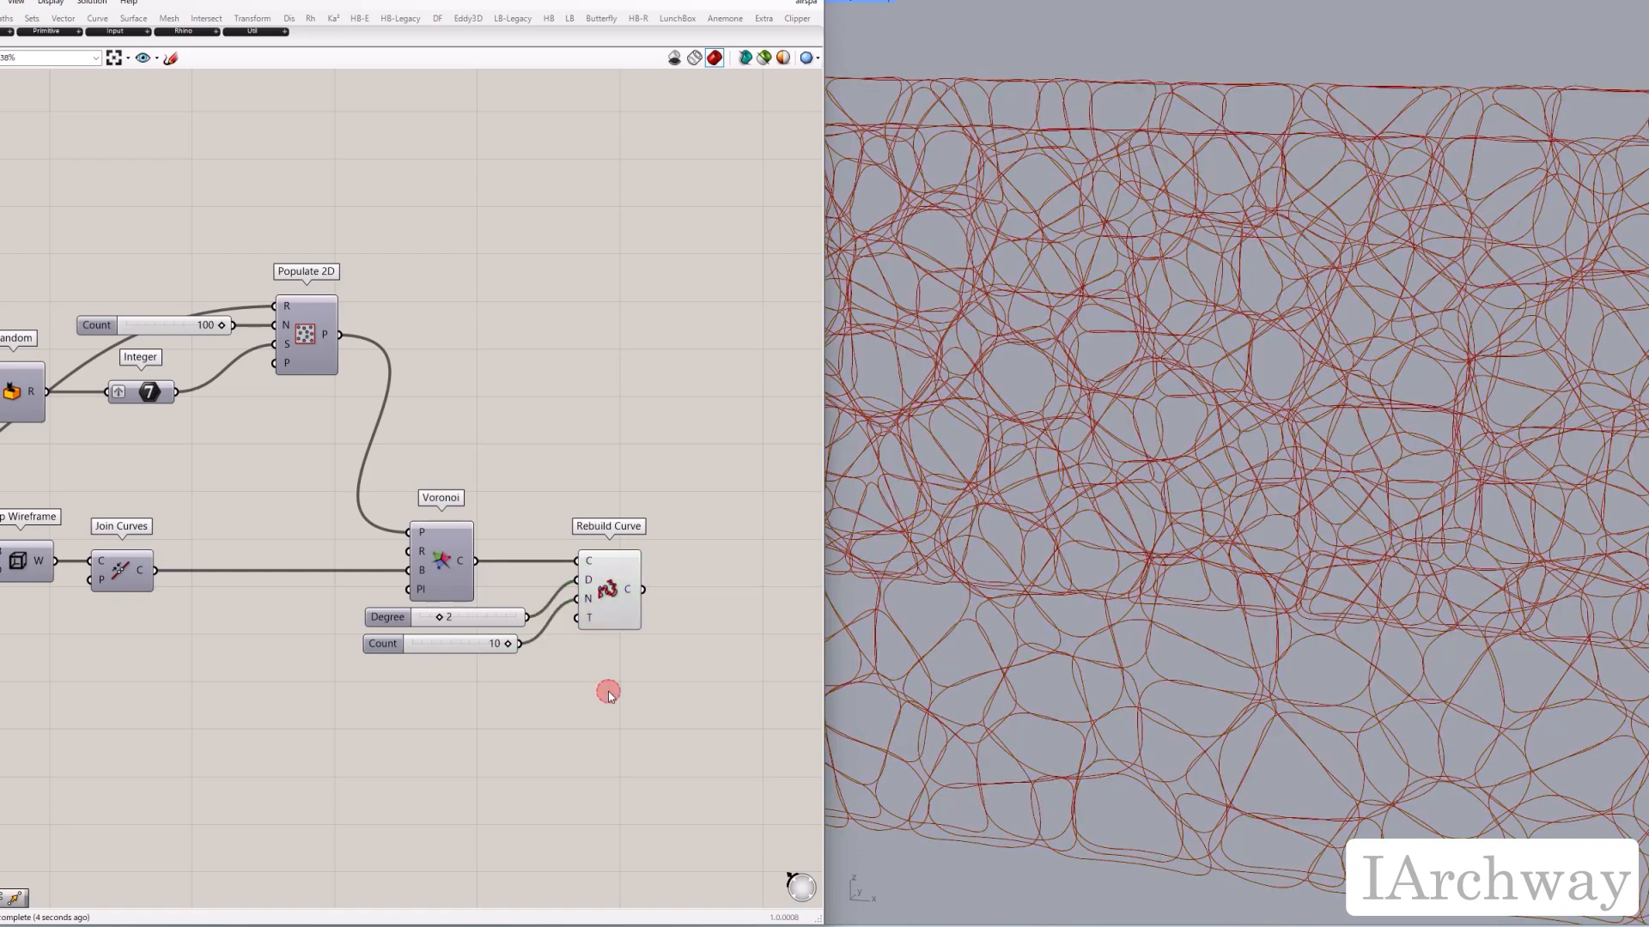
Step: Add an Area component and feed Rebuild Curve's C output into its G input
right_drag(675, 683, 559, 589)
double_click(544, 534)
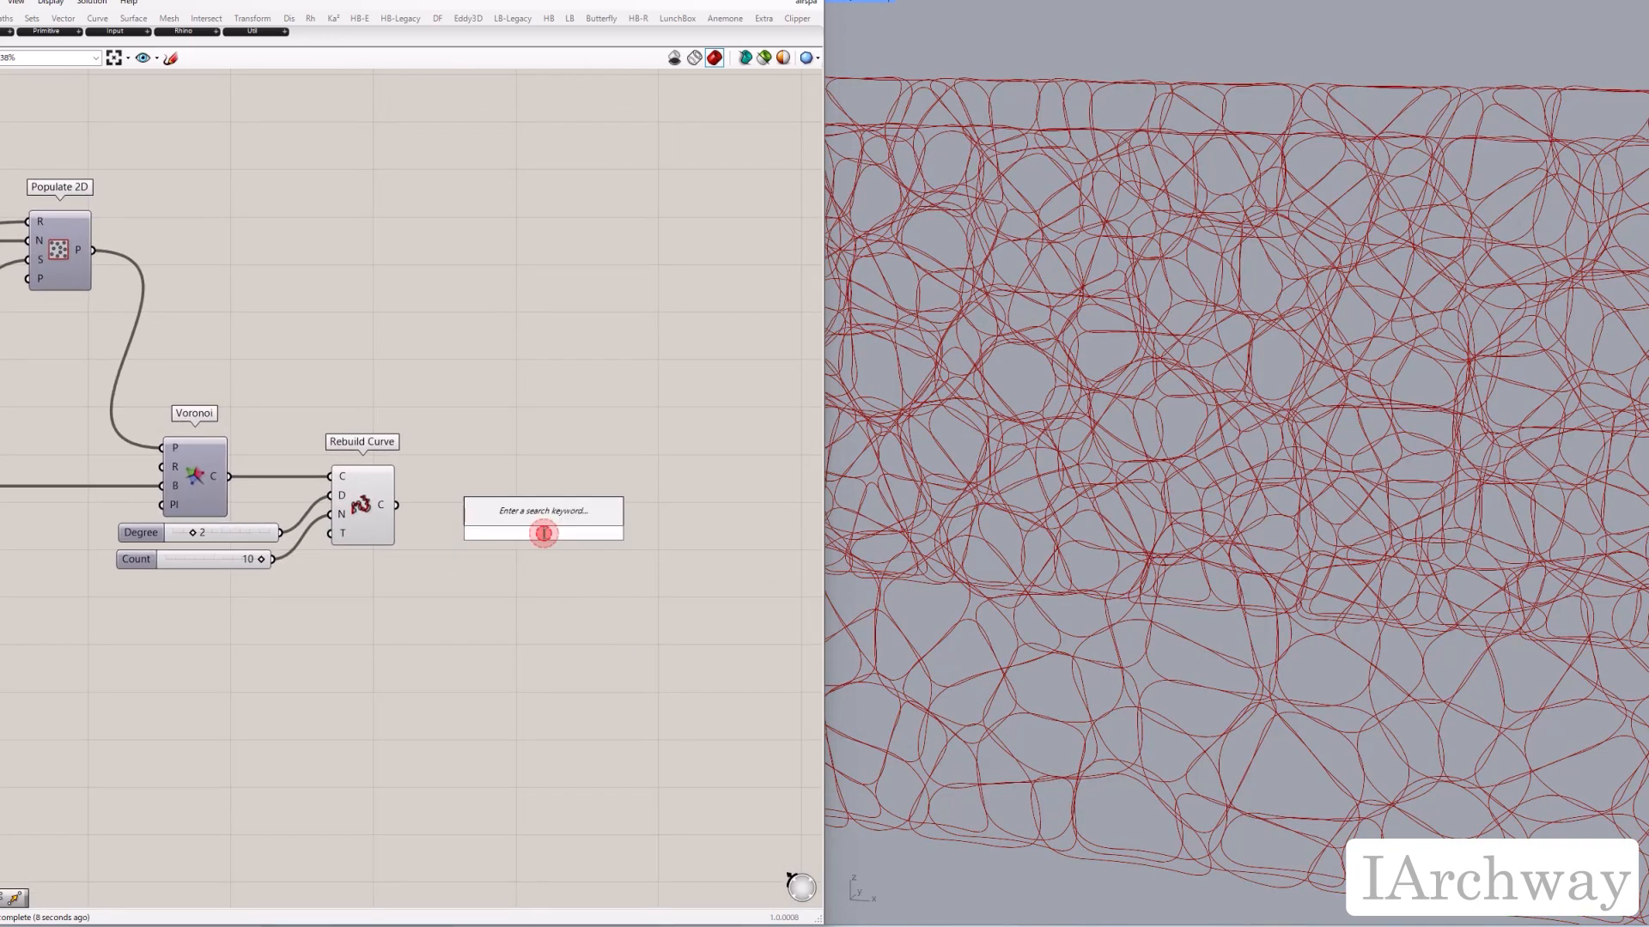
text(area)
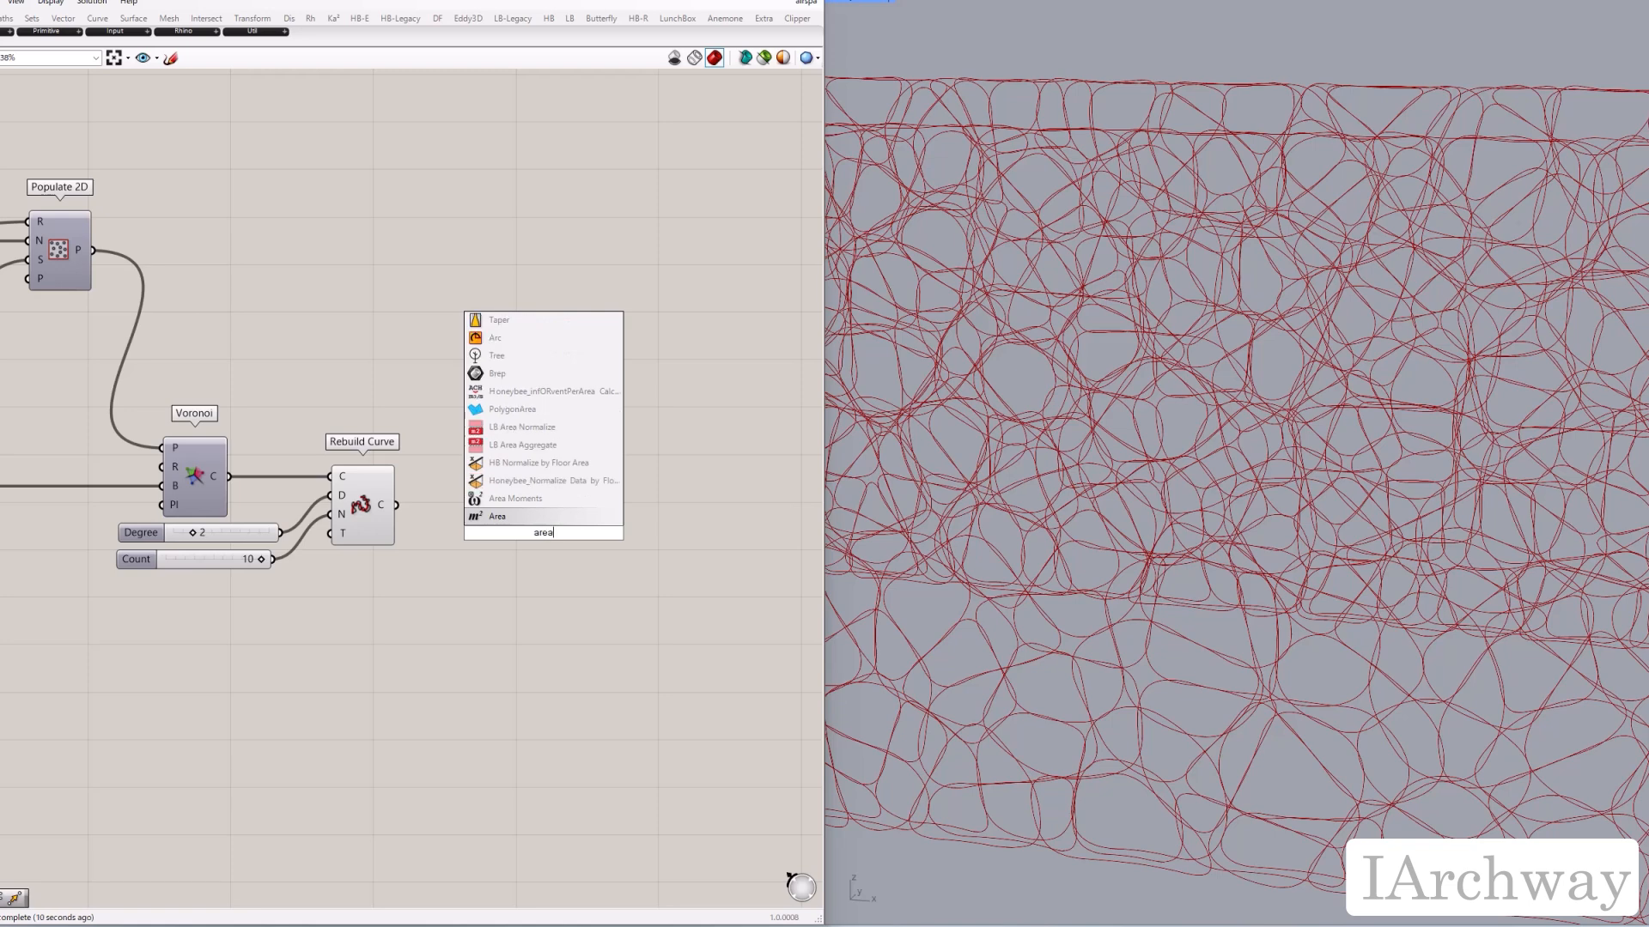
key(Return)
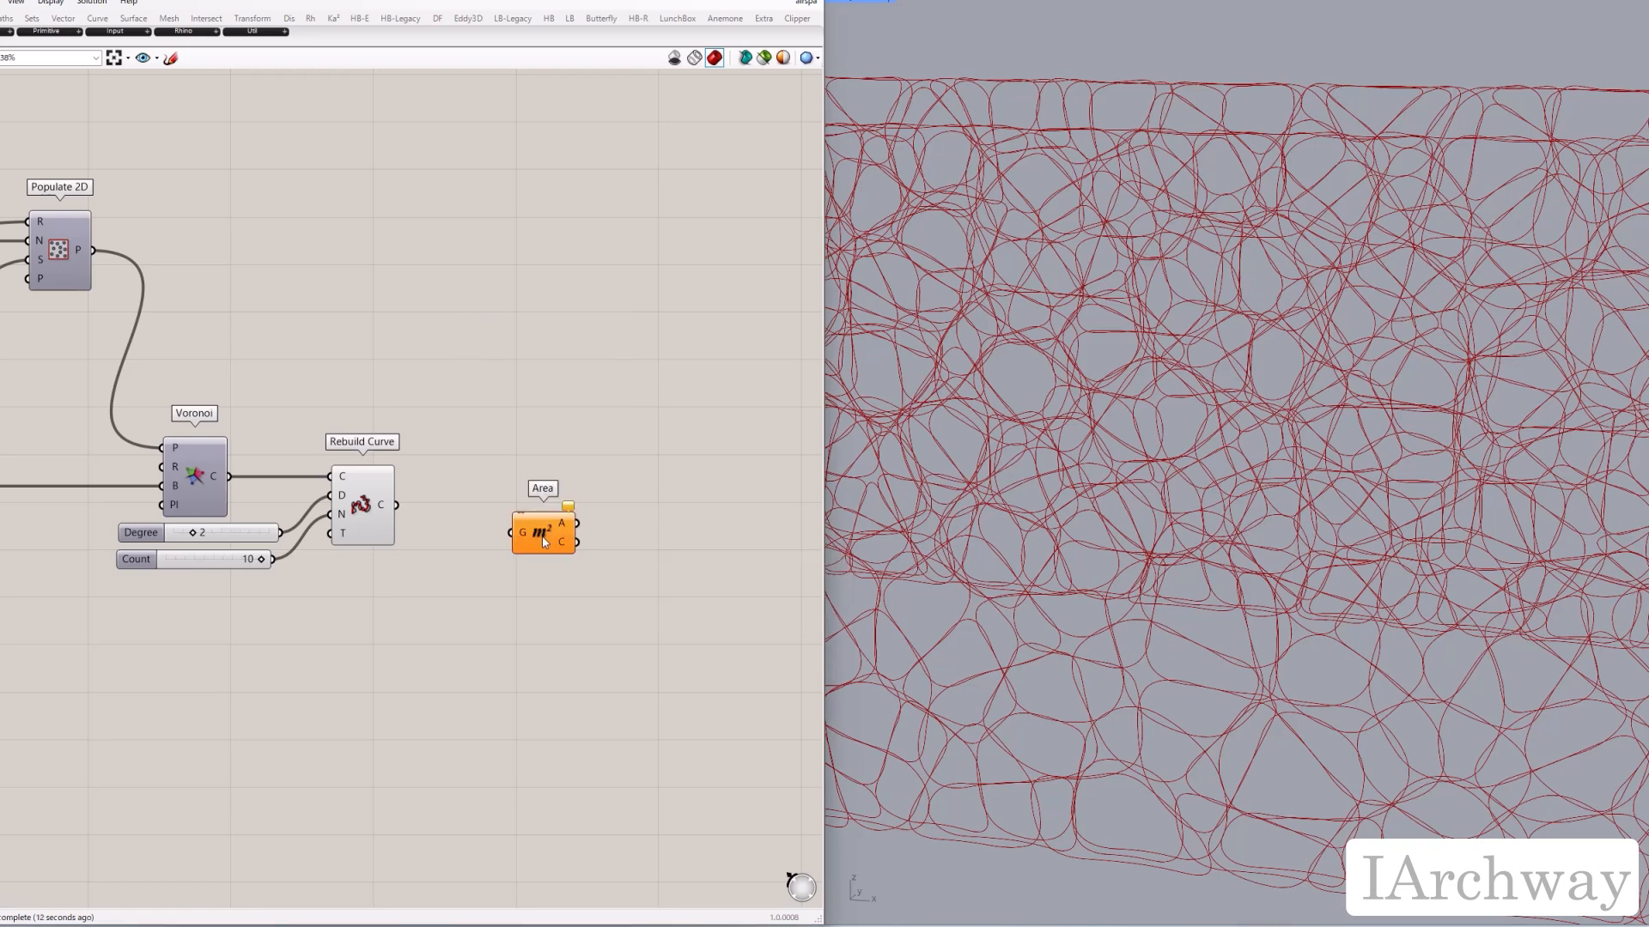
drag(546, 538, 501, 440)
scroll(530, 464, up, 2)
right_drag(549, 466, 530, 459)
drag(353, 506, 487, 419)
click(496, 529)
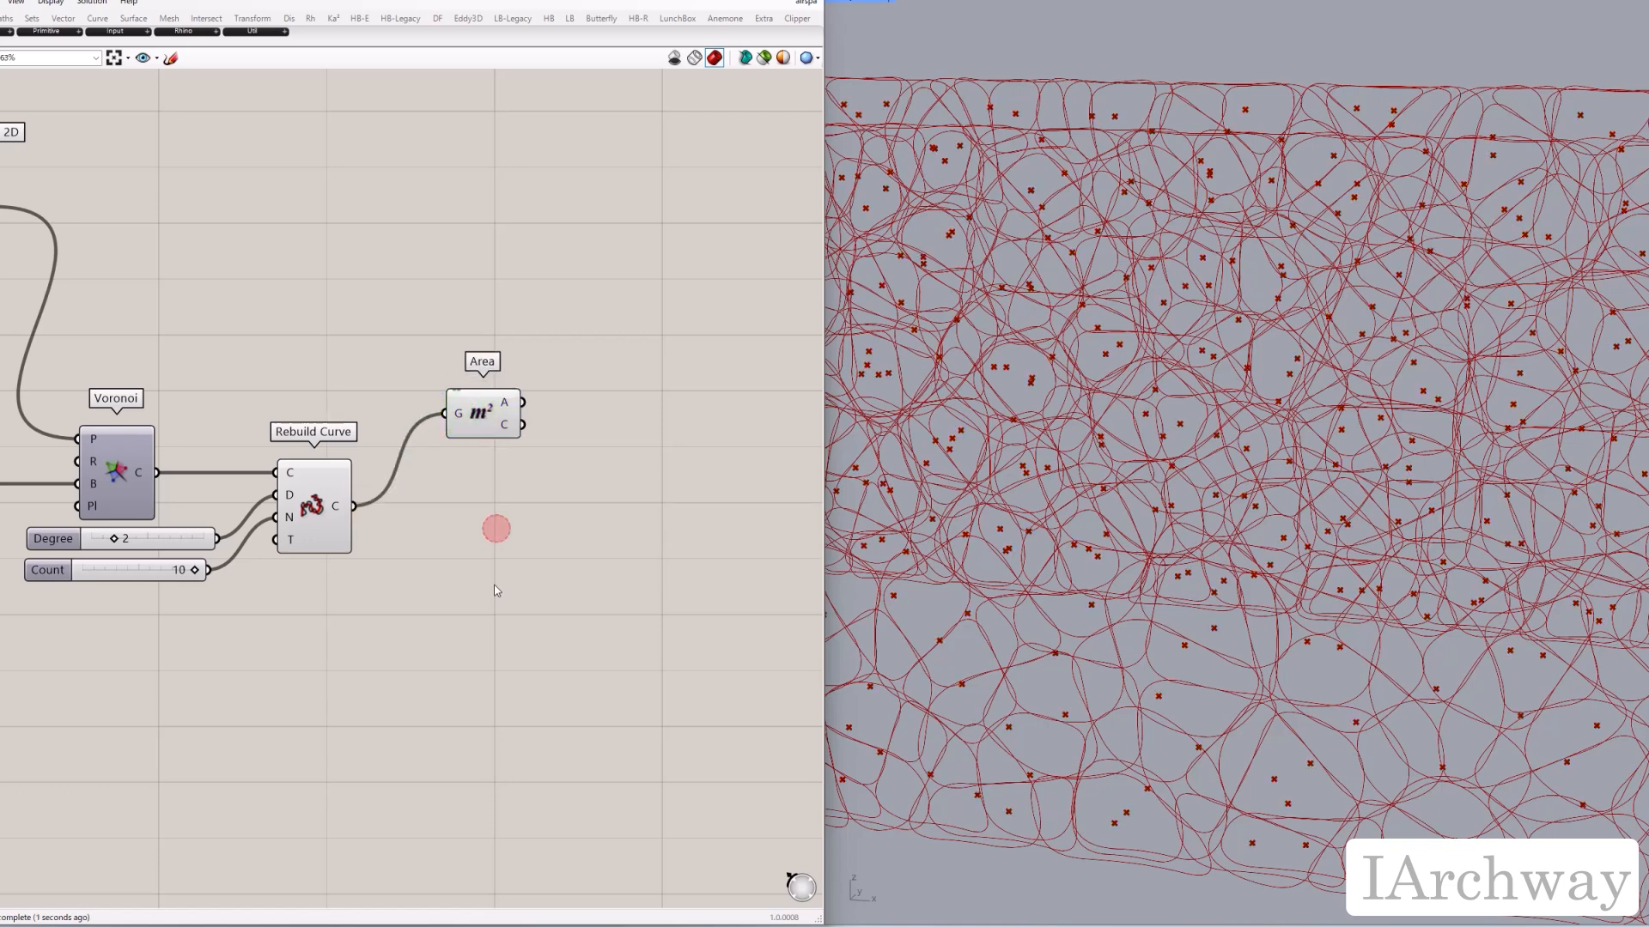
Step: Add a Scale component, connecting Rebuild Curve's C output to its G input and Area's C output to its C input
double_click(496, 591)
text(scale)
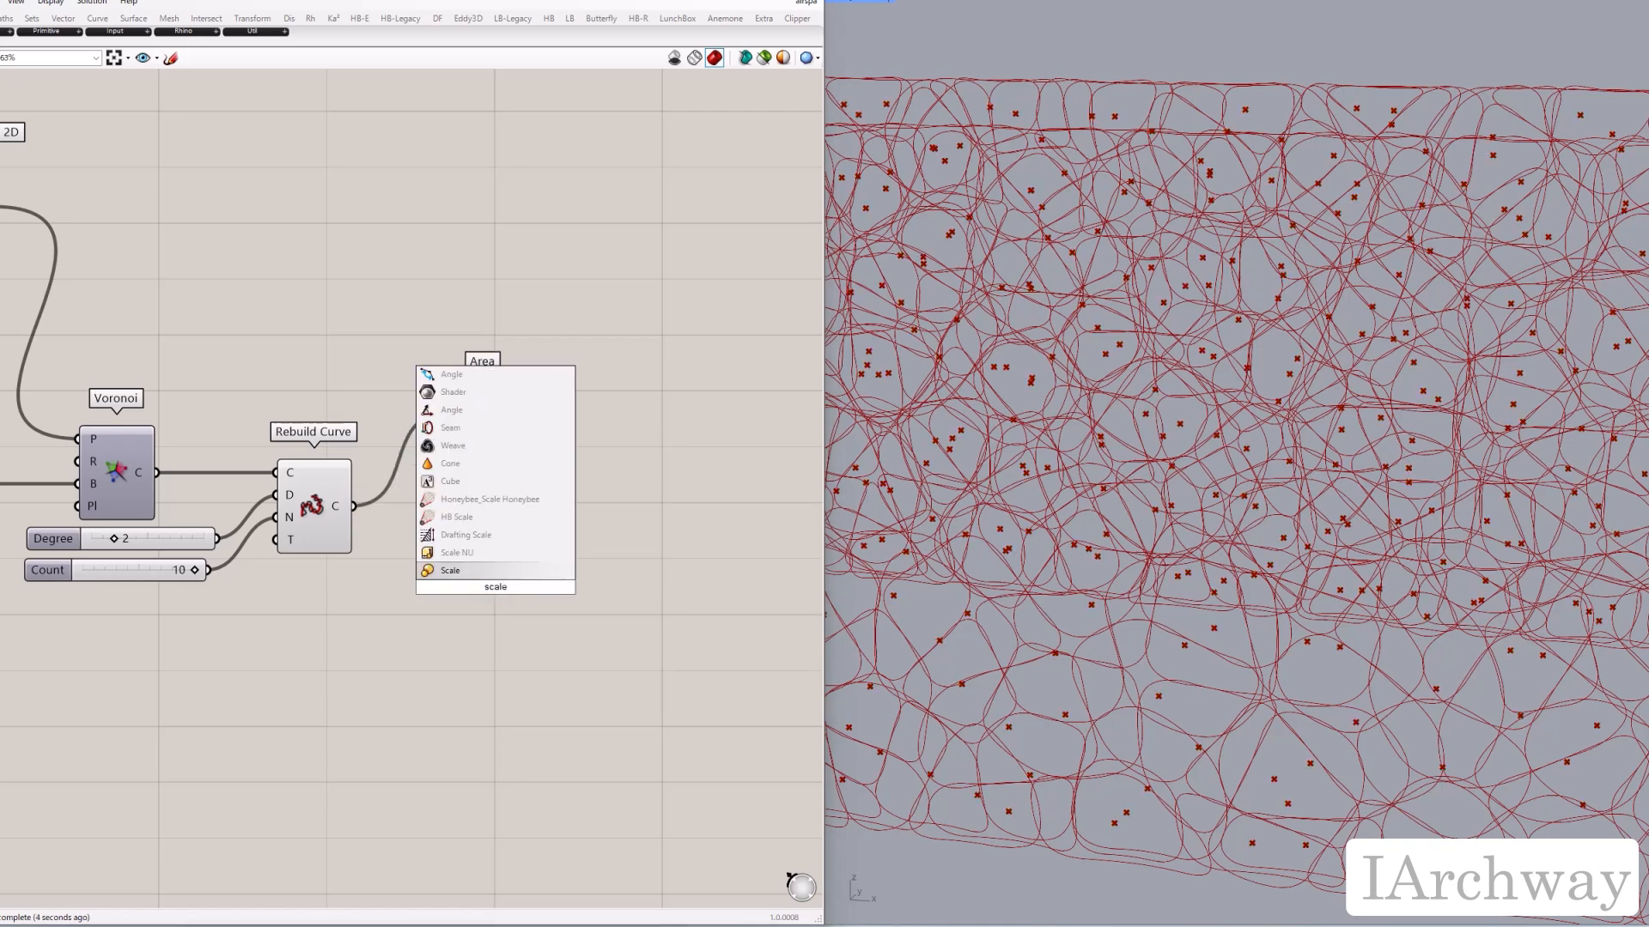
key(Return)
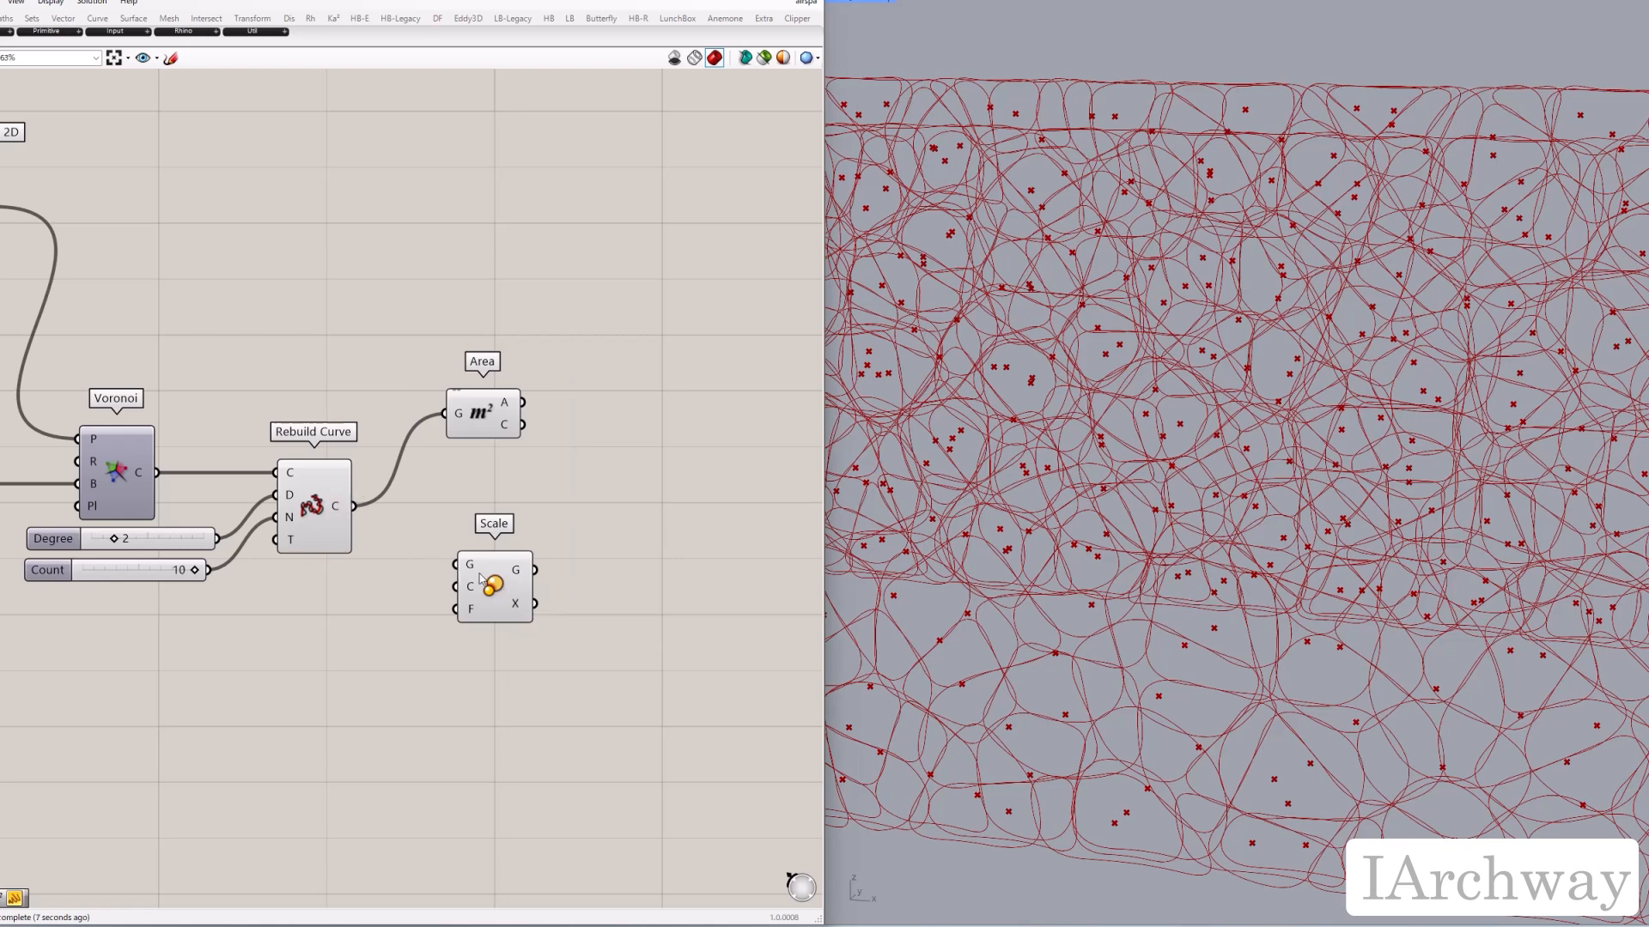
drag(357, 516, 692, 532)
click(612, 554)
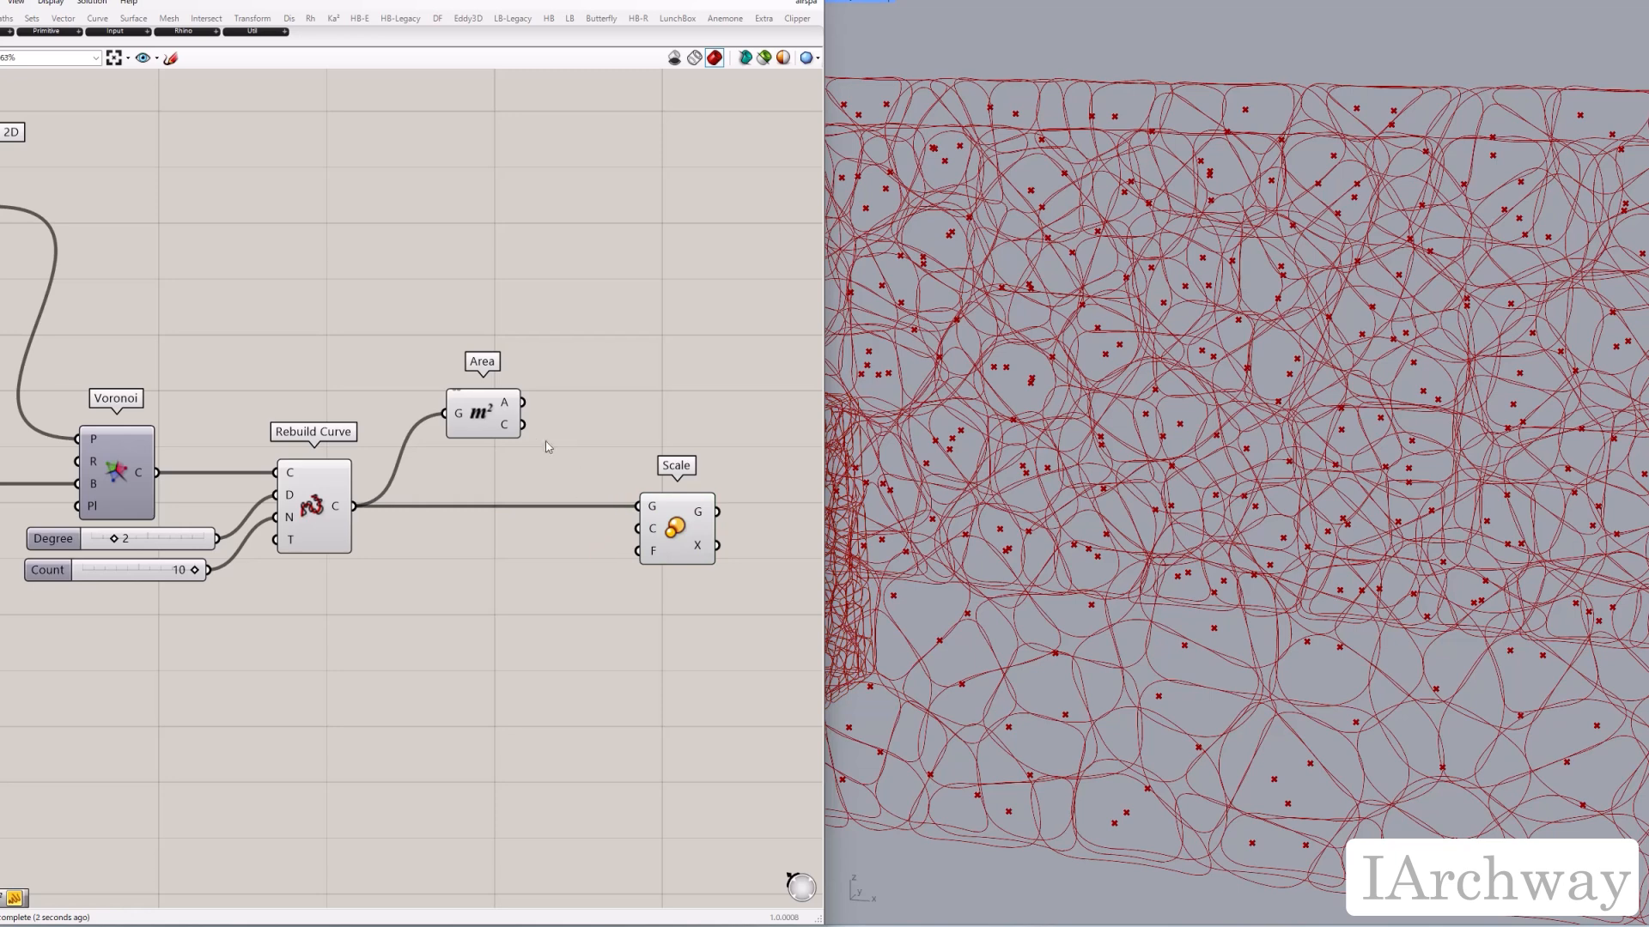
drag(524, 429, 636, 529)
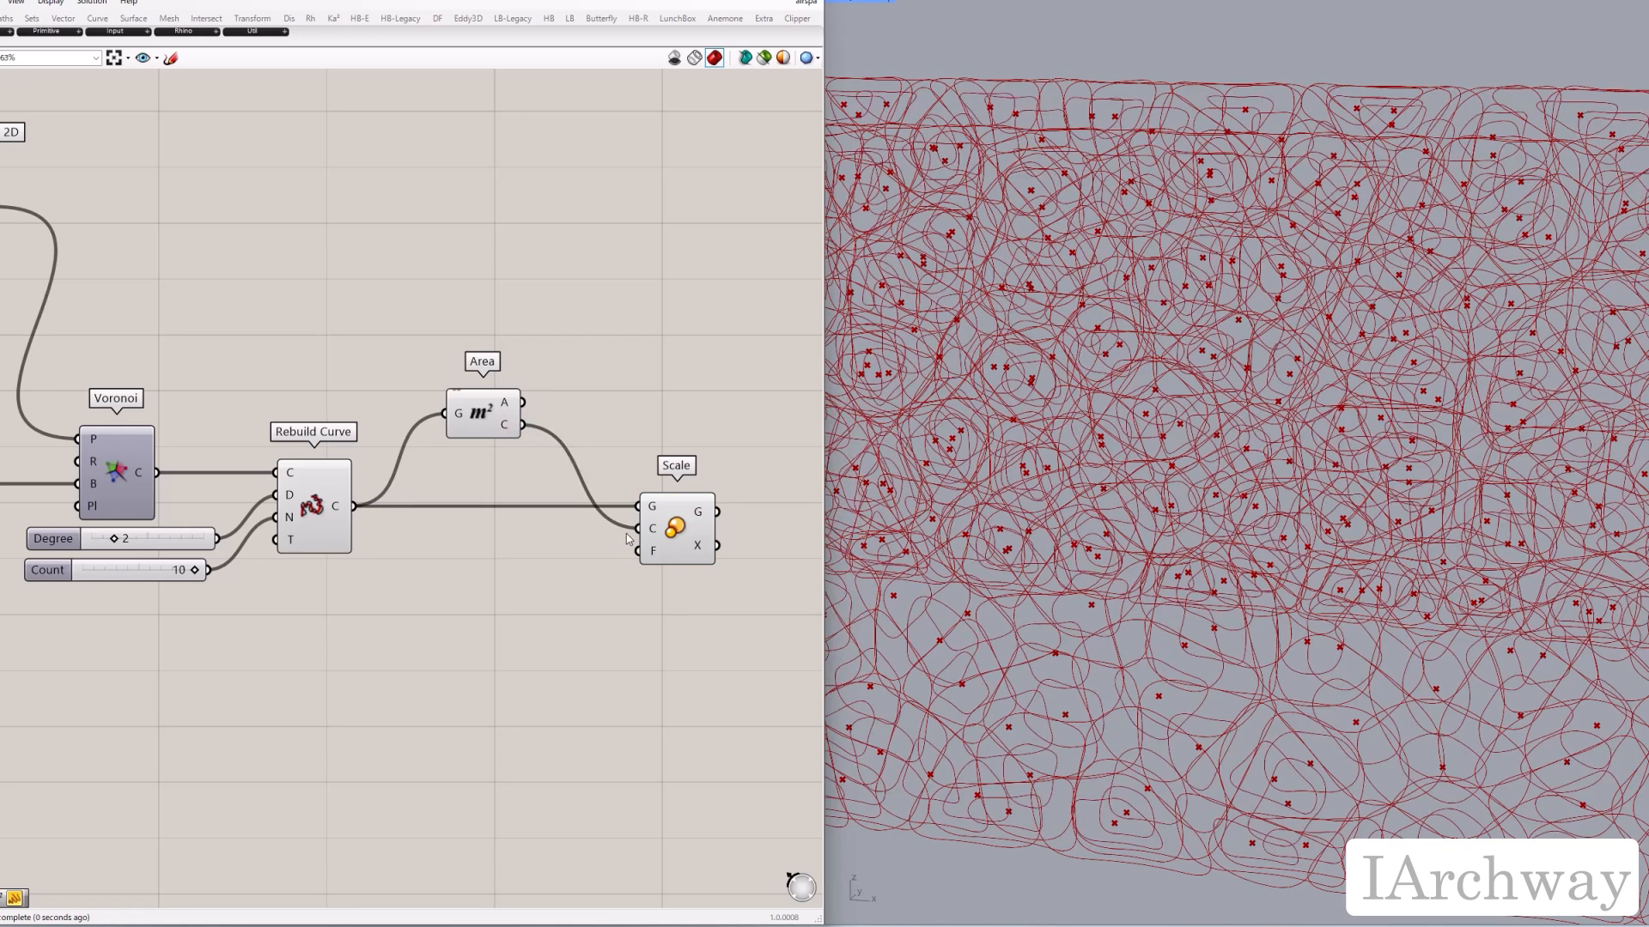
Step: Add a number slider set to 0.88 and connect it to Scale's F input
double_click(542, 592)
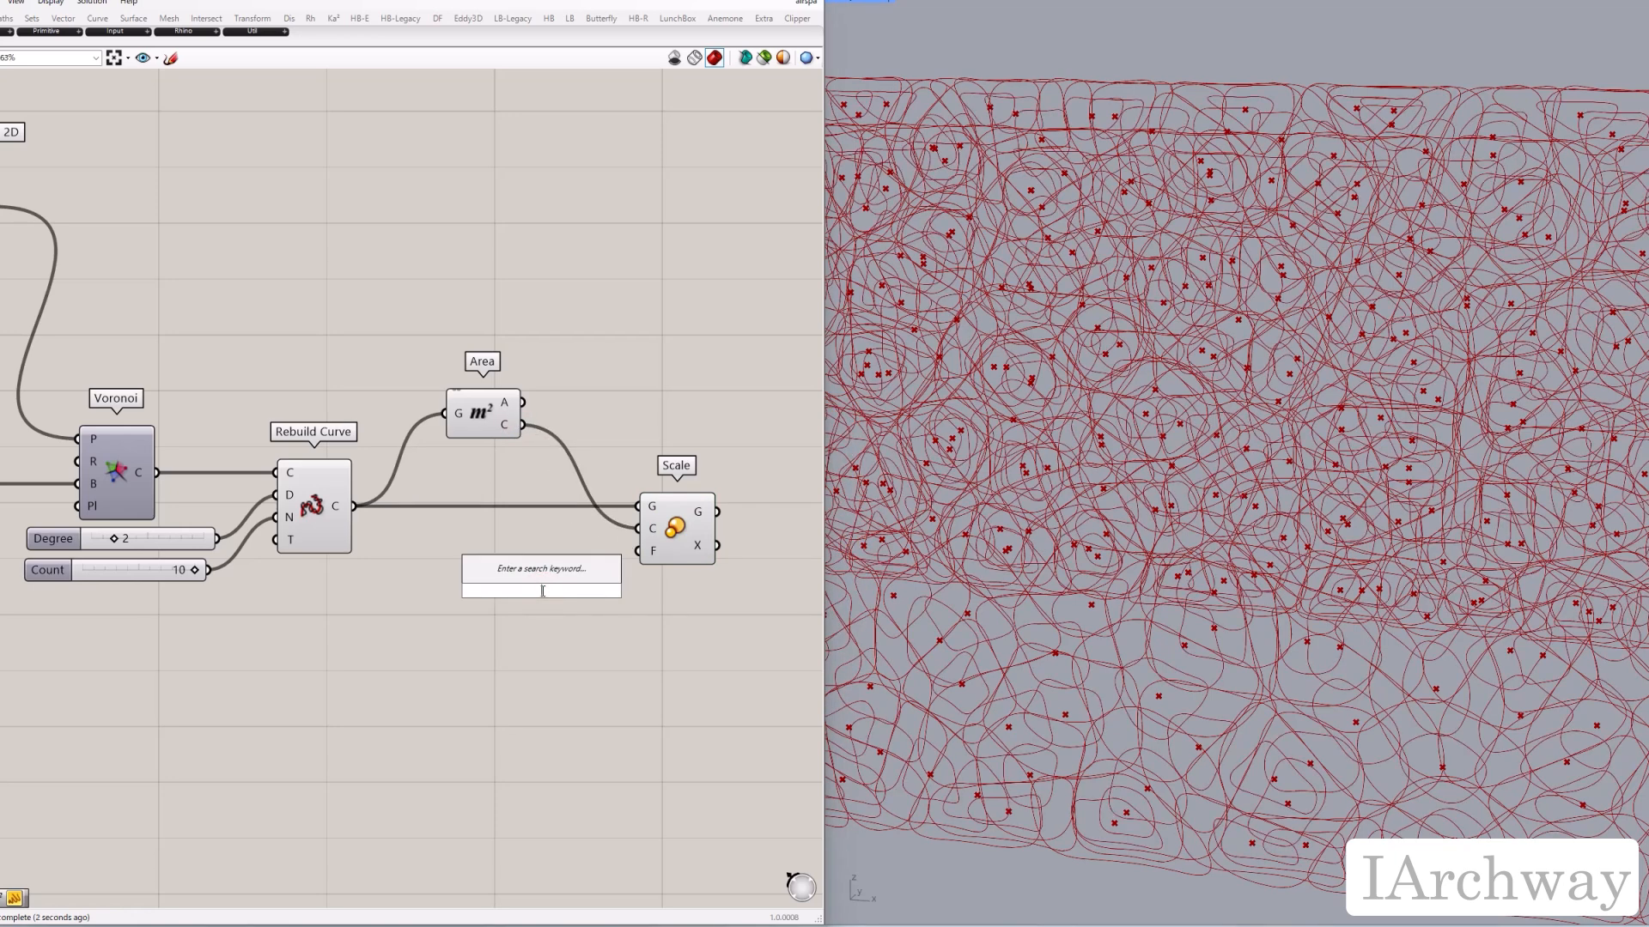
text(0.88)
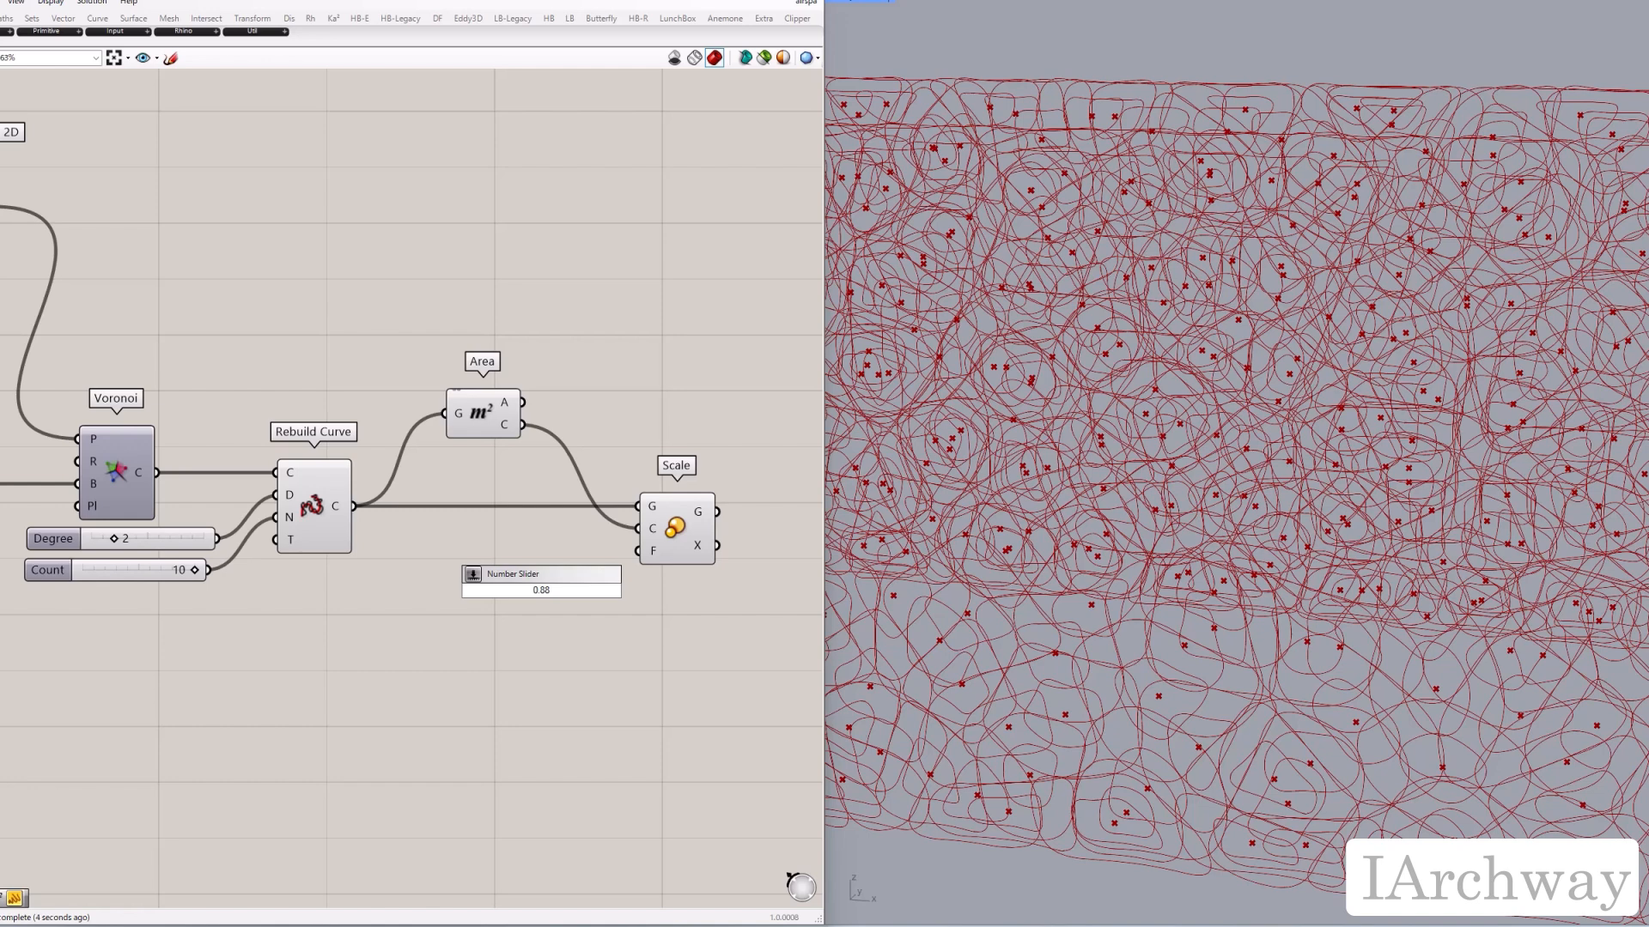
key(Return)
drag(543, 596, 638, 551)
click(548, 599)
click(687, 546)
right_drag(692, 584, 633, 589)
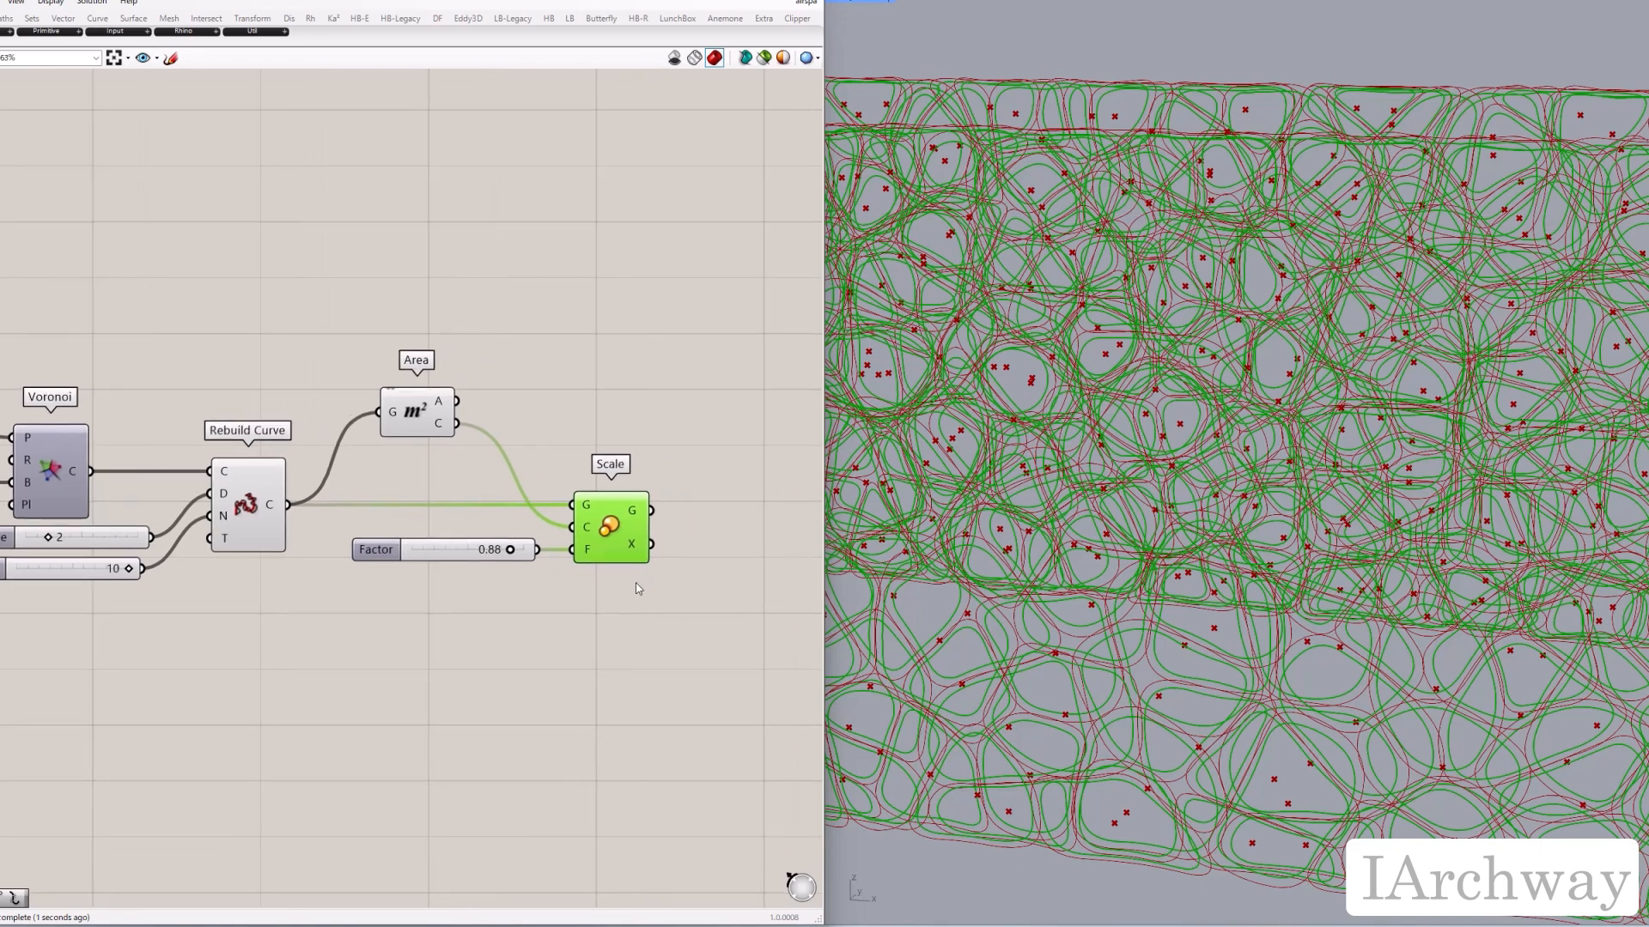
Step: Turn off the preview of the Rebuild Curve and Area components, leaving Scale previewed
drag(468, 604, 245, 385)
right_click(246, 346)
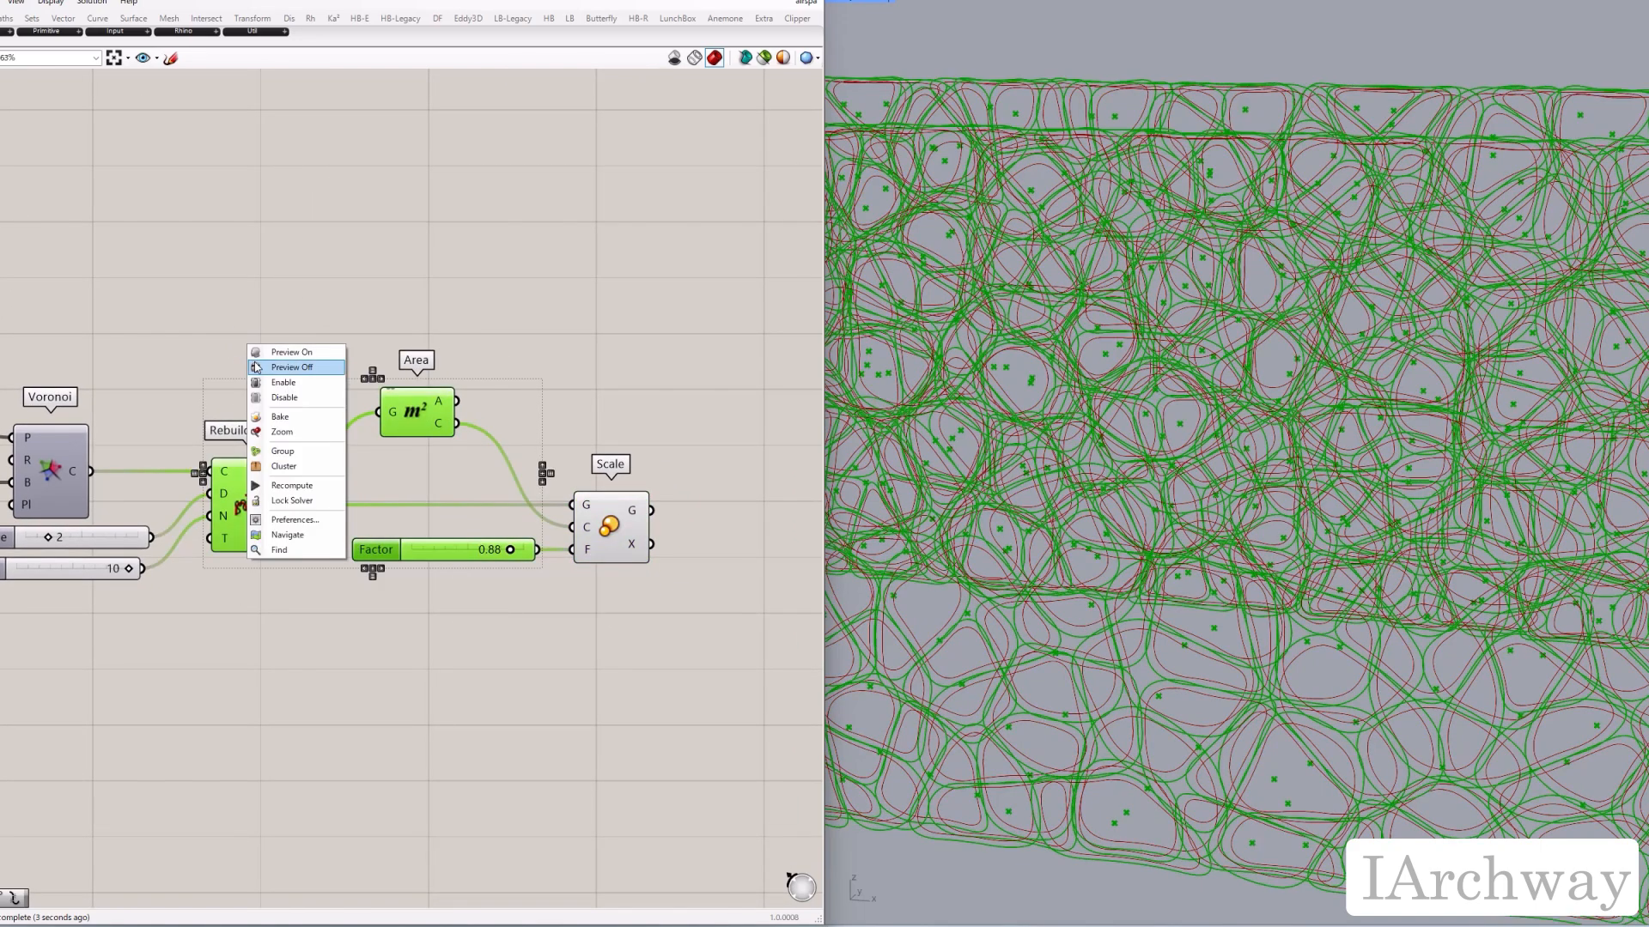
click(255, 367)
click(642, 540)
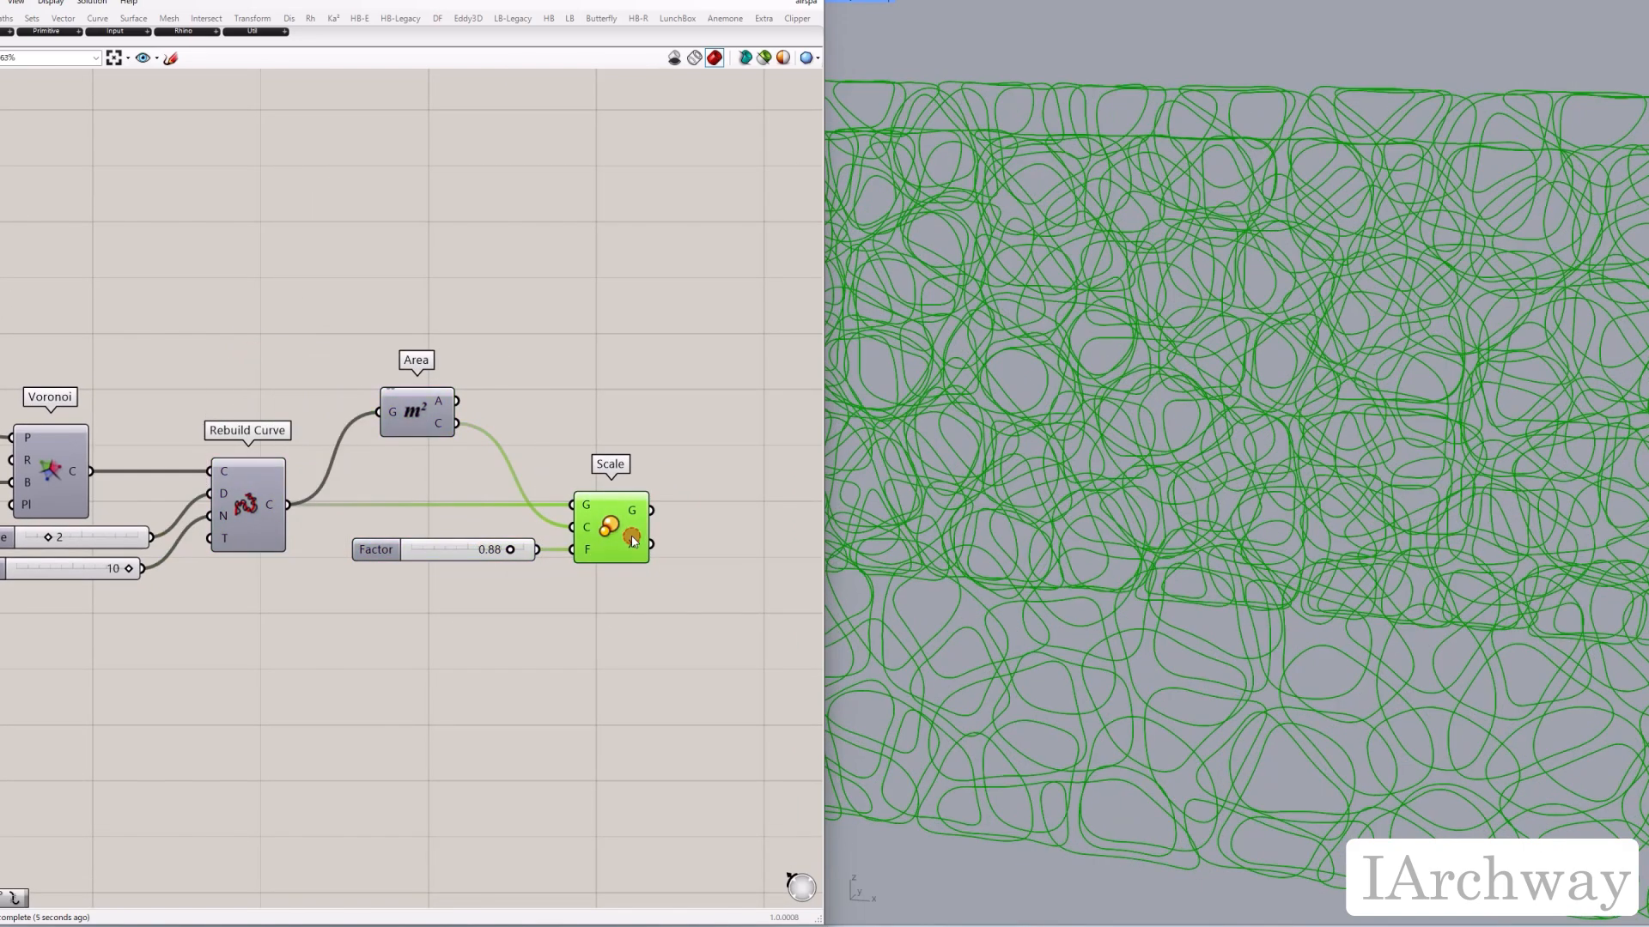
click(621, 651)
Step: Add a Surface parameter beside Scale and connect Scale's G output to it
right_drag(659, 604, 497, 570)
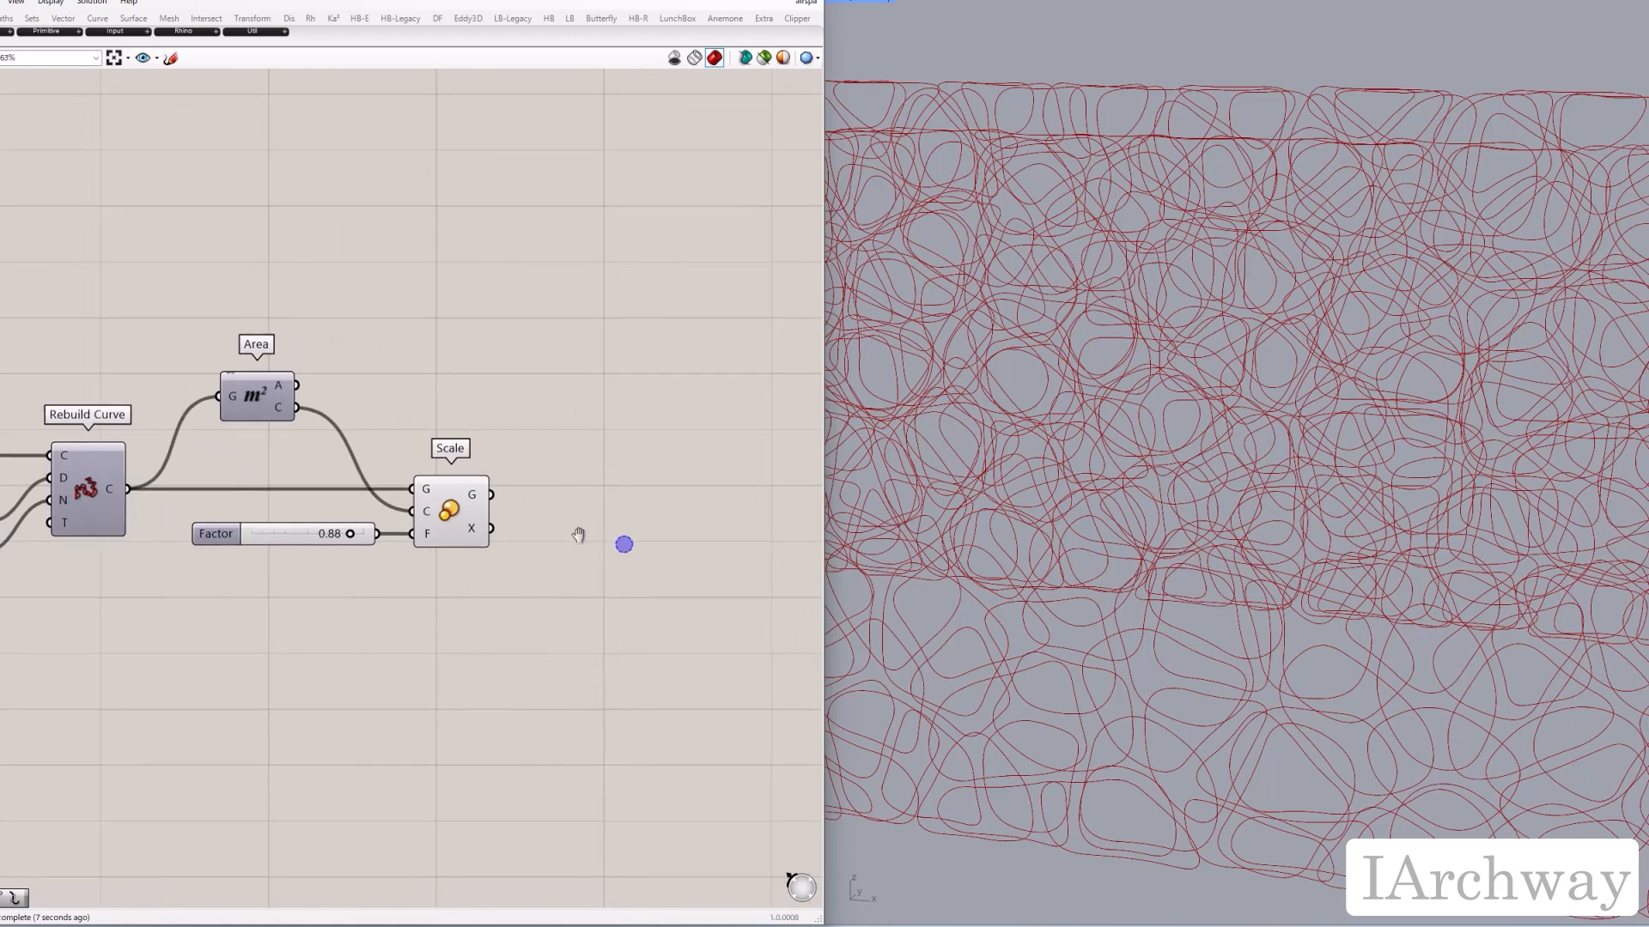
right_drag(578, 533, 485, 518)
double_click(505, 497)
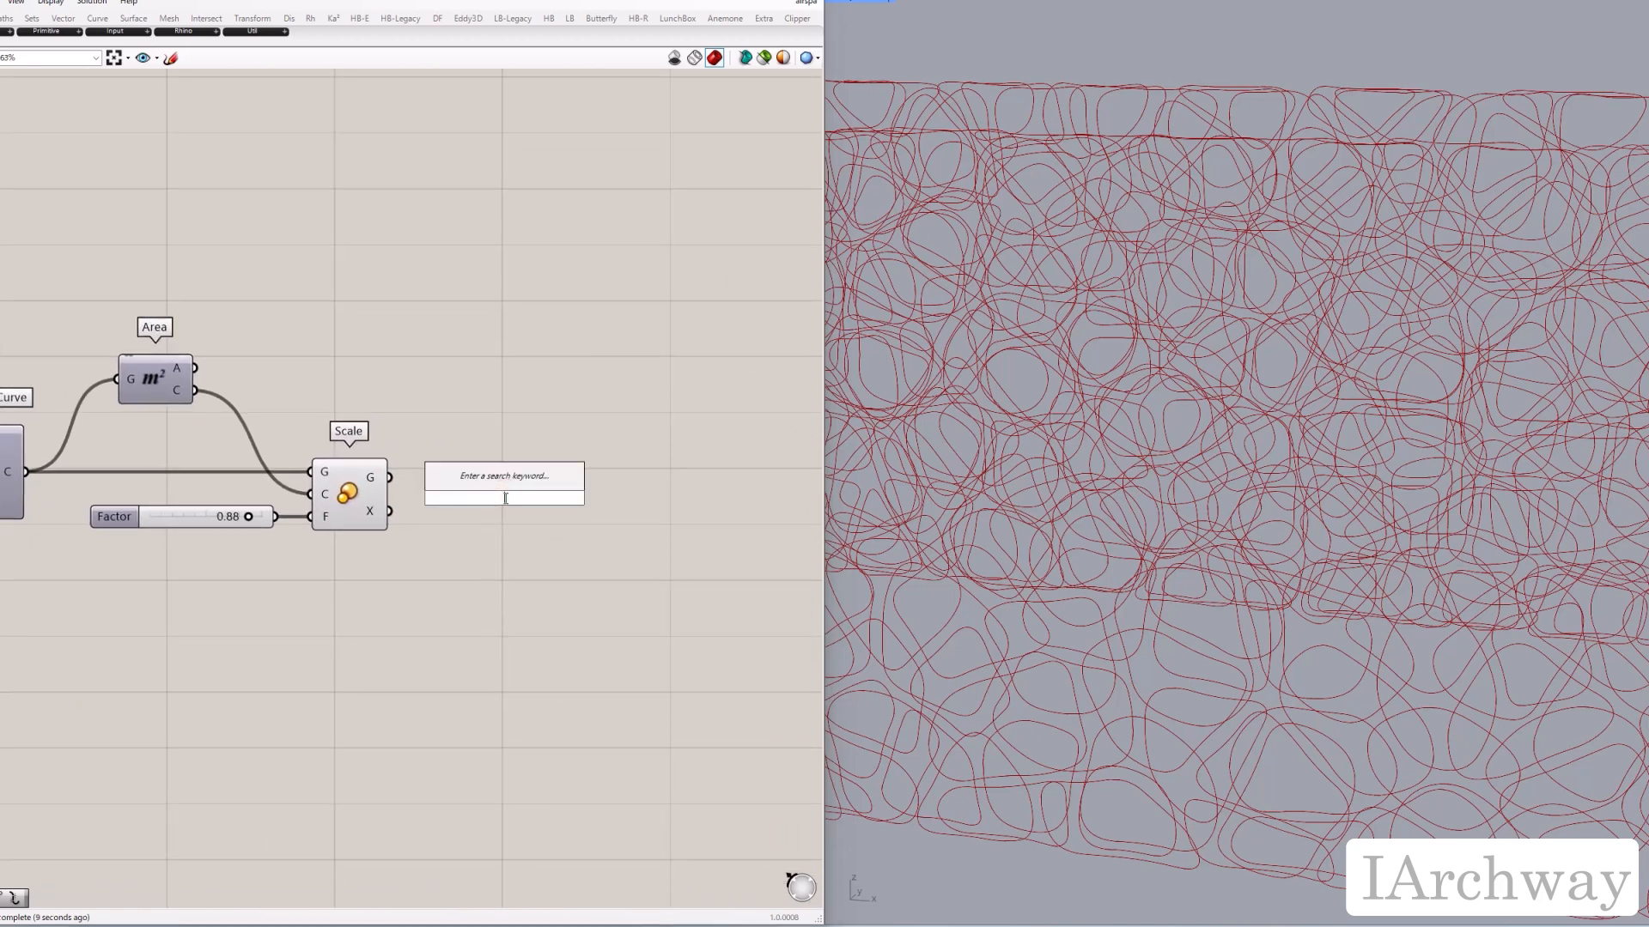
text(surface)
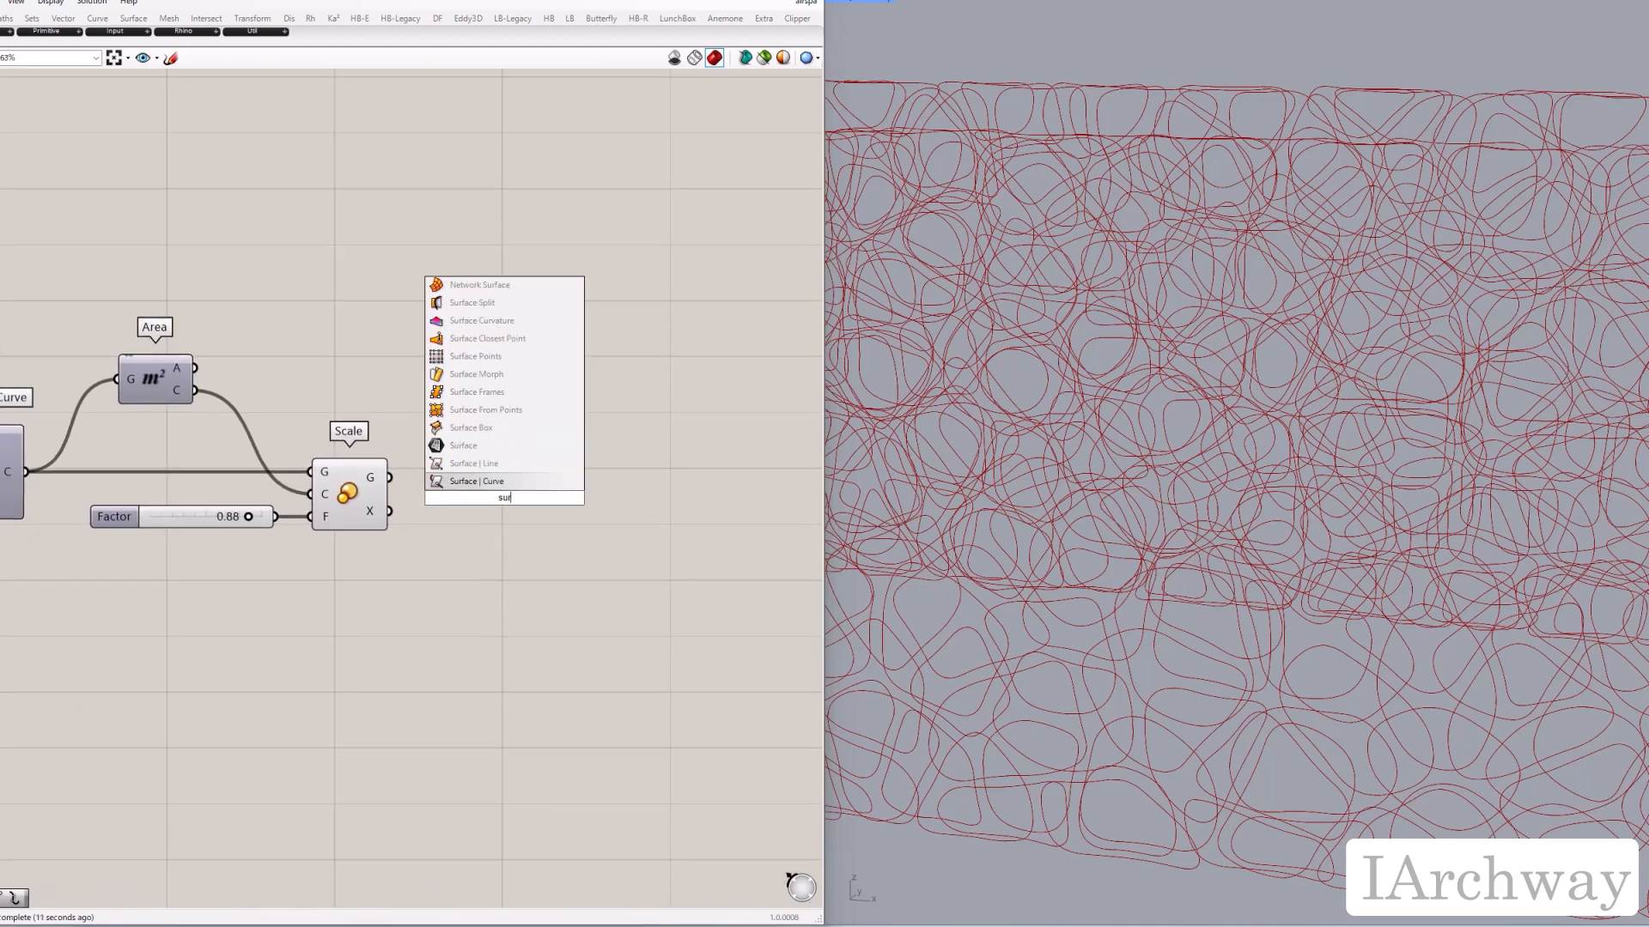
key(Return)
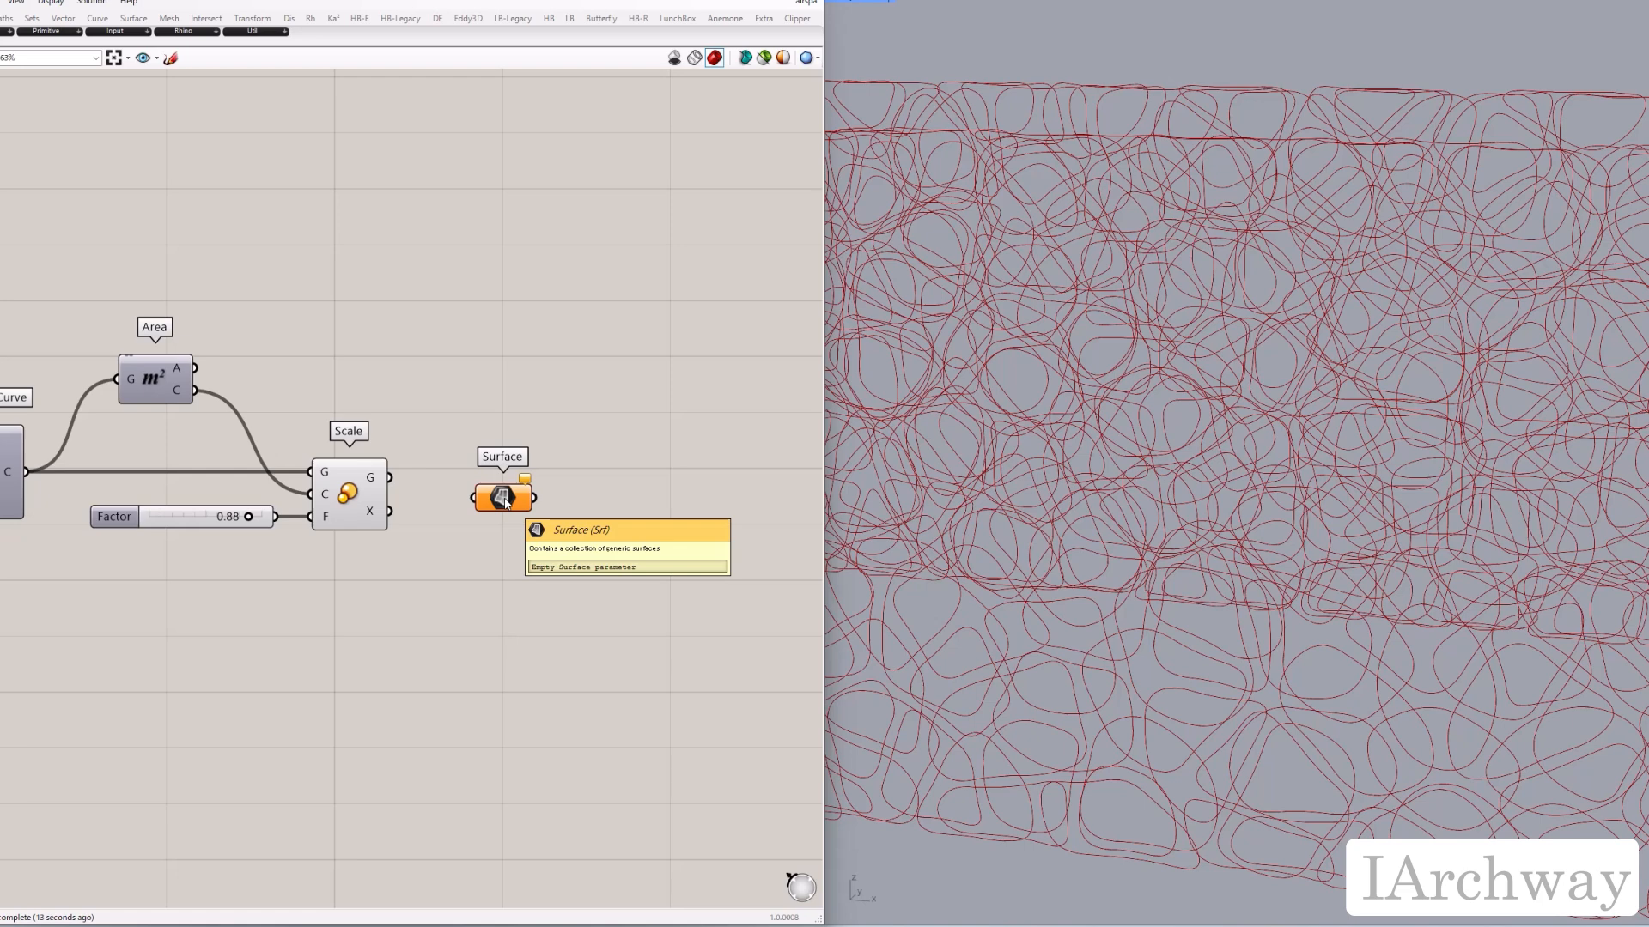
drag(419, 486, 466, 483)
click(495, 565)
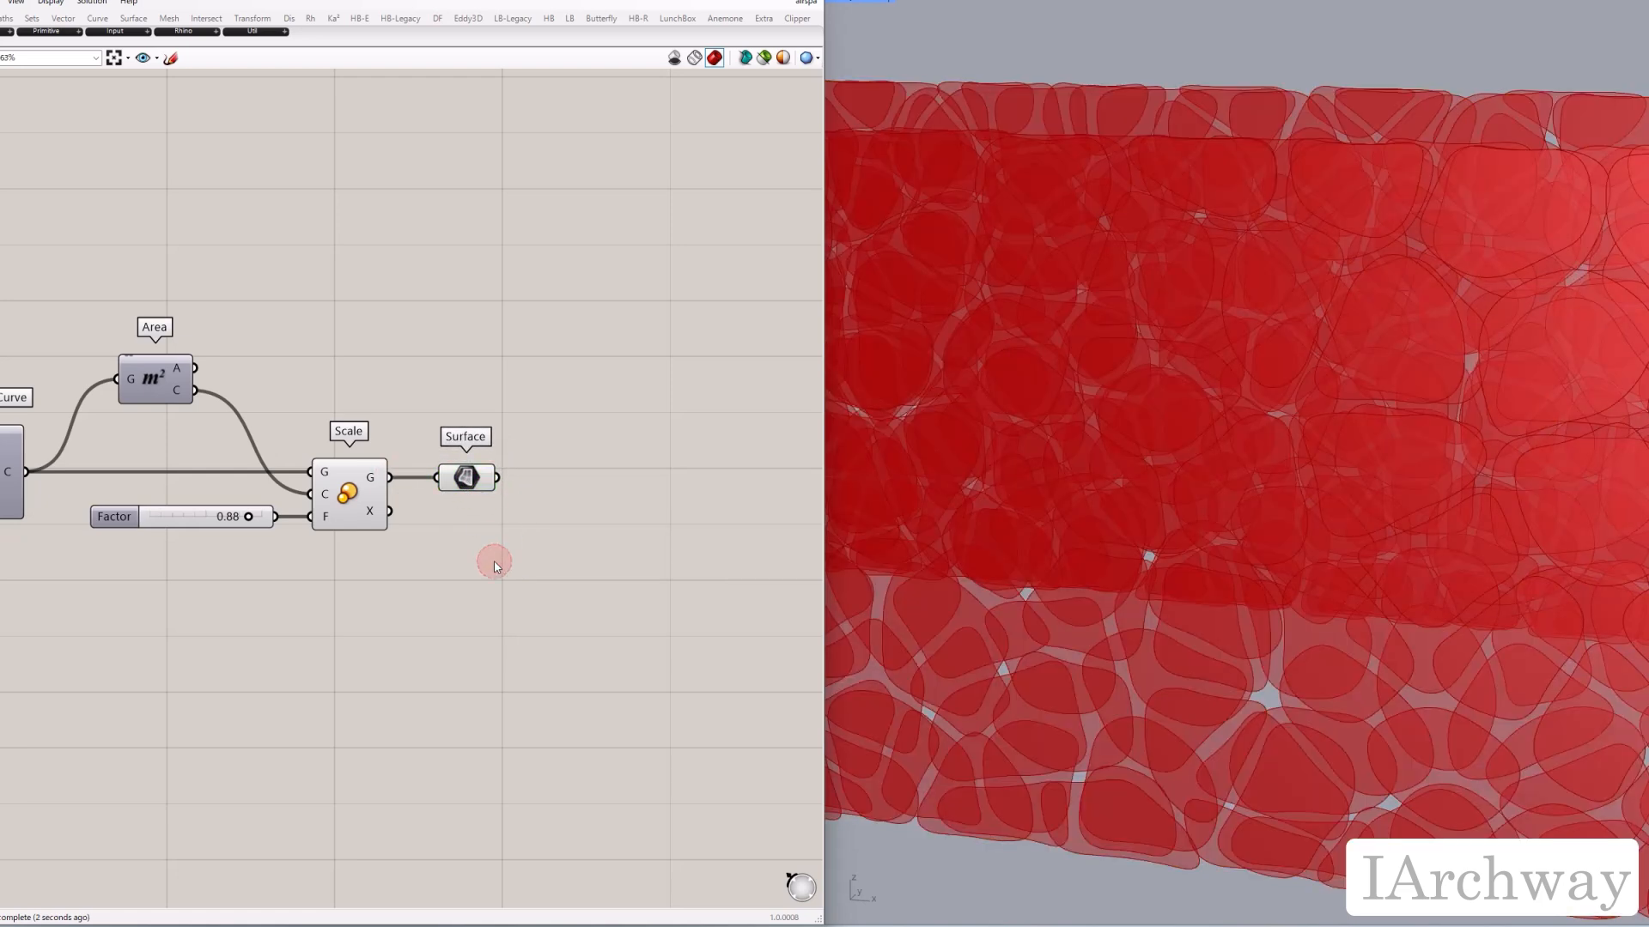
Step: Examine the scaled cell surfaces on the box from a distance and up close
mouse_move(1260, 576)
right_down()
mouse_move(1396, 805)
mouse_move(1253, 580)
right_up()
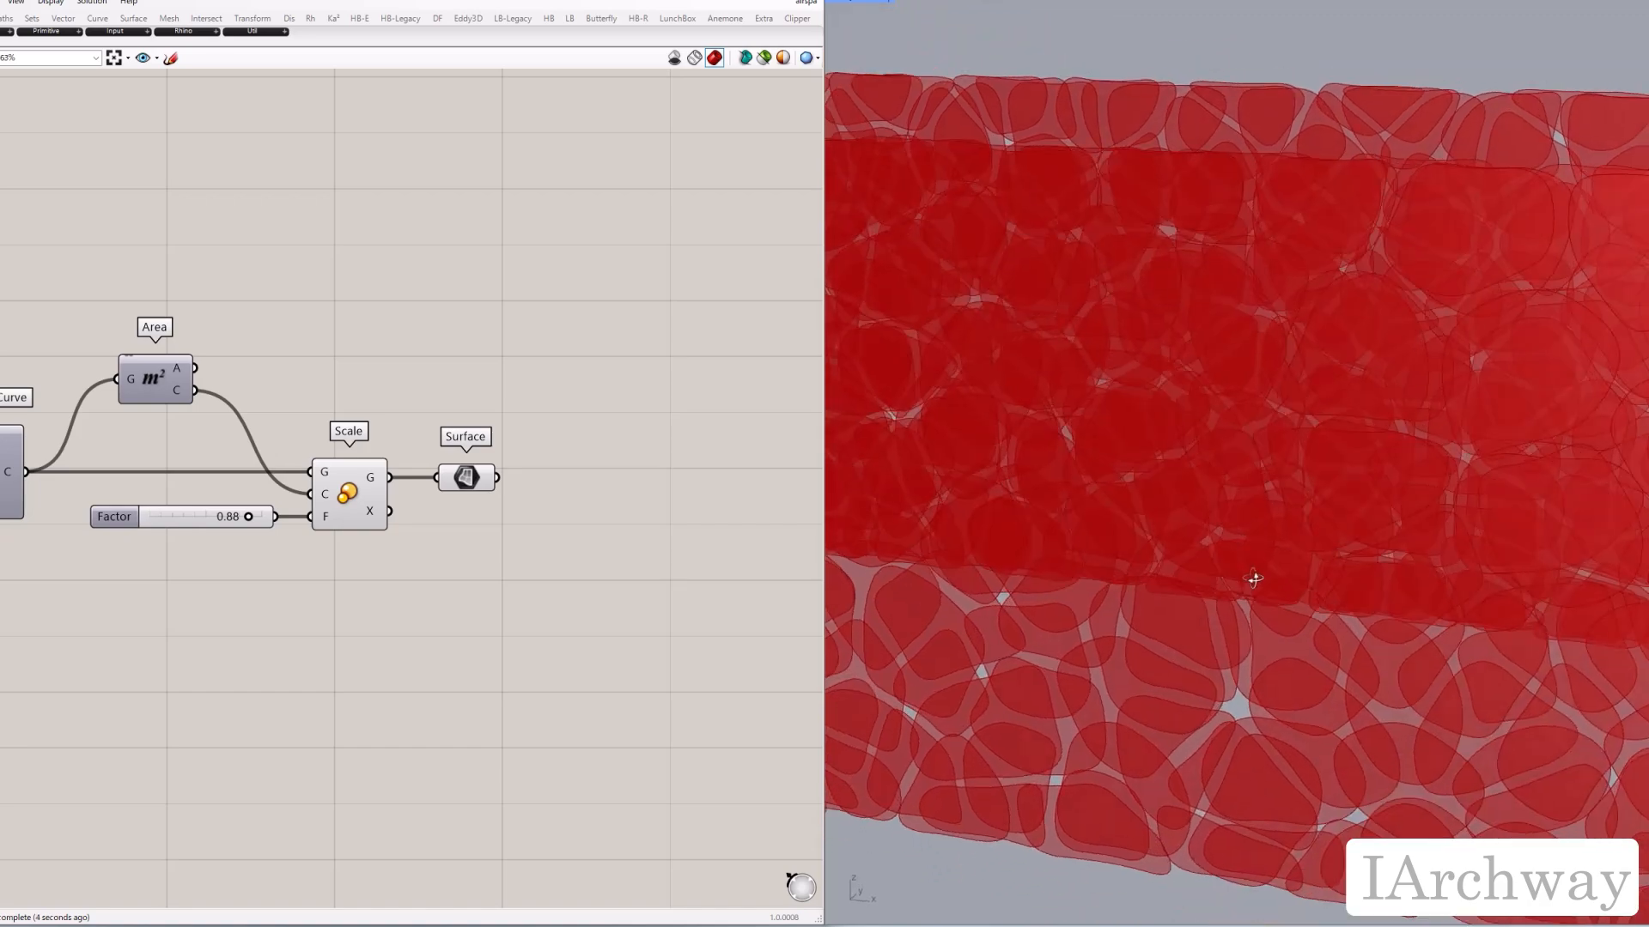
scroll(1325, 525, down, 4)
right_drag(1325, 524, 1391, 497)
scroll(1366, 563, down, 3)
scroll(1398, 520, down, 2)
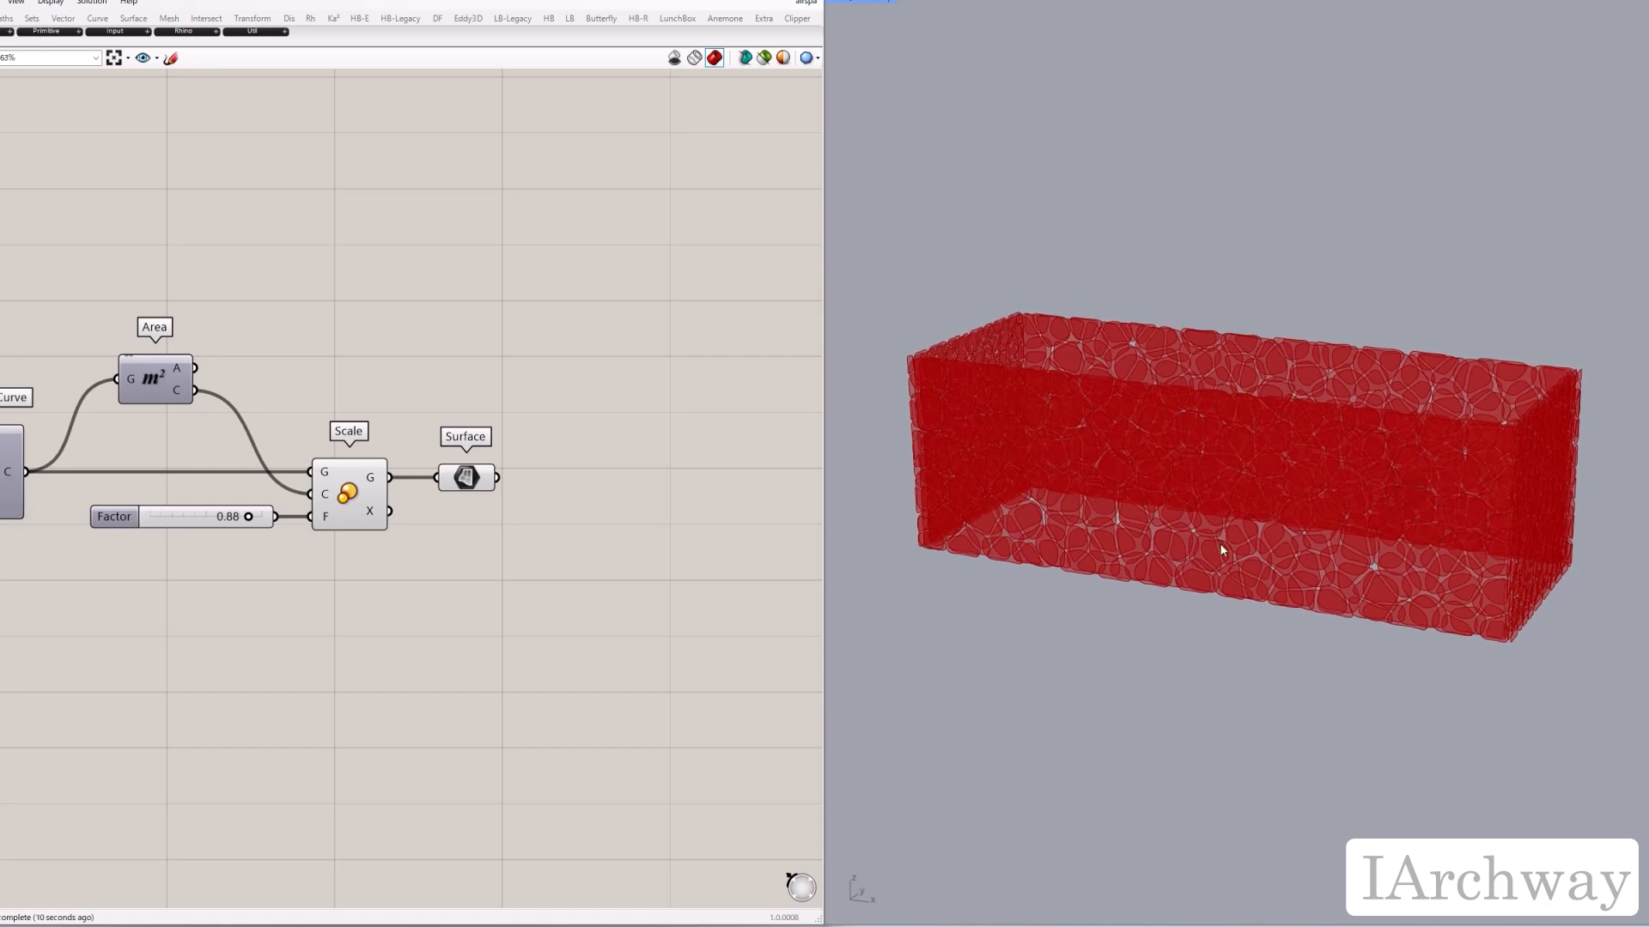
scroll(1223, 547, up, 6)
scroll(1292, 567, down, 2)
right_drag(1296, 570, 1298, 624)
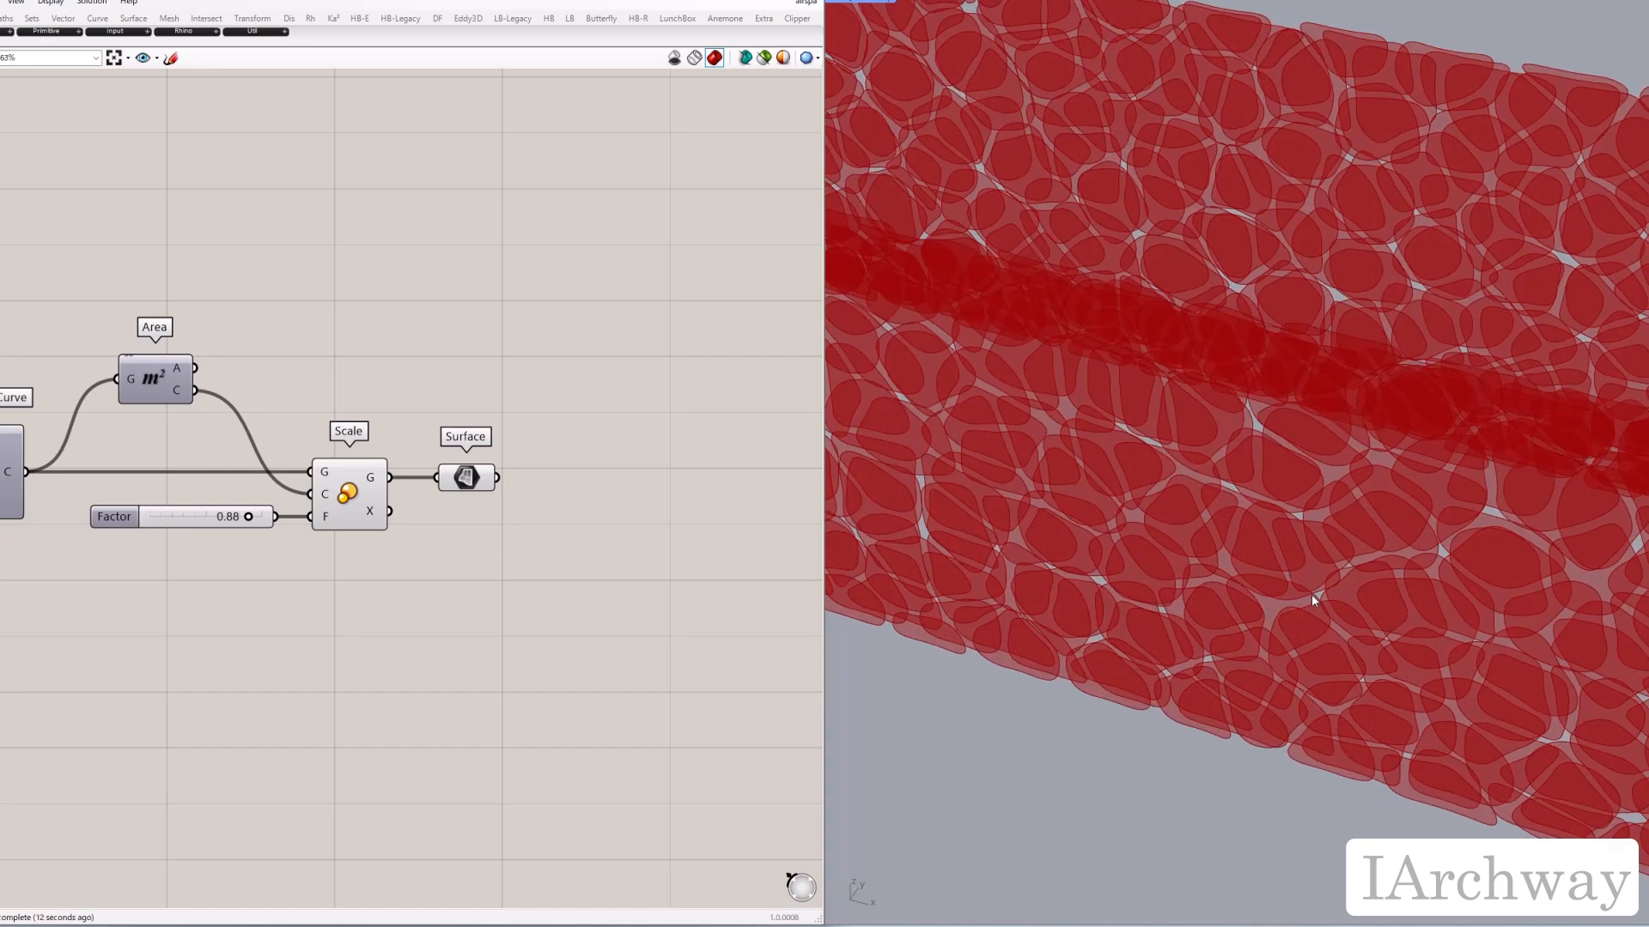
Step: Add an Evaluate Surface component beside the Surface parameter and turn off the preview of Scale
click(561, 576)
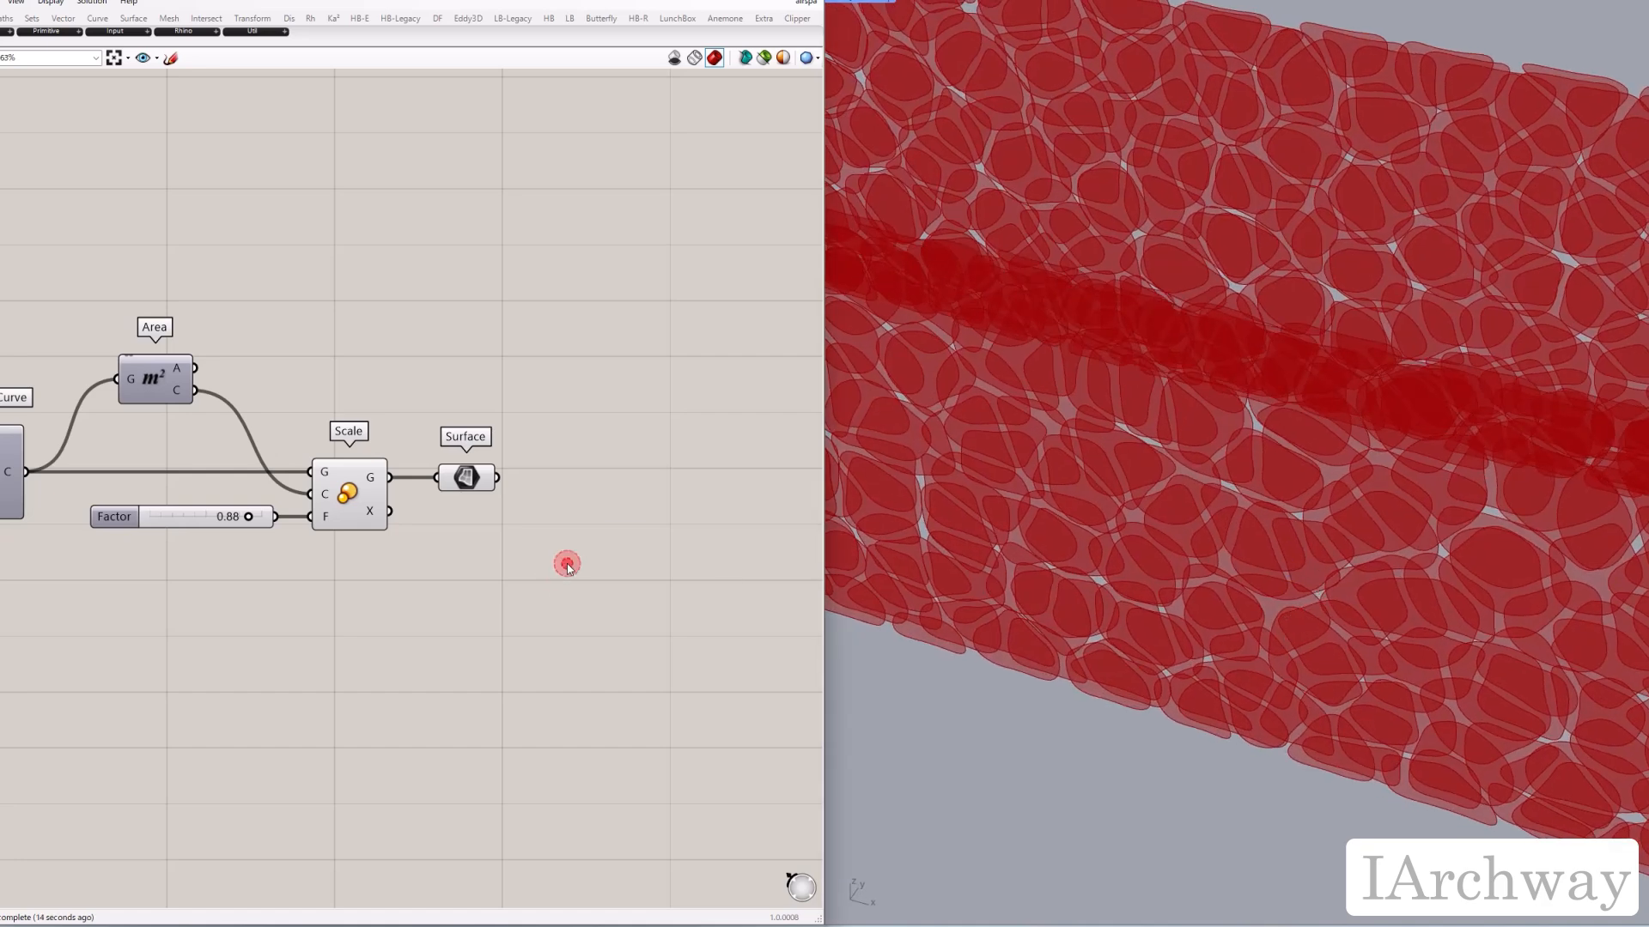
double_click(567, 565)
text(eval)
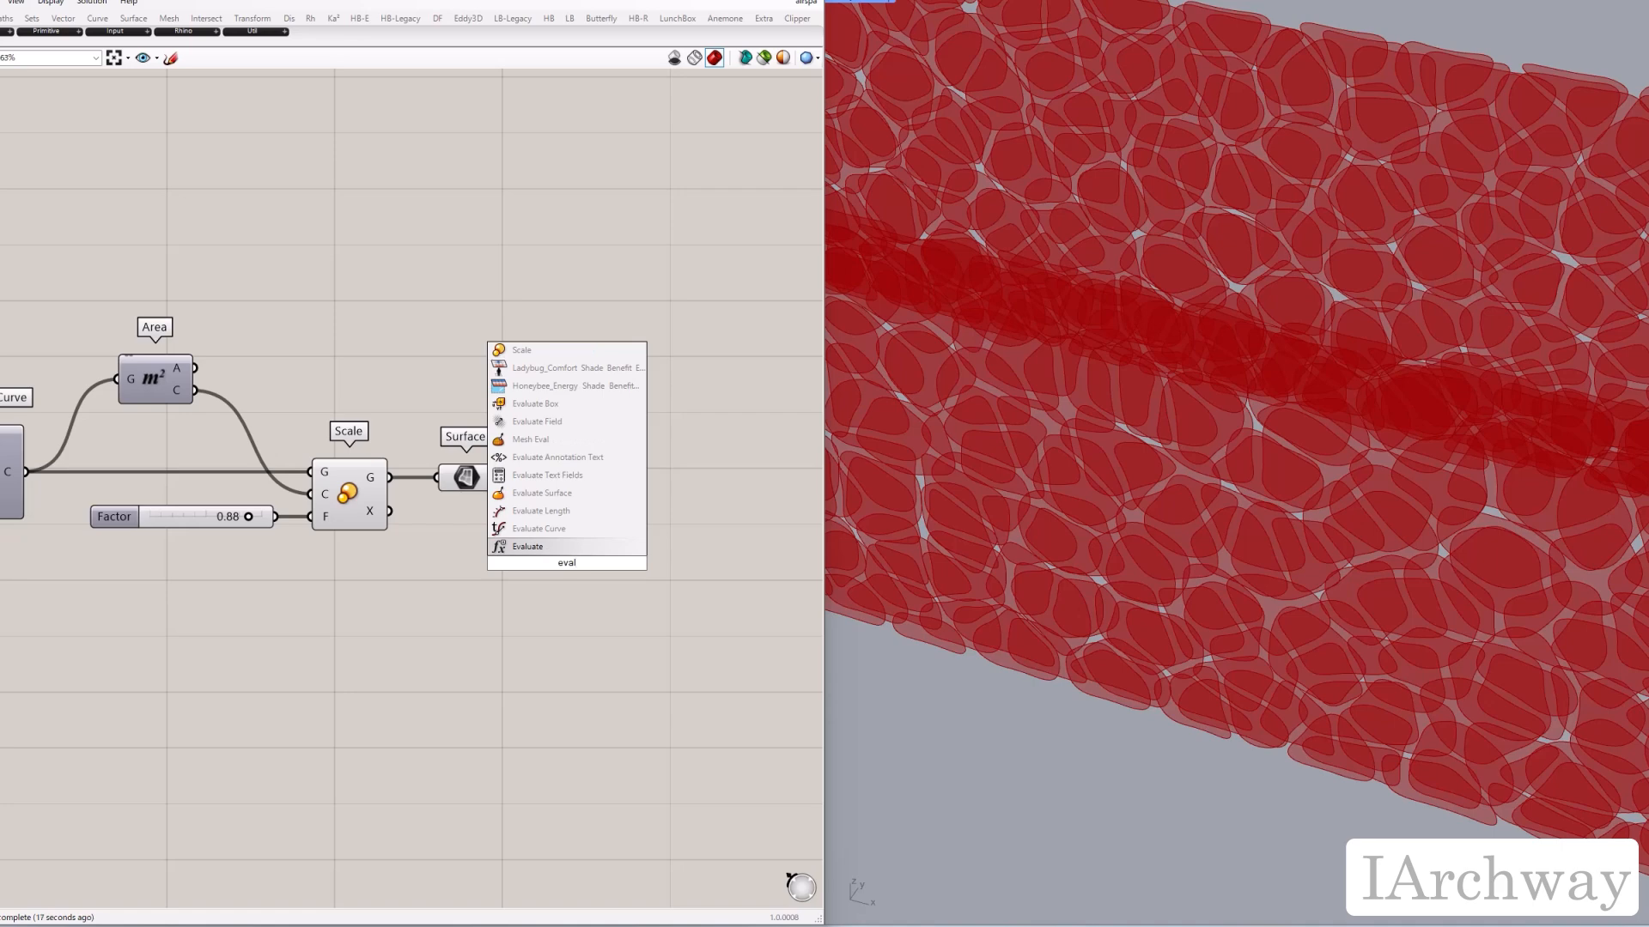
key(Up)
key(Up)
key(Up)
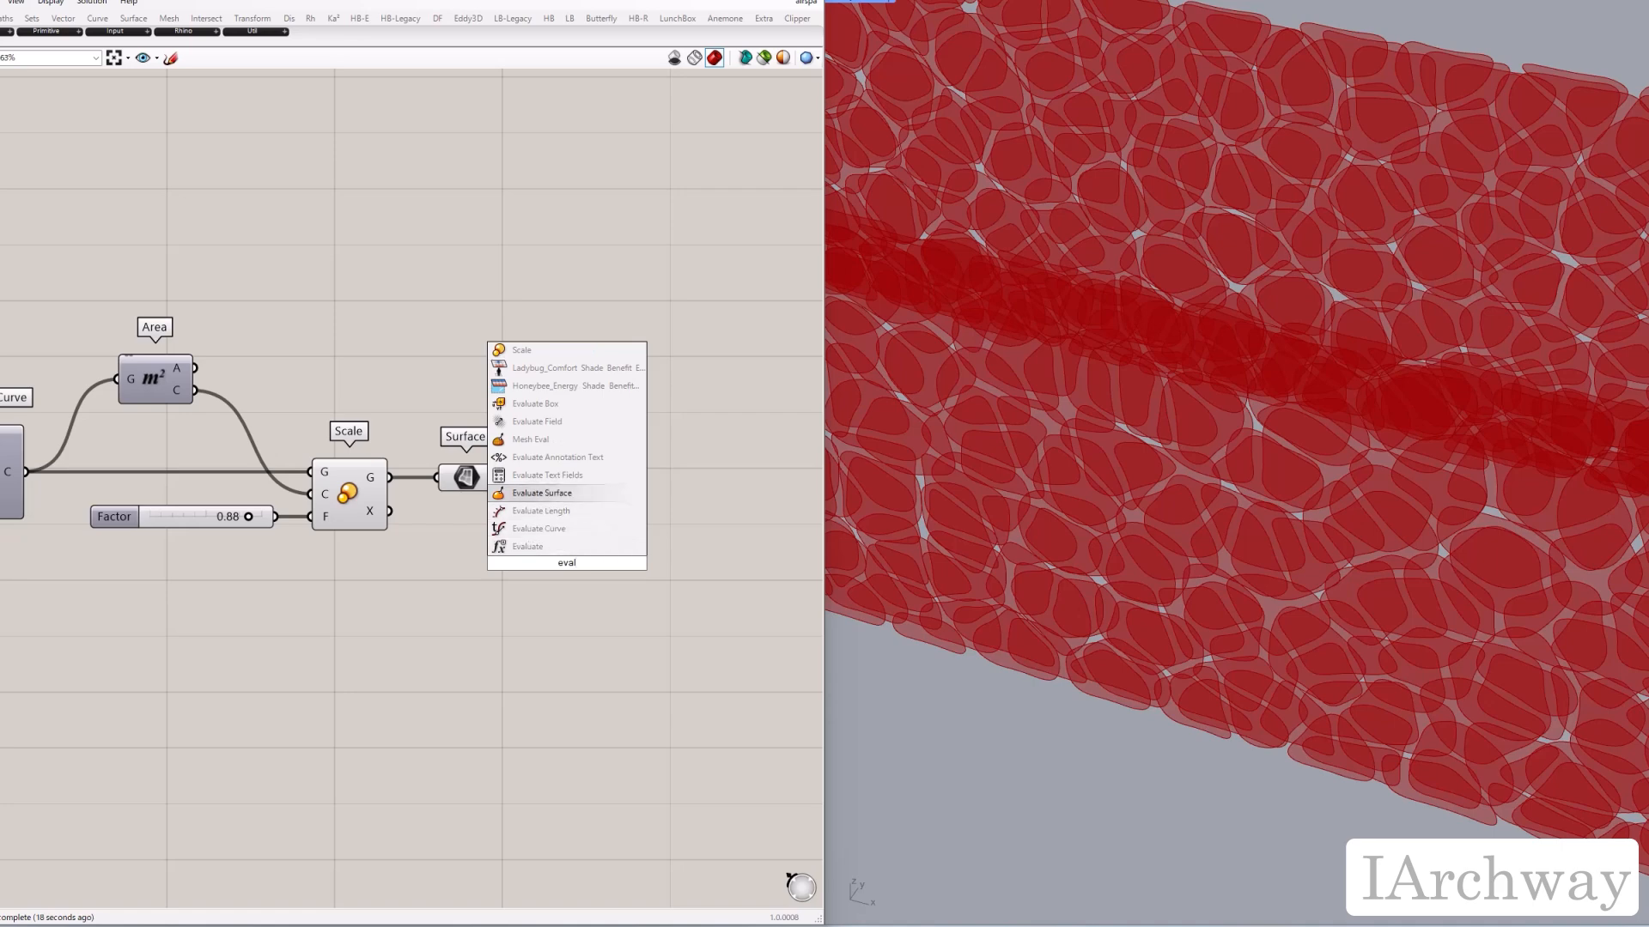
key(Return)
right_click(342, 500)
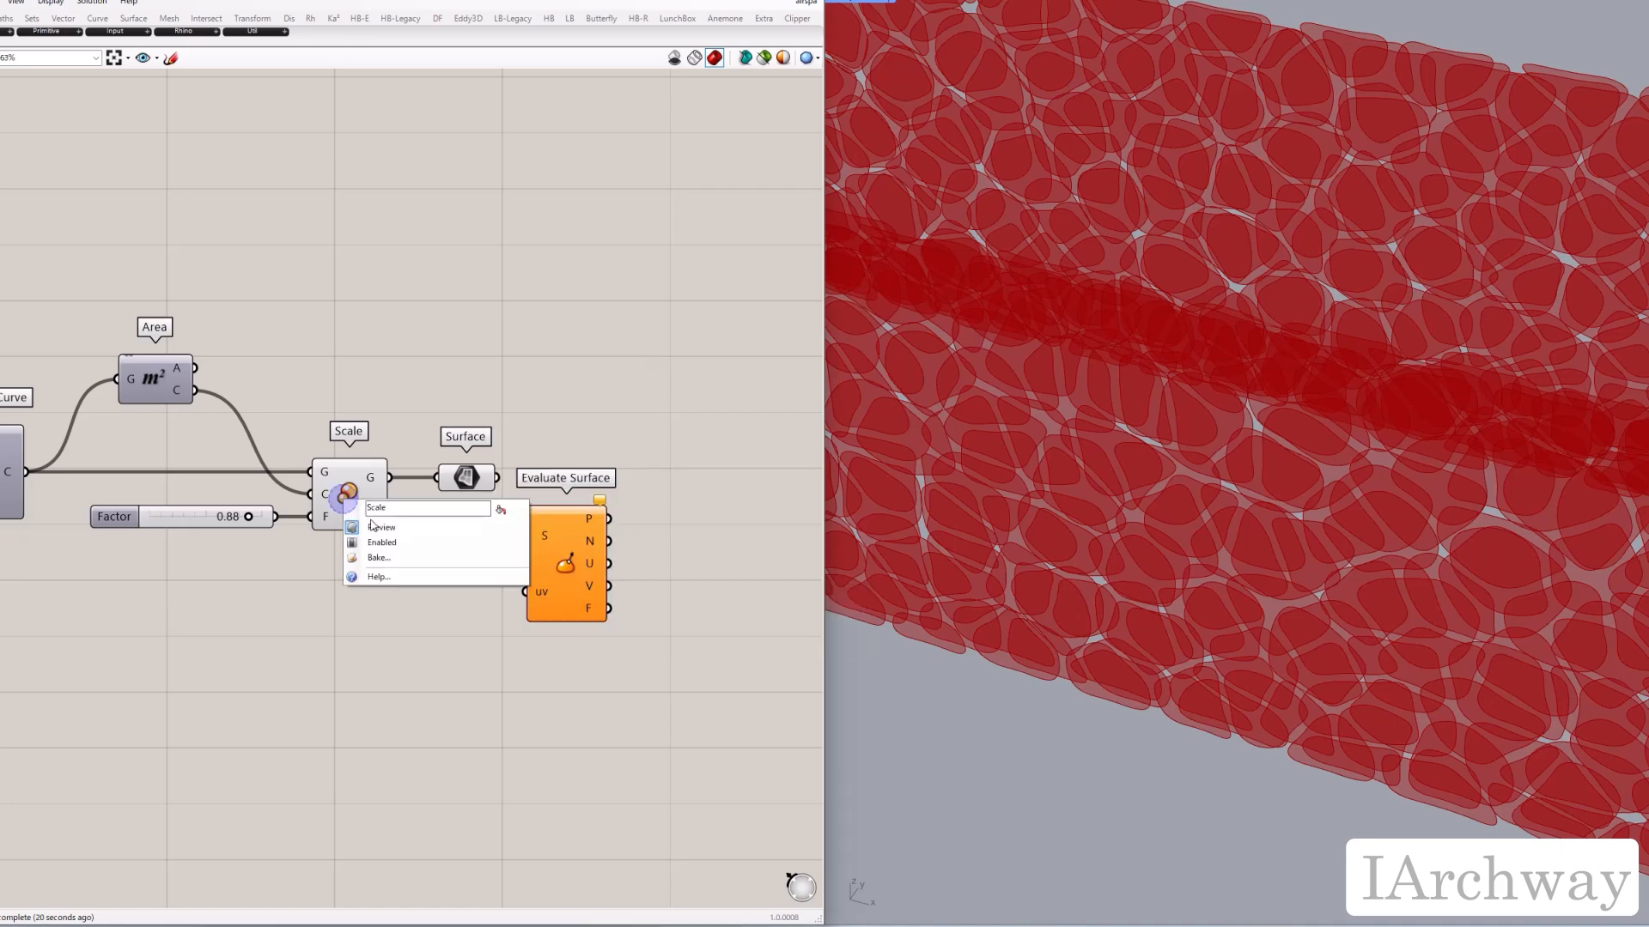
click(376, 523)
Step: Reparameterize Evaluate Surface's S input and connect the Surface parameter to it
right_click(533, 536)
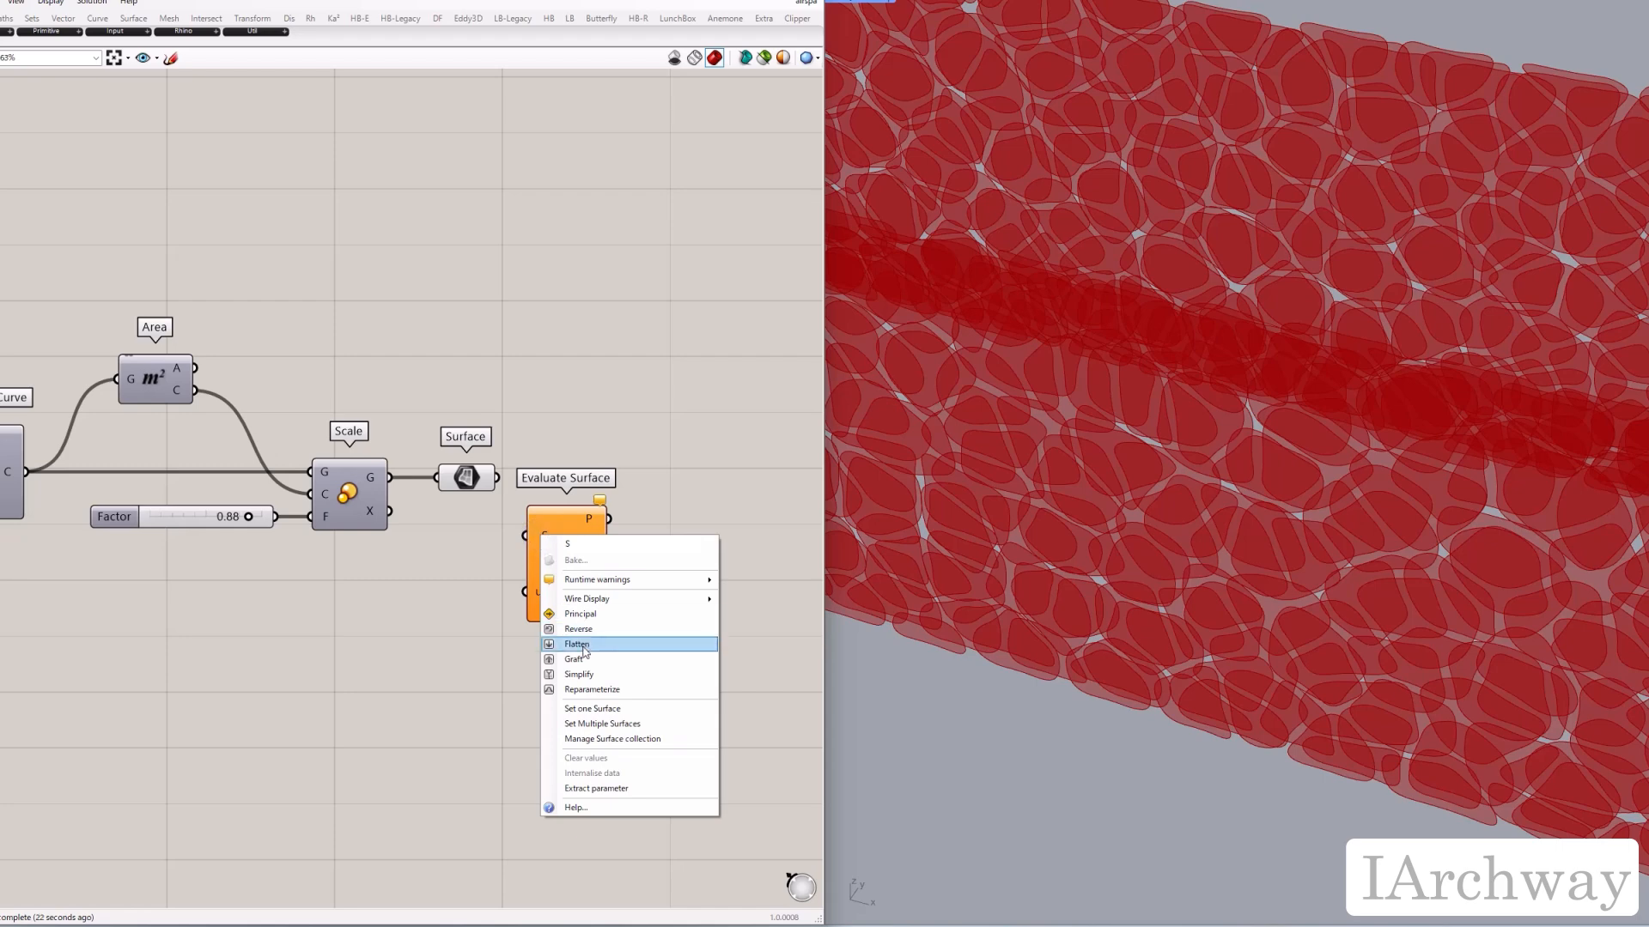
click(581, 691)
right_drag(636, 589, 499, 535)
drag(419, 509, 491, 533)
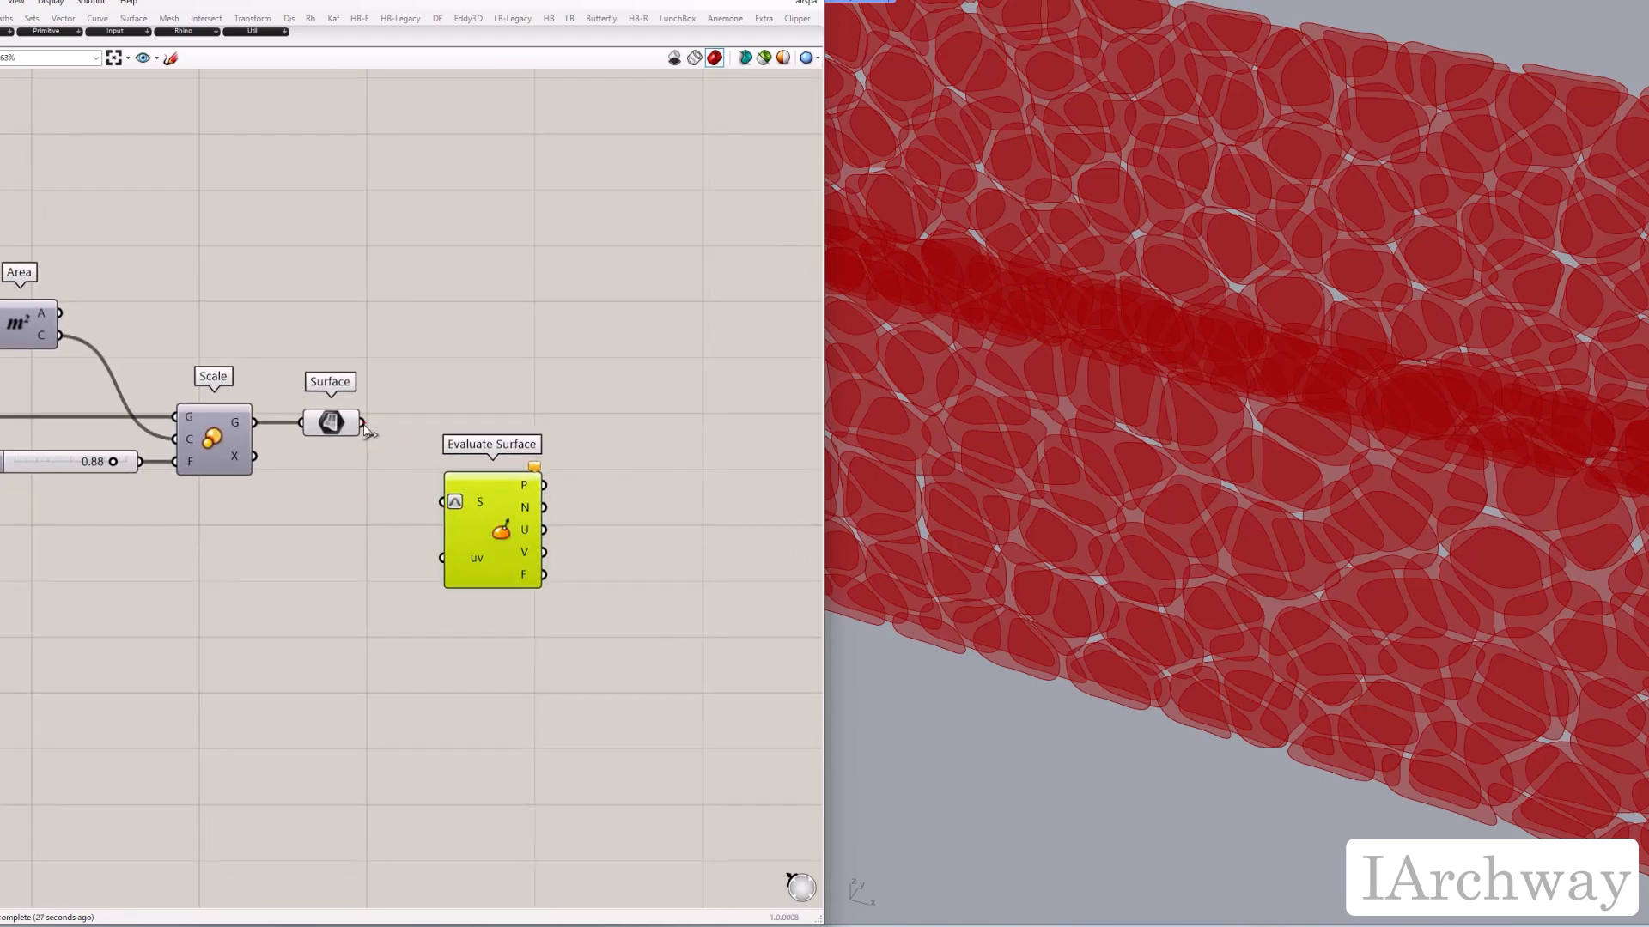
drag(365, 423, 442, 507)
Step: Add a compact MD Slider at 0.5 ; 0.5 below the Surface parameter and connect it to Evaluate Surface's uv input
double_click(372, 585)
text(m)
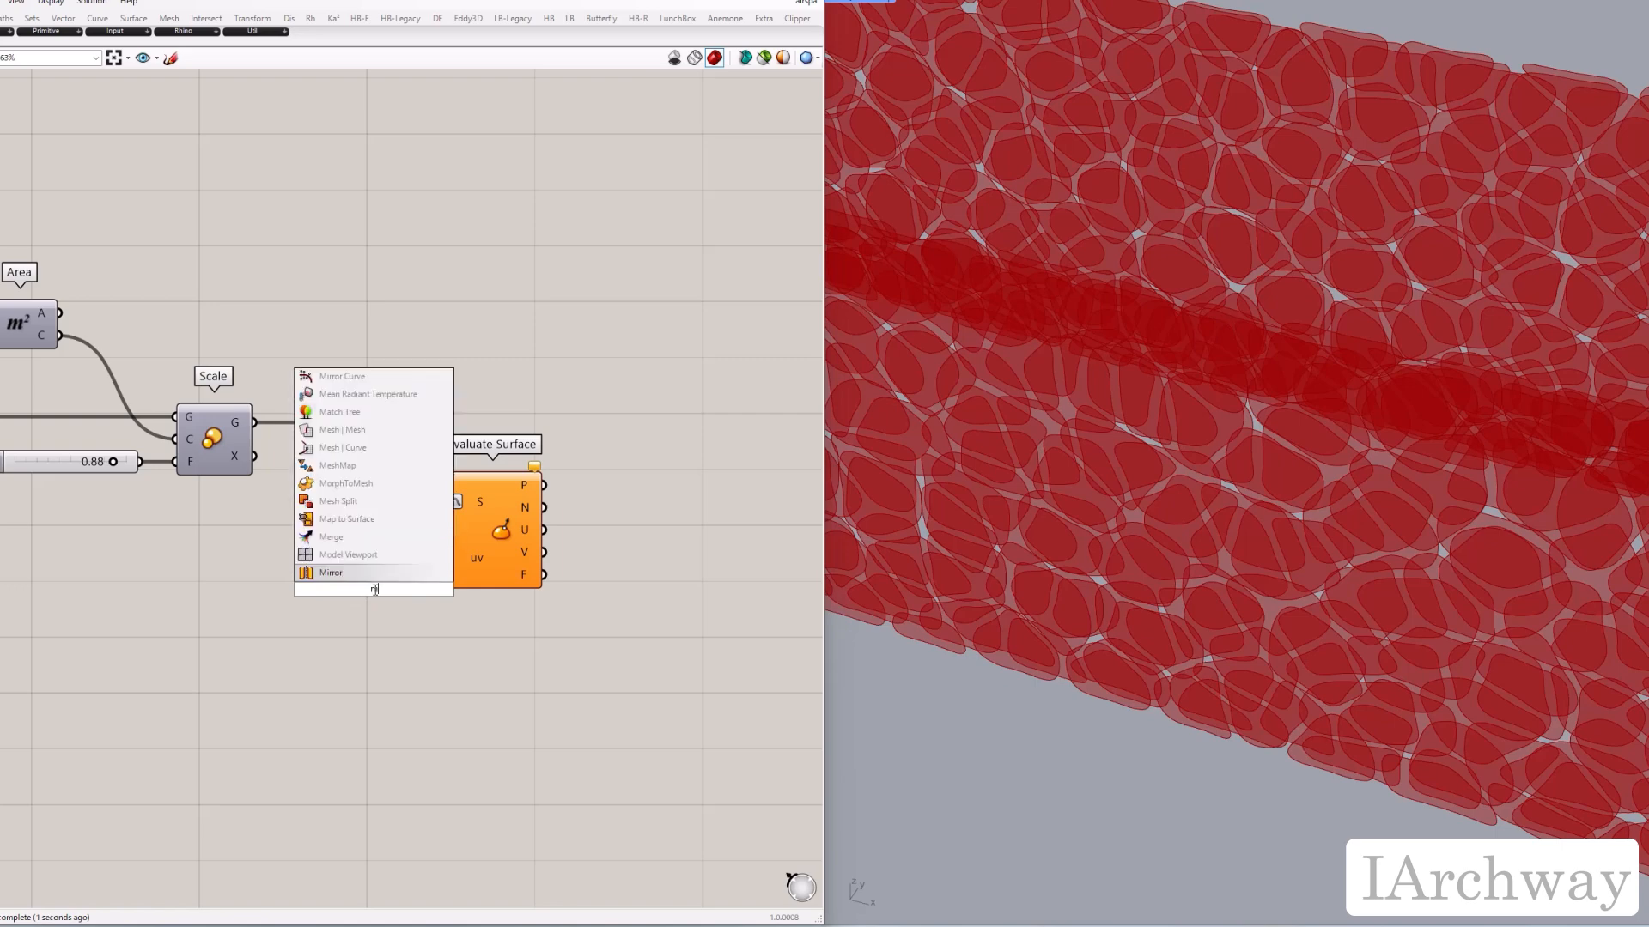
text(d)
key(Return)
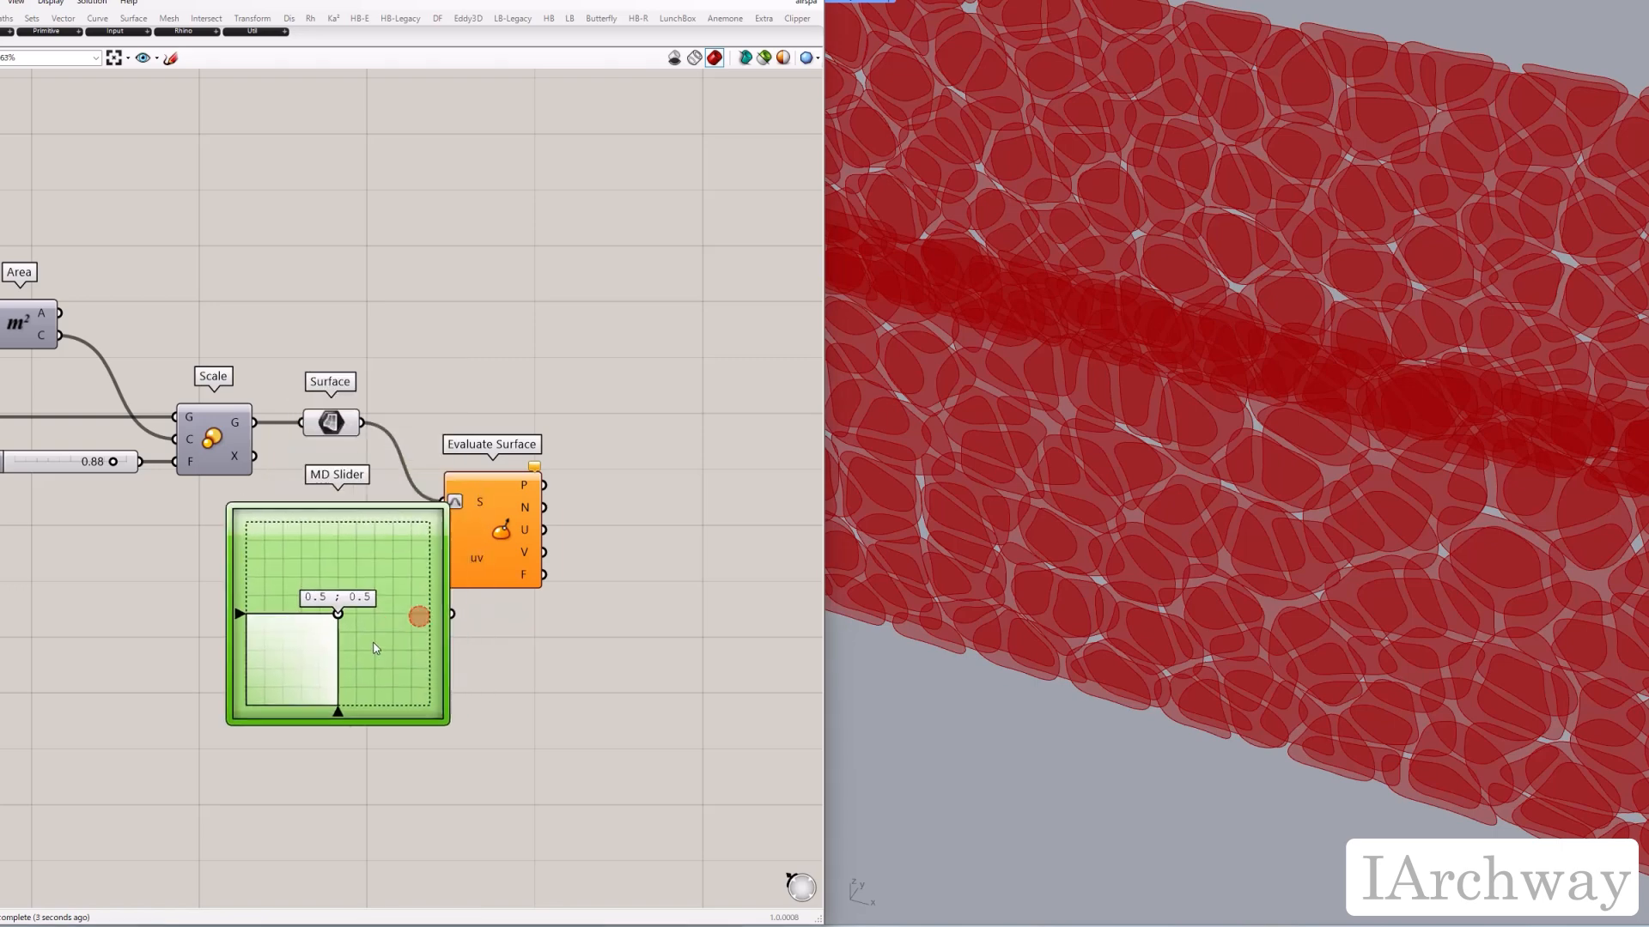
drag(373, 644, 326, 660)
drag(393, 733, 342, 586)
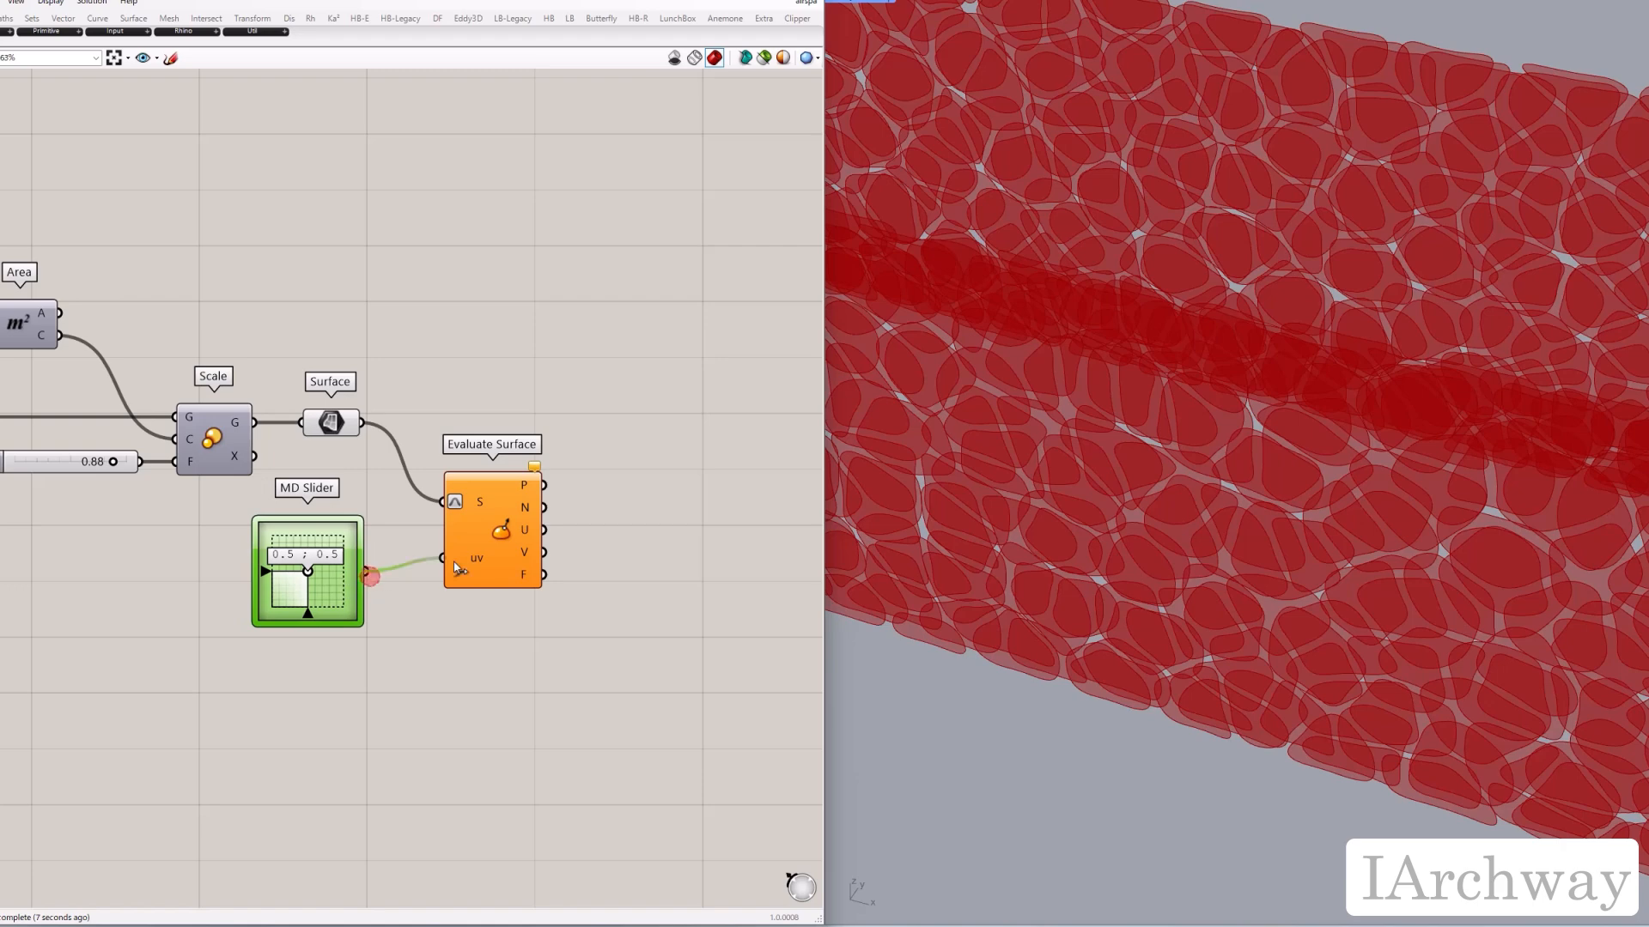
drag(458, 567, 455, 564)
drag(342, 601, 368, 588)
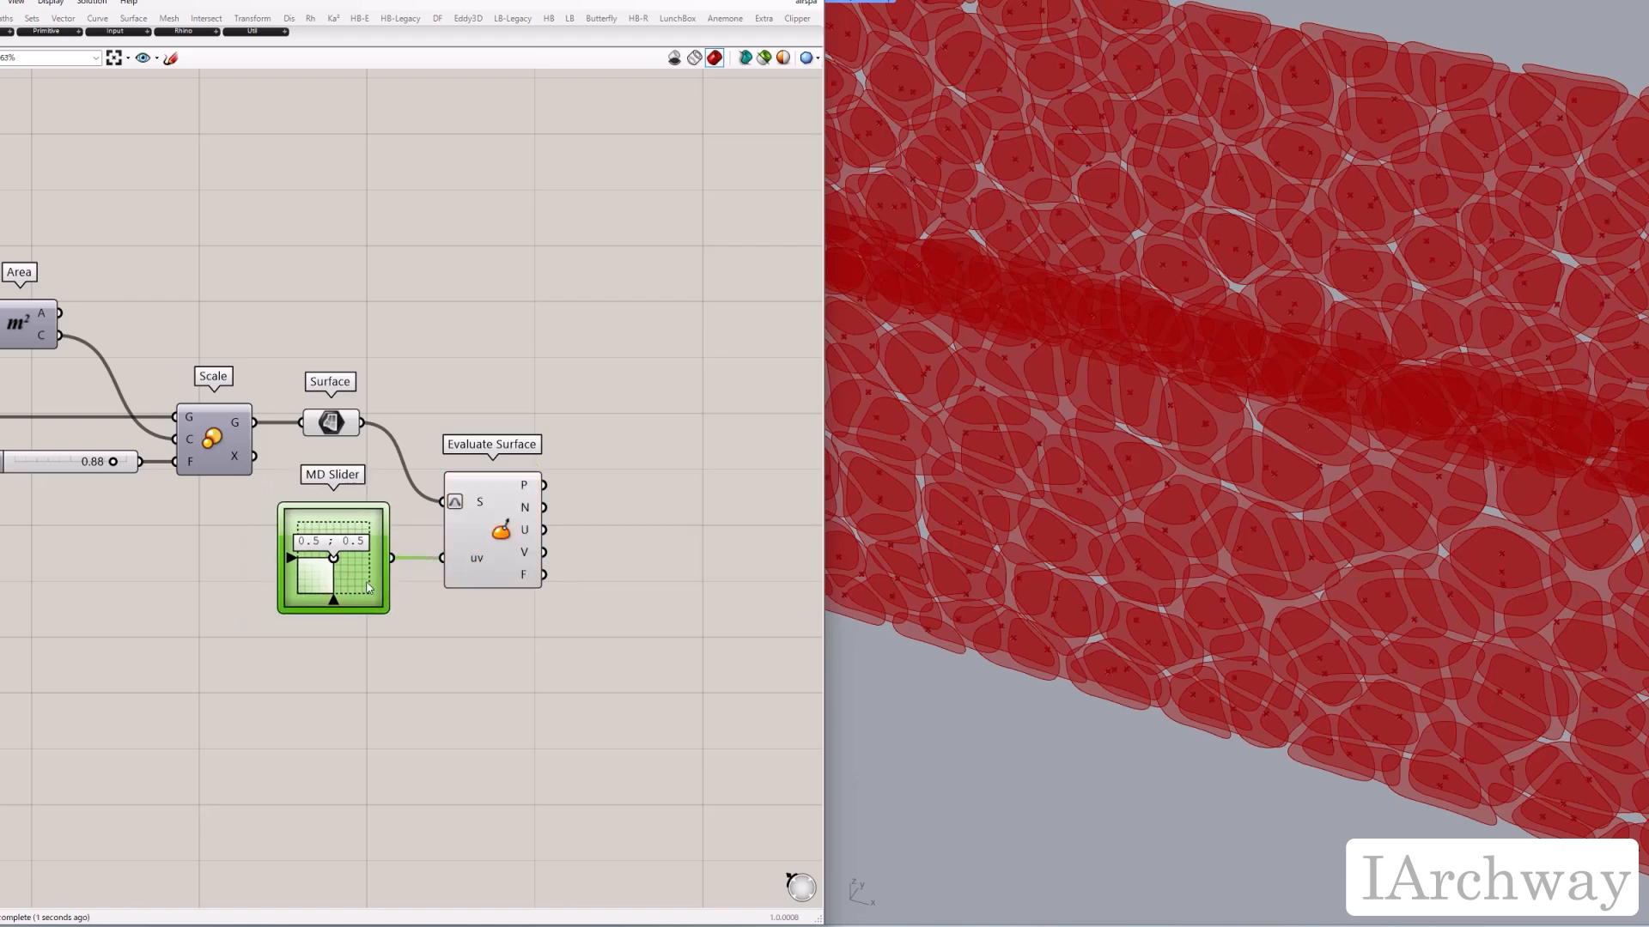
click(514, 551)
click(506, 655)
Step: Add an Extrude component, feeding the Surface parameter into its B input and Evaluate Surface's N output into its D input
right_drag(573, 599, 541, 588)
double_click(566, 490)
text(extrude)
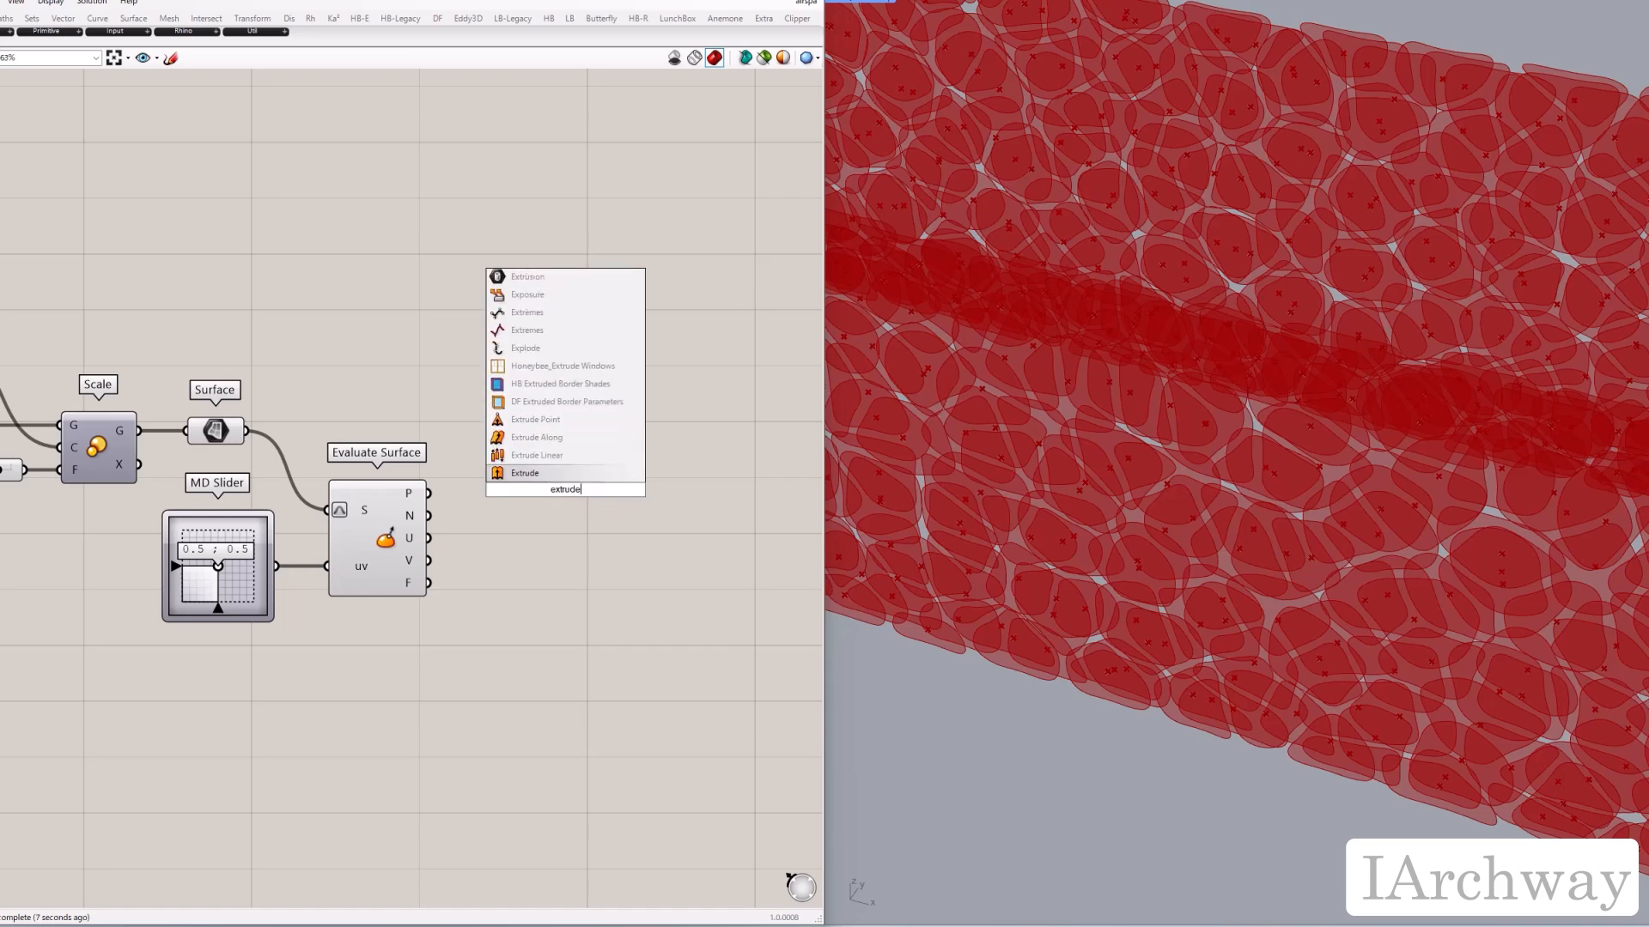
click(526, 455)
drag(246, 431, 542, 446)
click(497, 538)
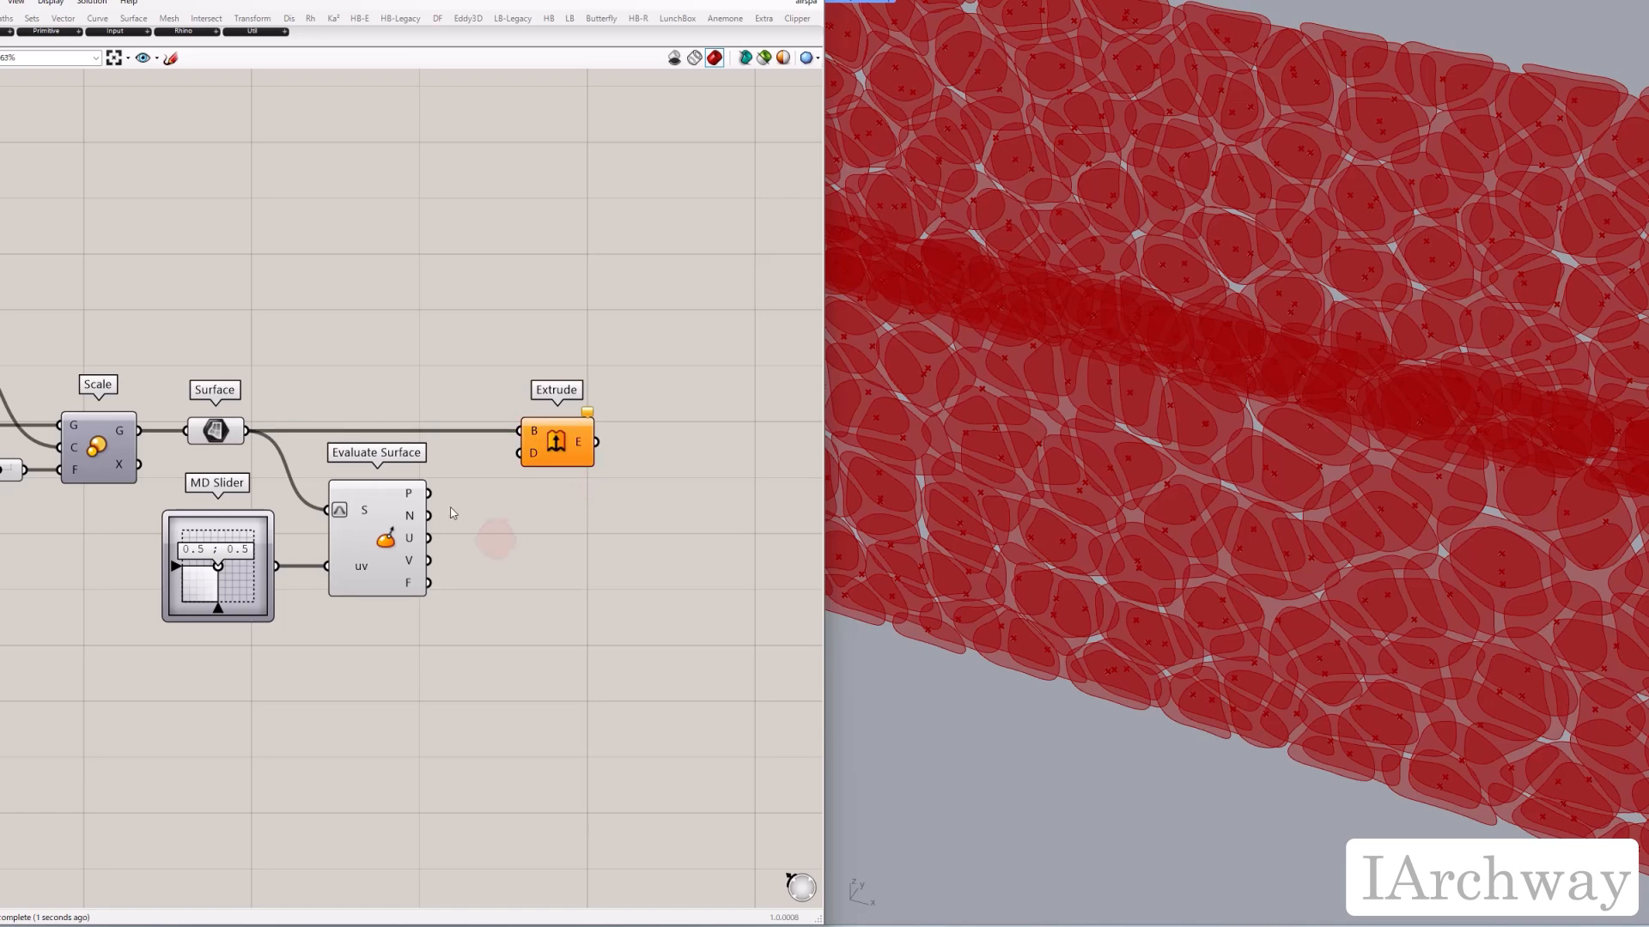
drag(429, 515, 520, 453)
Step: Turn off the preview of the Surface and Evaluate Surface components, leaving Extrude previewed
scroll(591, 562, down, 3)
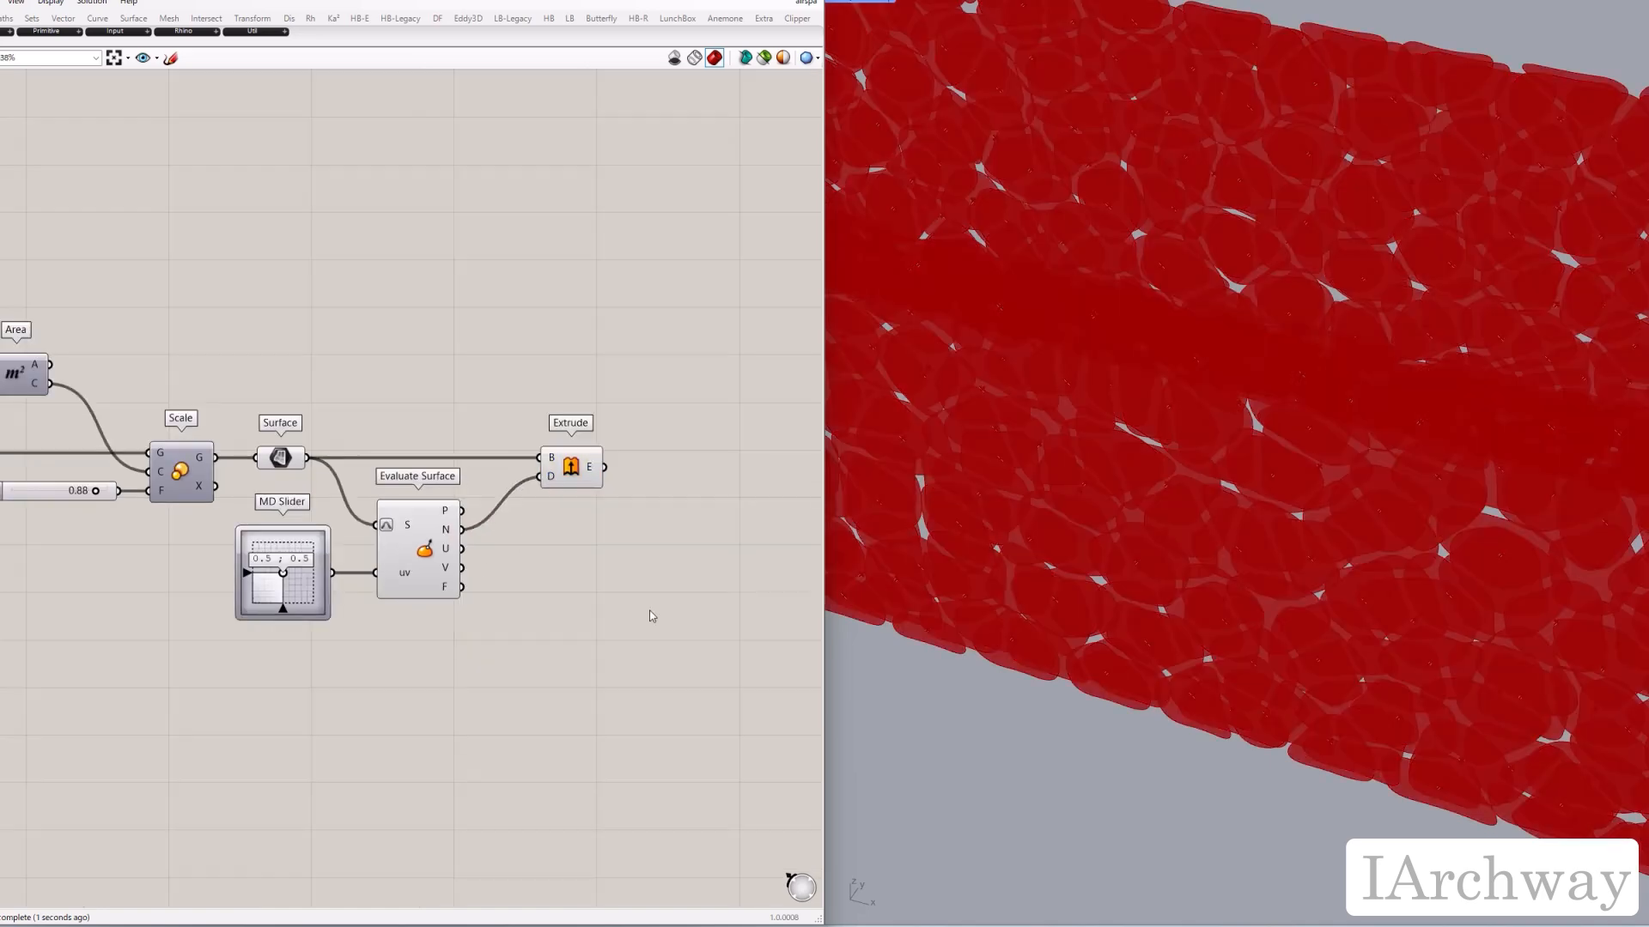
click(575, 484)
click(600, 577)
scroll(633, 563, down, 1)
drag(546, 592, 349, 462)
right_click(430, 388)
click(441, 416)
click(441, 416)
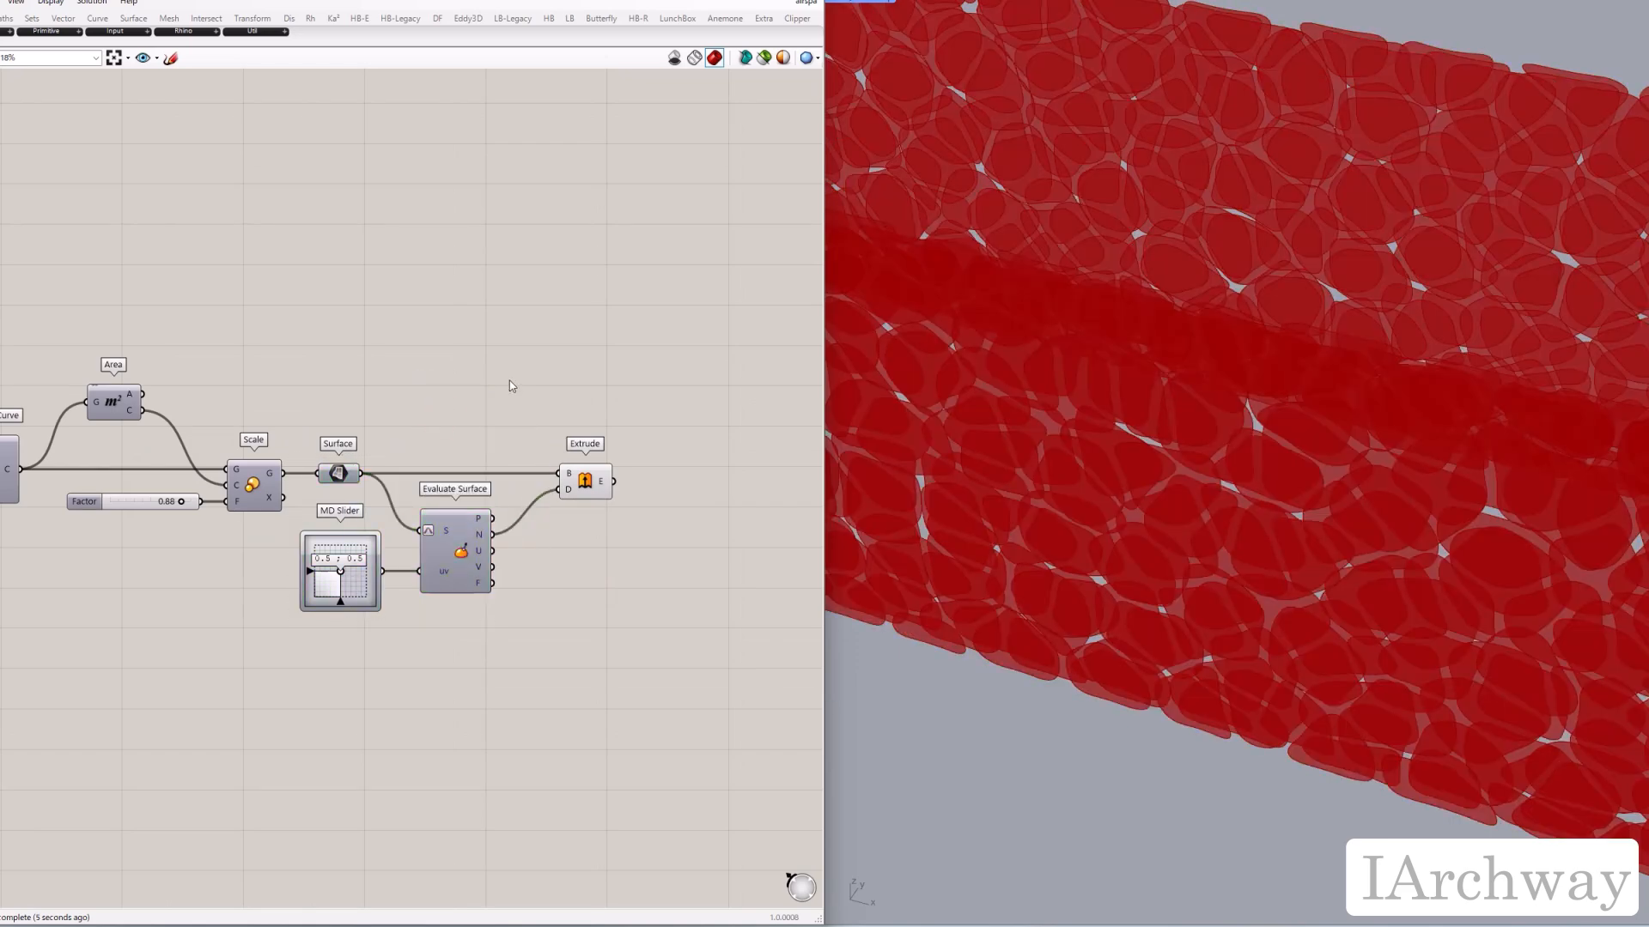
Step: Add a Trim Solid component above Extrude and connect Extrude's E output to its T input
right_drag(566, 365, 545, 404)
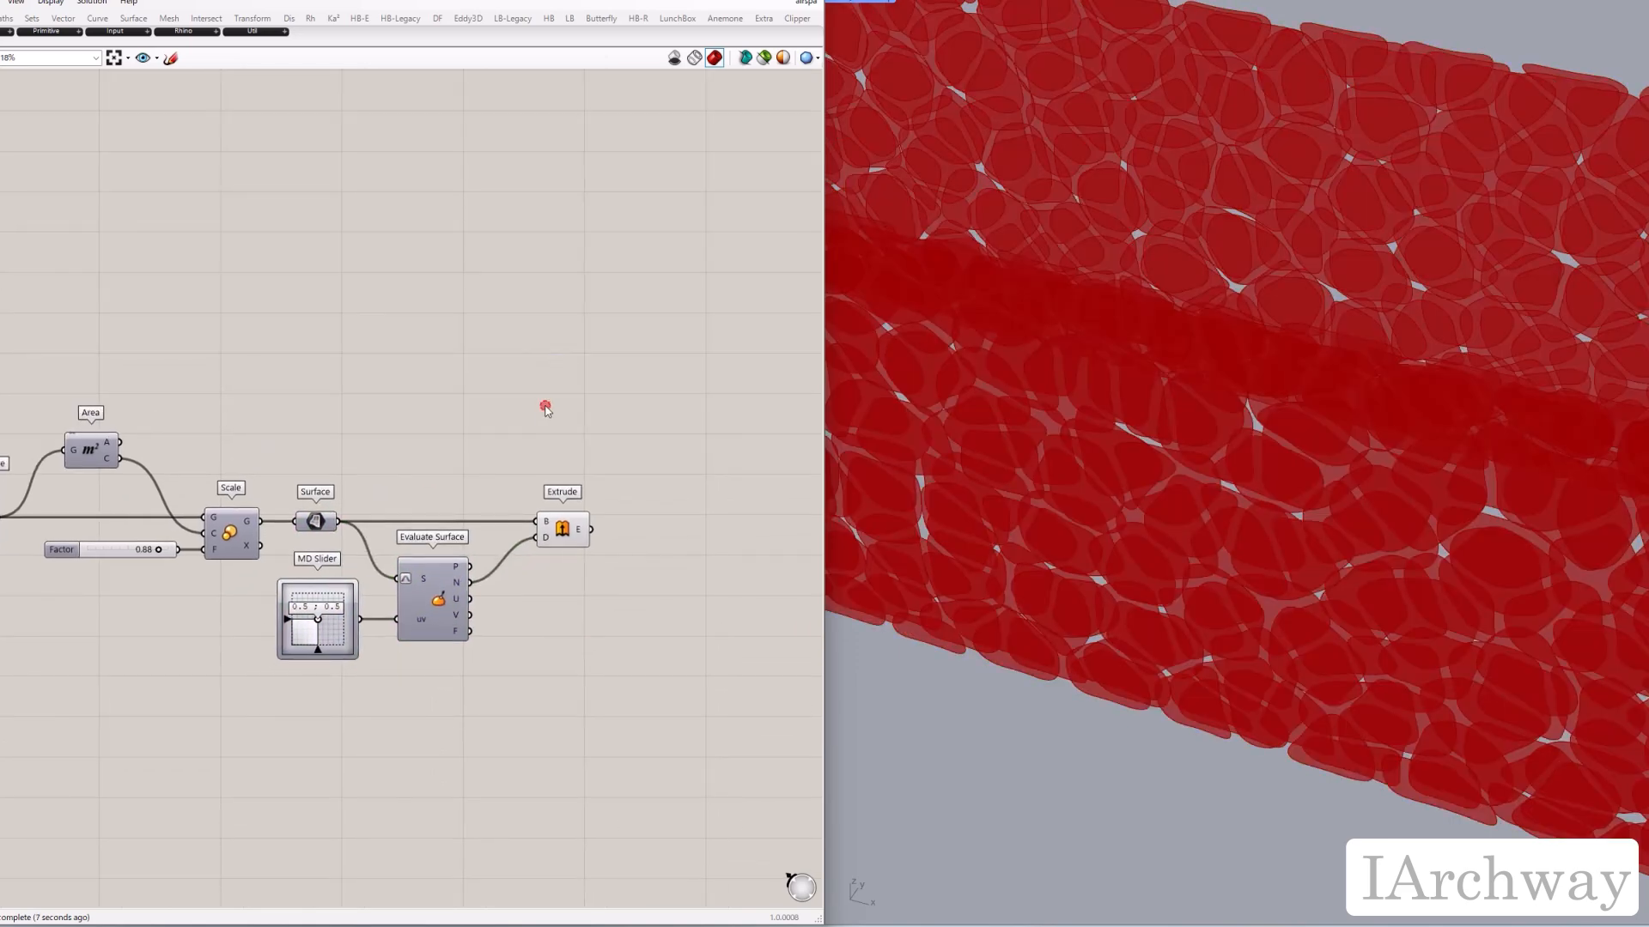
double_click(546, 406)
text(trim soli)
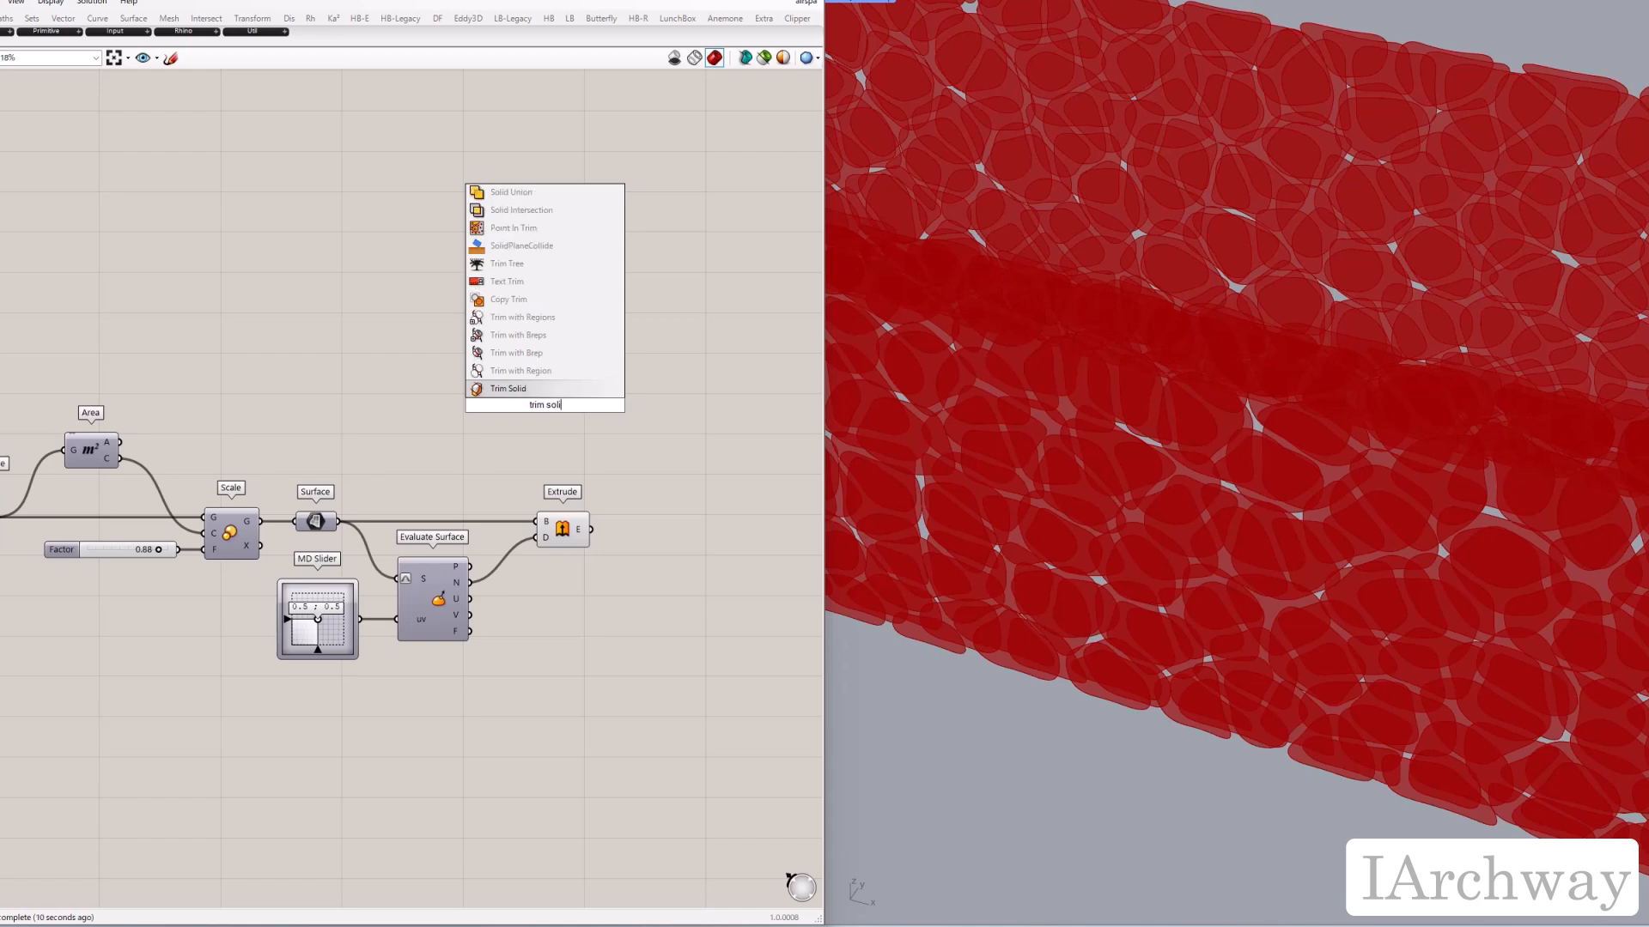
key(Return)
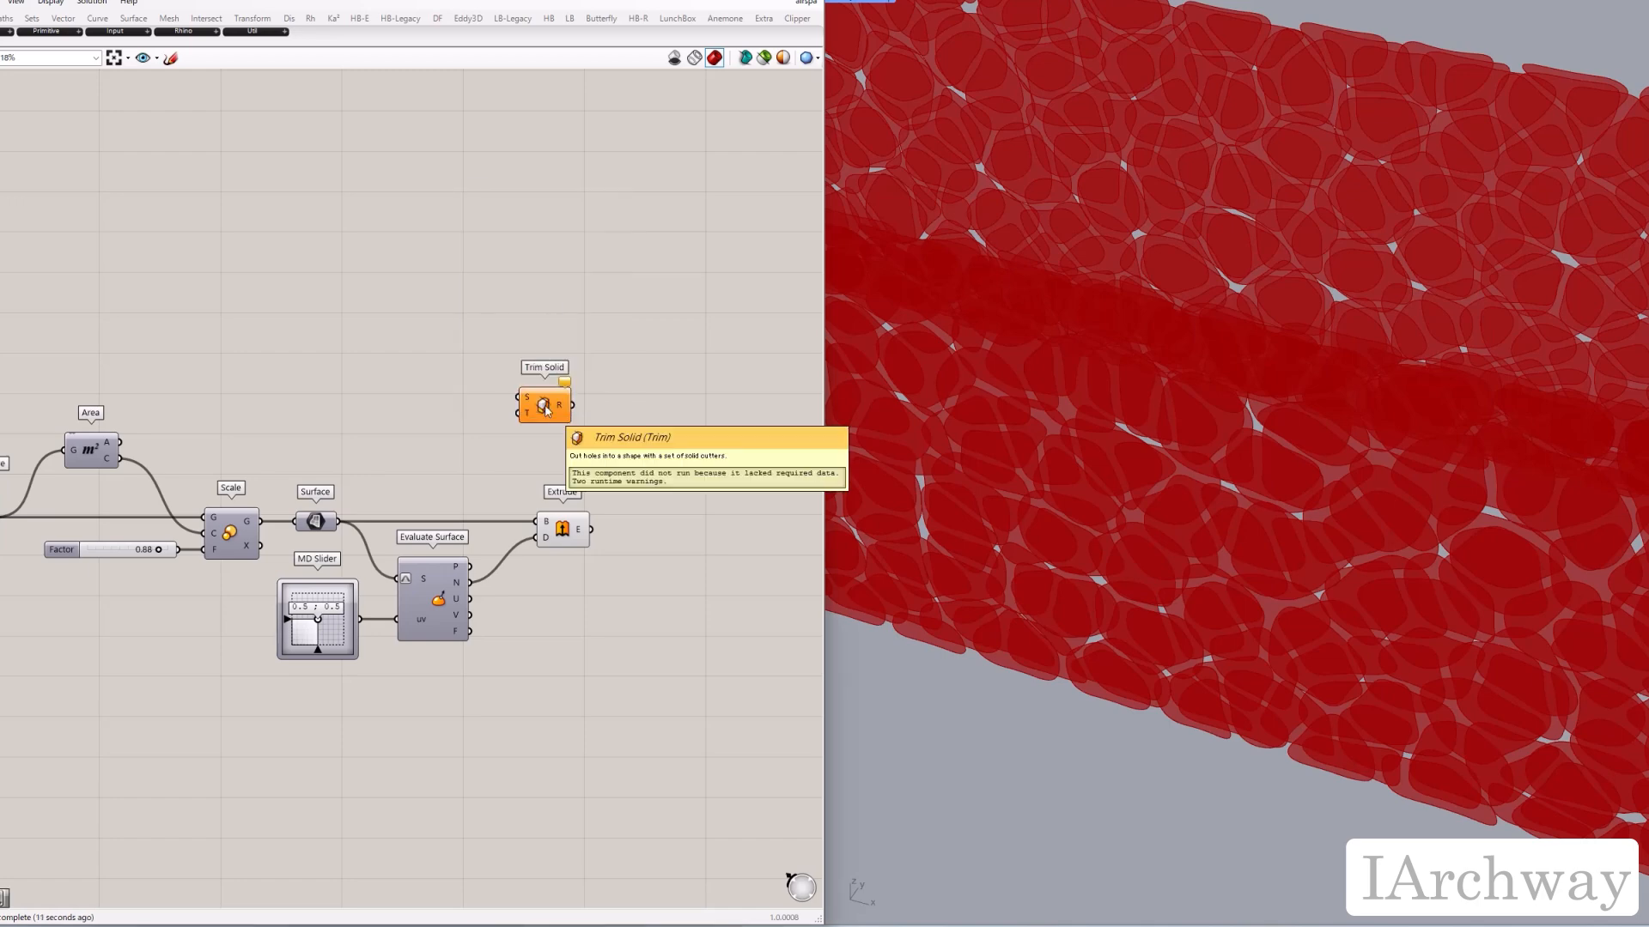
drag(544, 404, 652, 401)
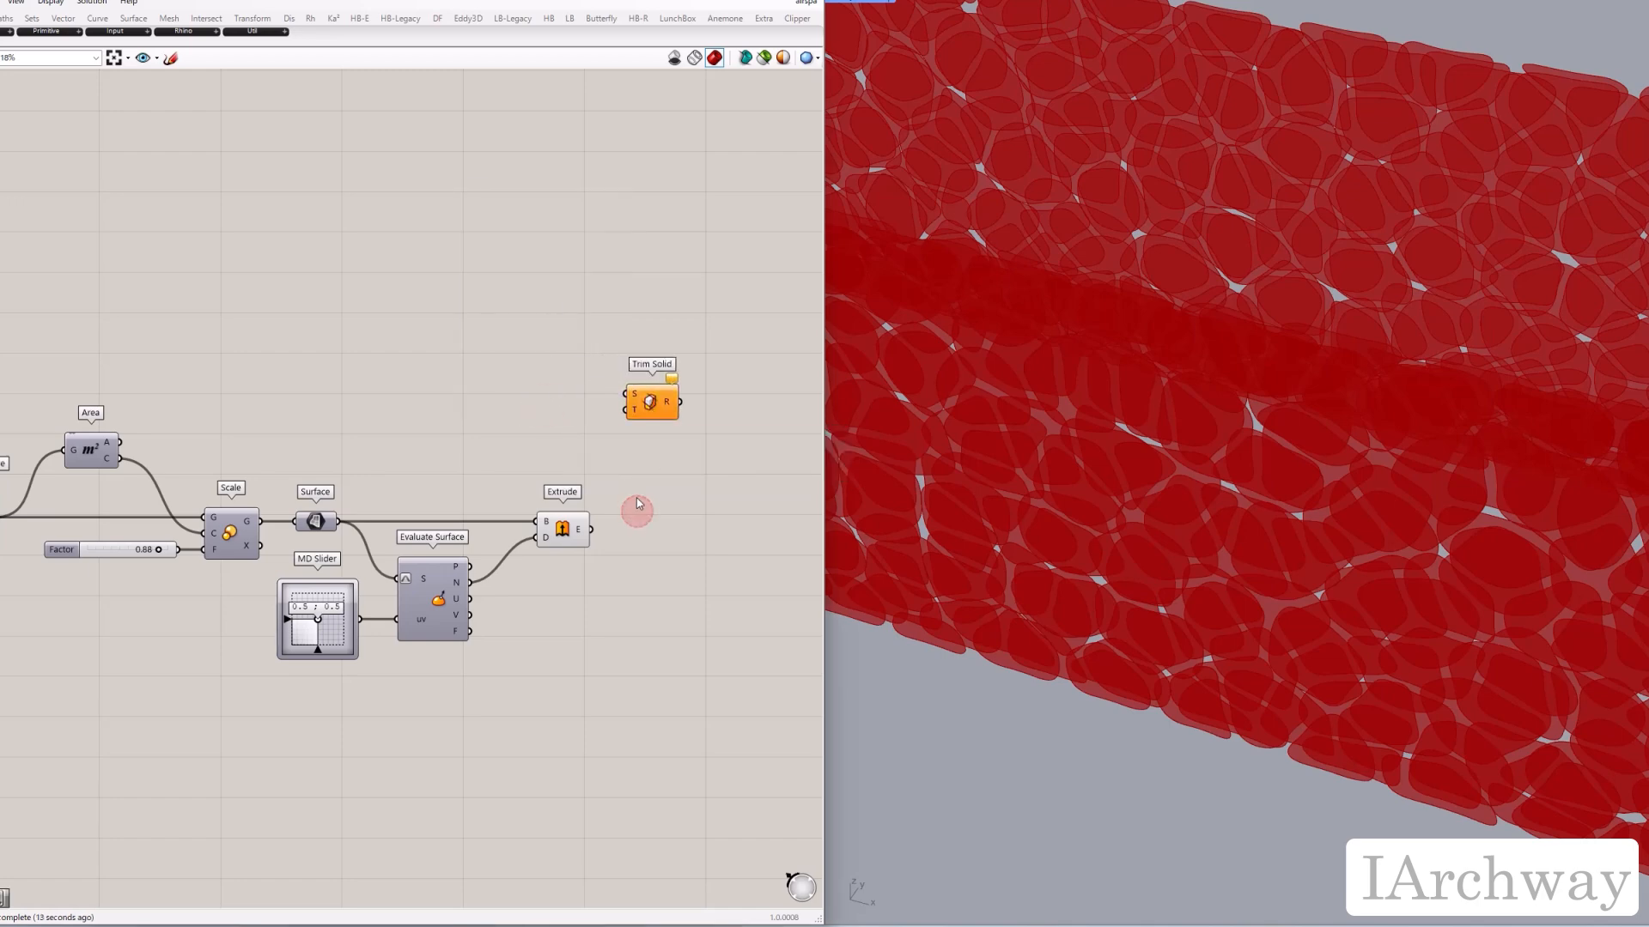
drag(588, 537, 628, 394)
key(ctrl+z)
Step: Turn on the preview of Ruled Surface and examine the whole box of walls together with the extruded cells
scroll(661, 524, down, 3)
right_drag(227, 541, 521, 553)
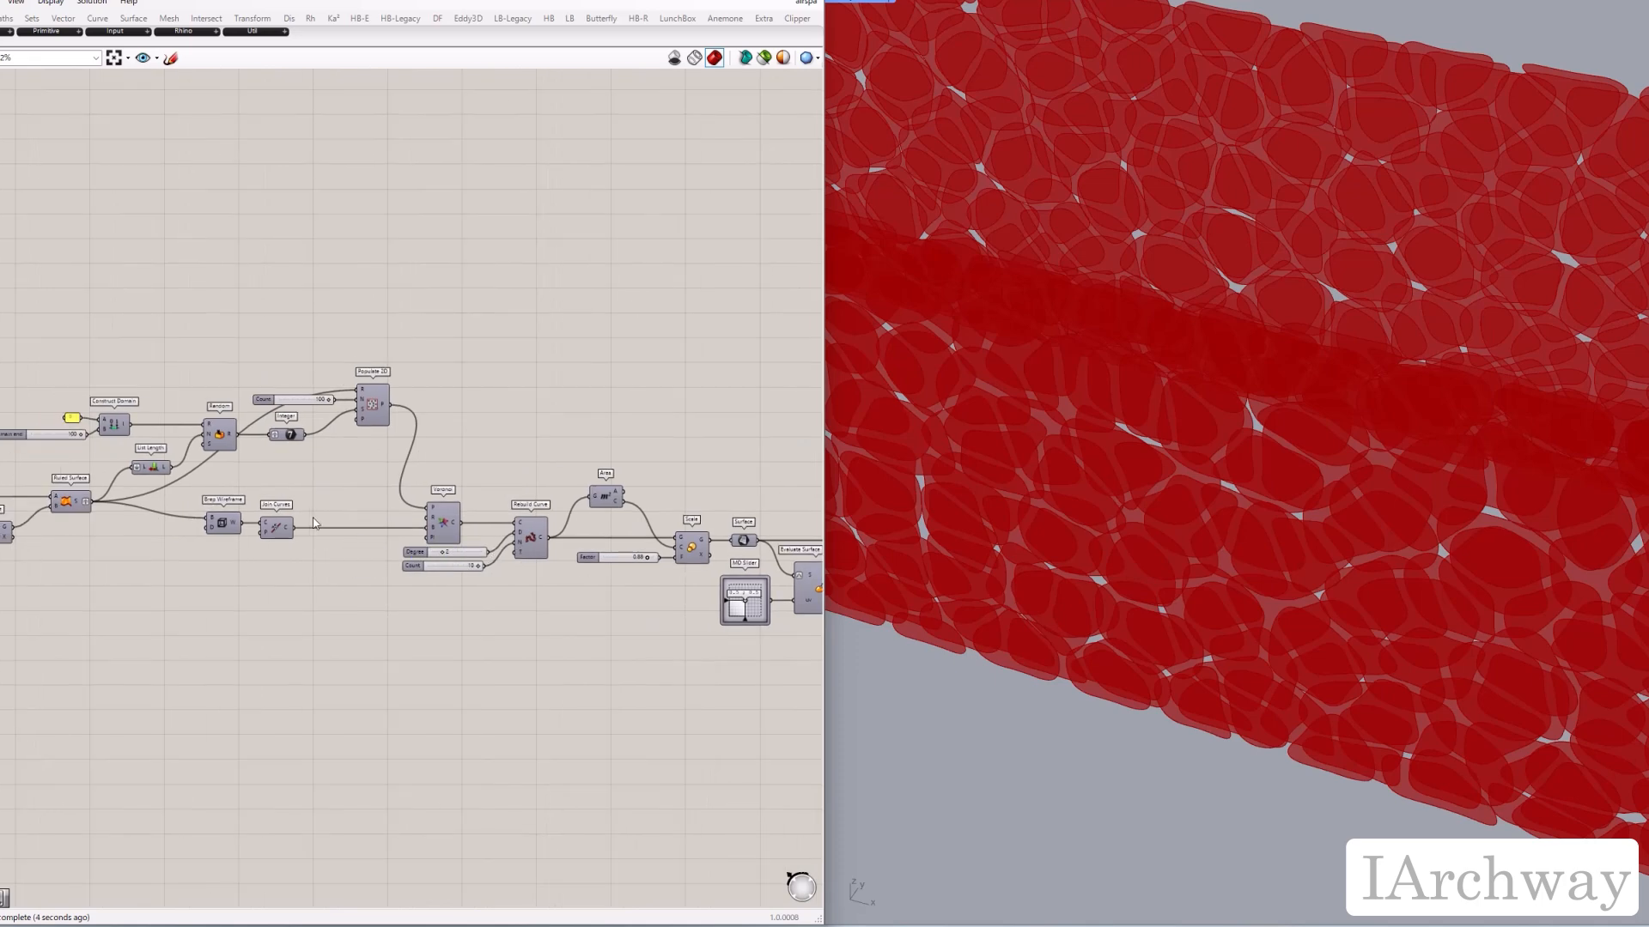
right_drag(117, 513, 353, 508)
scroll(308, 505, up, 3)
right_click(310, 506)
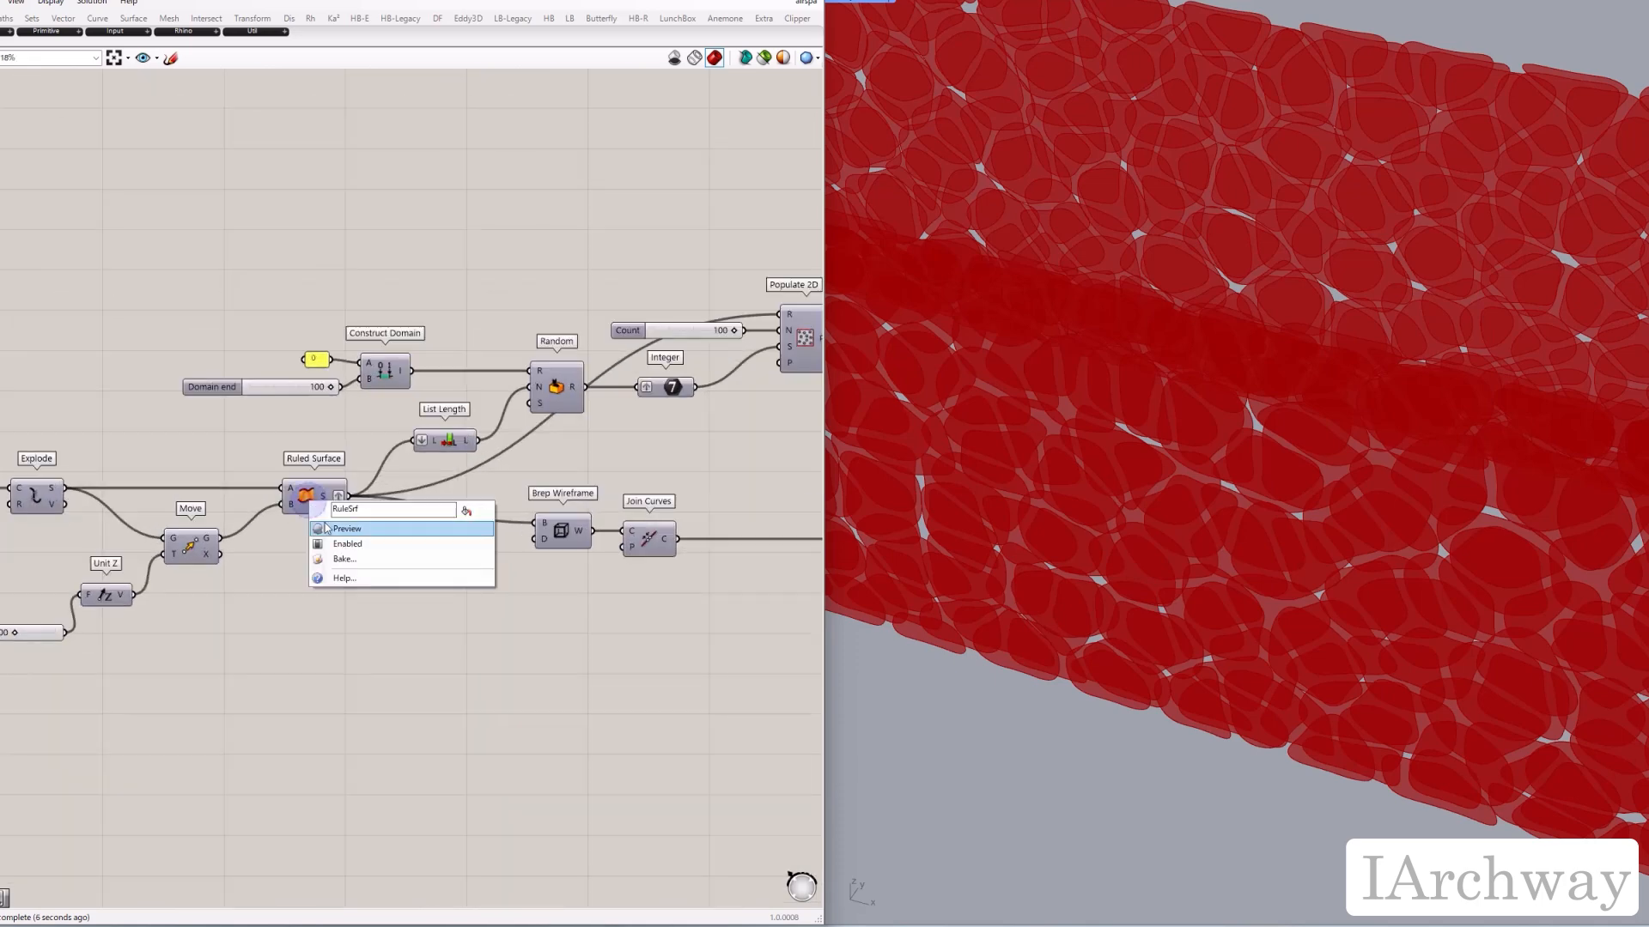
click(324, 526)
scroll(1208, 586, down, 5)
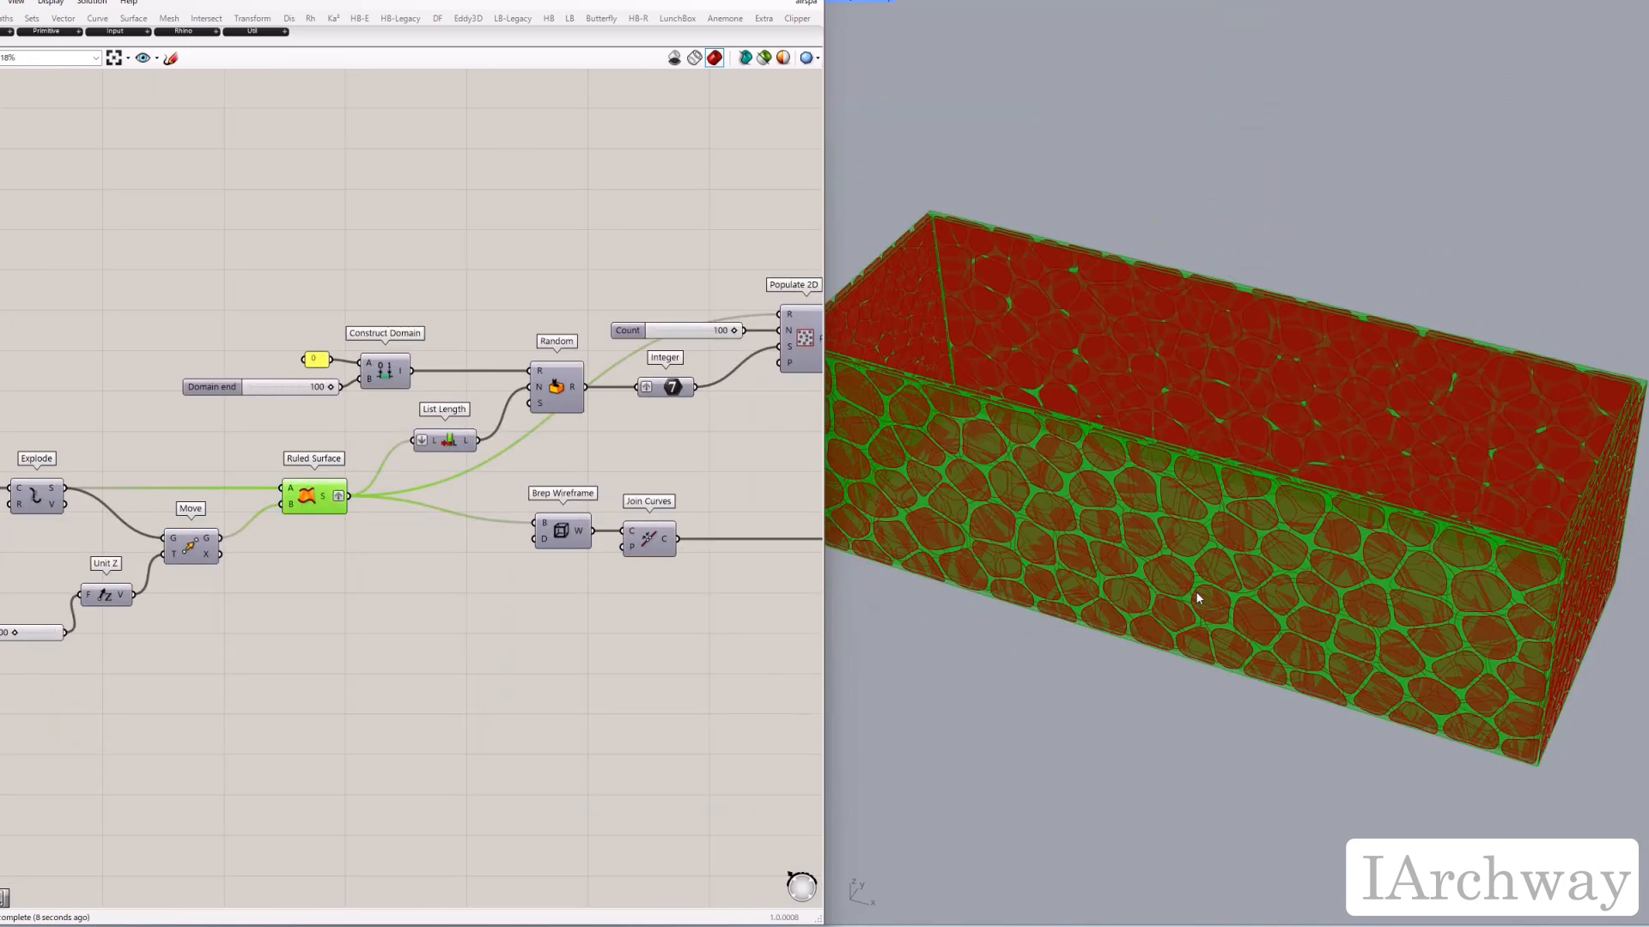
right_drag(1377, 595, 1340, 524)
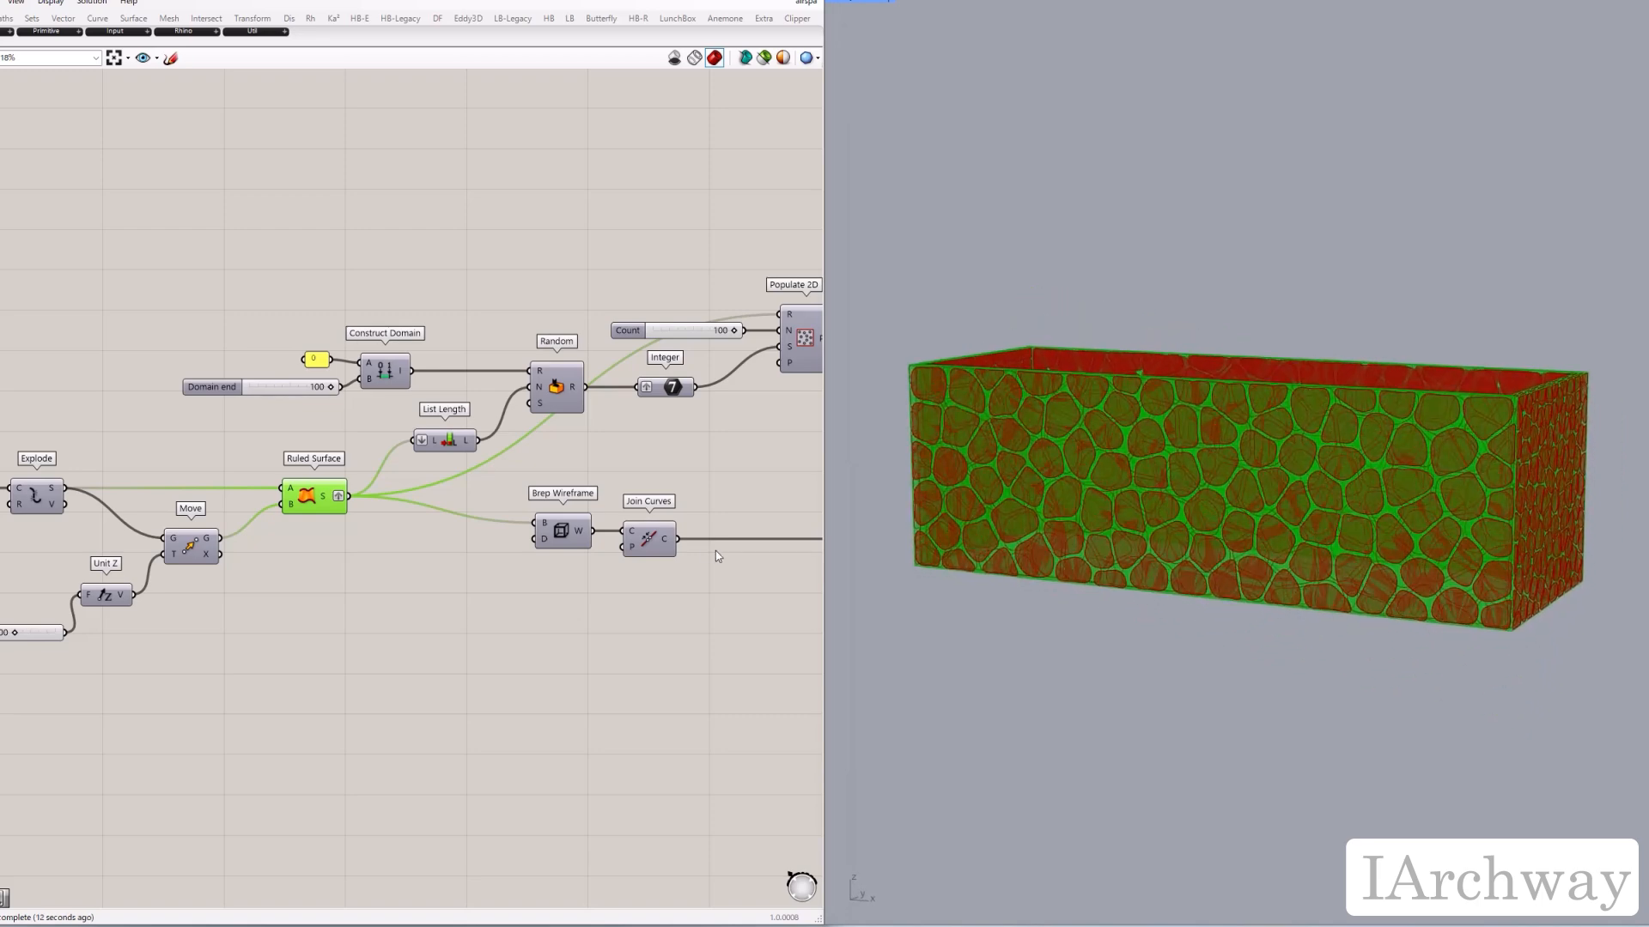
Step: Connect Ruled Surface's S output to Trim Solid's S input
drag(351, 497, 507, 500)
scroll(382, 560, down, 5)
scroll(691, 563, up, 5)
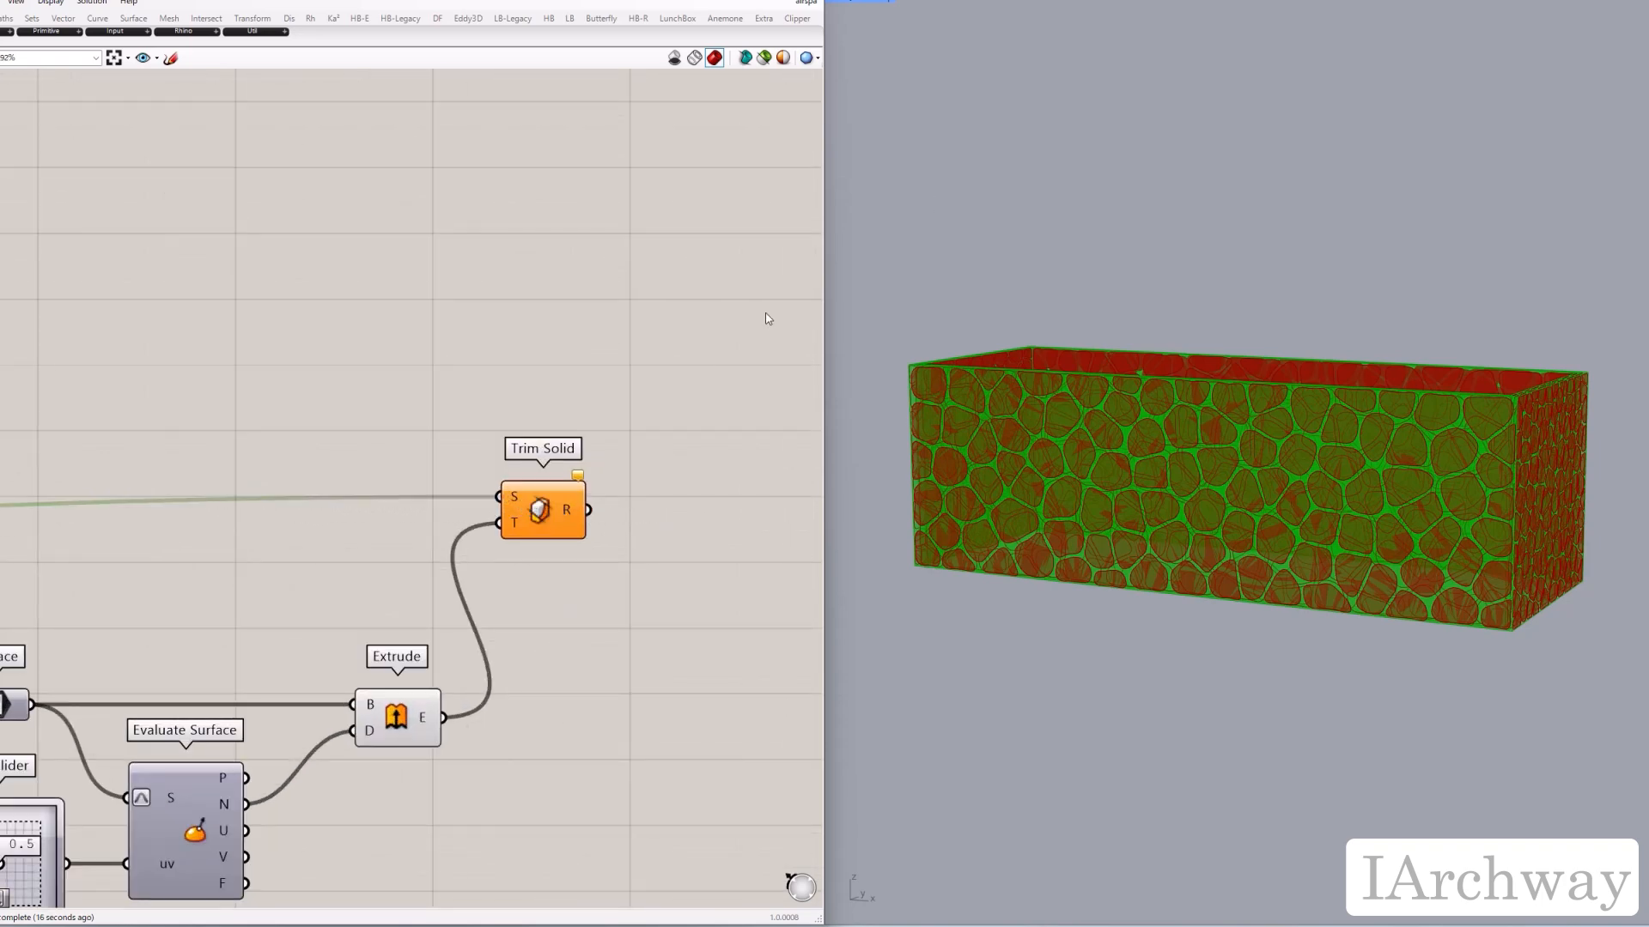
scroll(601, 420, down, 2)
click(560, 496)
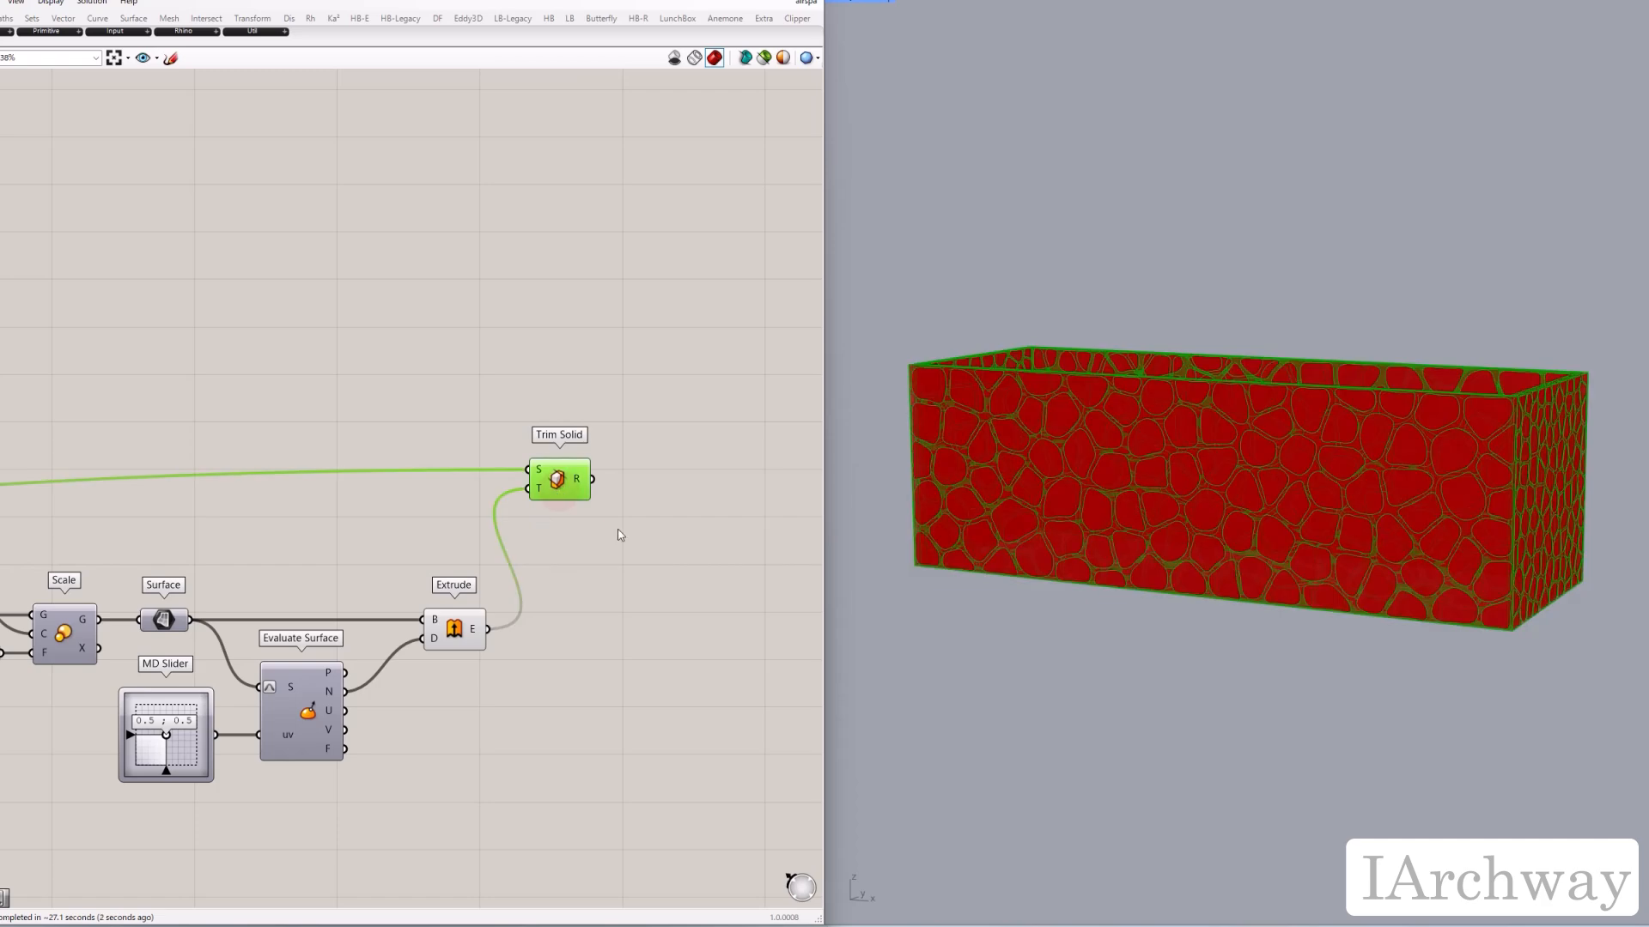
Step: Turn off the preview of all components before Trim Solid, including Ruled Surface and Extrude
scroll(639, 562, down, 5)
right_drag(608, 571, 655, 515)
drag(596, 588, 64, 397)
middle_click(90, 384)
click(100, 407)
click(470, 421)
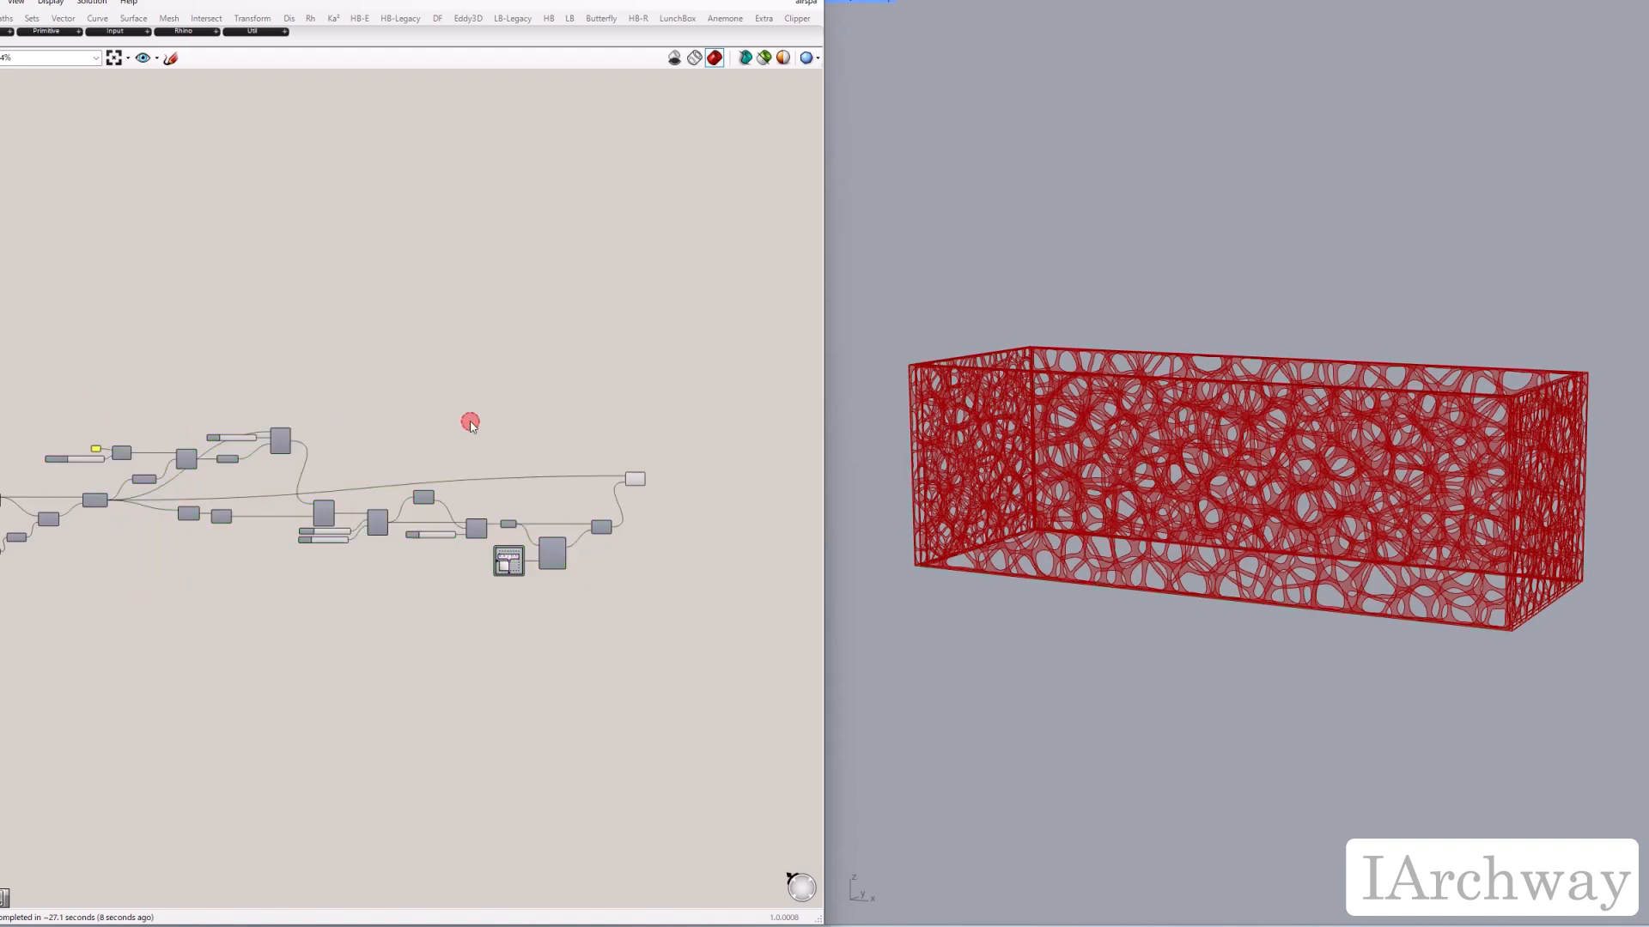
Step: Flatten the R output of Trim Solid
scroll(706, 510, up, 5)
right_drag(632, 499, 472, 486)
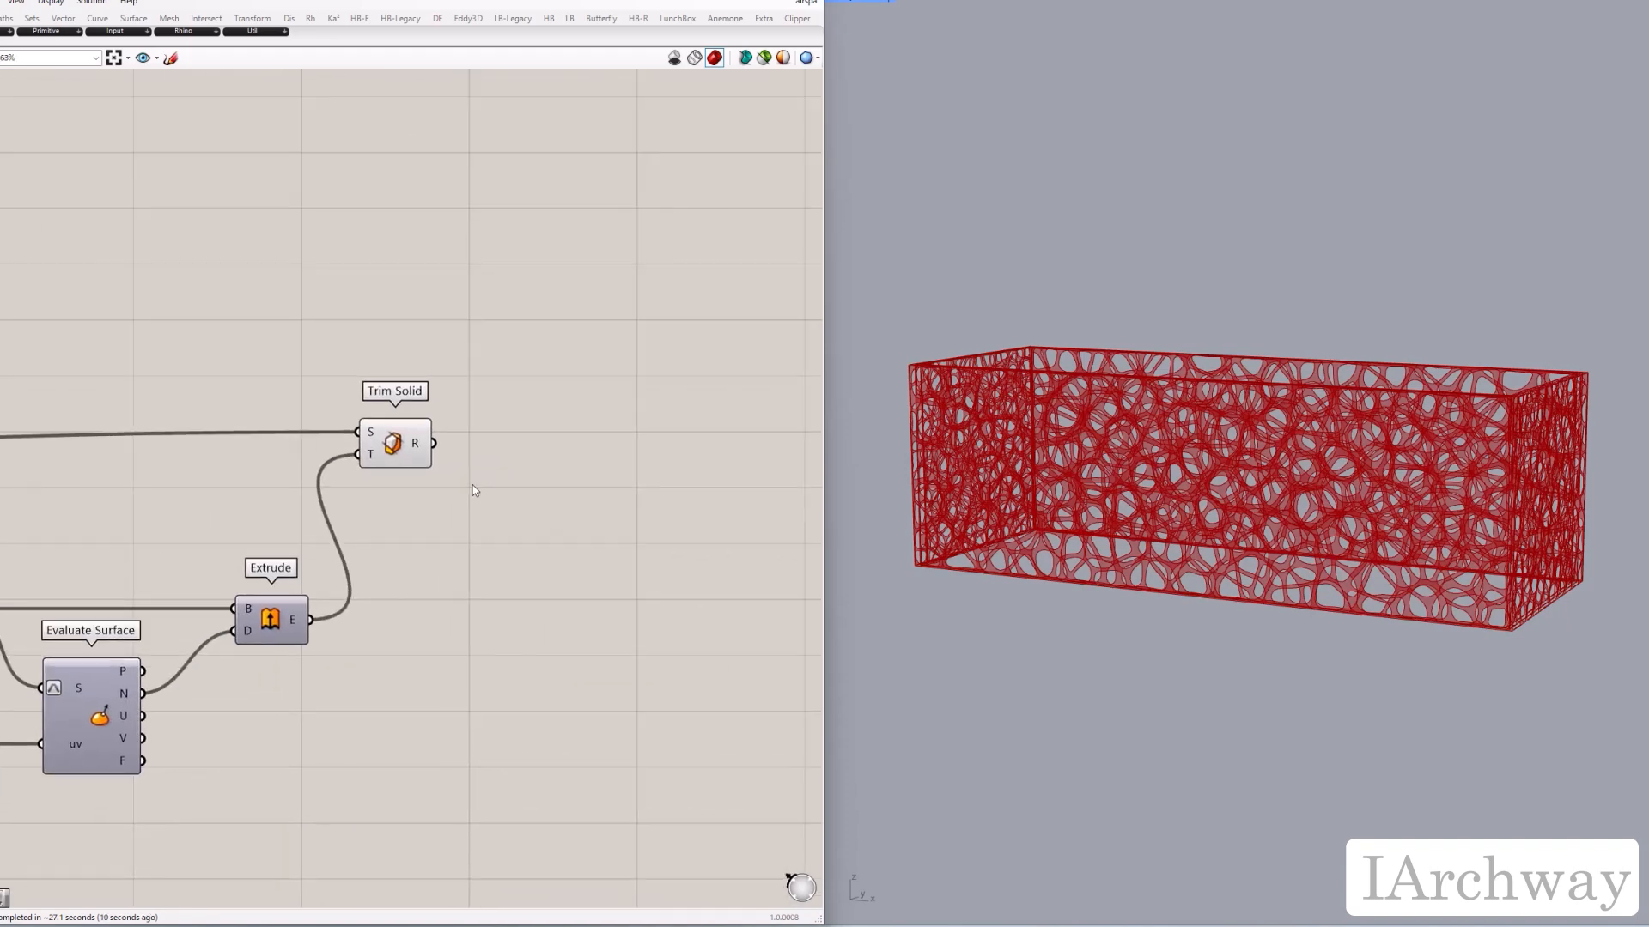
scroll(429, 474, up, 2)
click(398, 446)
click(562, 542)
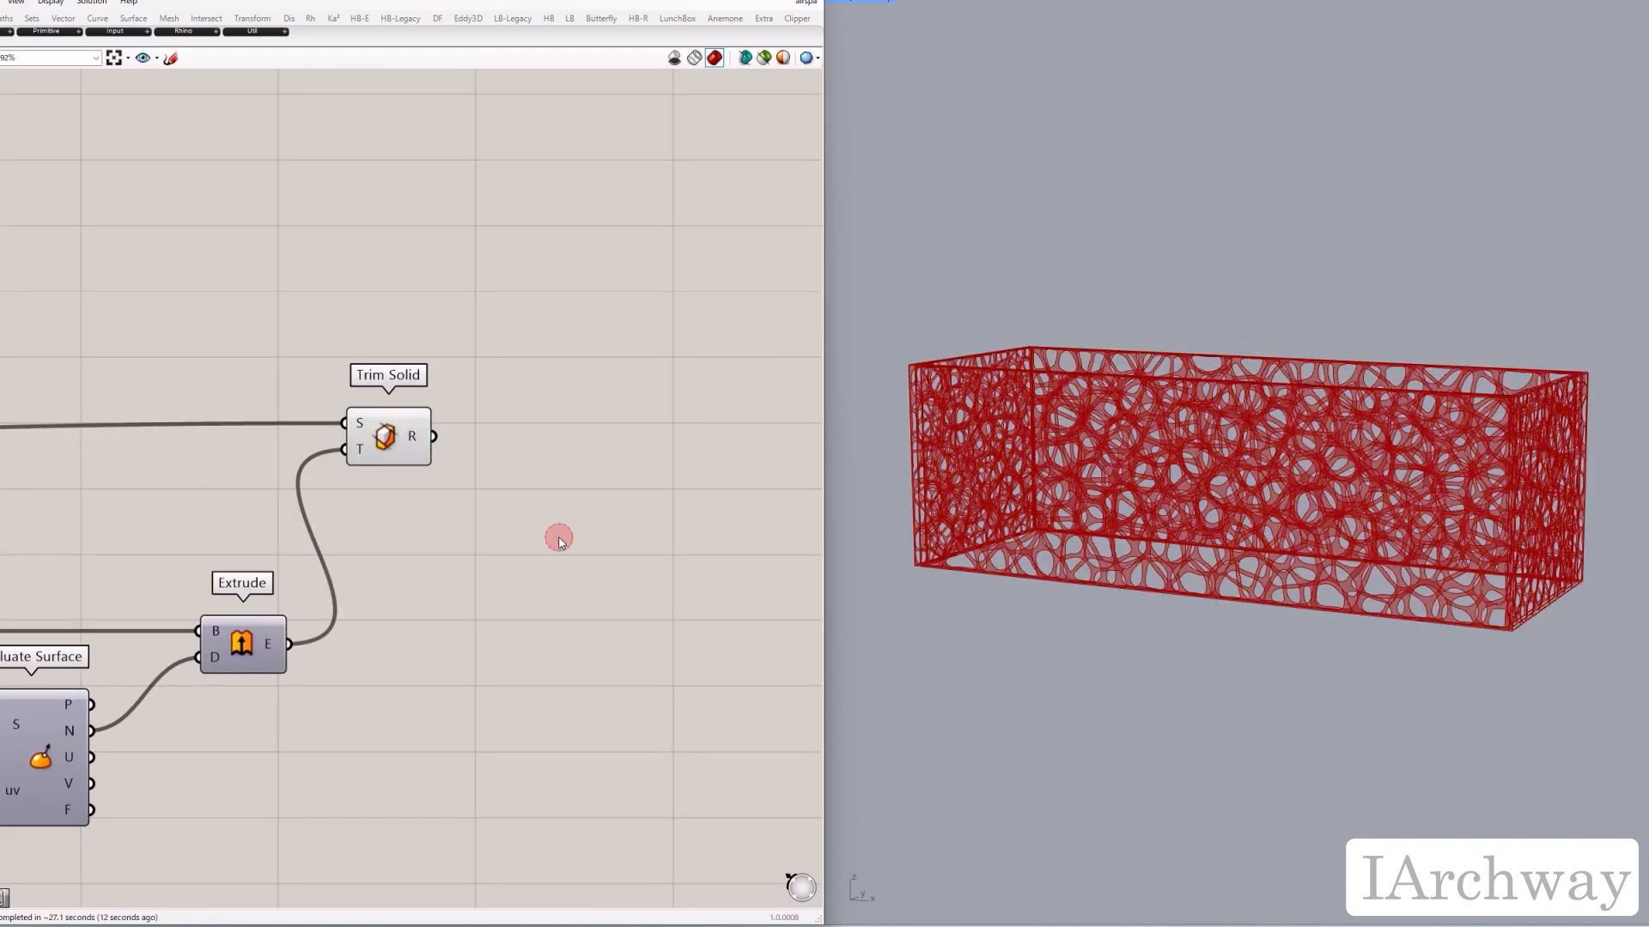
click(412, 436)
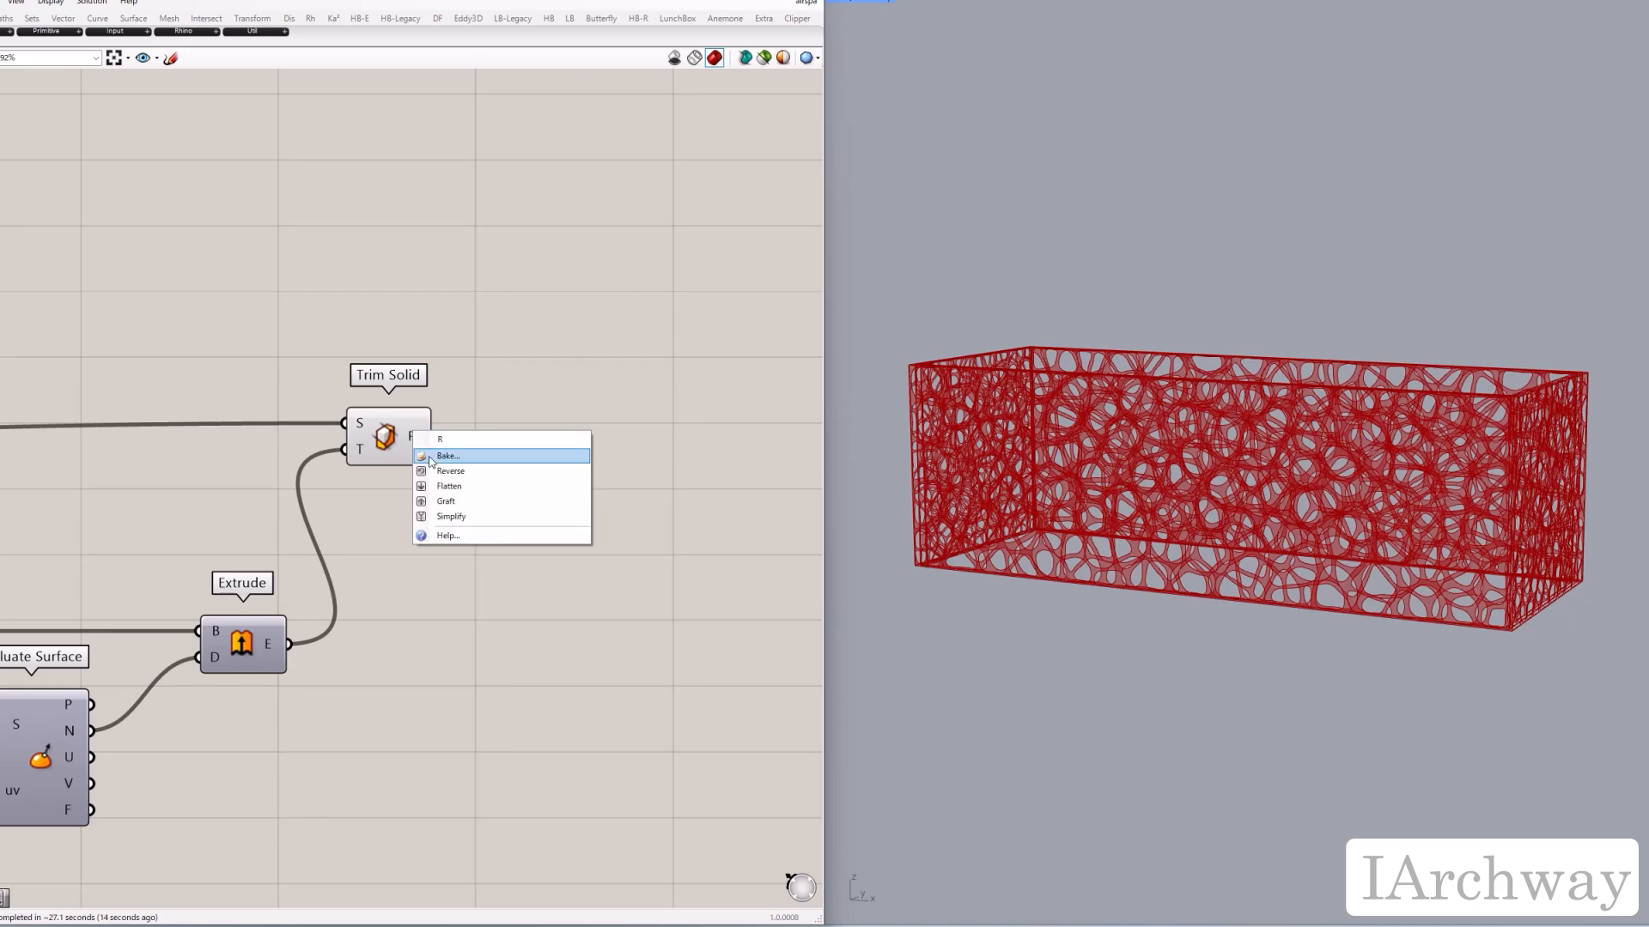
click(444, 486)
click(388, 448)
scroll(388, 447, down, 2)
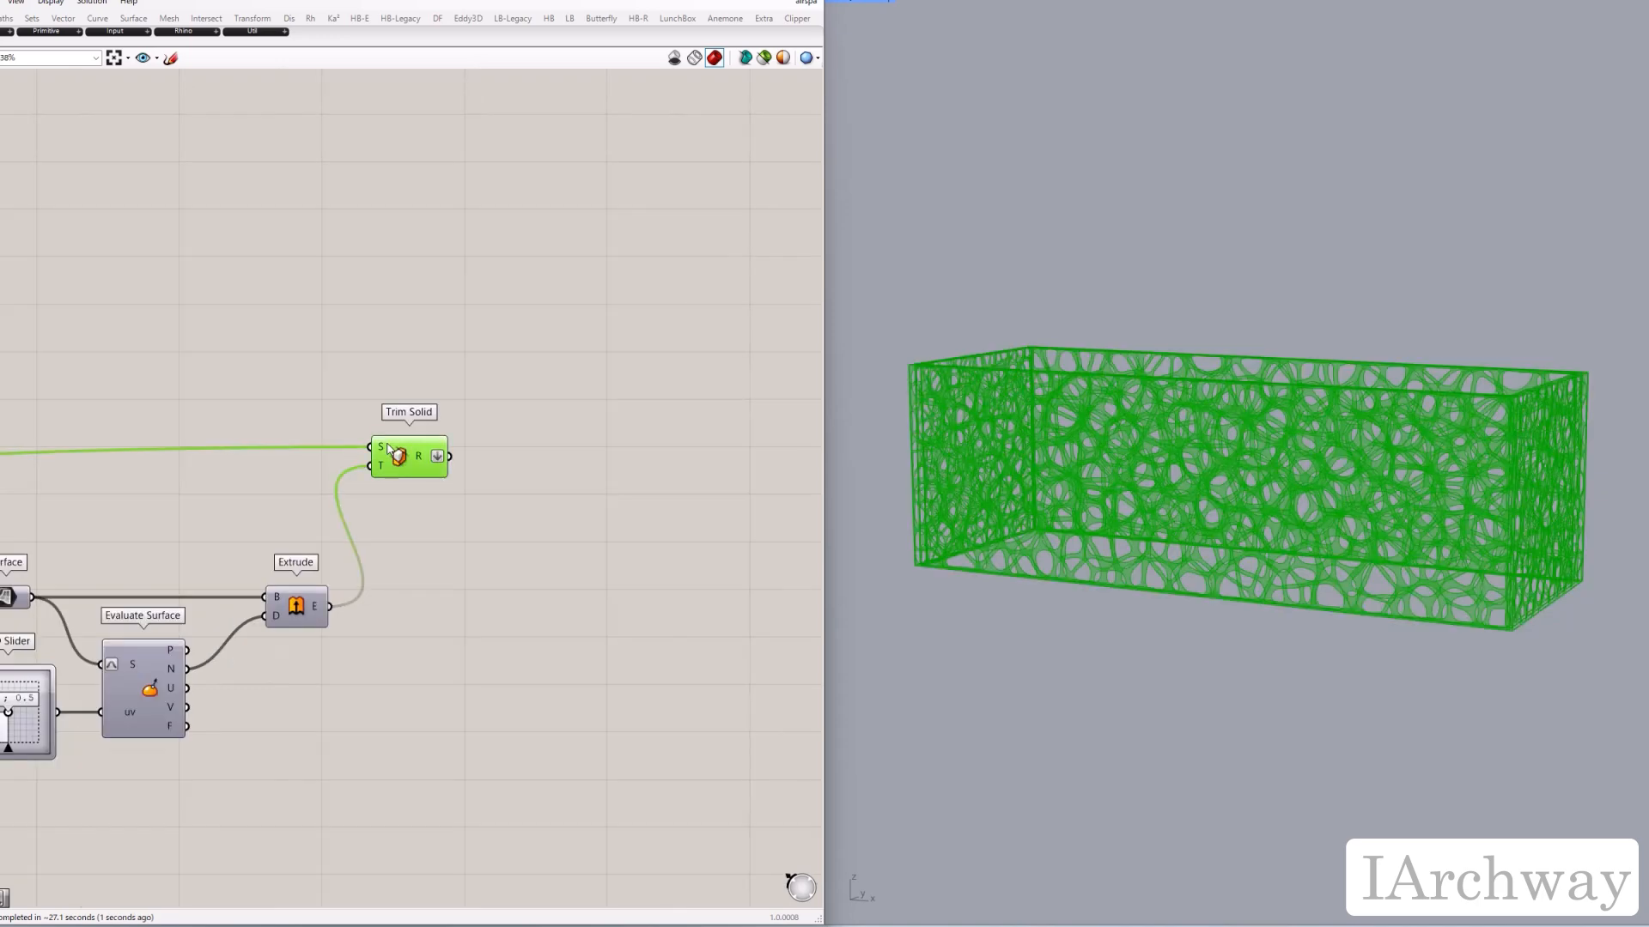
click(493, 563)
Step: Add a second Evaluate Surface component beyond Trim Solid, reparameterize its S input and place it above Trim Solid's level
scroll(512, 475, up, 3)
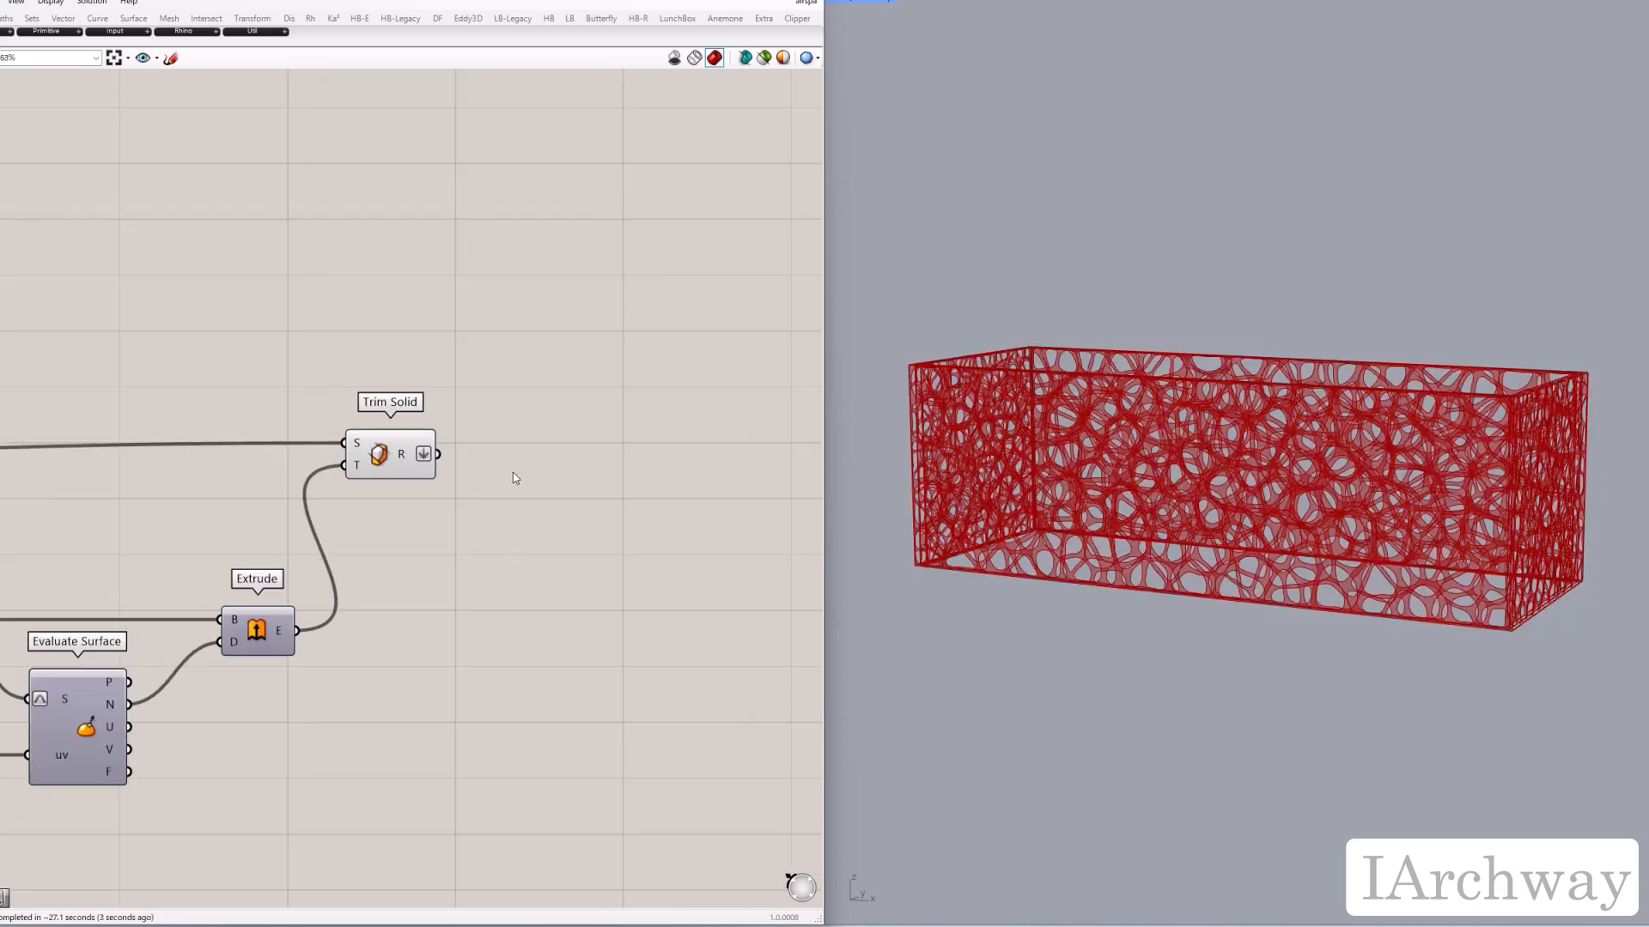
right_drag(511, 475, 415, 489)
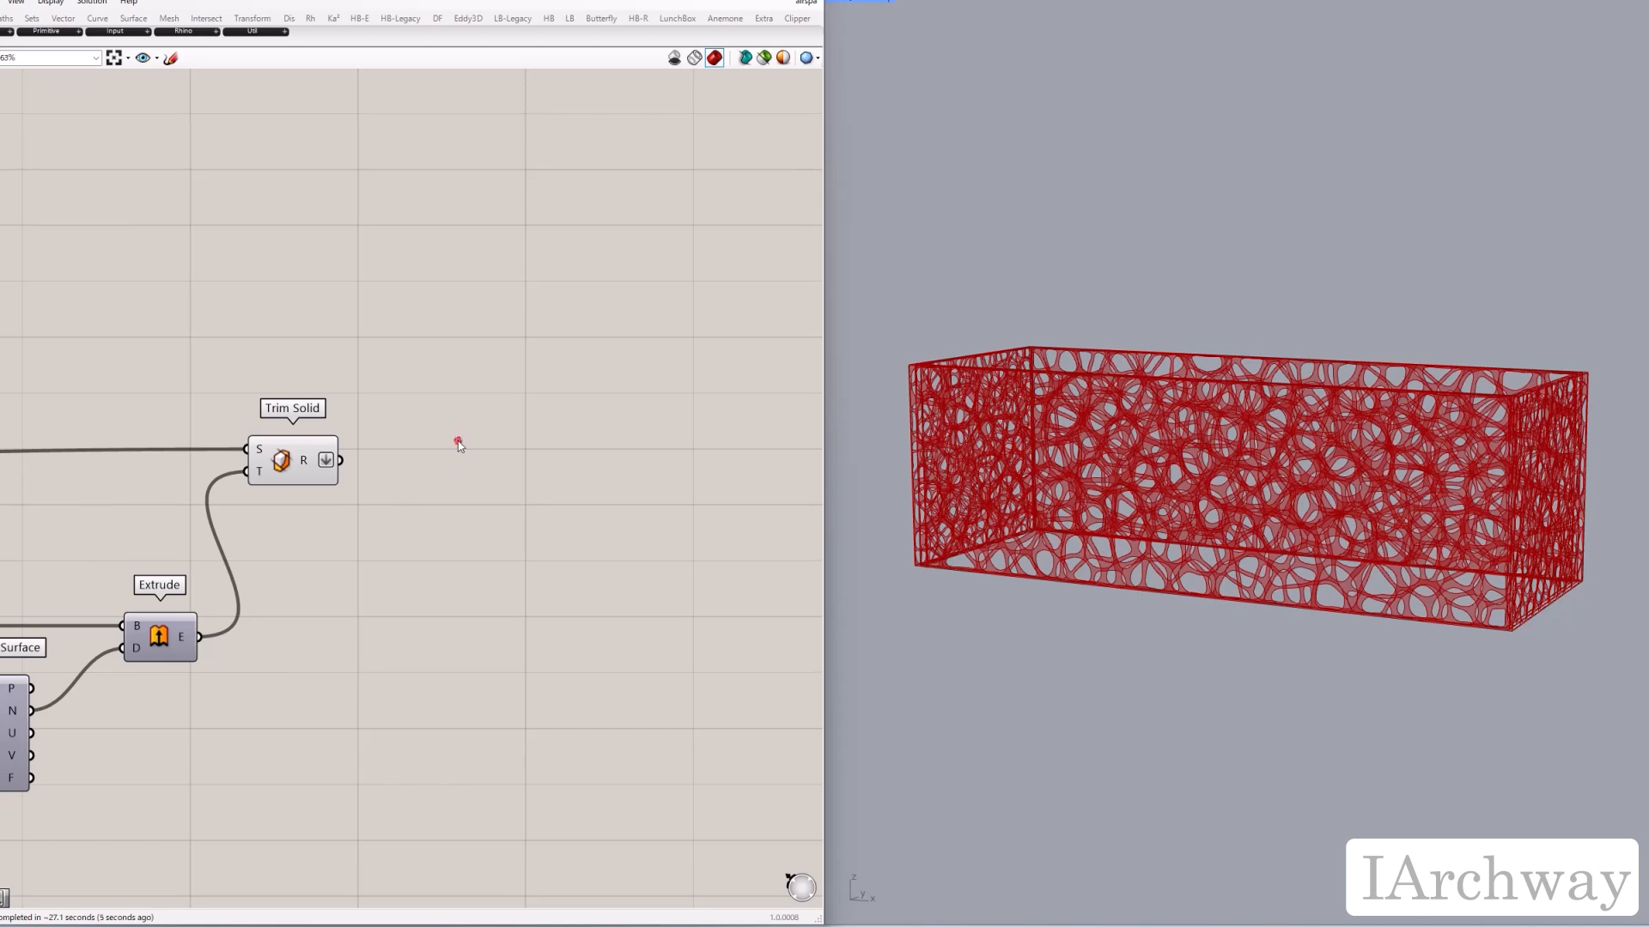
double_click(457, 440)
text(evaluat)
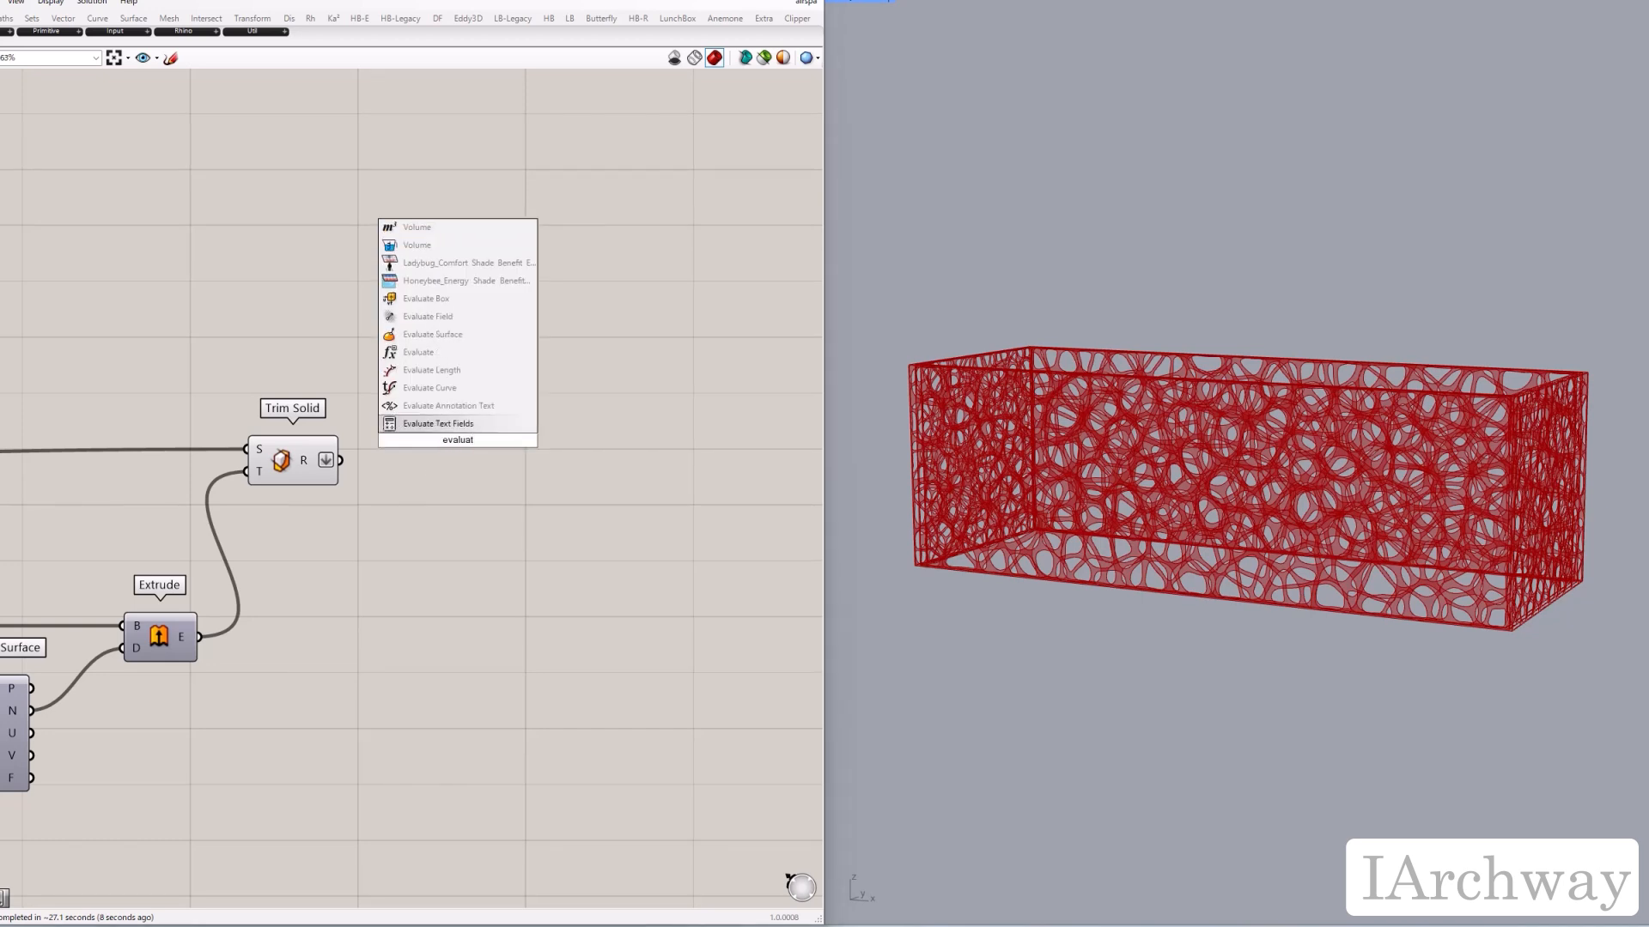
click(455, 334)
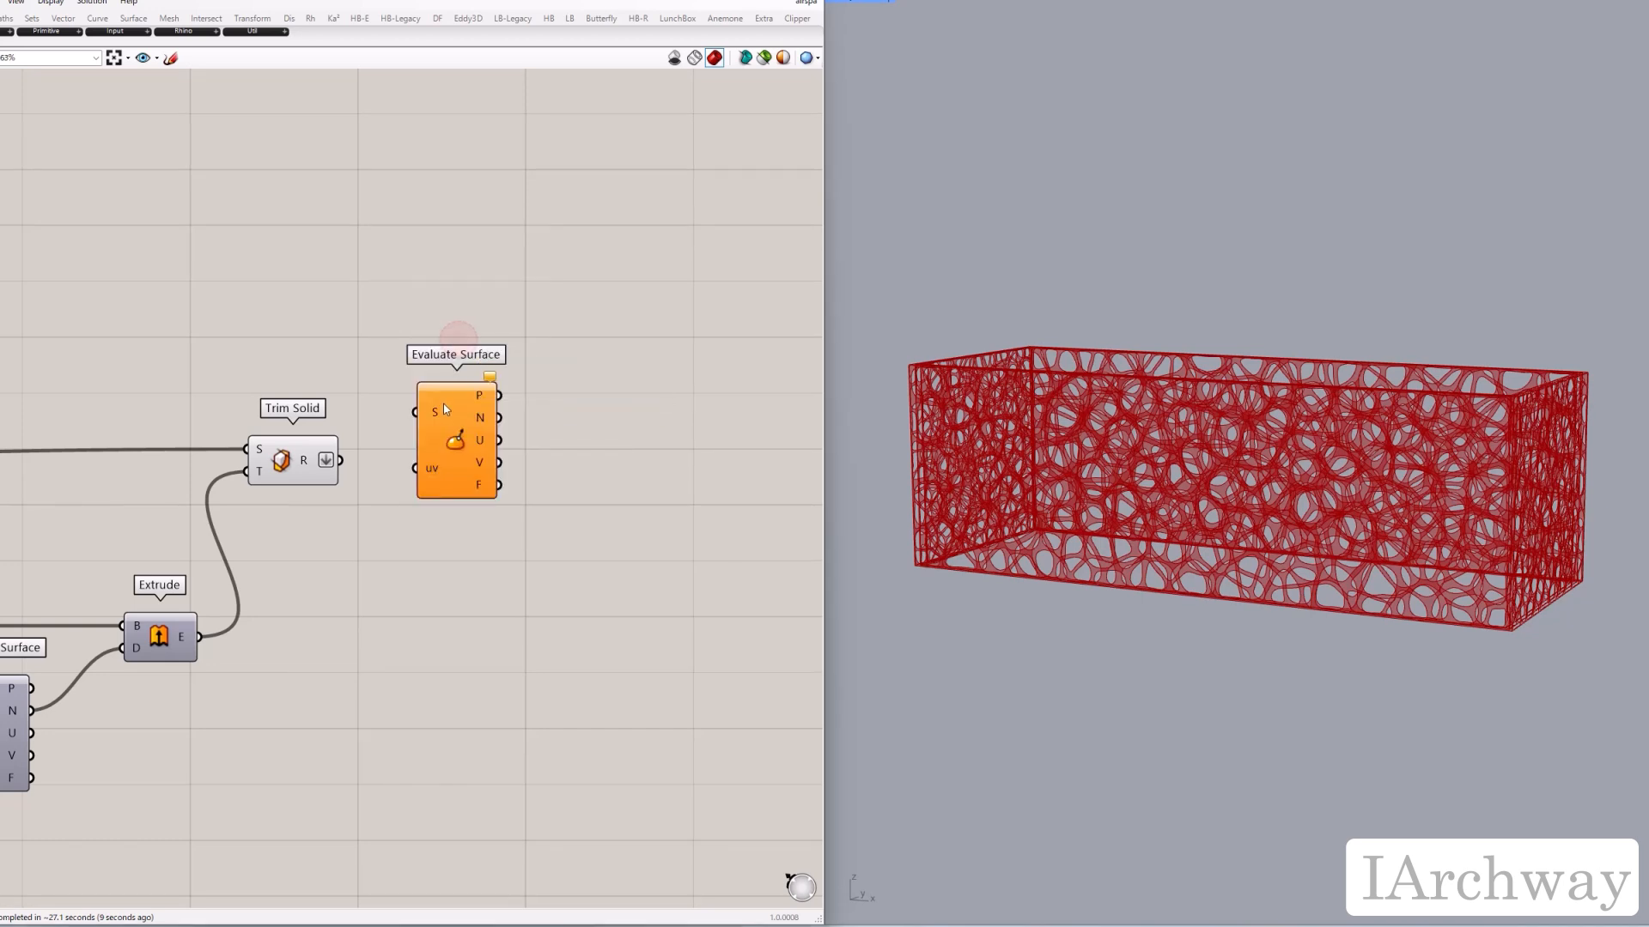
right_click(437, 411)
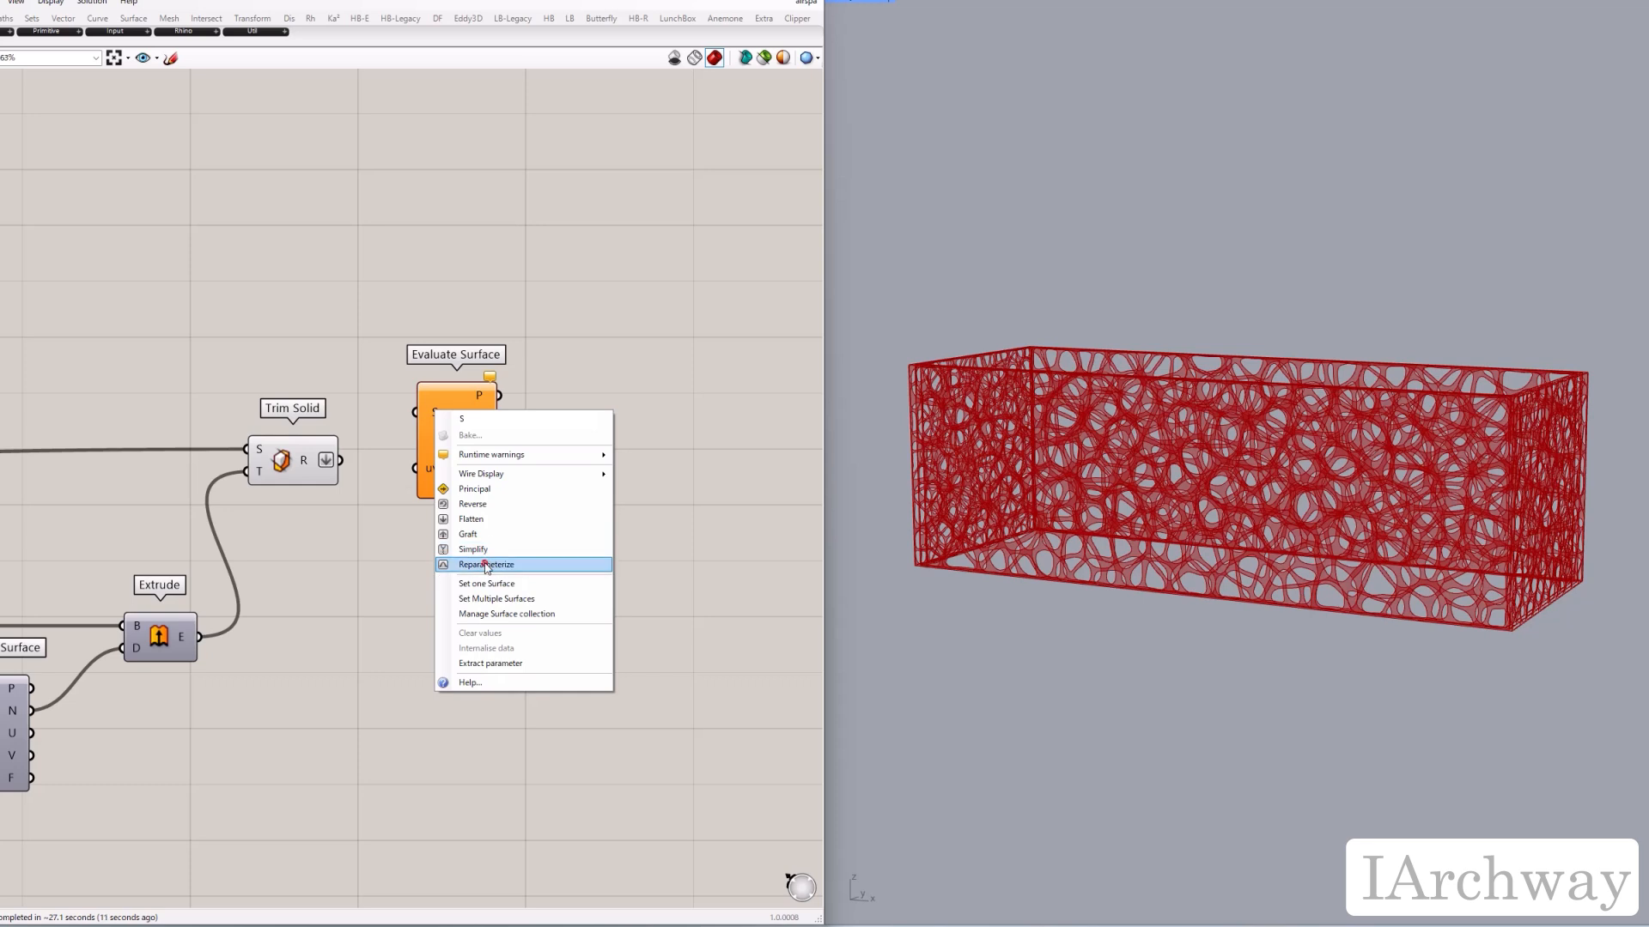
click(491, 564)
drag(448, 455, 552, 304)
right_drag(555, 445, 482, 536)
click(476, 543)
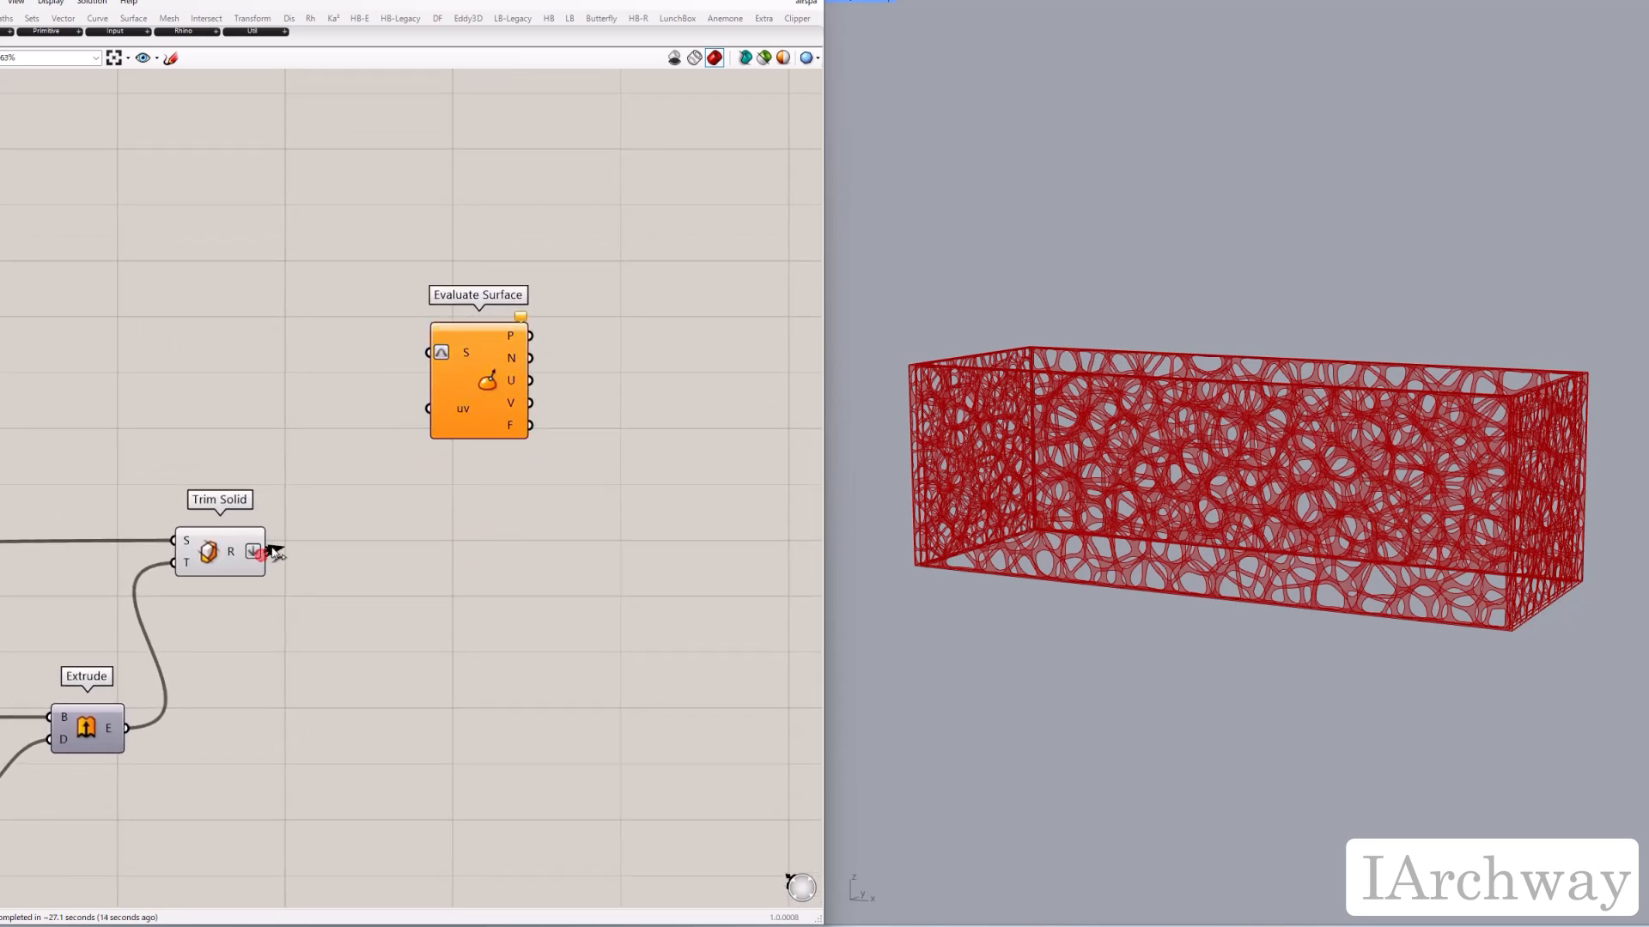
Step: Connect Trim Solid's R output to Evaluate Surface's S input and feed its uv input from a new, compactly sized MD Slider
drag(268, 551, 429, 352)
double_click(273, 426)
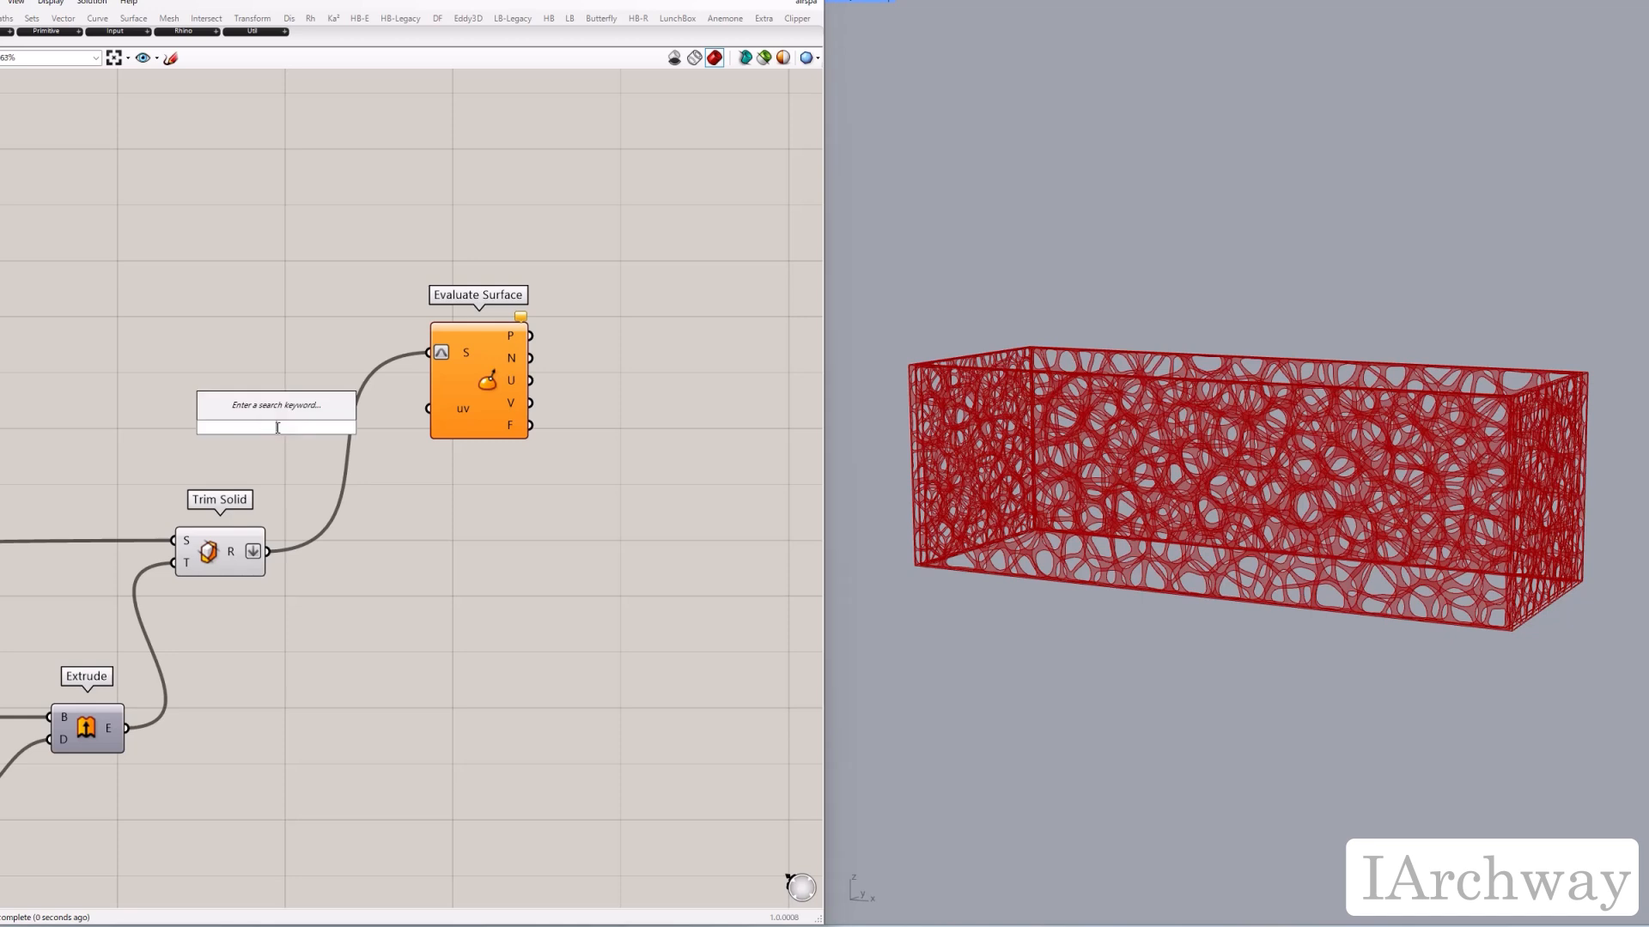
text(md)
key(Return)
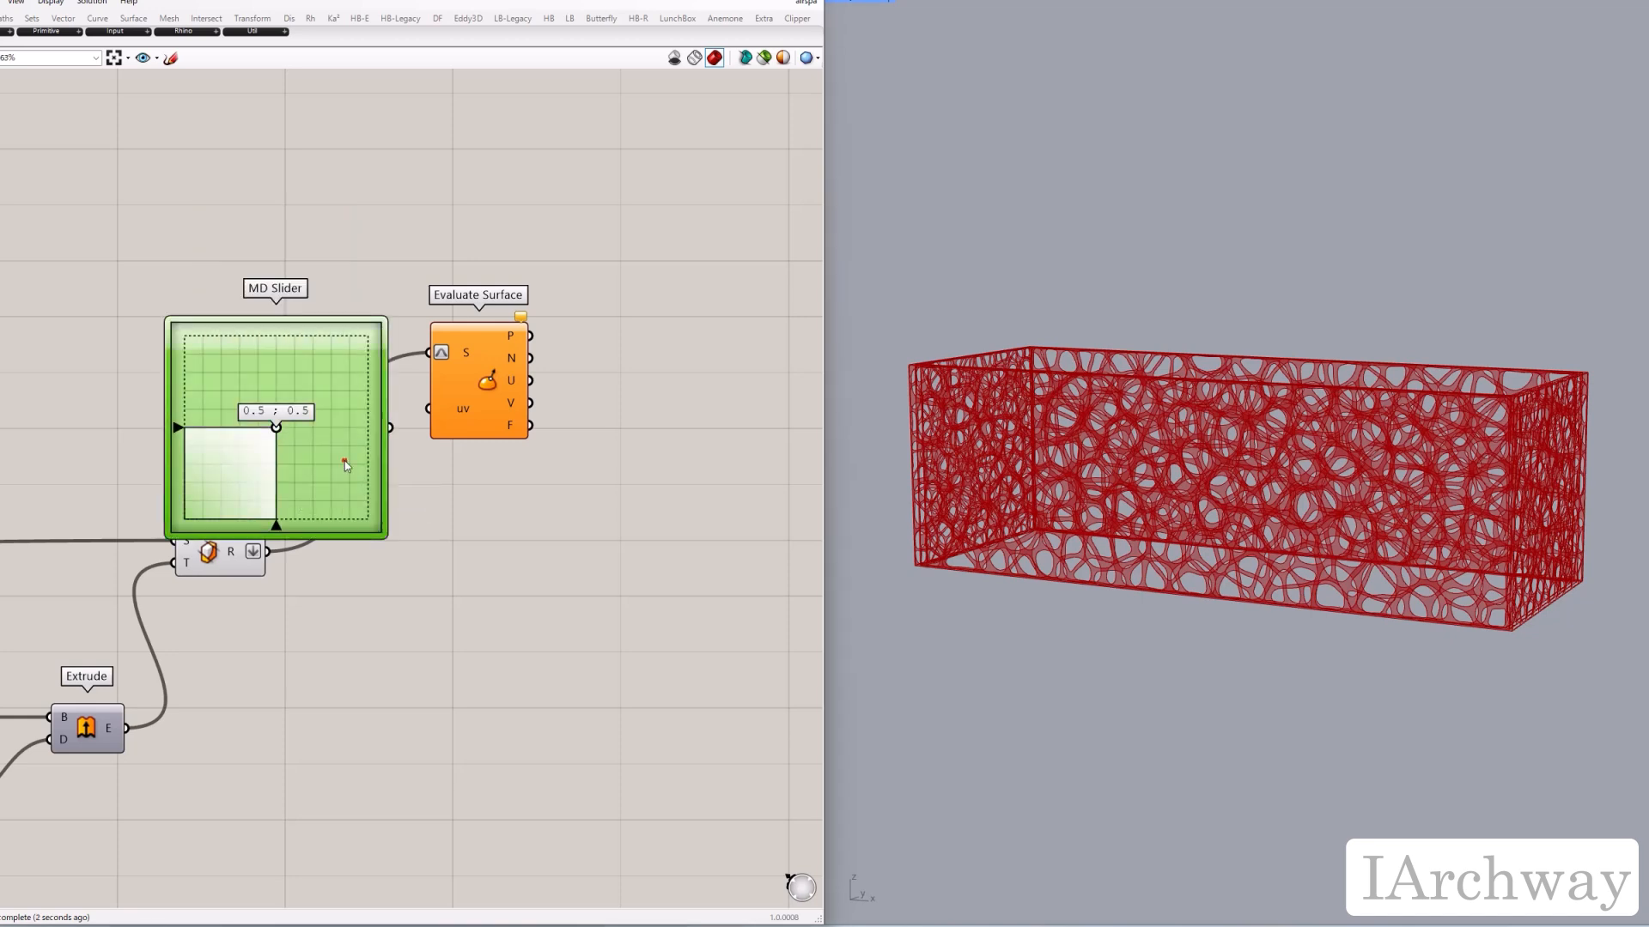
drag(385, 538, 429, 409)
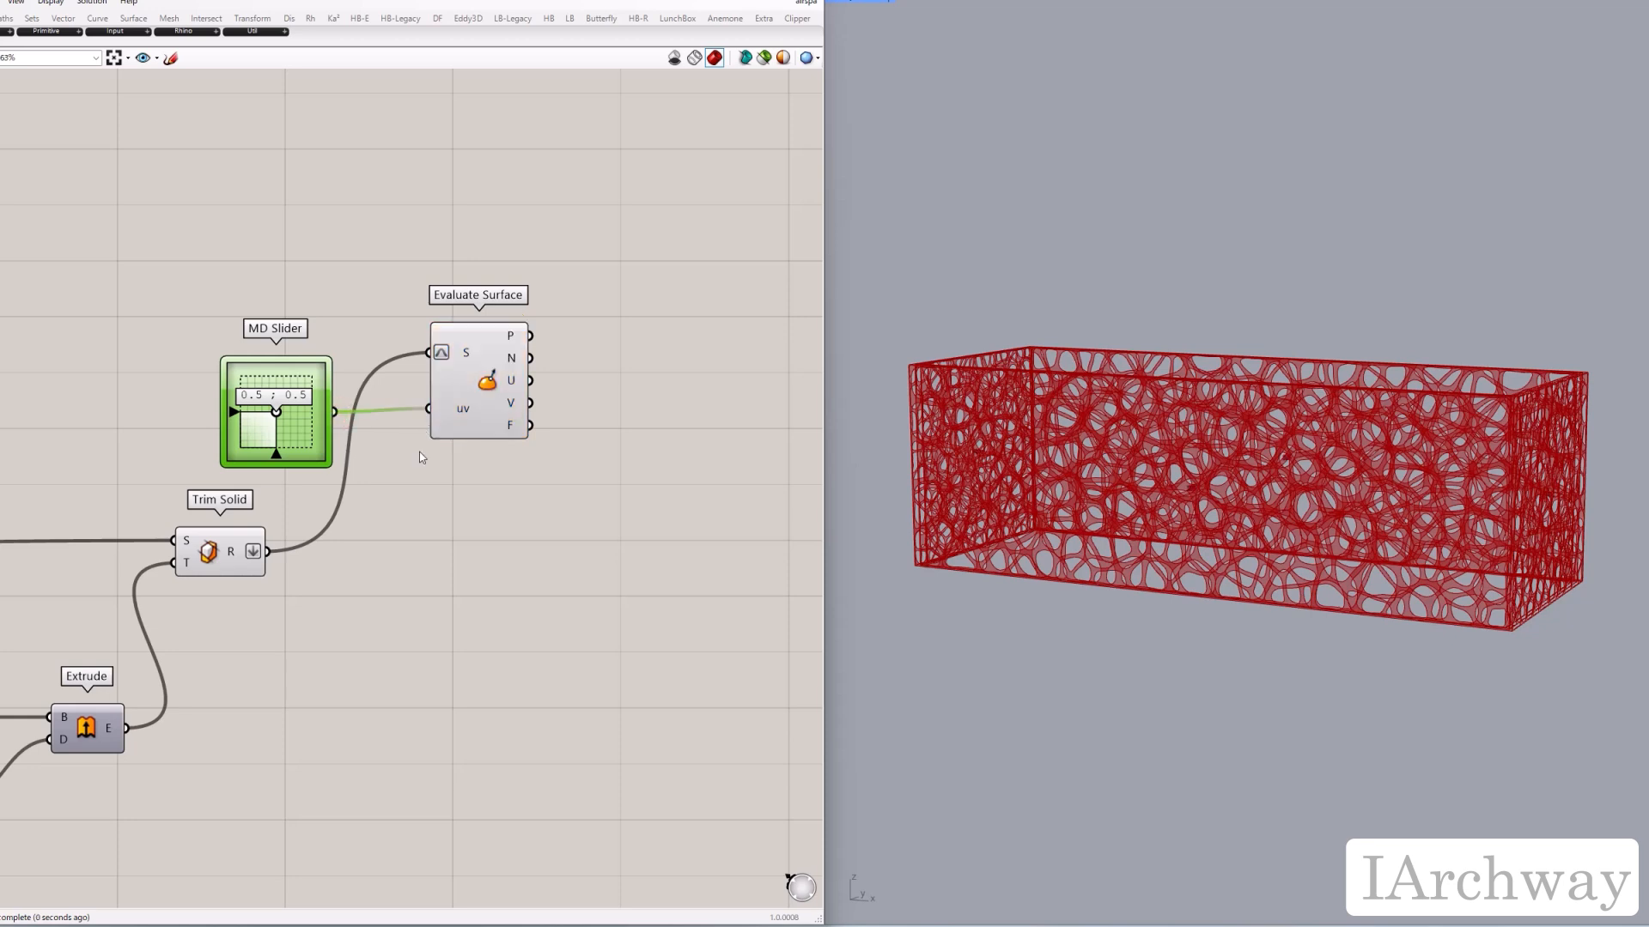
click(409, 464)
drag(305, 437, 310, 434)
click(444, 471)
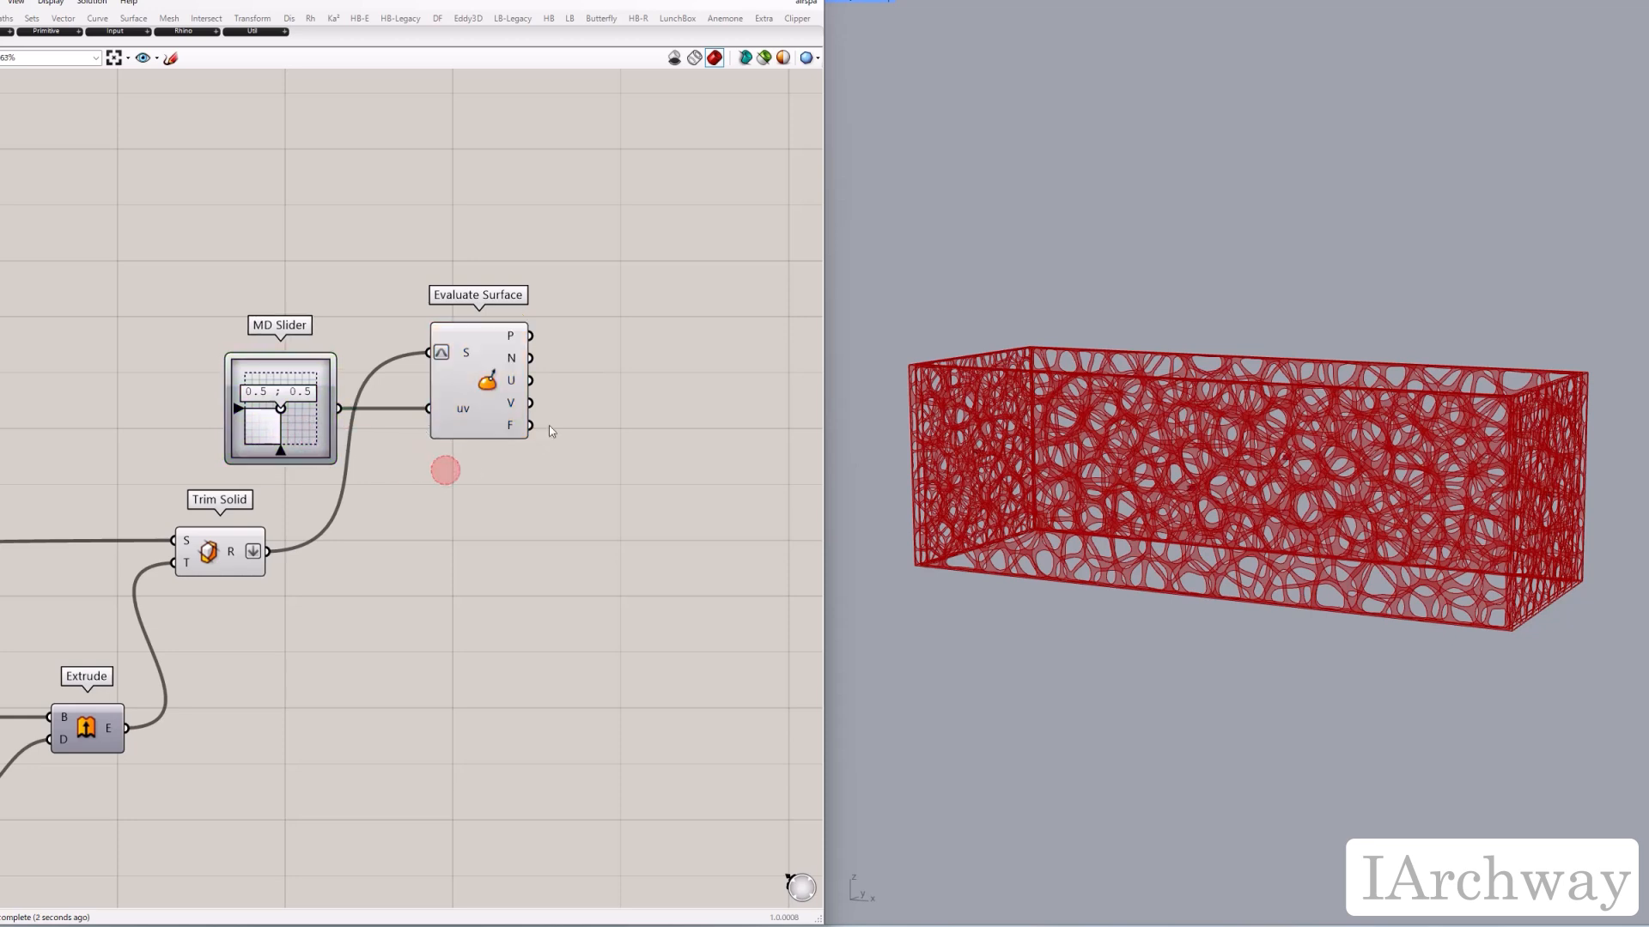
click(514, 402)
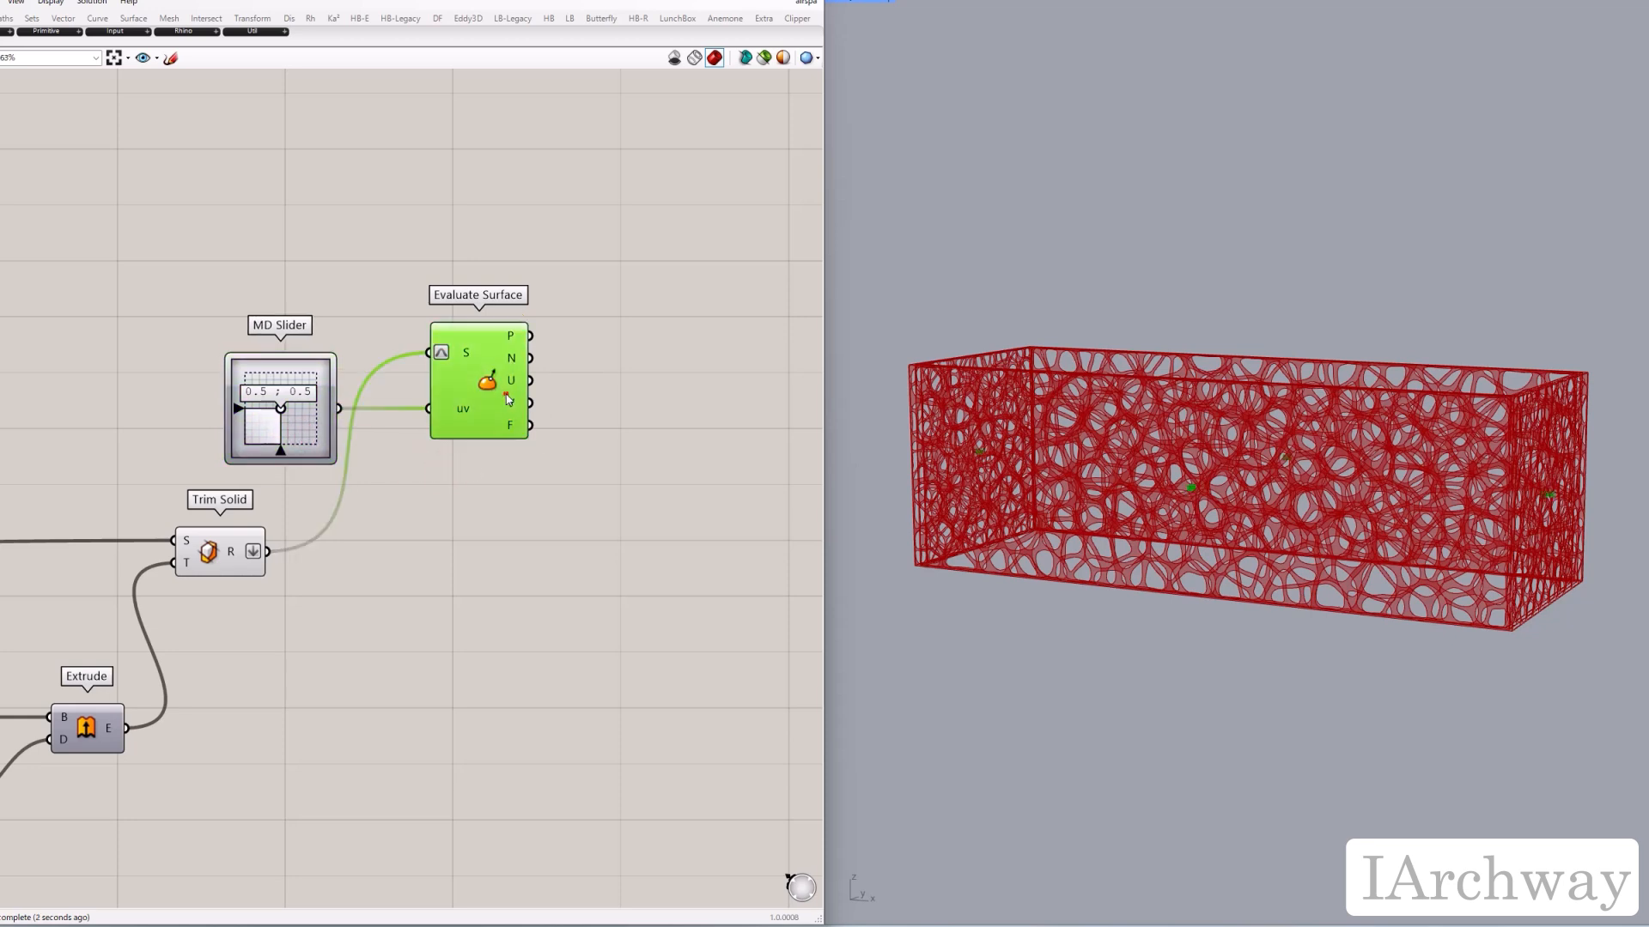
click(622, 542)
Step: Add a Multiplication component beyond Evaluate Surface and connect the N output to its B input
right_drag(618, 538, 527, 531)
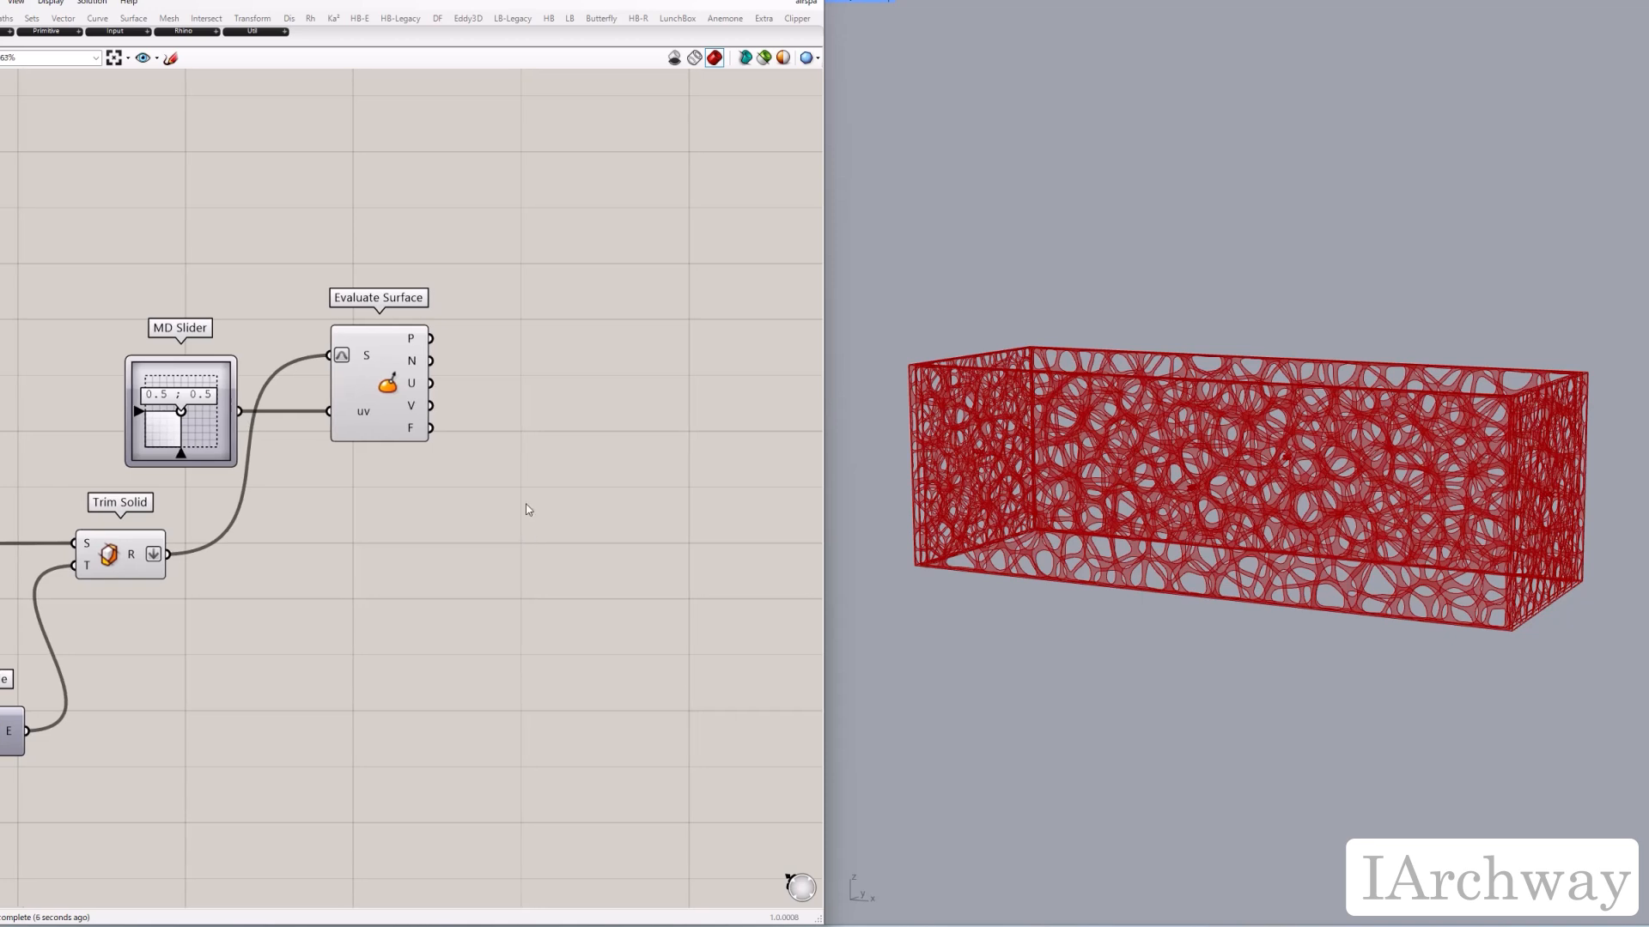
double_click(526, 504)
text(*)
key(Return)
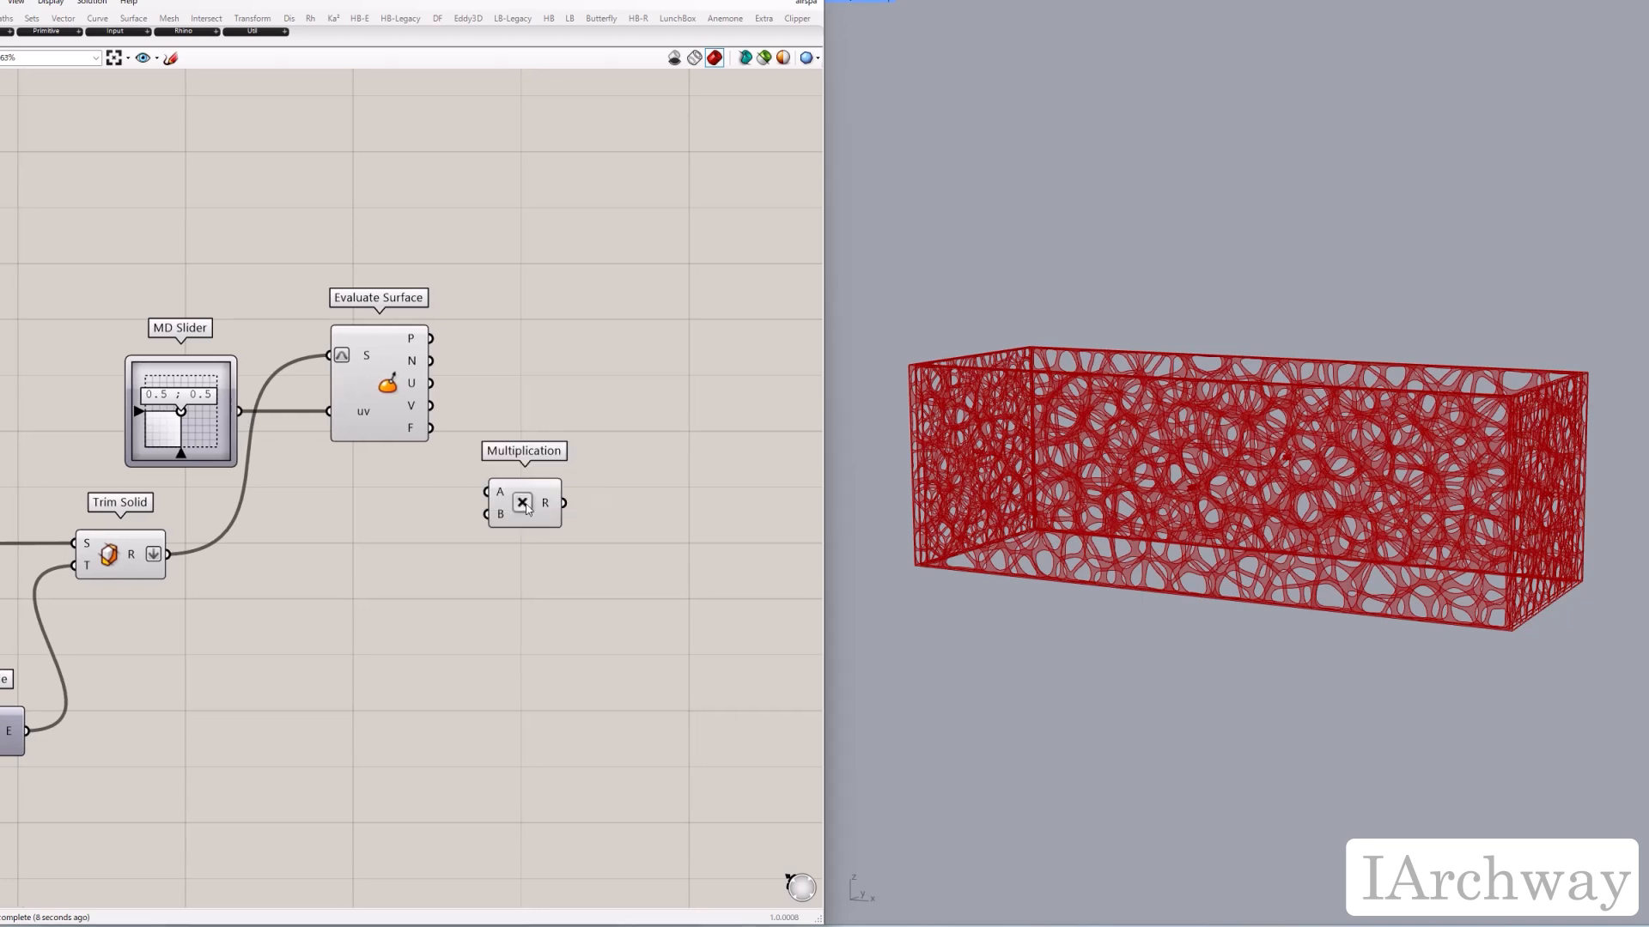
drag(430, 361, 642, 464)
Step: Add a number slider set to 20 and connect it to Multiplication's A input, aligning the two components
double_click(459, 496)
text(20)
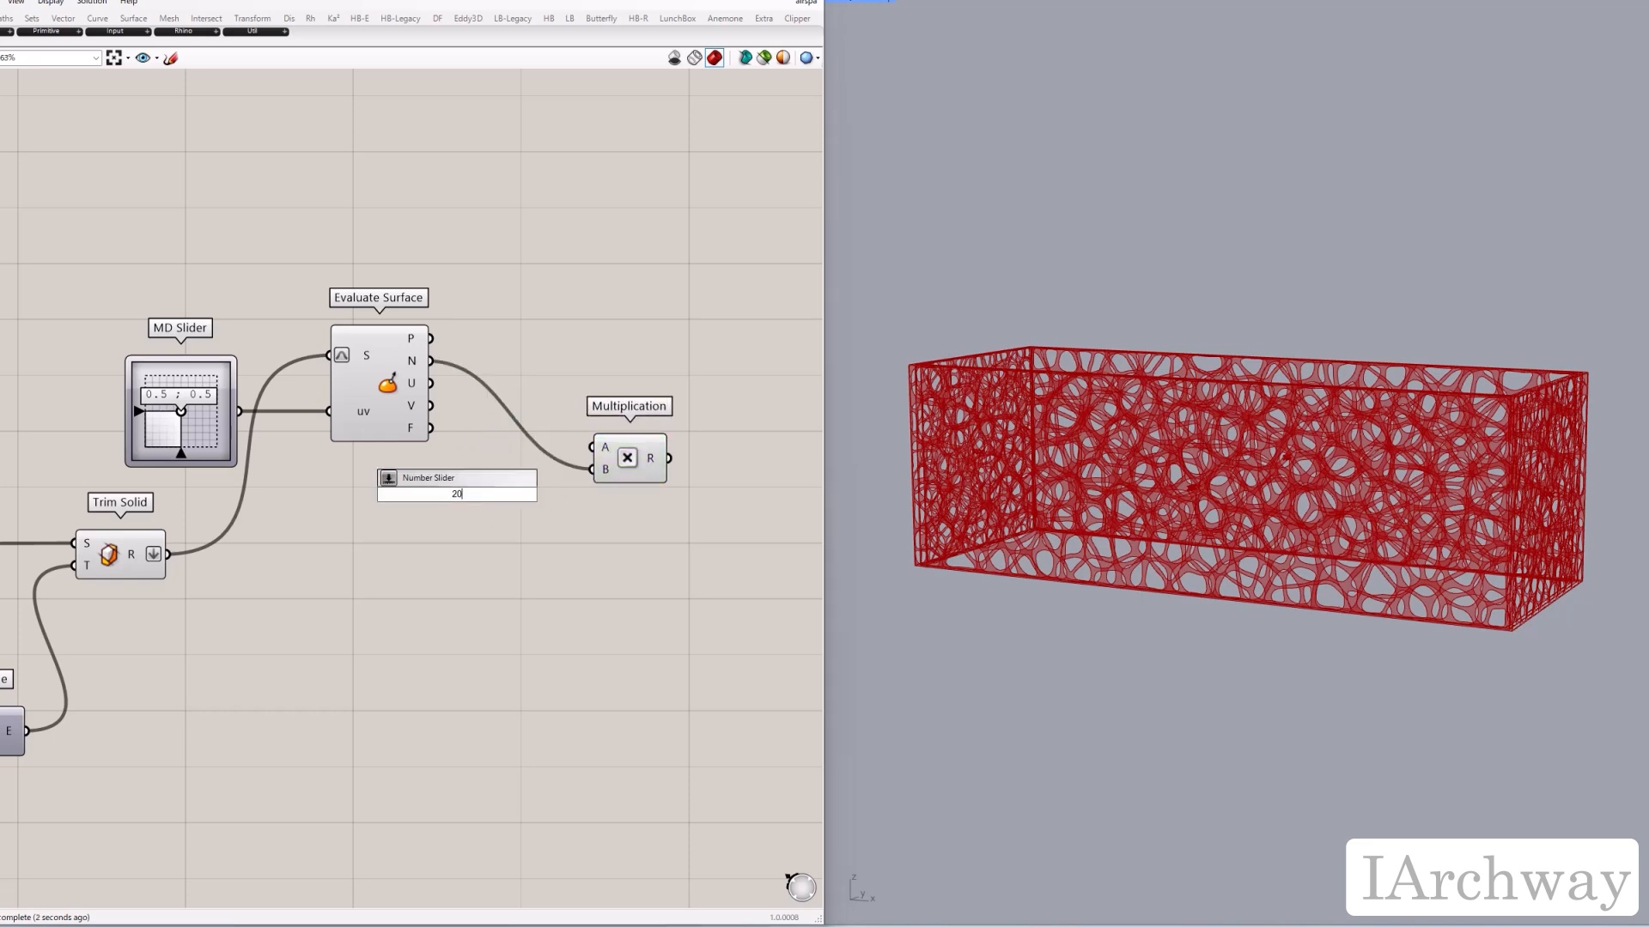
key(Return)
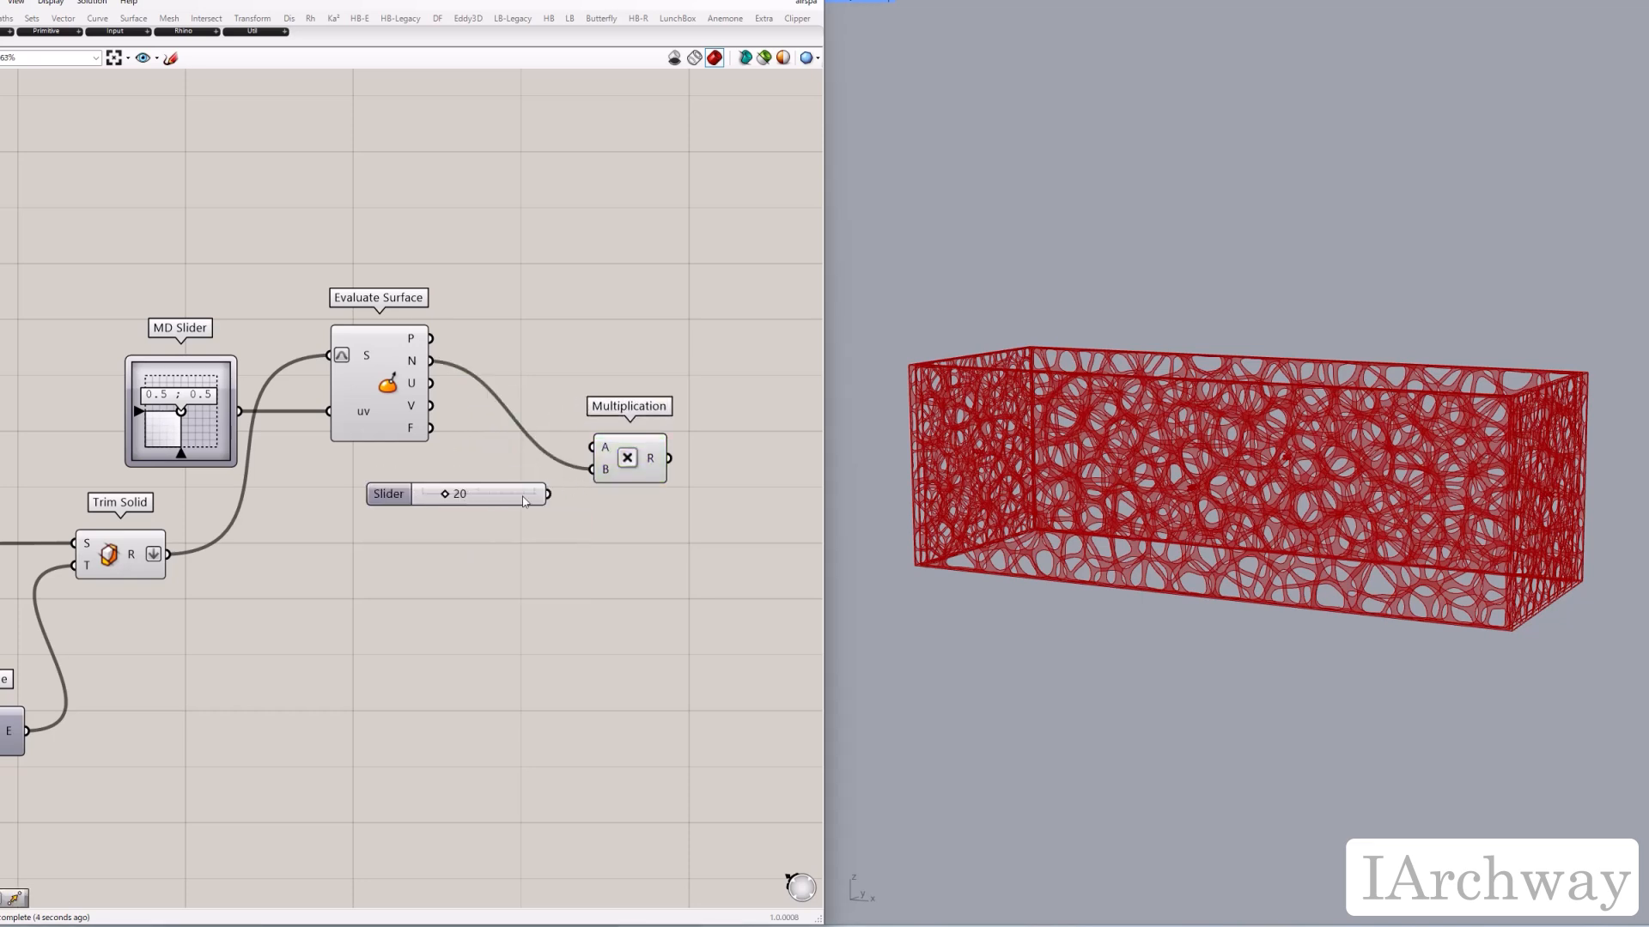
drag(523, 501, 649, 484)
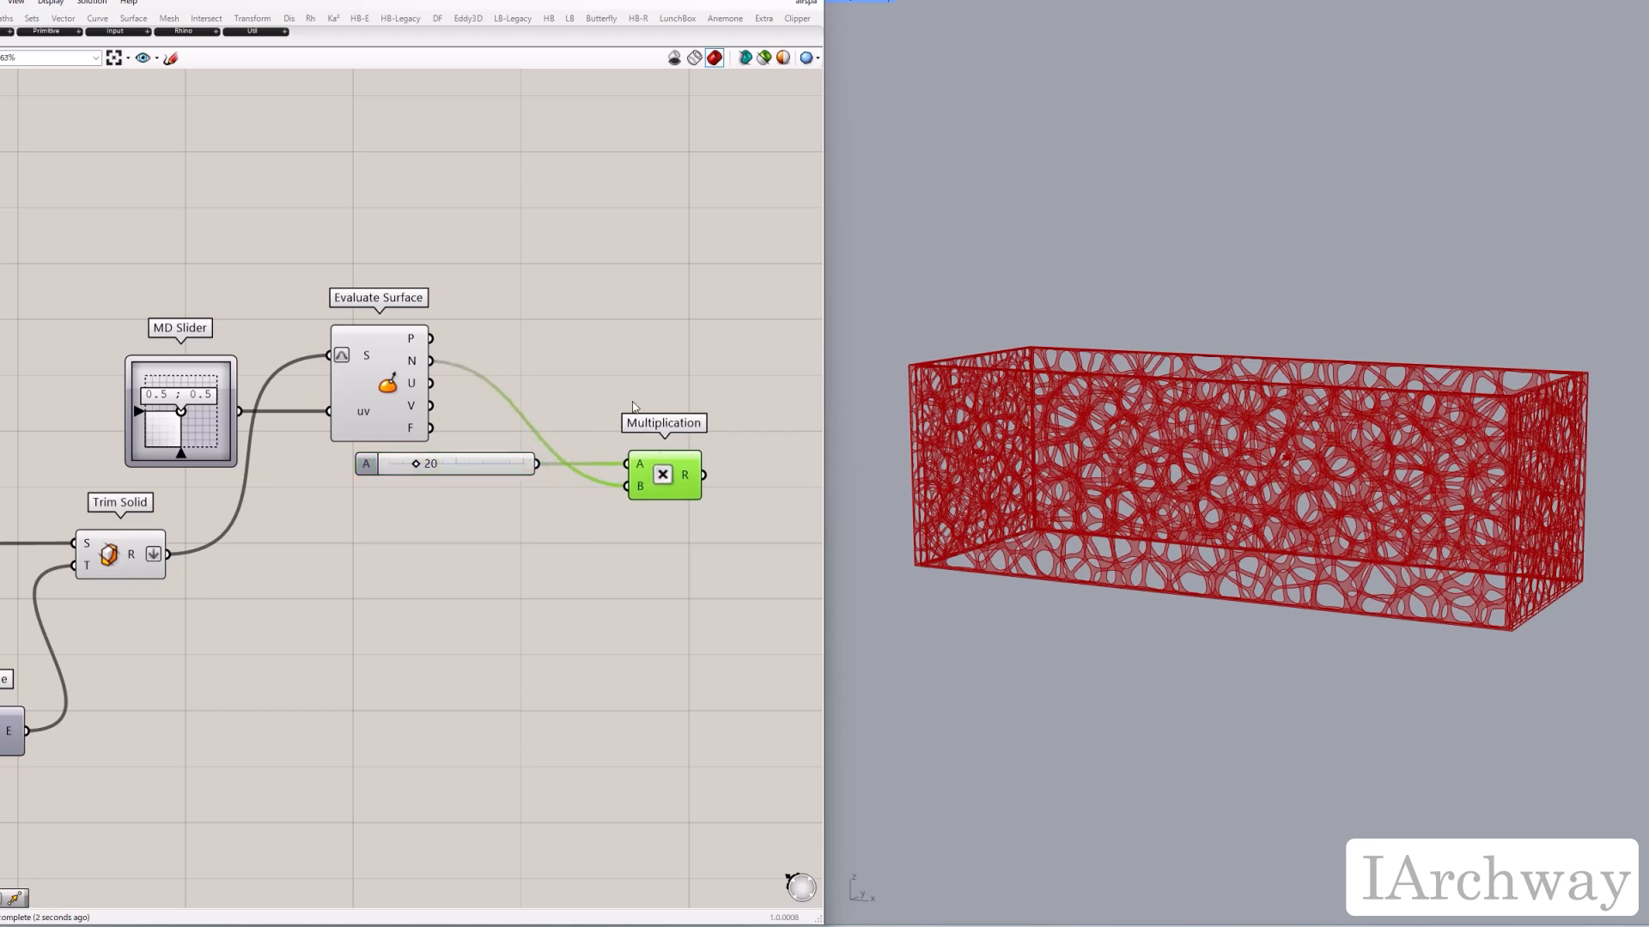
click(629, 368)
Step: Add an Extrude component after Multiplication, with Multiplication's R output feeding D and Trim Solid's R output feeding B
right_drag(646, 370, 615, 365)
scroll(436, 451, down, 1)
right_drag(488, 479, 462, 473)
double_click(508, 542)
text(ex)
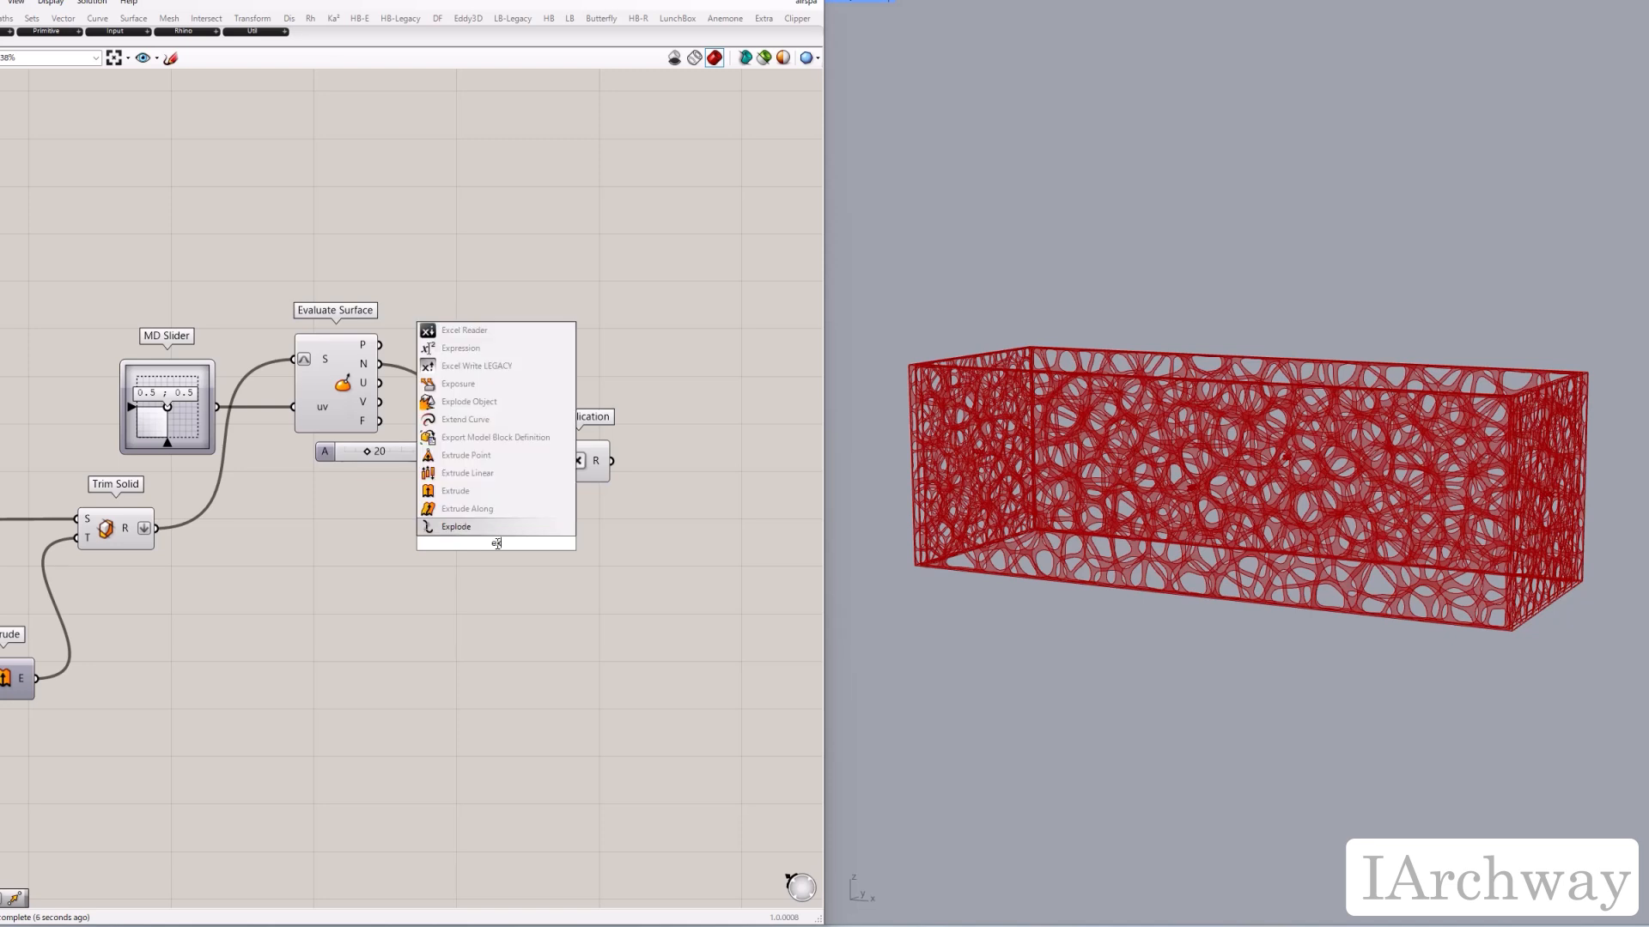
text(trude)
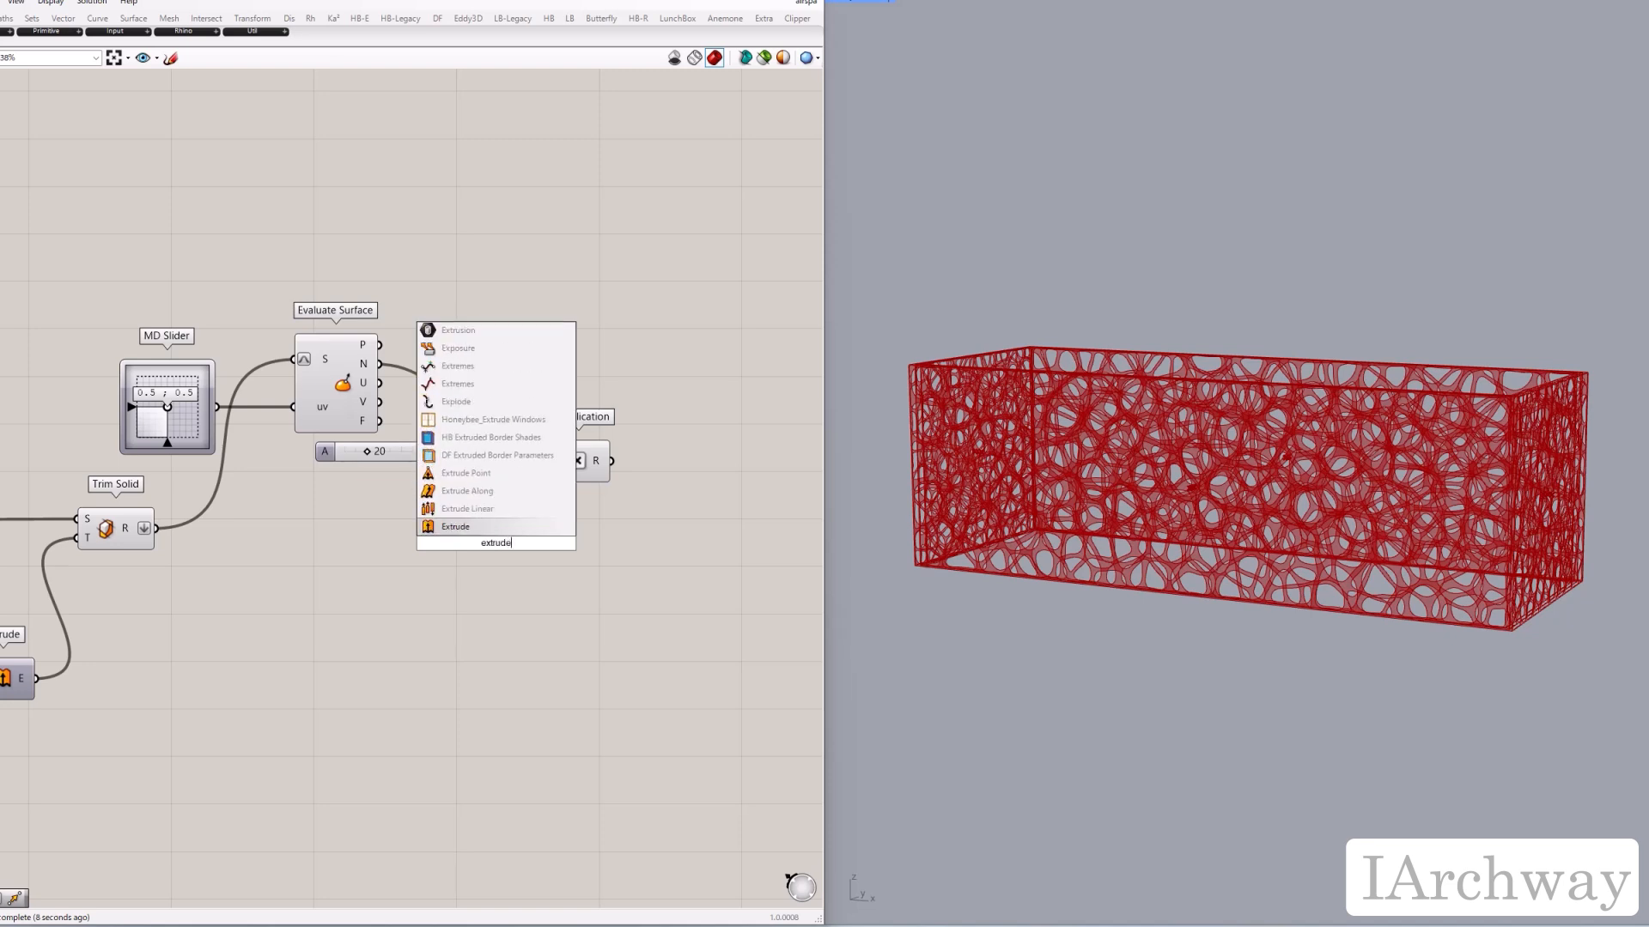
key(Return)
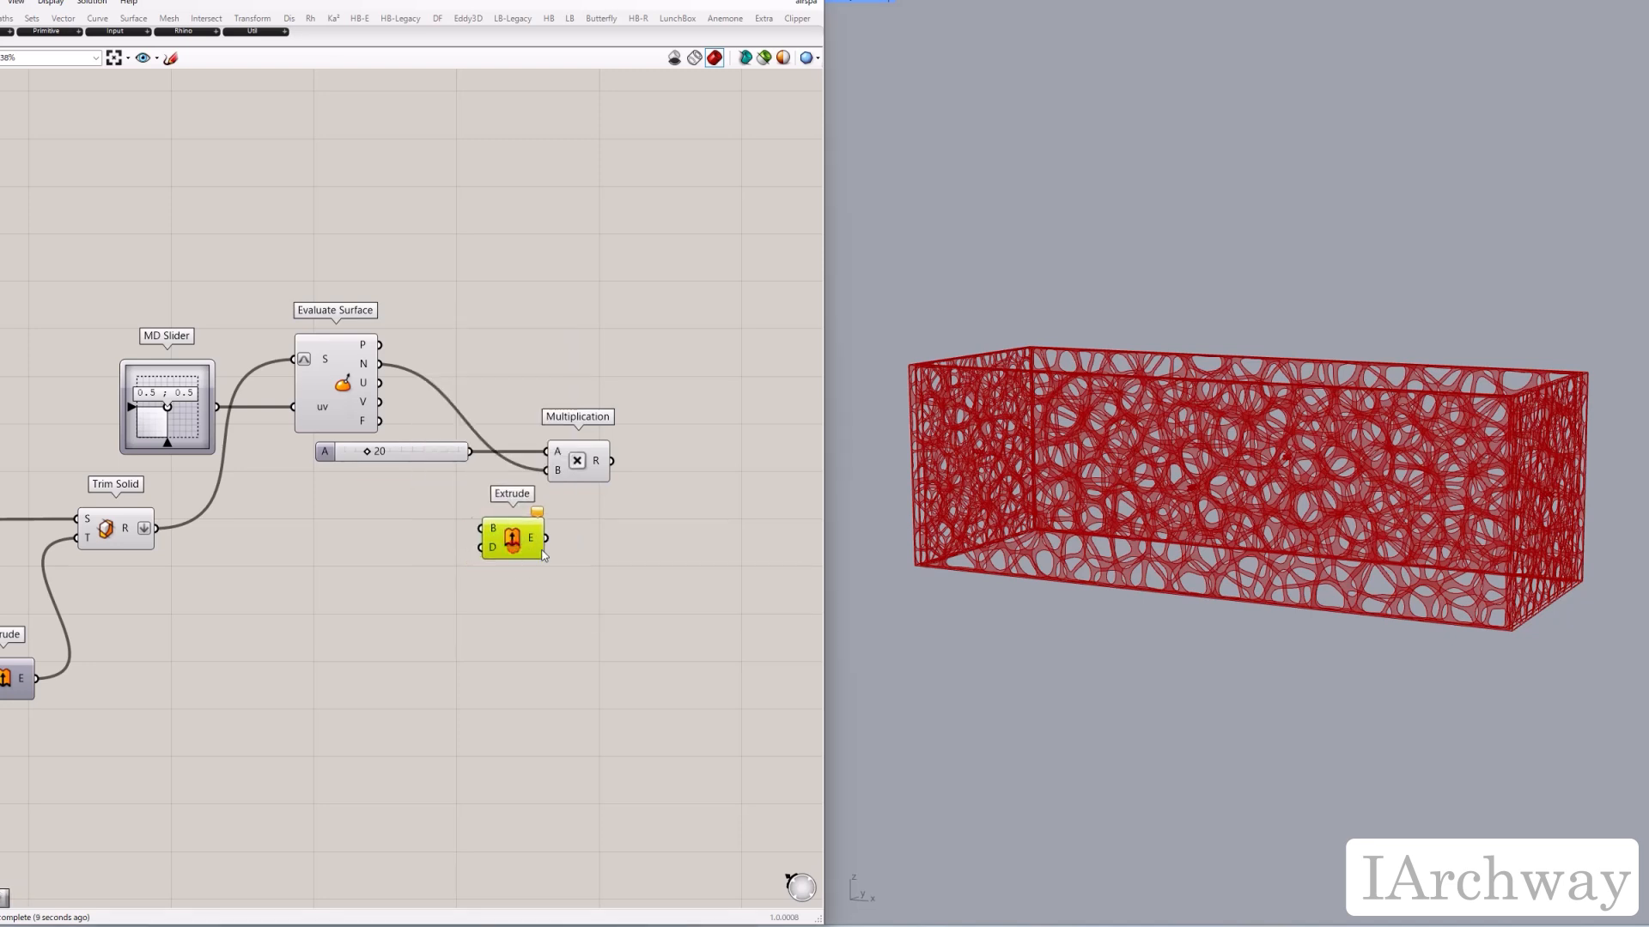
drag(496, 548, 709, 532)
drag(611, 461, 656, 532)
drag(158, 530, 679, 518)
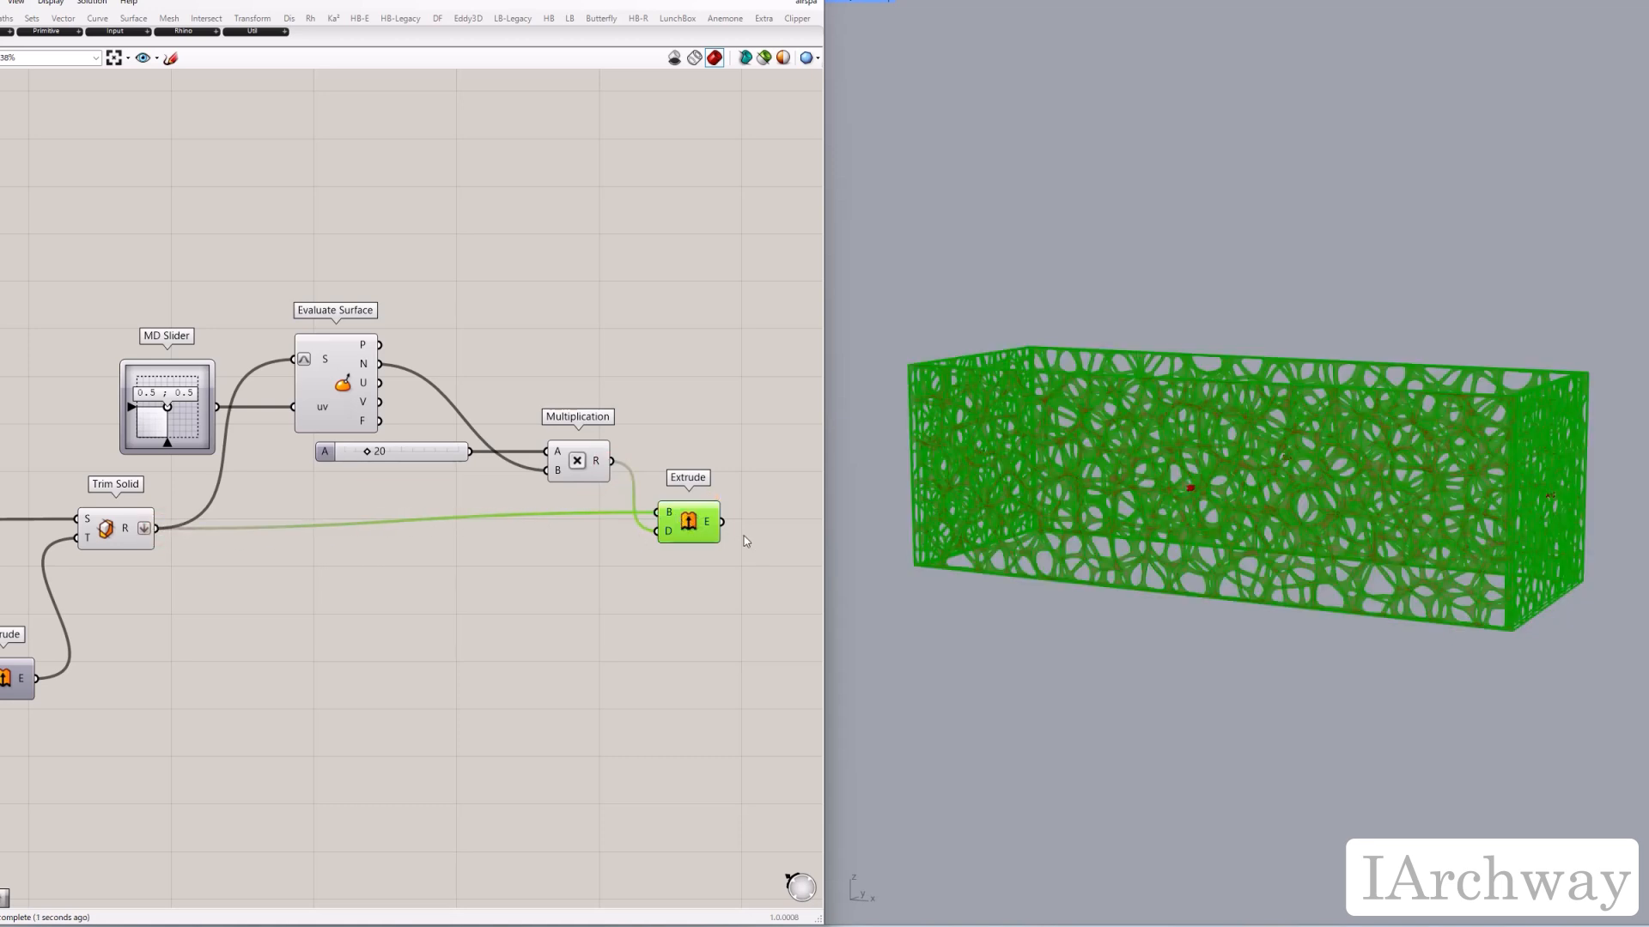
click(694, 590)
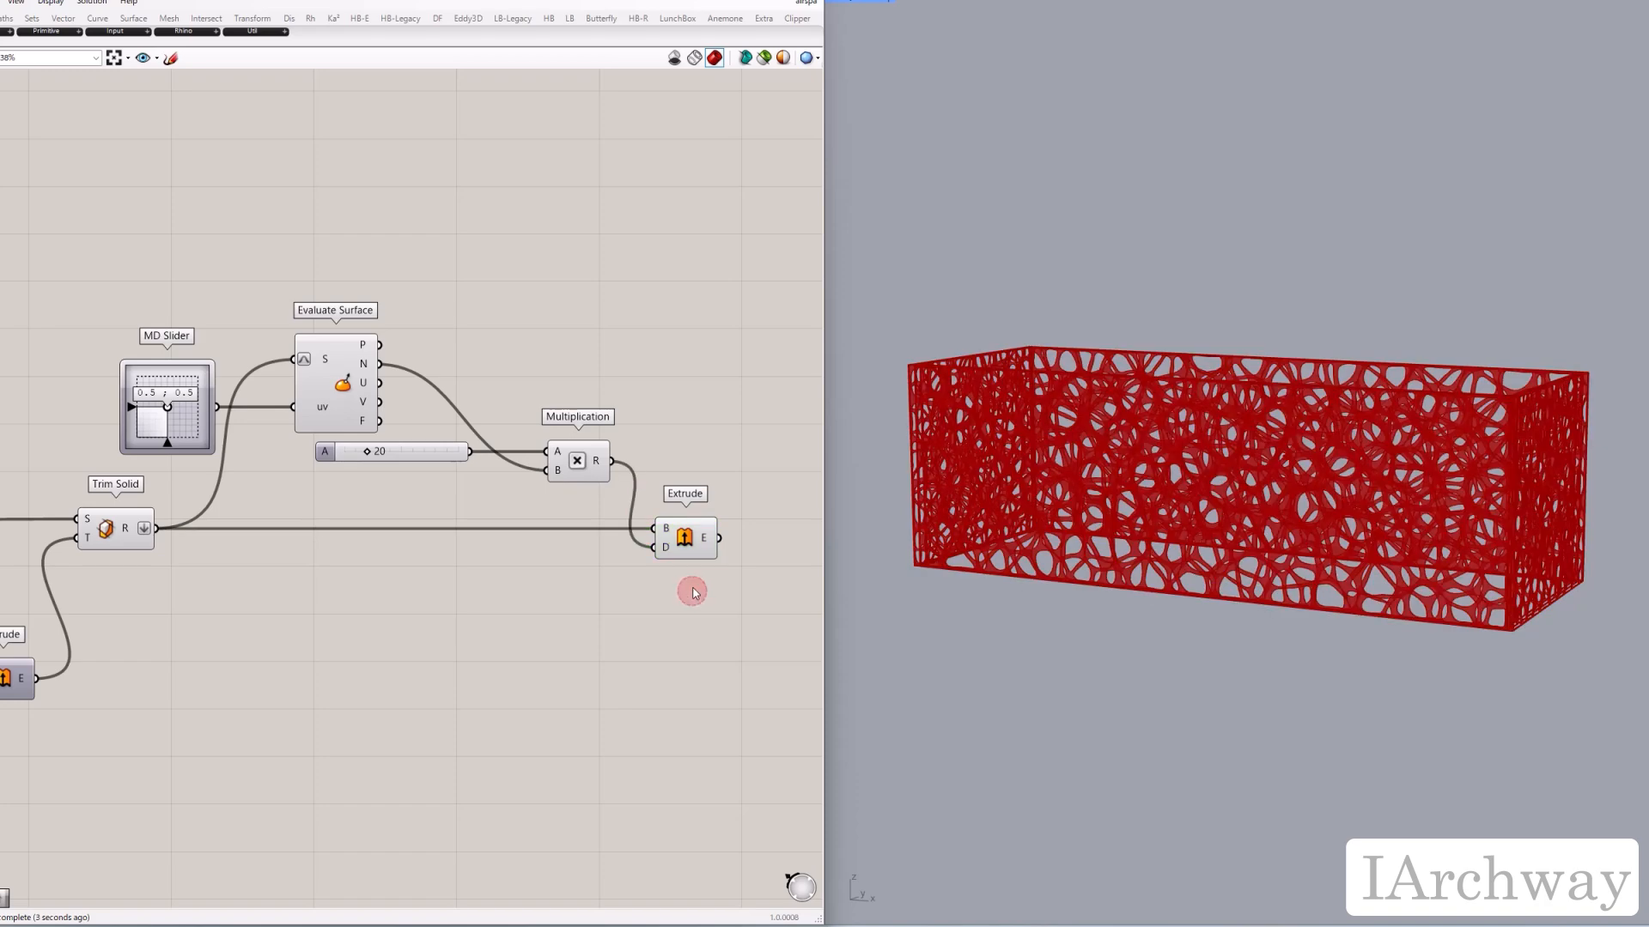
Step: Turn off the preview of Trim Solid, the Evaluate Surface after it and Multiplication
scroll(701, 582, down, 2)
scroll(700, 582, down, 2)
drag(650, 619, 319, 450)
right_click(383, 381)
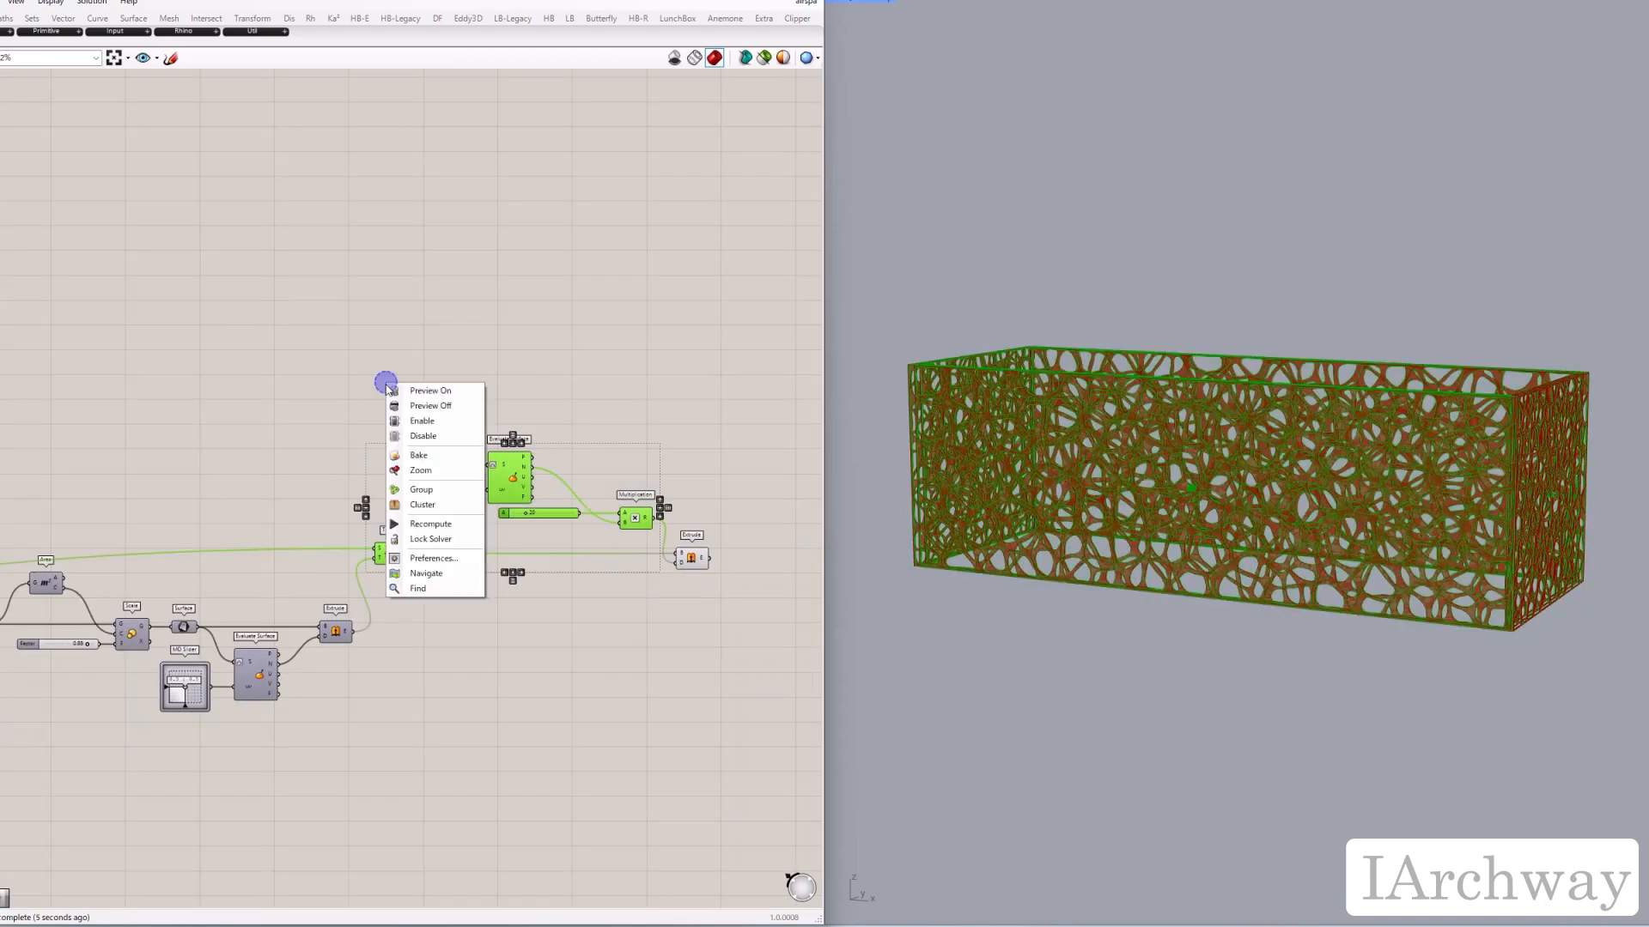
click(402, 402)
scroll(764, 566, up, 4)
right_drag(681, 545, 513, 499)
Step: Highlight the final Extrude and examine the thickened Voronoi walls in the Rhino viewport, up close and from several angles
click(440, 511)
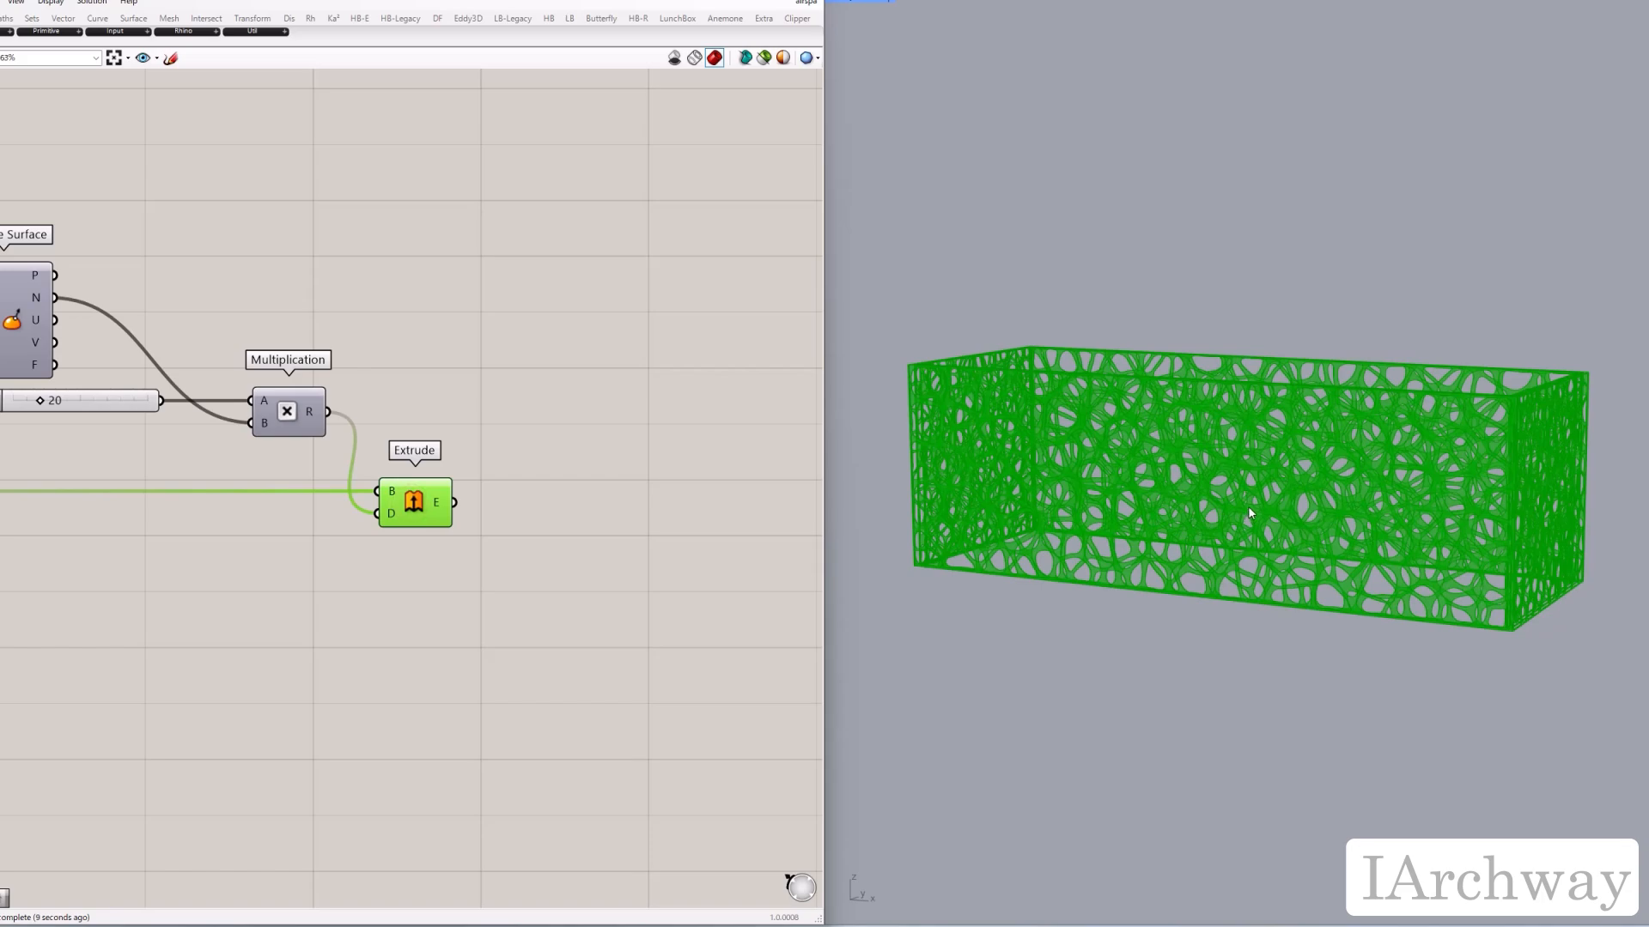
scroll(1249, 507, up, 8)
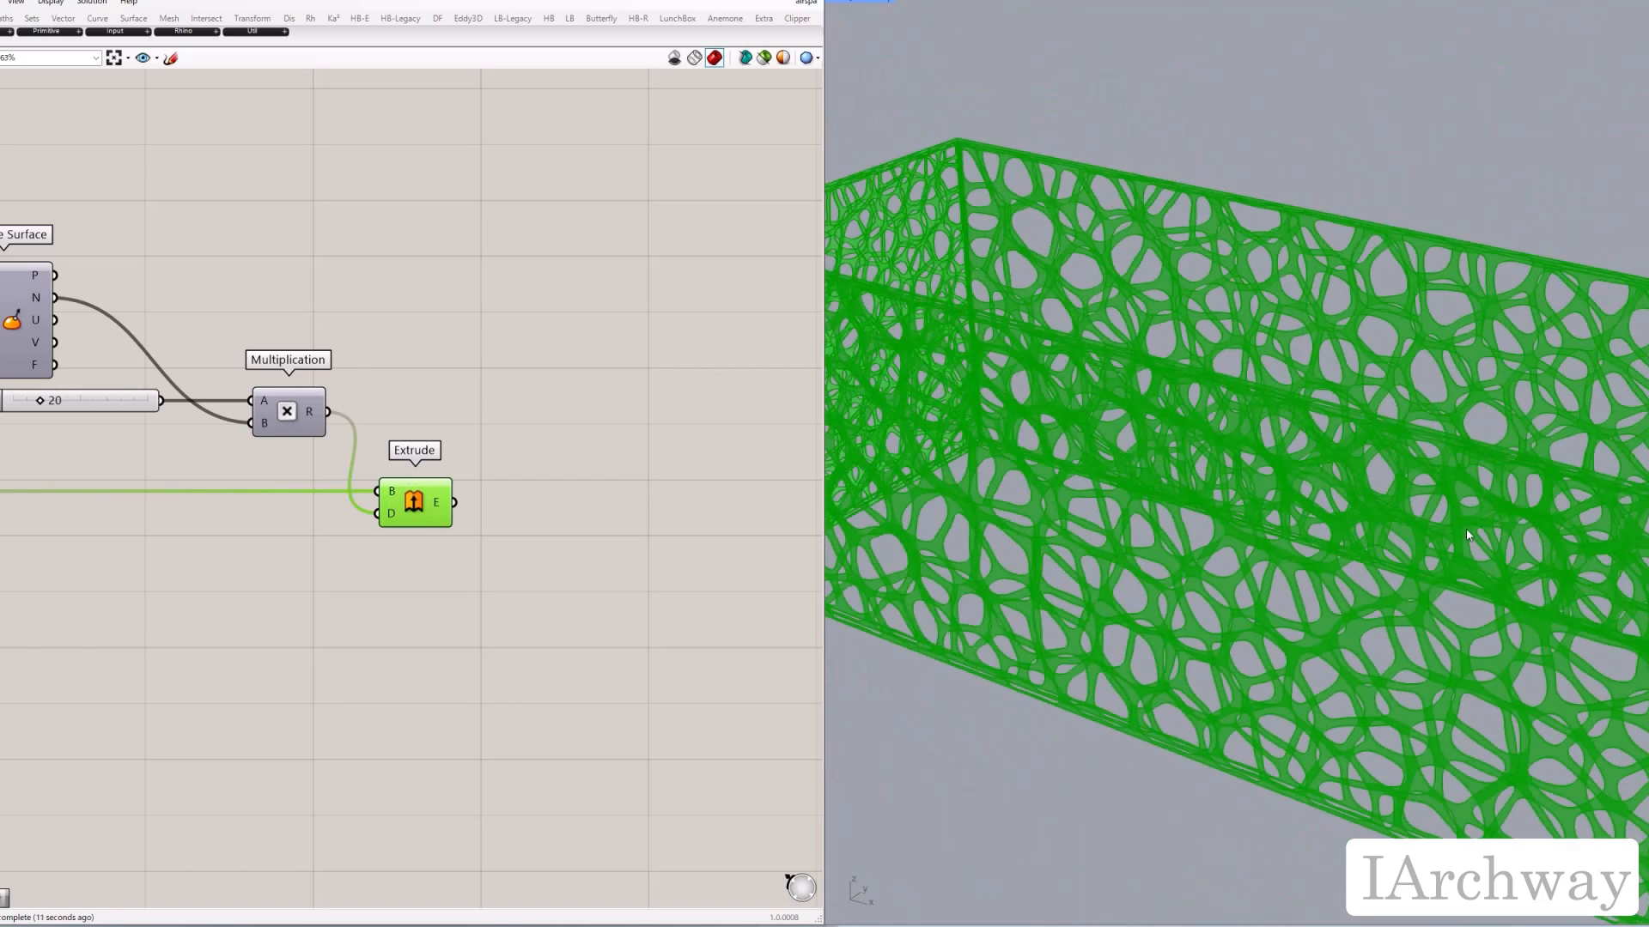
right_drag(1430, 557, 1306, 578)
scroll(970, 541, up, 6)
right_drag(1051, 512, 1239, 461)
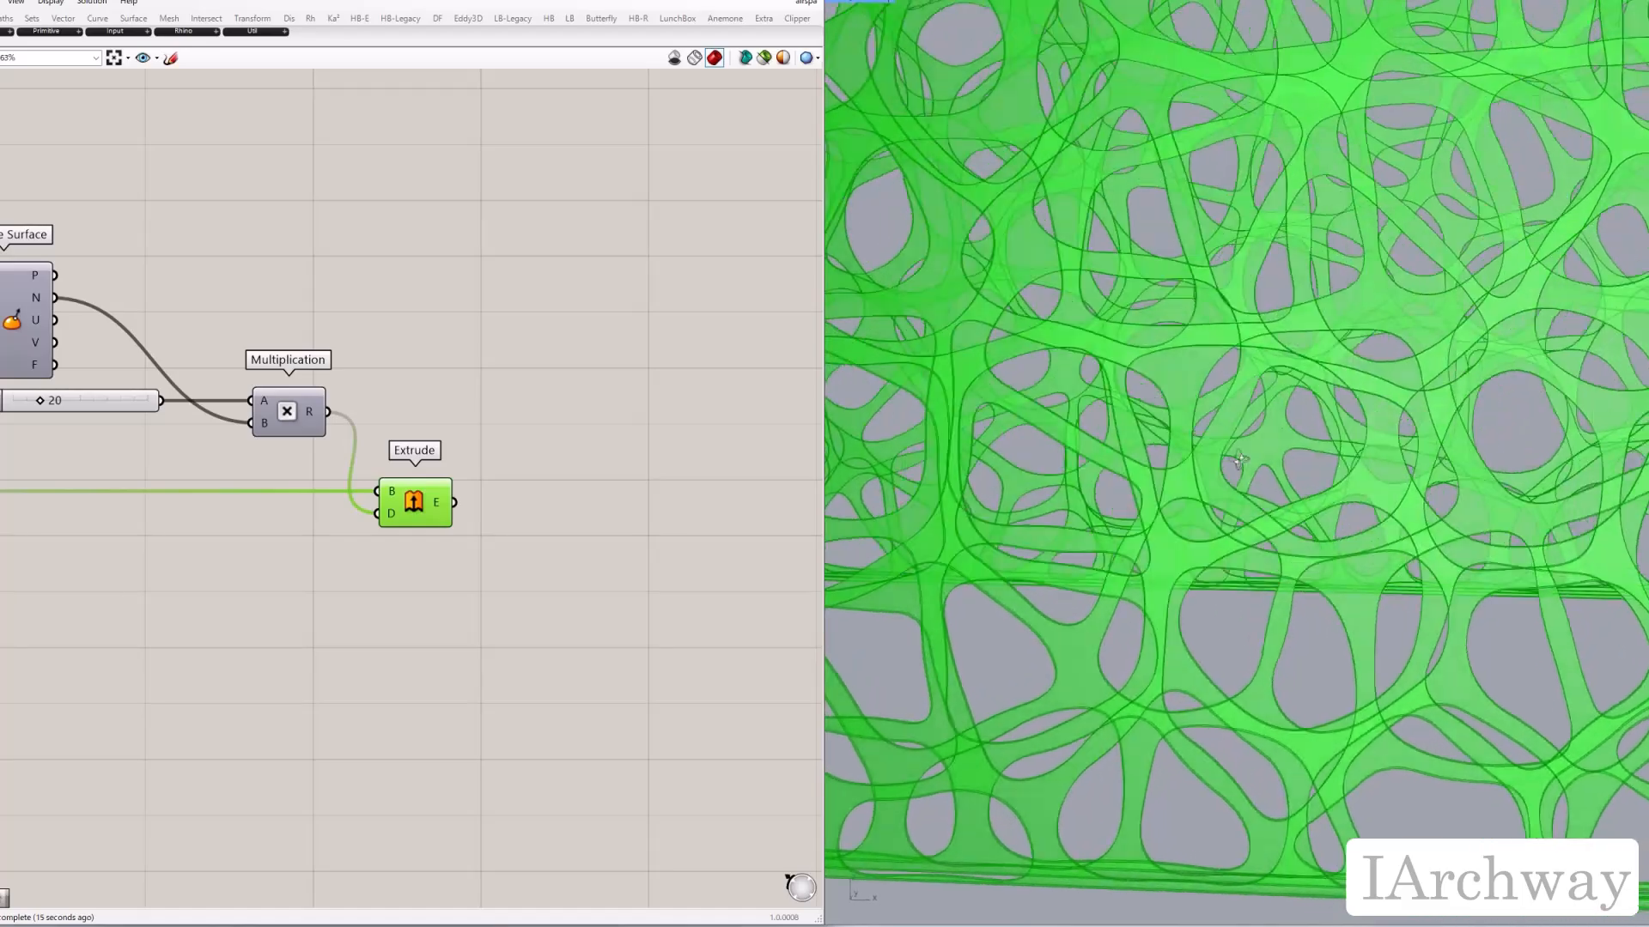
scroll(1239, 461, down, 10)
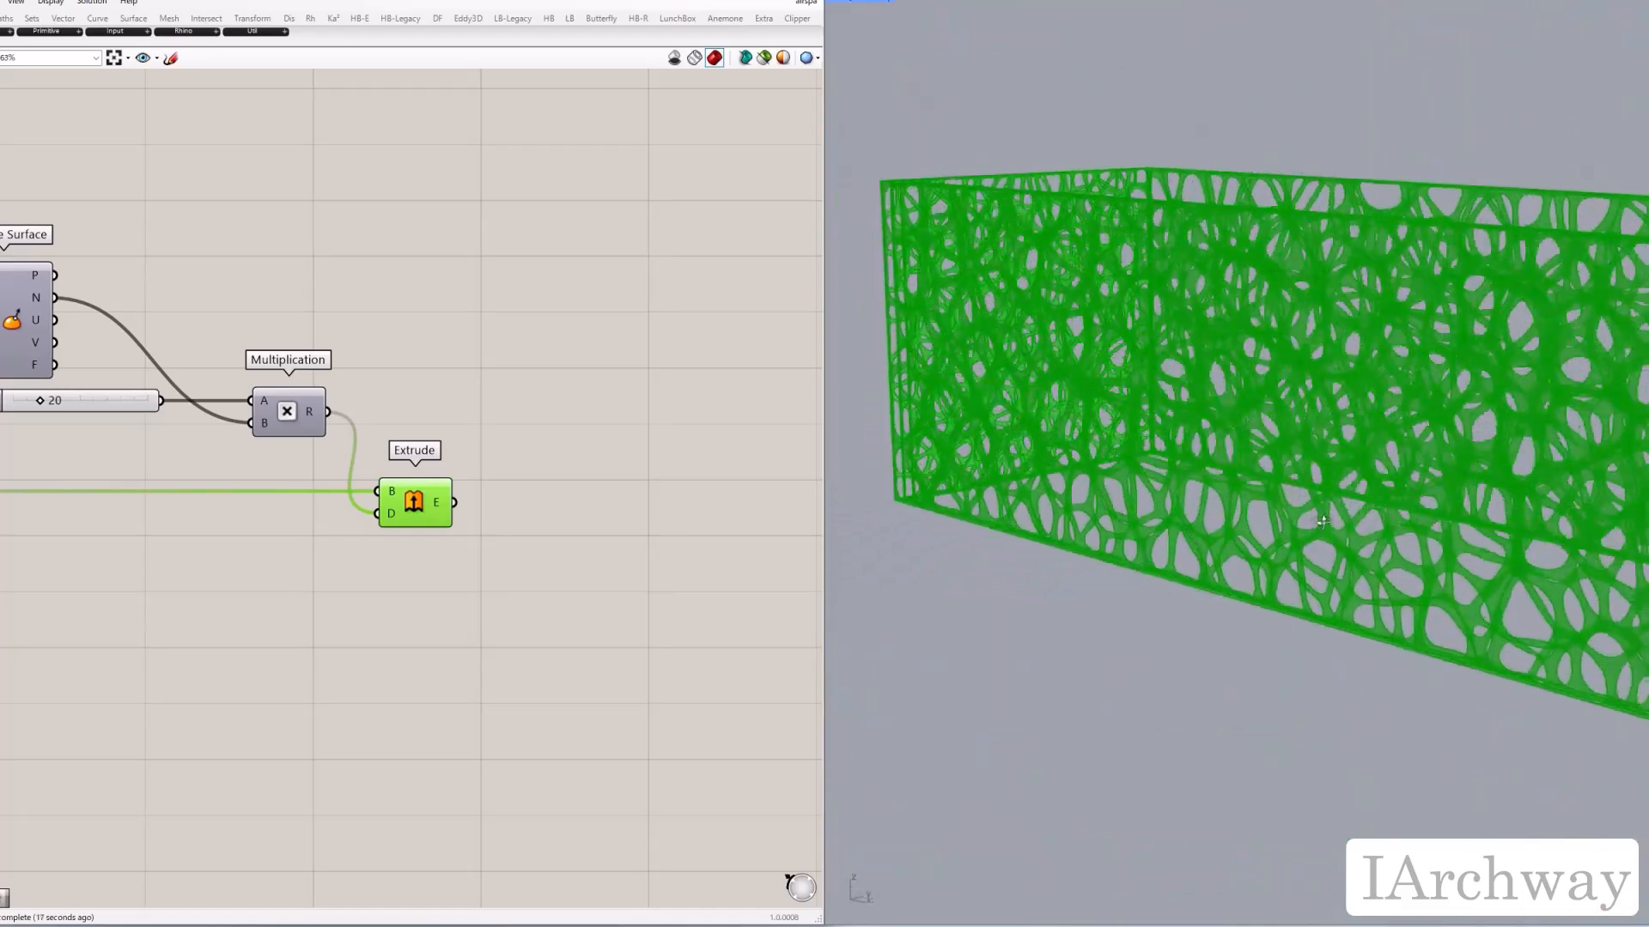
mouse_move(1322, 521)
right_down()
mouse_move(1421, 497)
mouse_move(1549, 552)
mouse_move(1337, 502)
right_up()
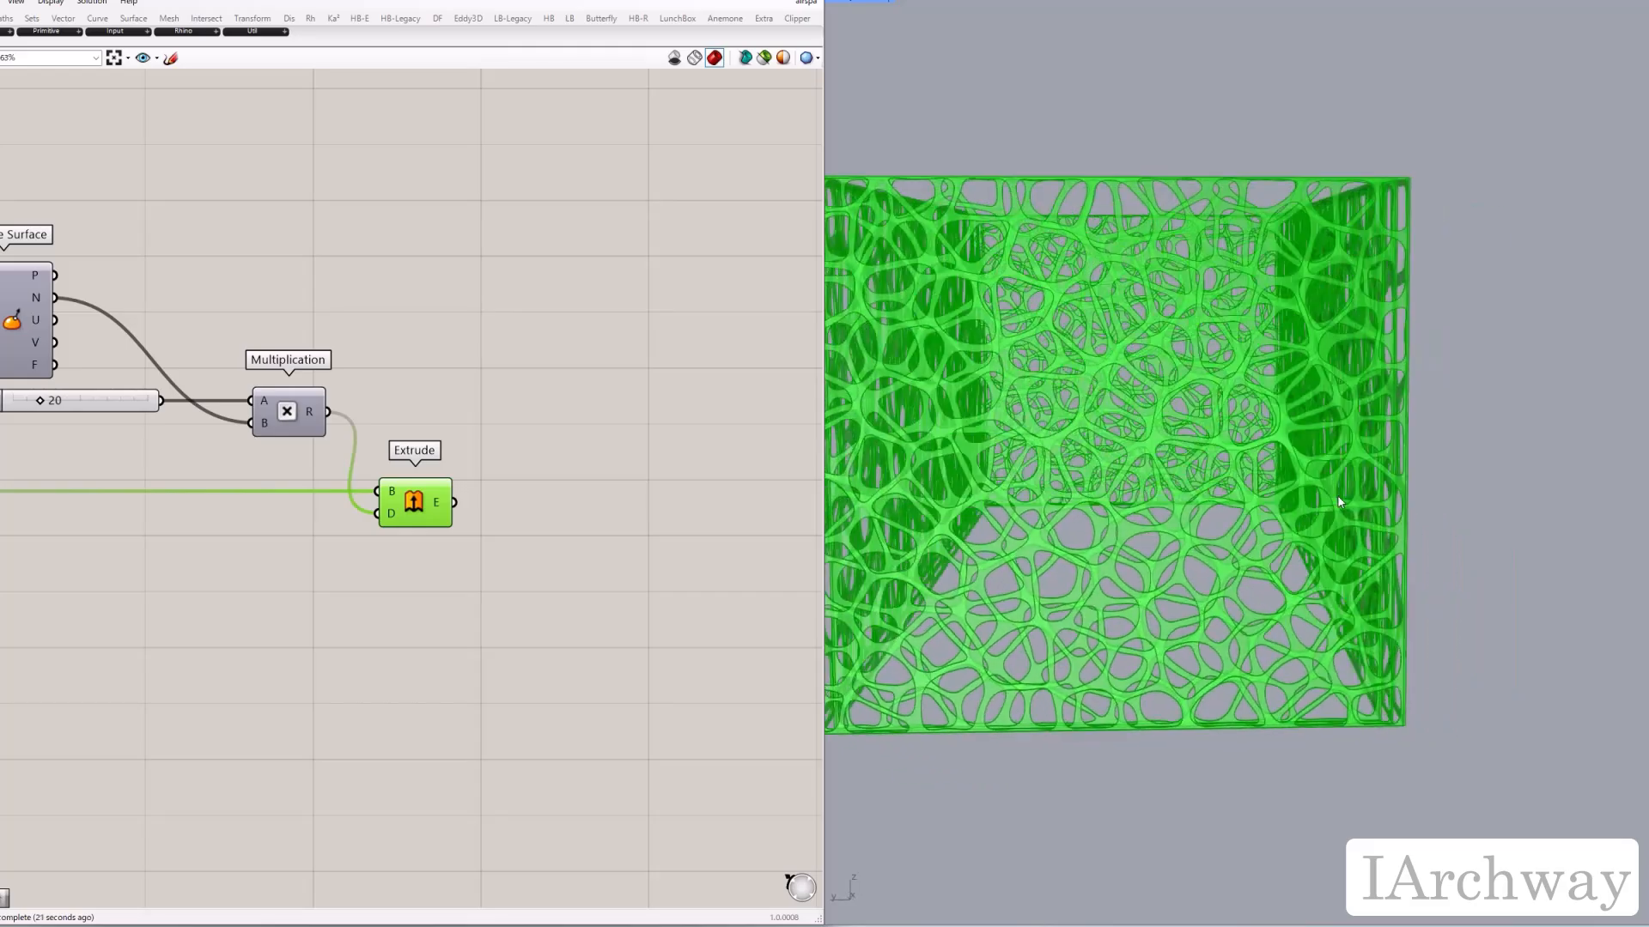
scroll(1199, 362, up, 8)
scroll(1416, 487, down, 8)
right_drag(1549, 516, 1486, 539)
scroll(1456, 524, down, 5)
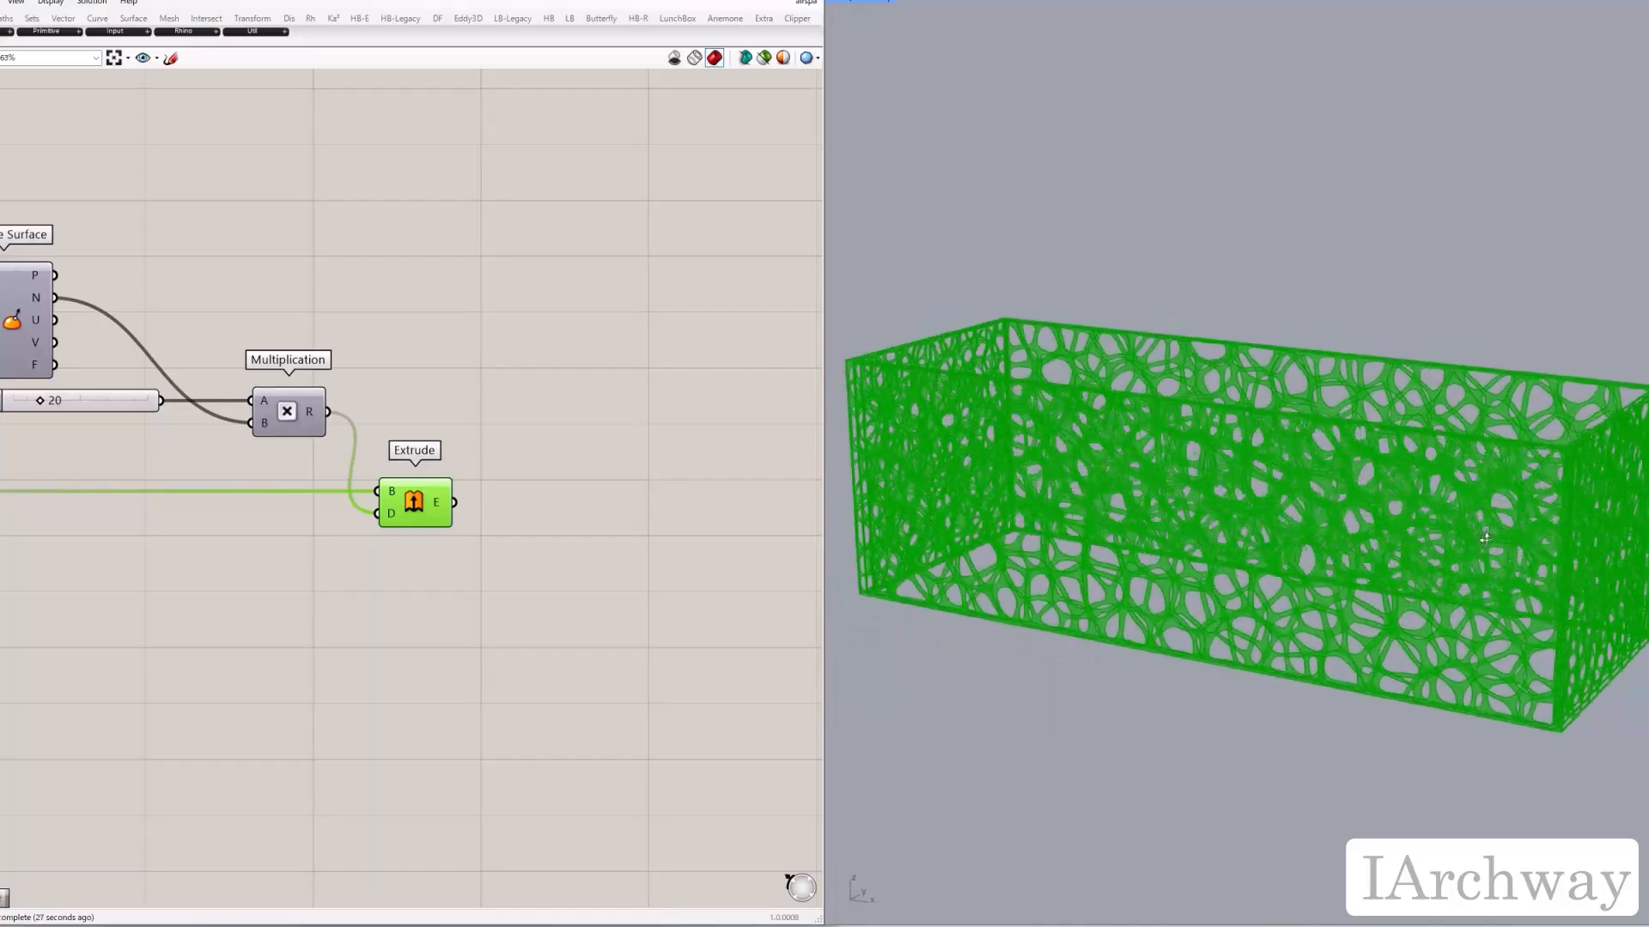